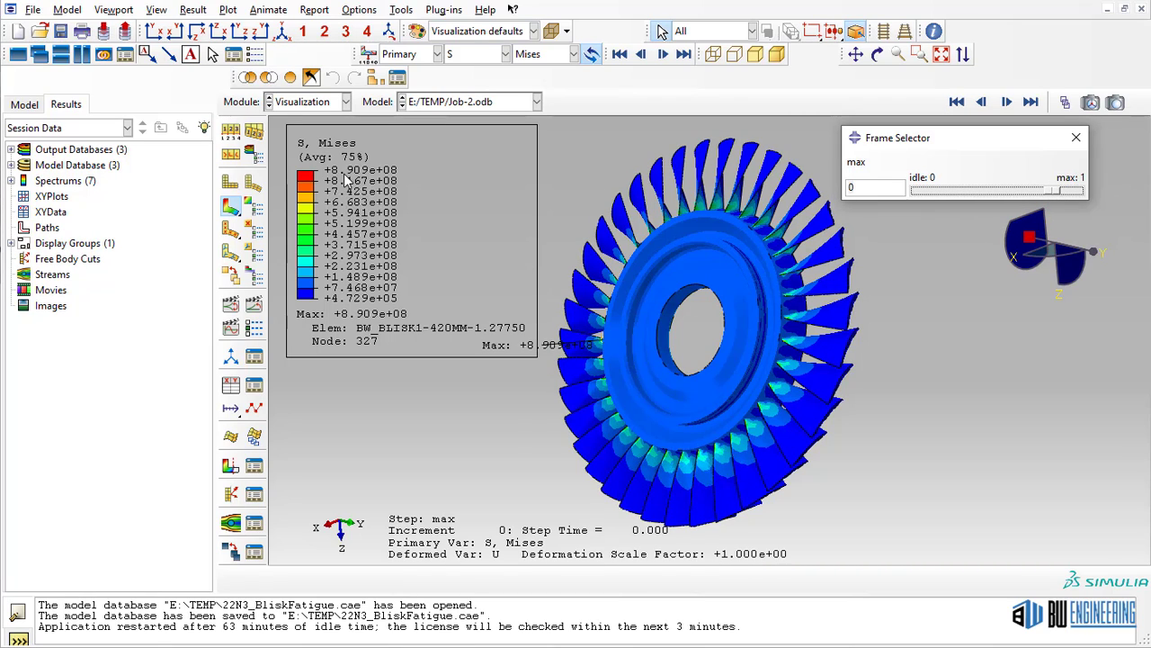
Step: Set the minimum contour limit of the Mises stress plot to 10000 and view the blisk with it
click(254, 208)
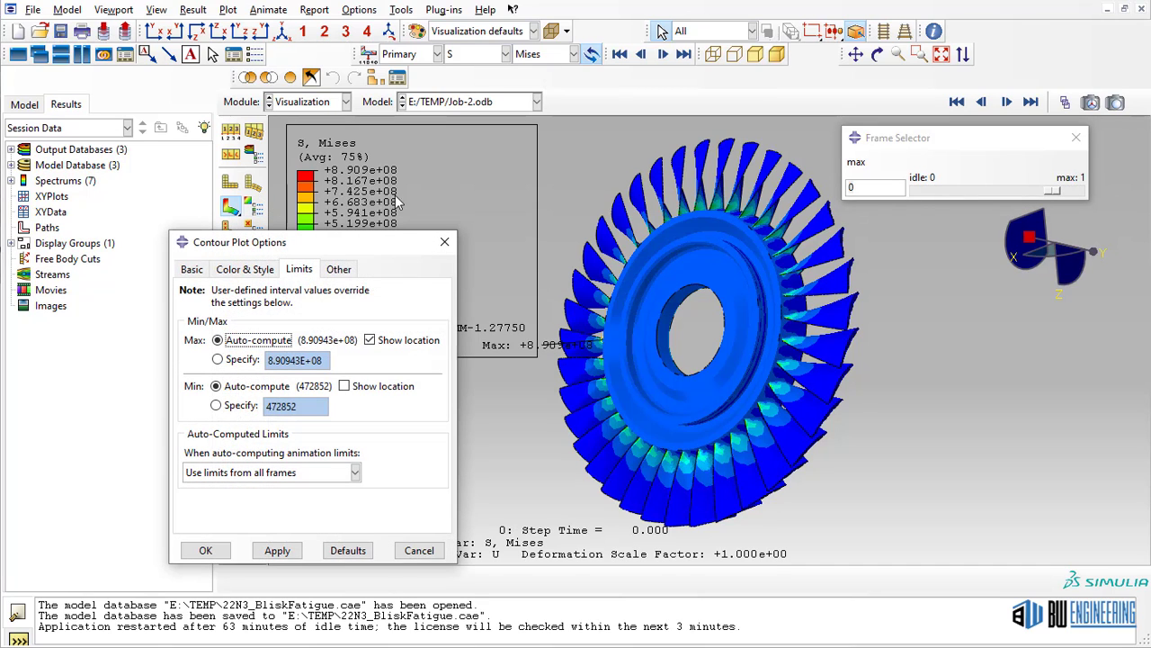
click(241, 405)
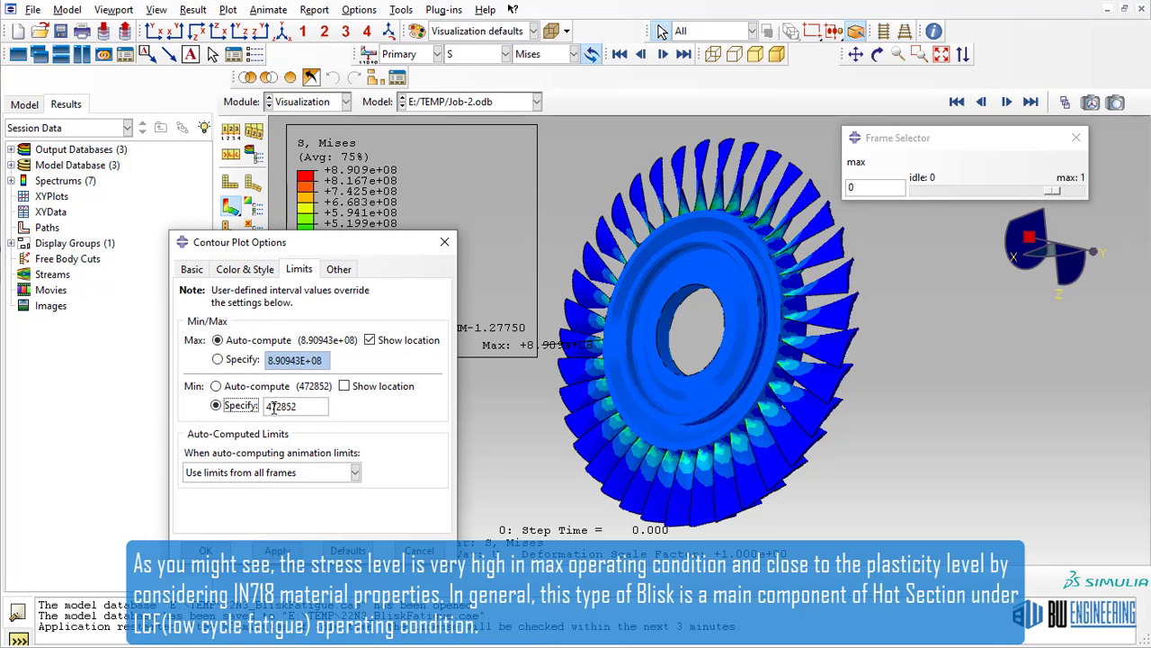
drag(306, 406, 253, 406)
text(10000)
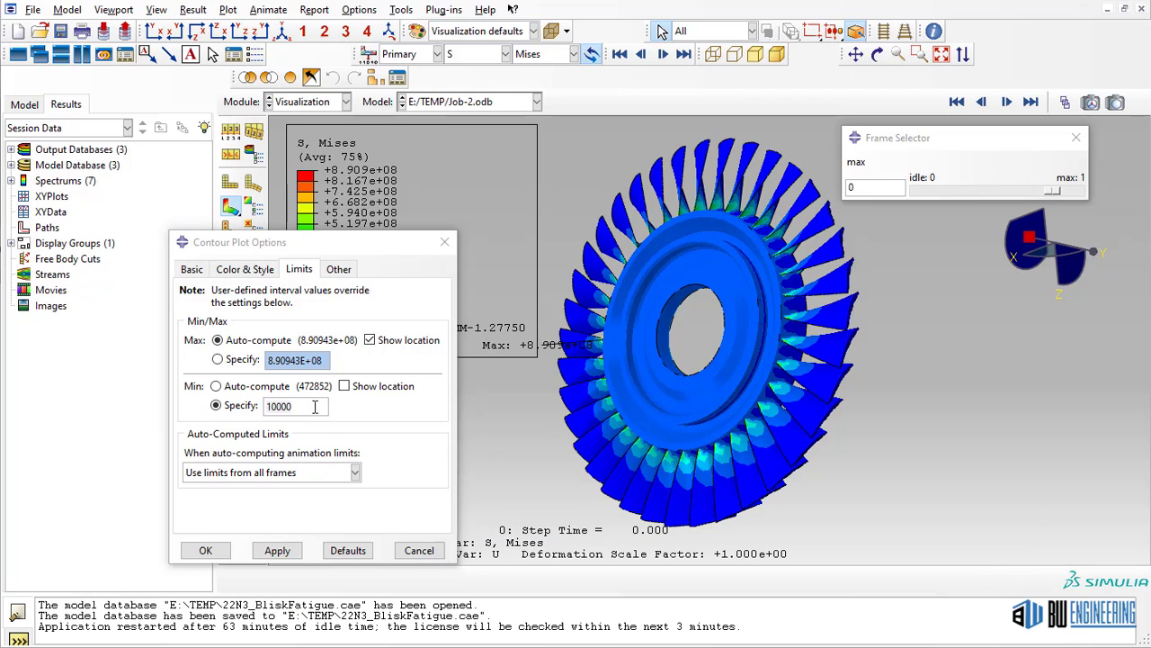
click(284, 551)
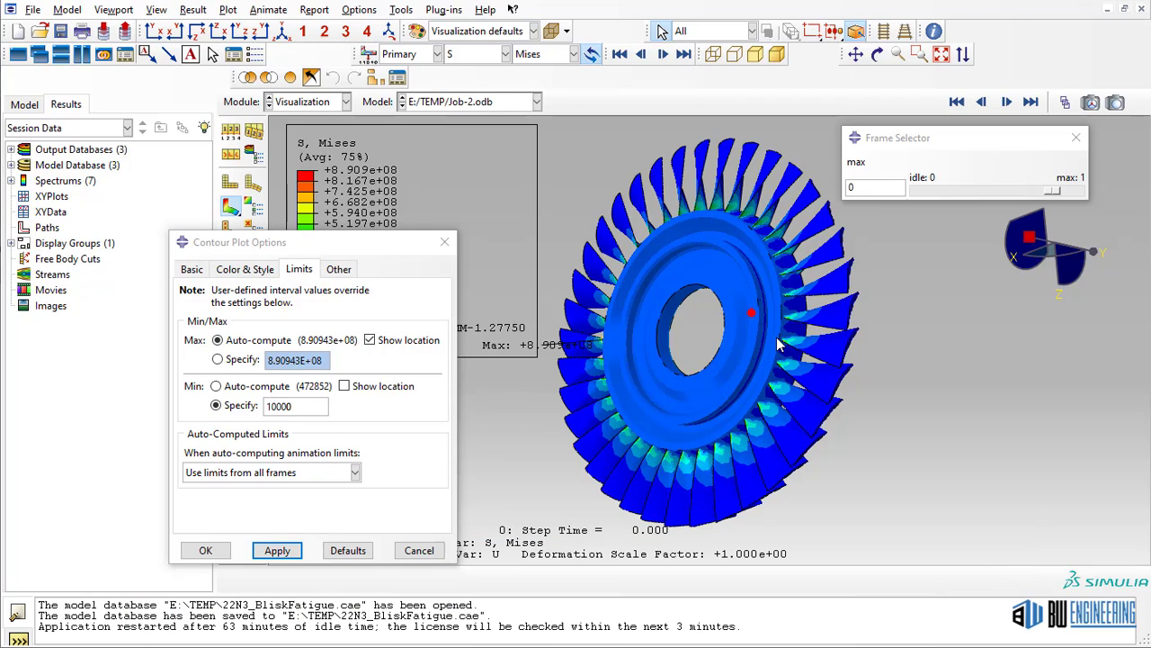
ctrl+alt+drag(776, 336, 681, 280)
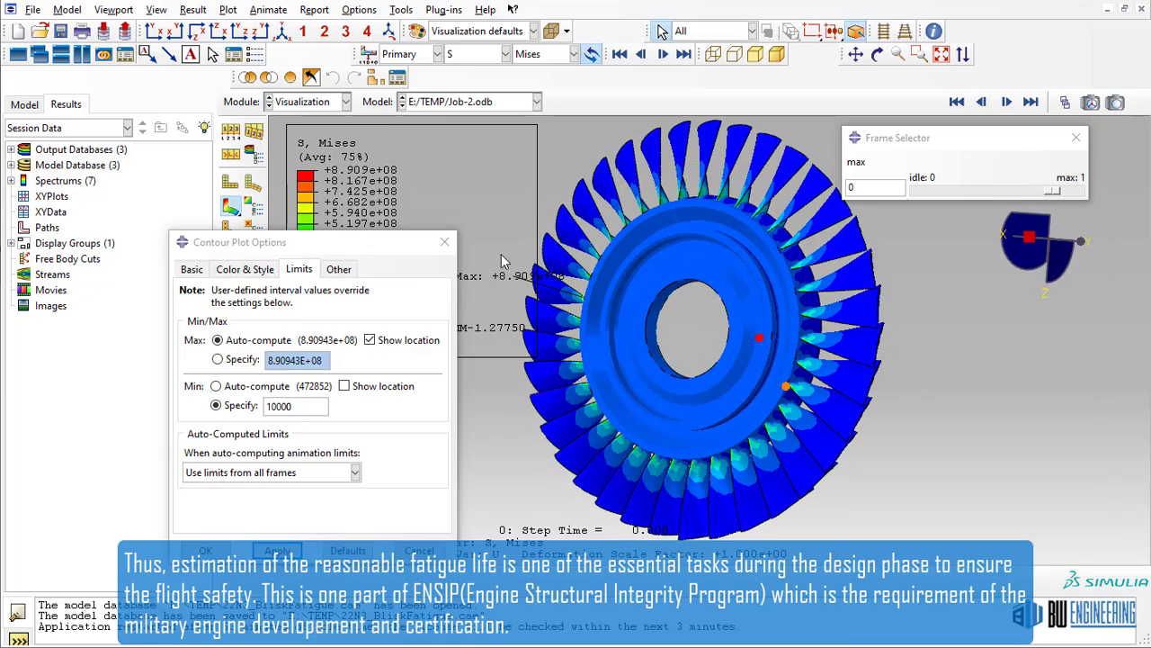
click(444, 242)
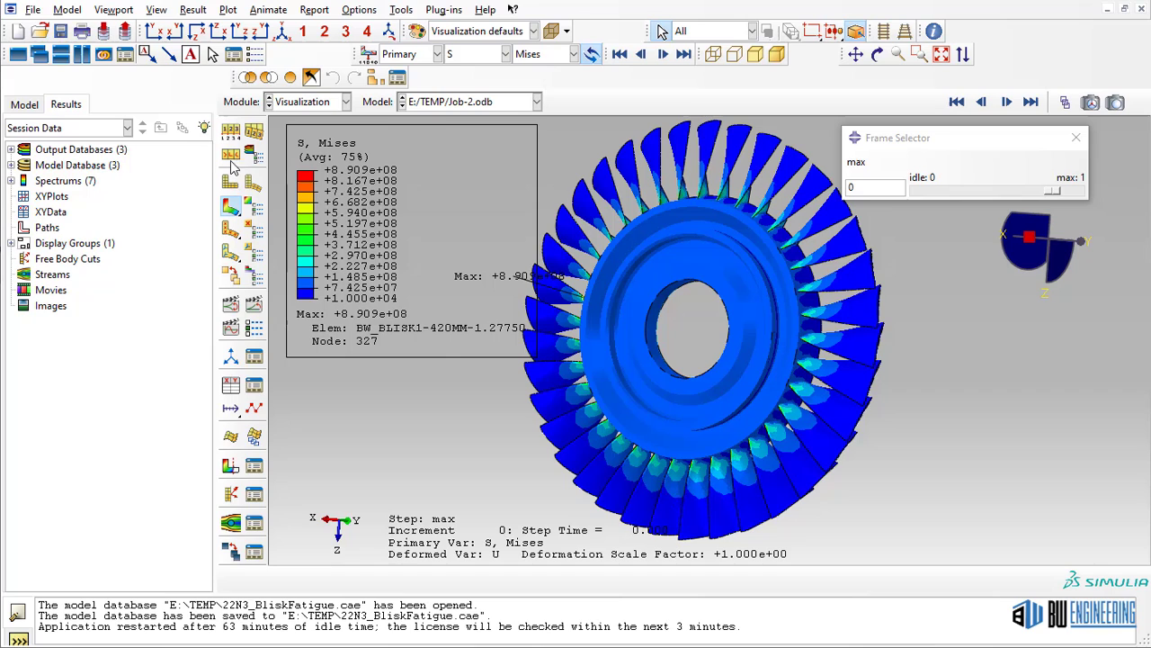
Step: Restore the auto-computed minimum limit for the Mises stress contour plot
click(255, 207)
click(241, 385)
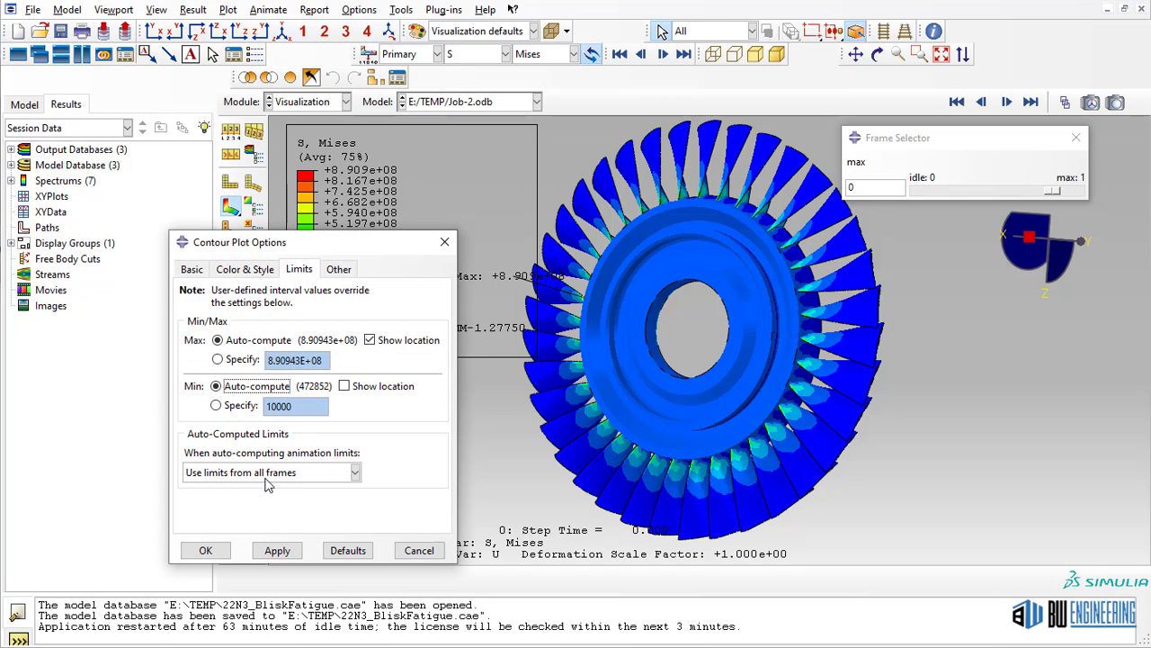
click(205, 549)
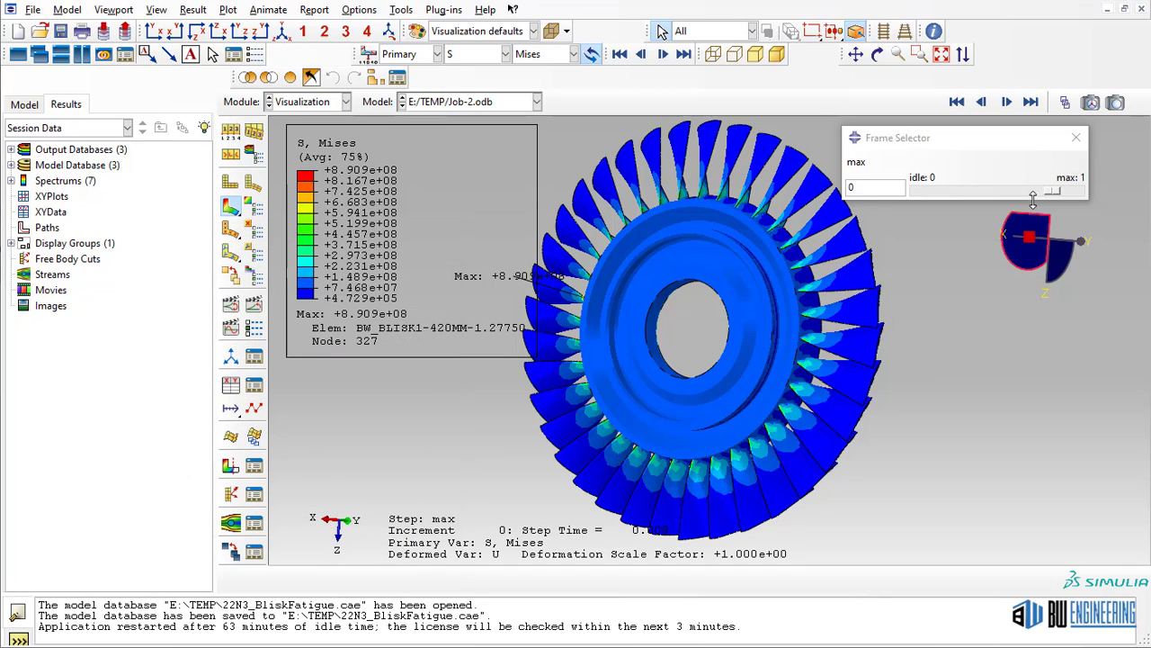
Step: Switch to the Part module and inspect the BW_Blisk1-420mm part geometry of Model-1-HT
click(345, 102)
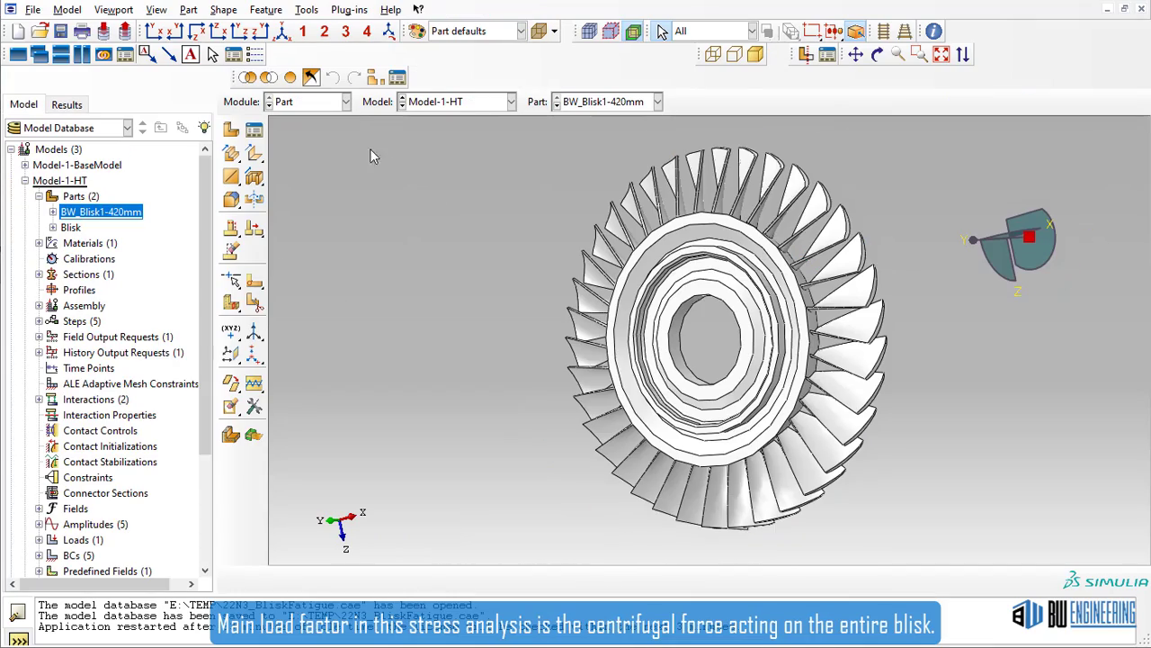
ctrl+alt+drag(841, 416, 774, 476)
ctrl+alt+drag(745, 406, 506, 295)
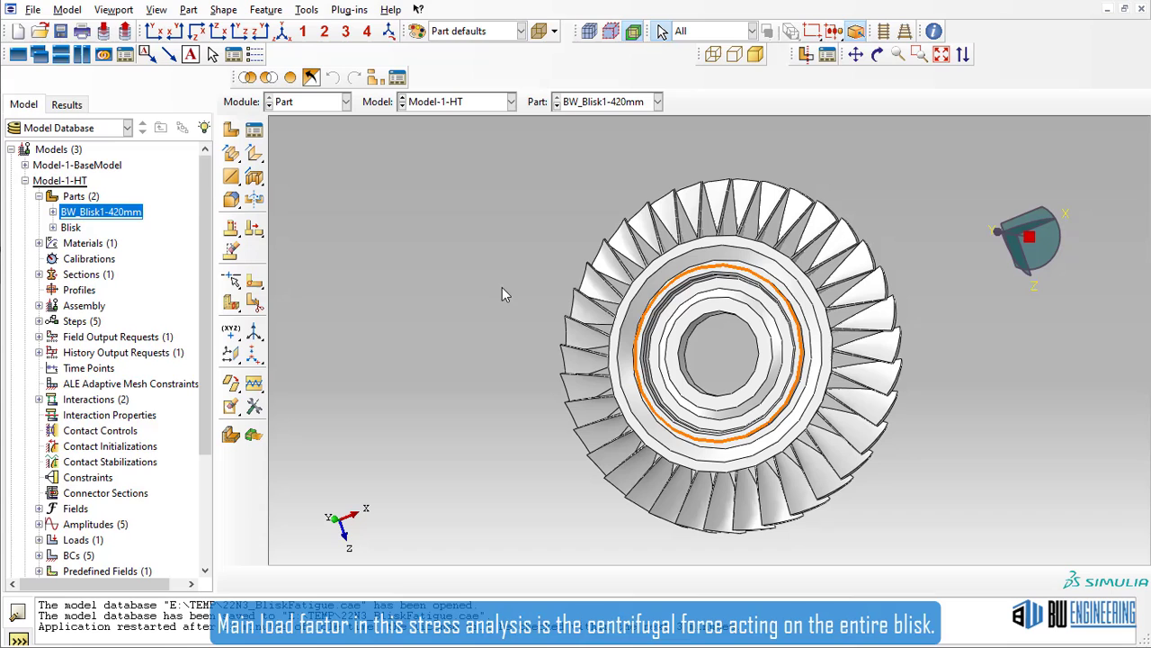
Step: View Model-1-Stress and Model-1-HT in turn with their model attributes, leaving Model-1-HT as the current model
click(25, 181)
click(67, 196)
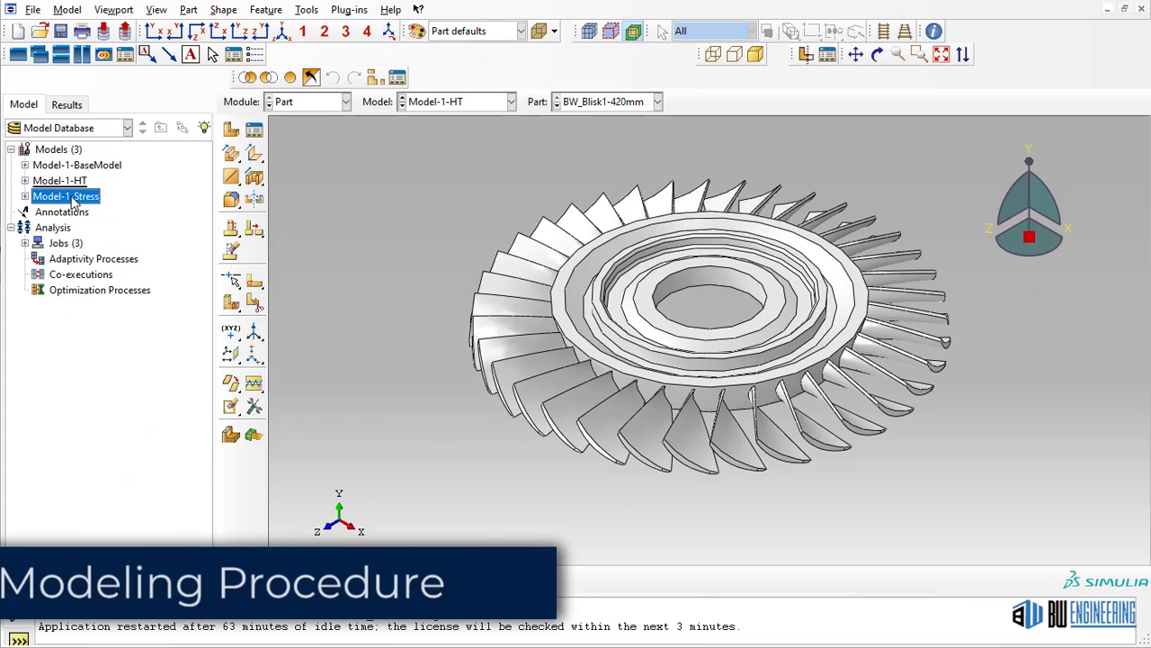
double_click(74, 196)
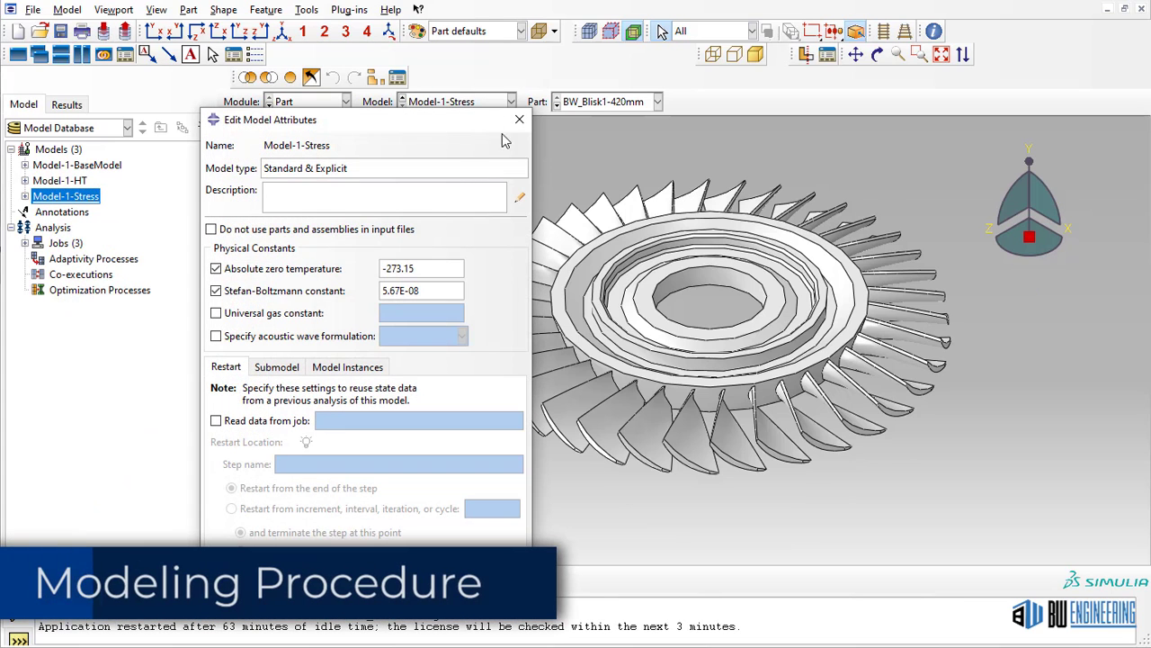
key(Escape)
double_click(59, 180)
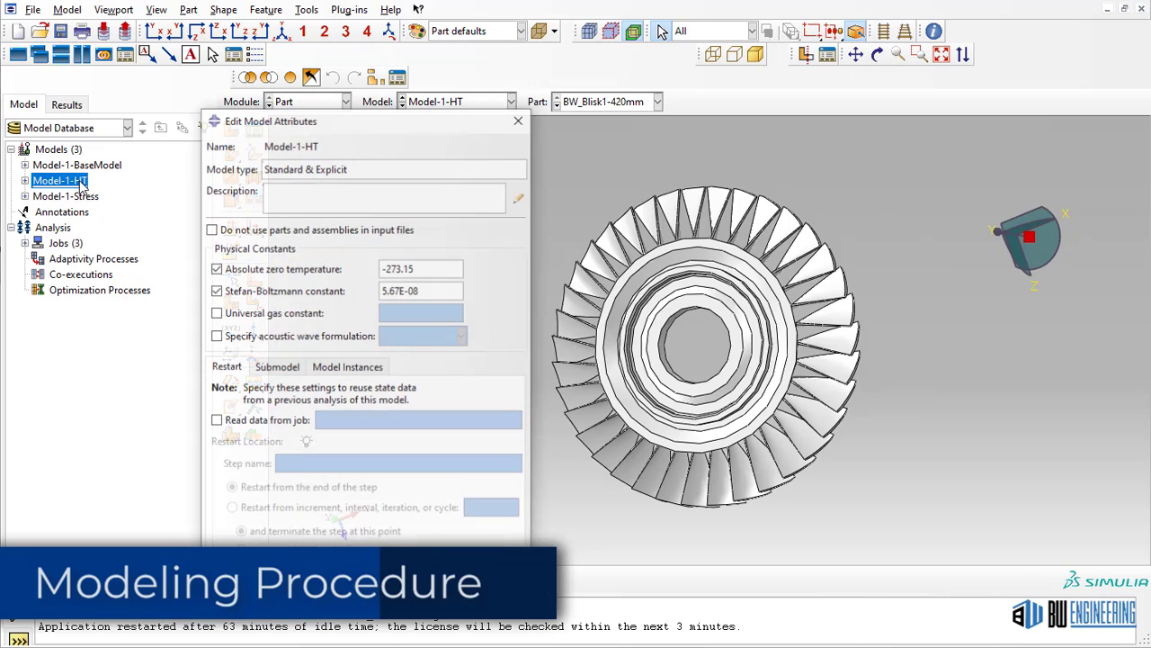
click(520, 121)
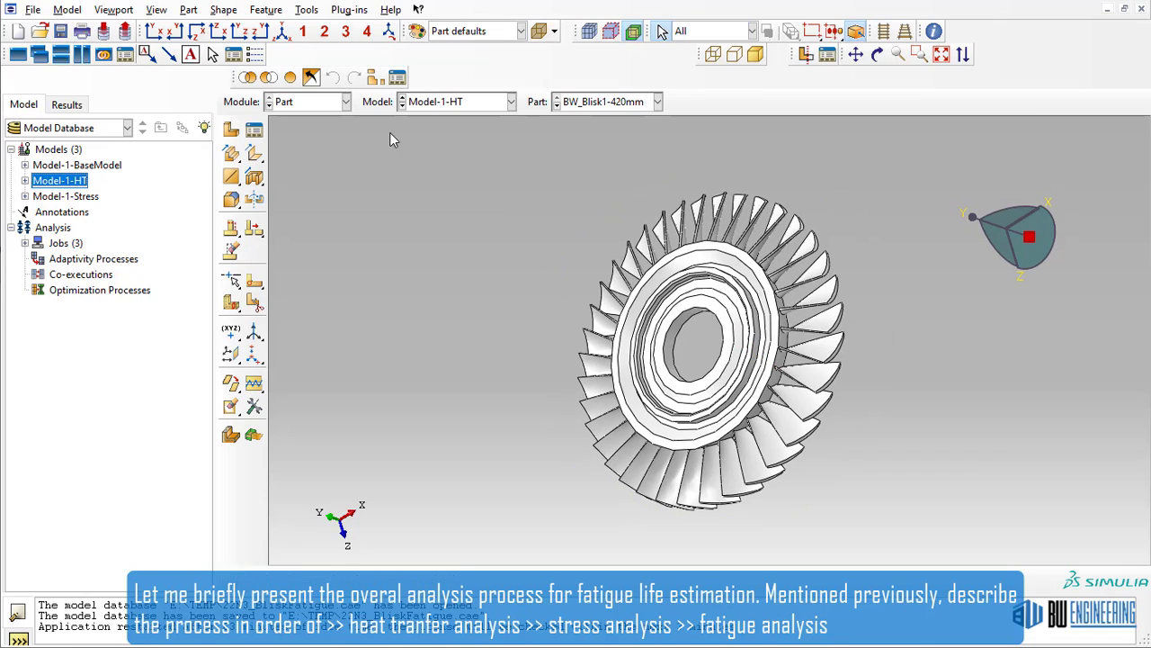
Step: Open the IN718 material definition of Model-1-HT in the Property module
click(345, 101)
click(333, 135)
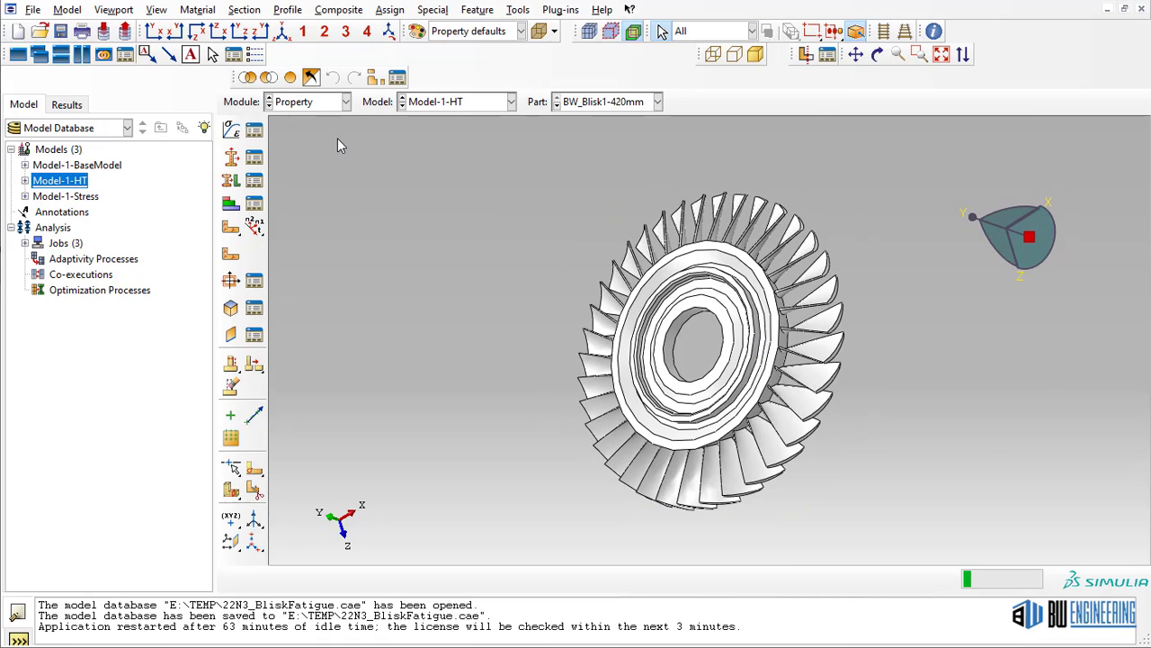
click(199, 10)
click(214, 27)
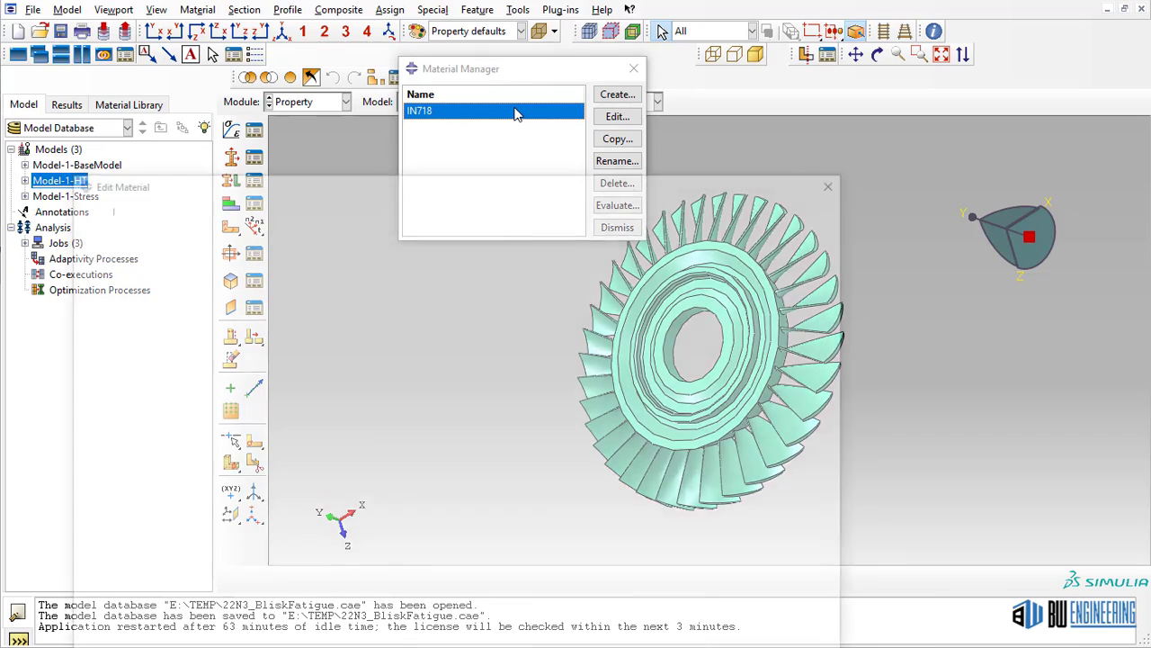
double_click(514, 111)
drag(609, 180, 603, 37)
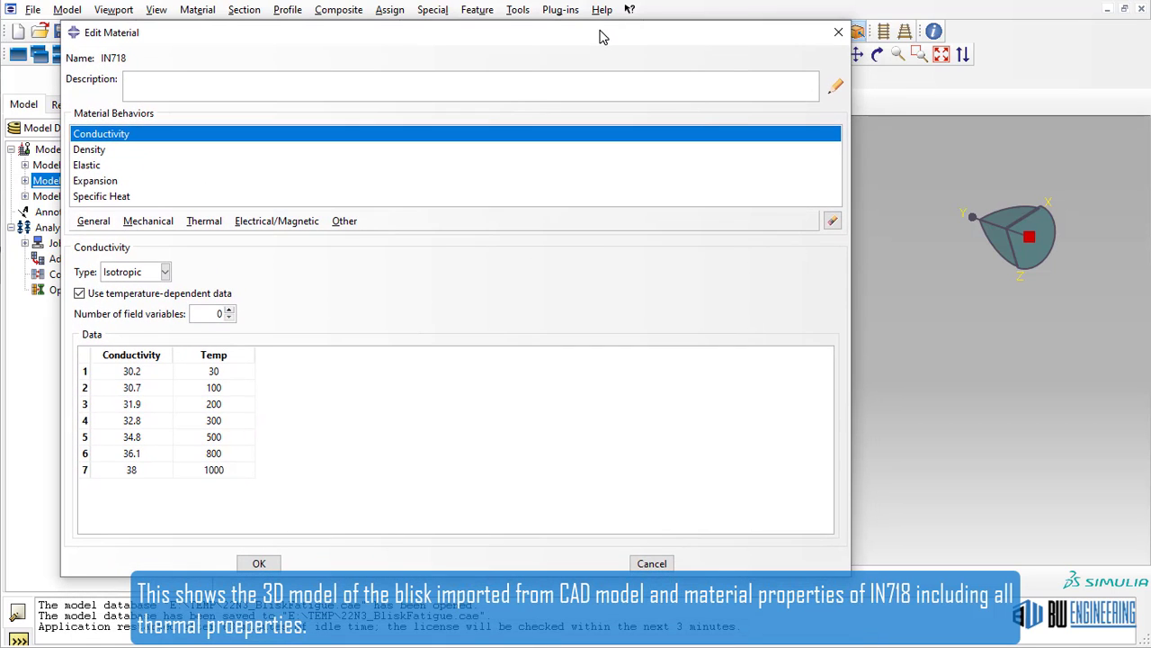
Step: Examine the conductivity, density, elastic, expansion and specific heat data of IN718, closing the material definition when done
click(95, 150)
click(92, 166)
click(95, 182)
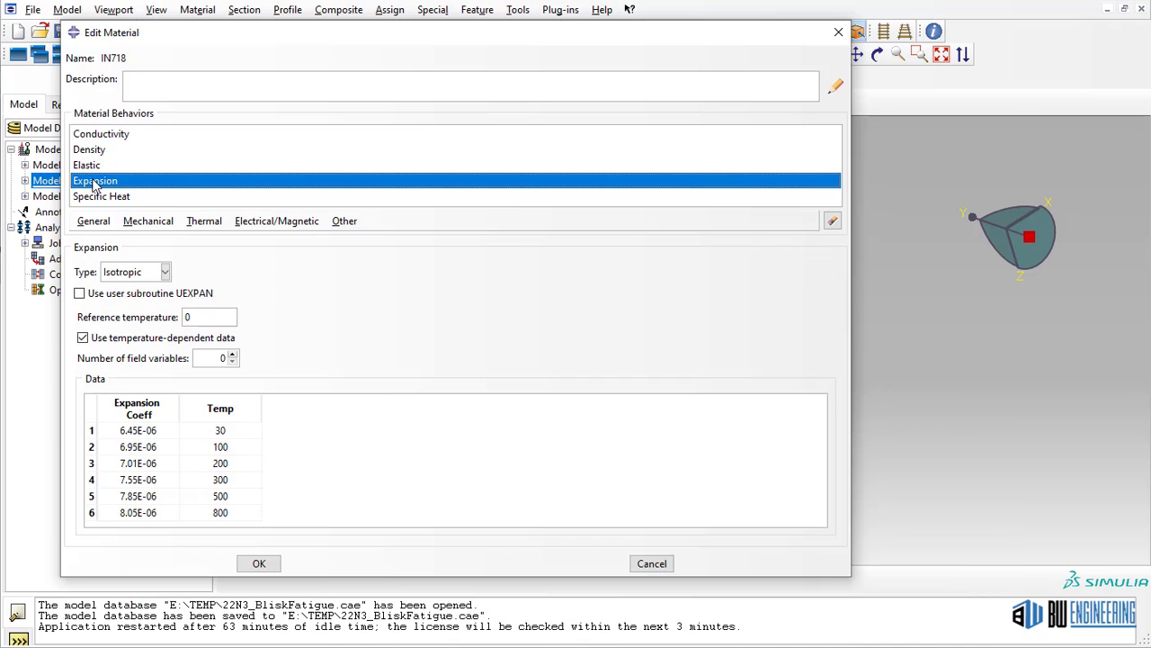
click(99, 198)
click(113, 139)
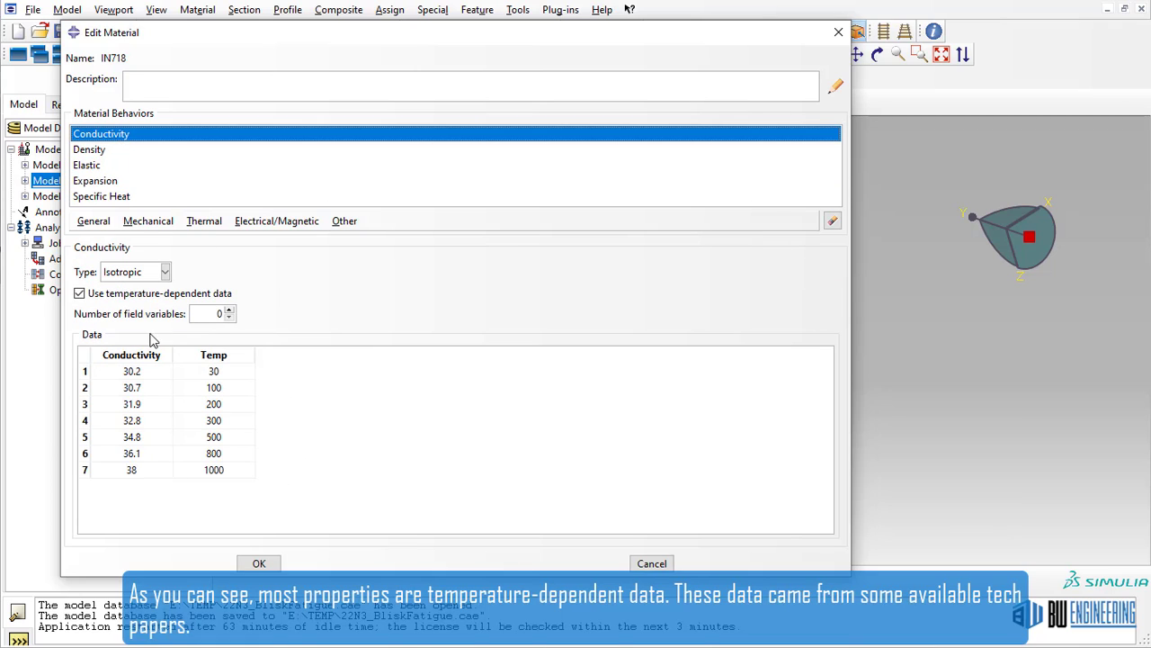
click(107, 150)
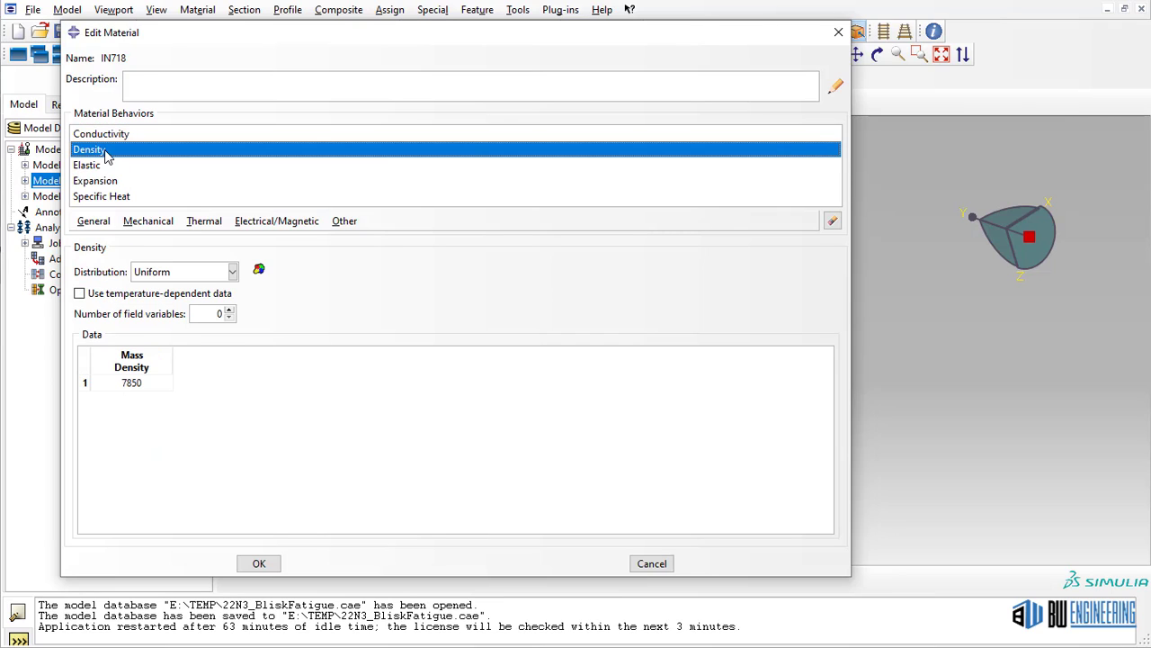
click(111, 166)
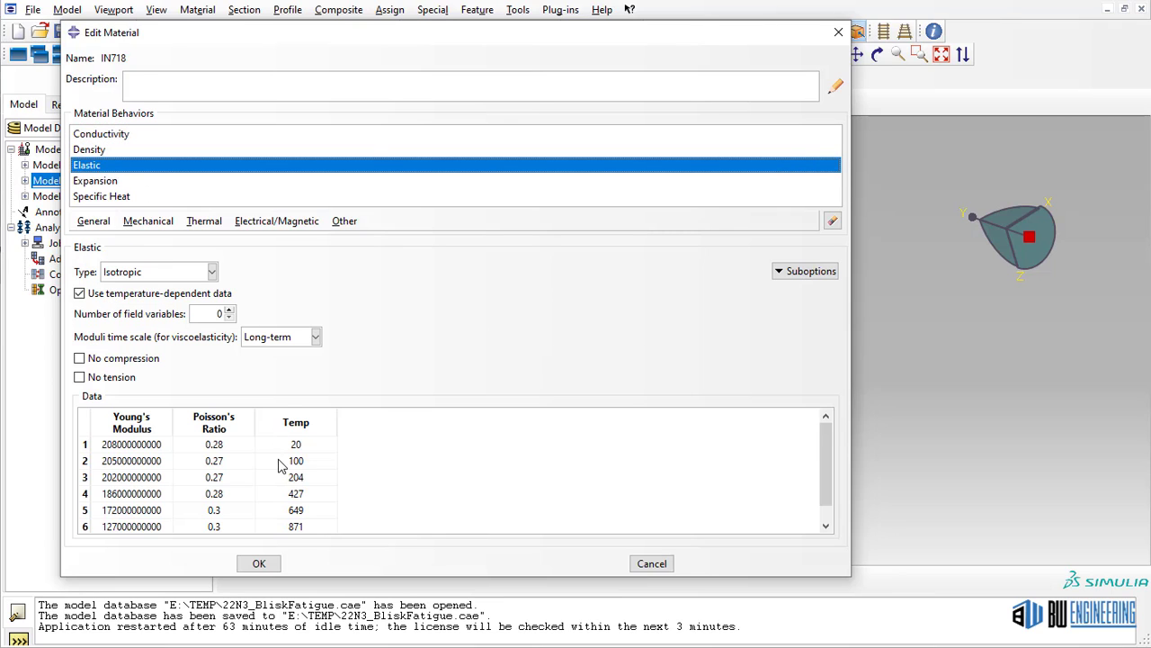
scroll(295, 460, down, 1)
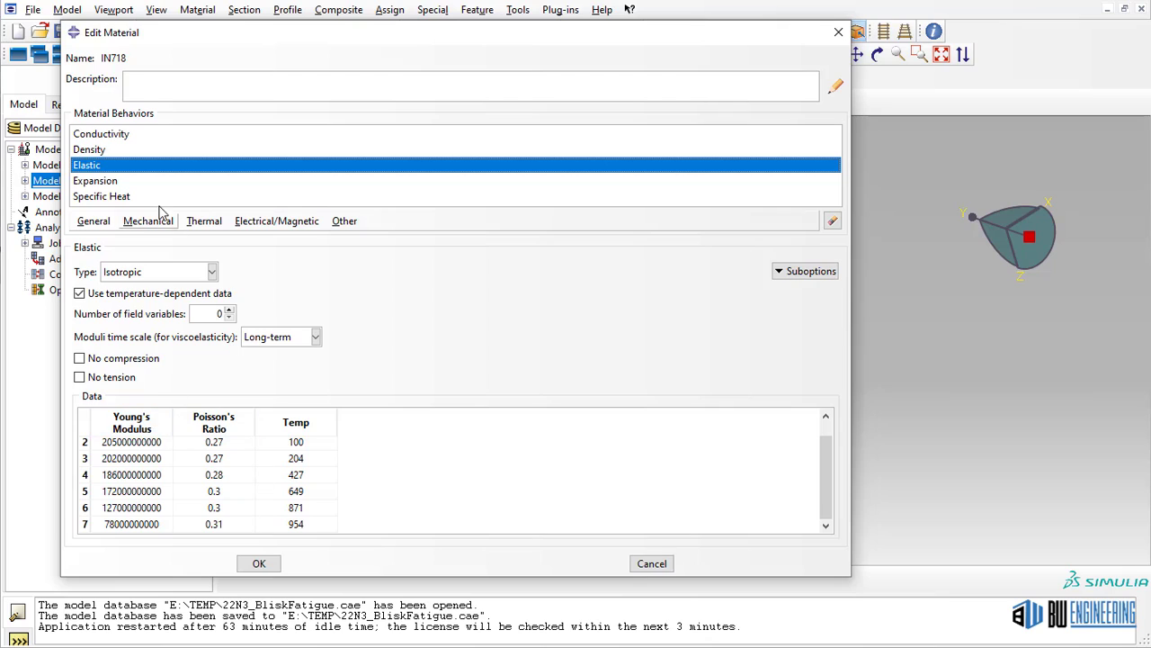
click(115, 181)
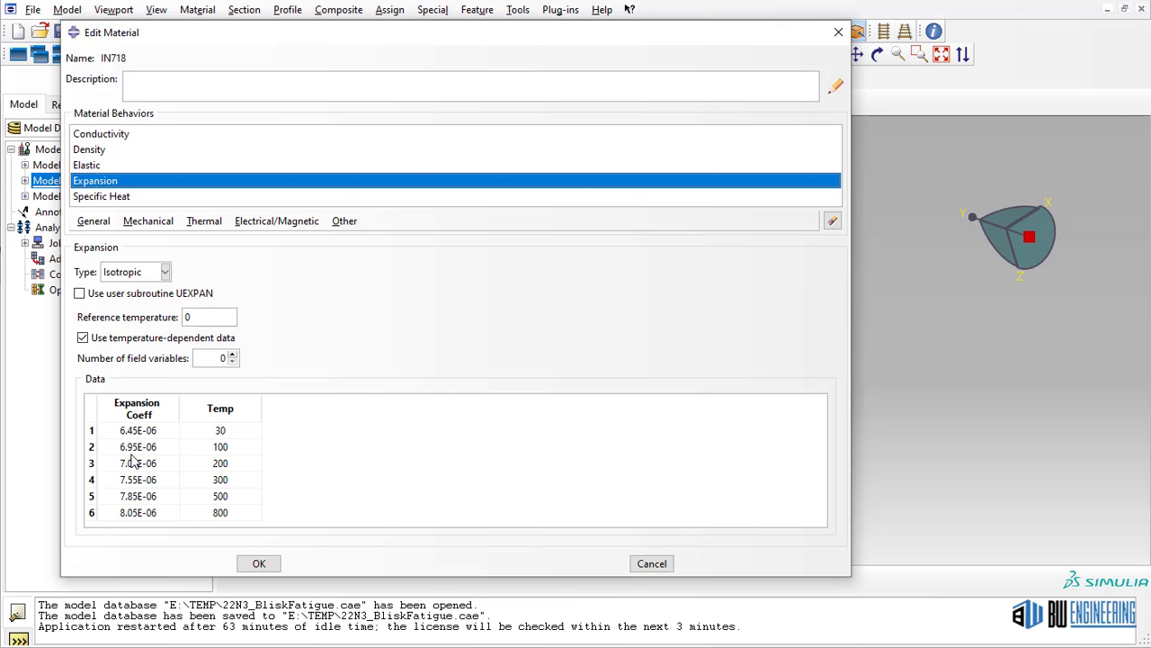
click(114, 199)
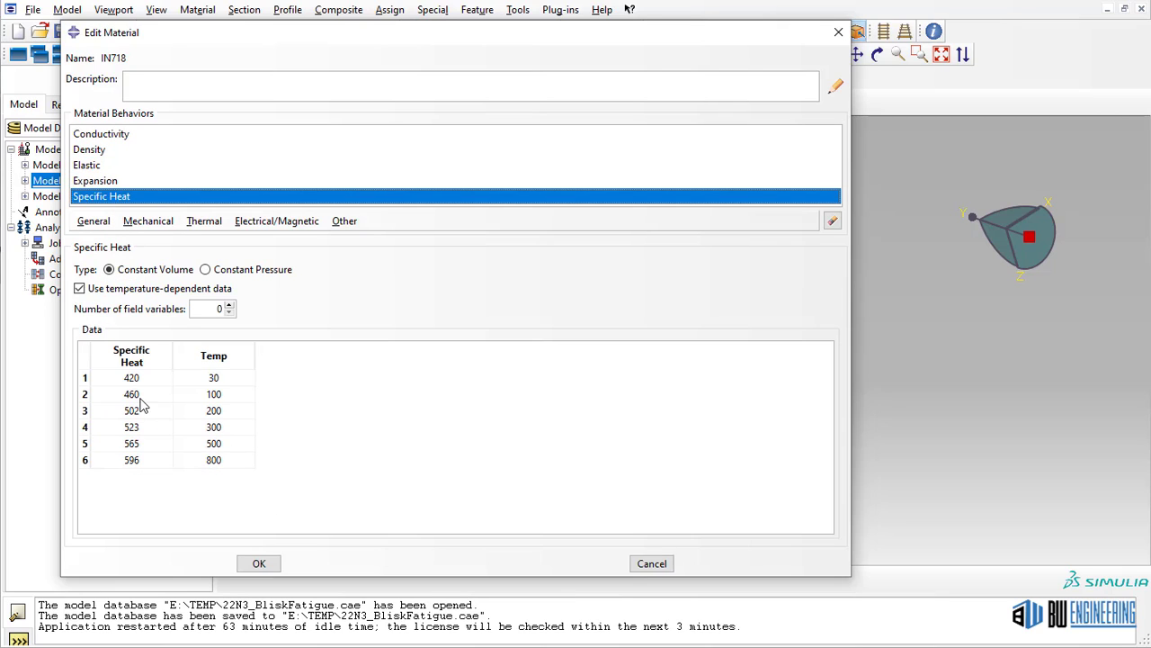
click(260, 564)
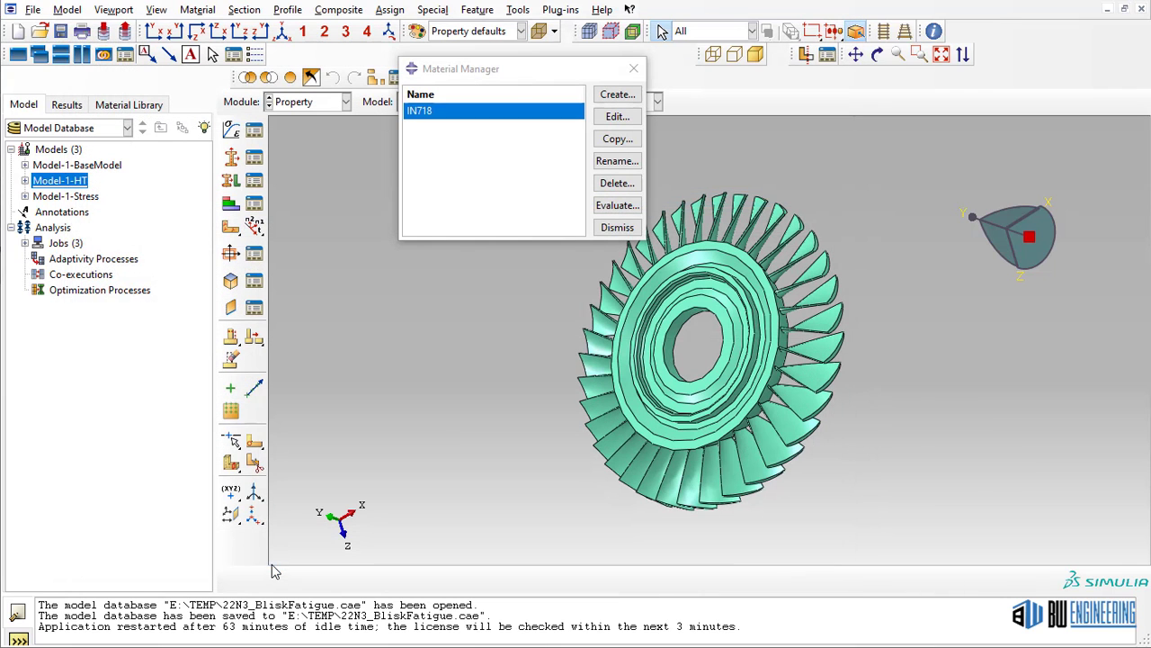
click(609, 228)
Step: Check the name and type of the section defined in Model-1-HT
click(244, 10)
click(269, 43)
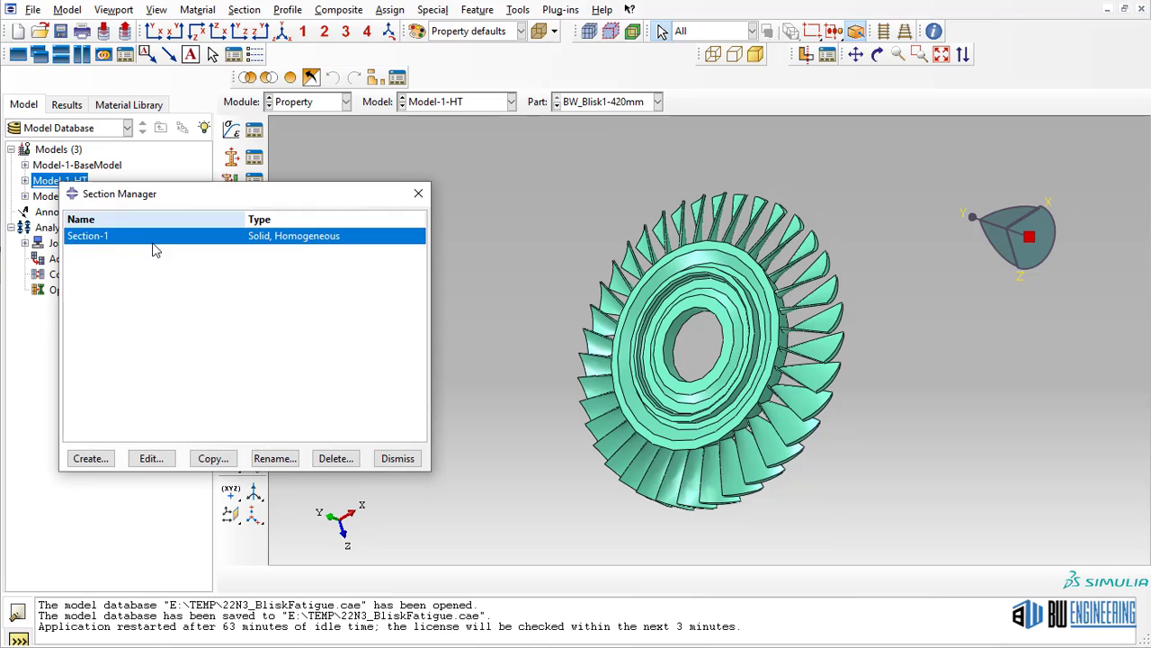
click(421, 195)
Step: Examine the section assignment of the BW_Blisk1-420mm part in the model tree
click(391, 10)
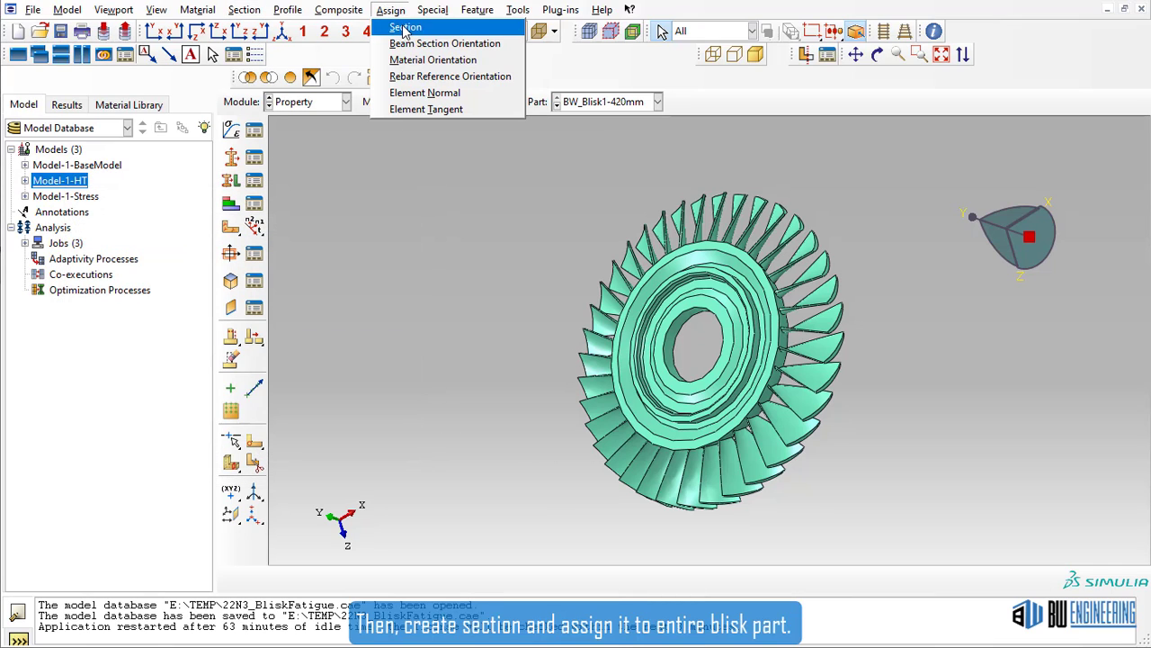
click(25, 181)
click(26, 181)
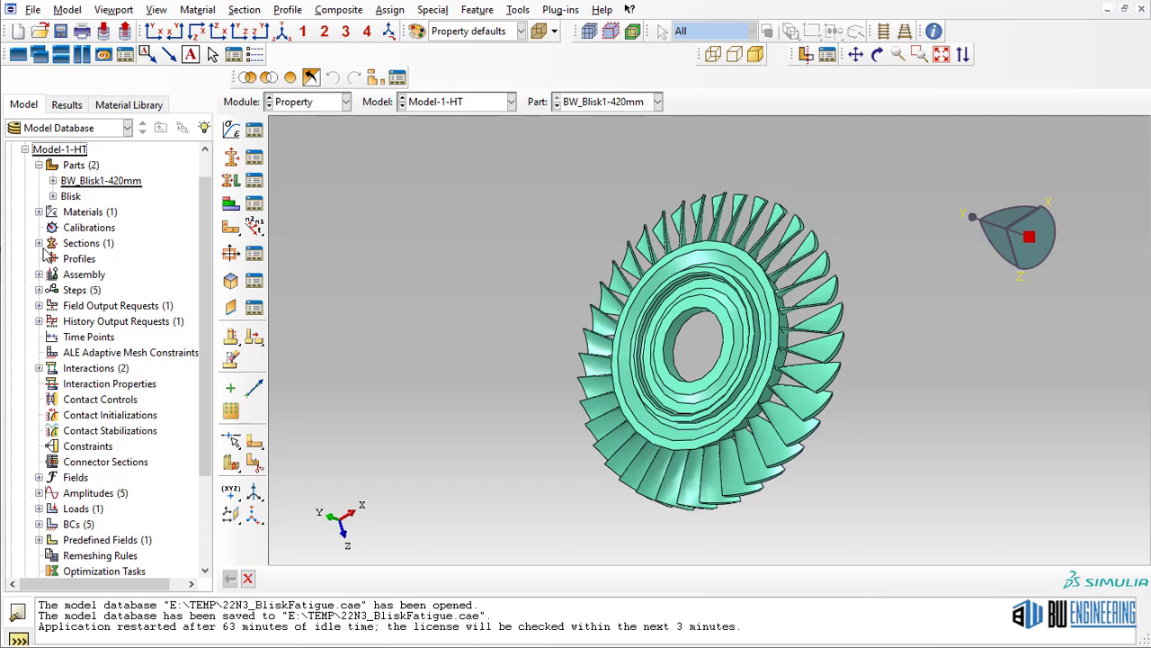
click(53, 181)
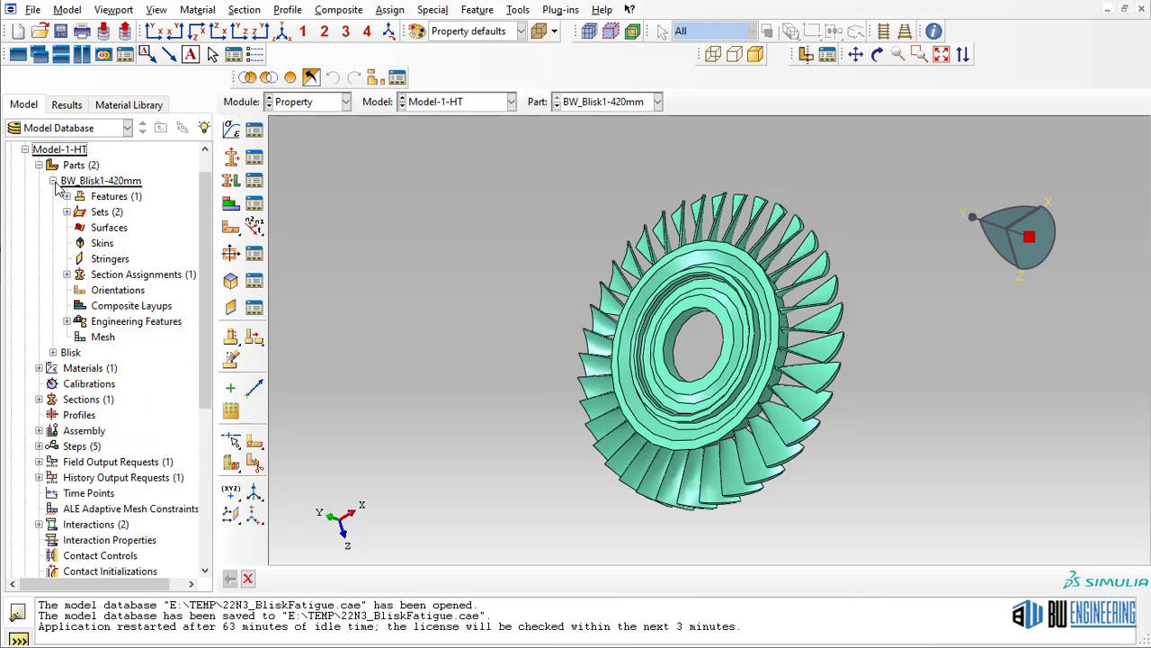
click(67, 274)
click(139, 290)
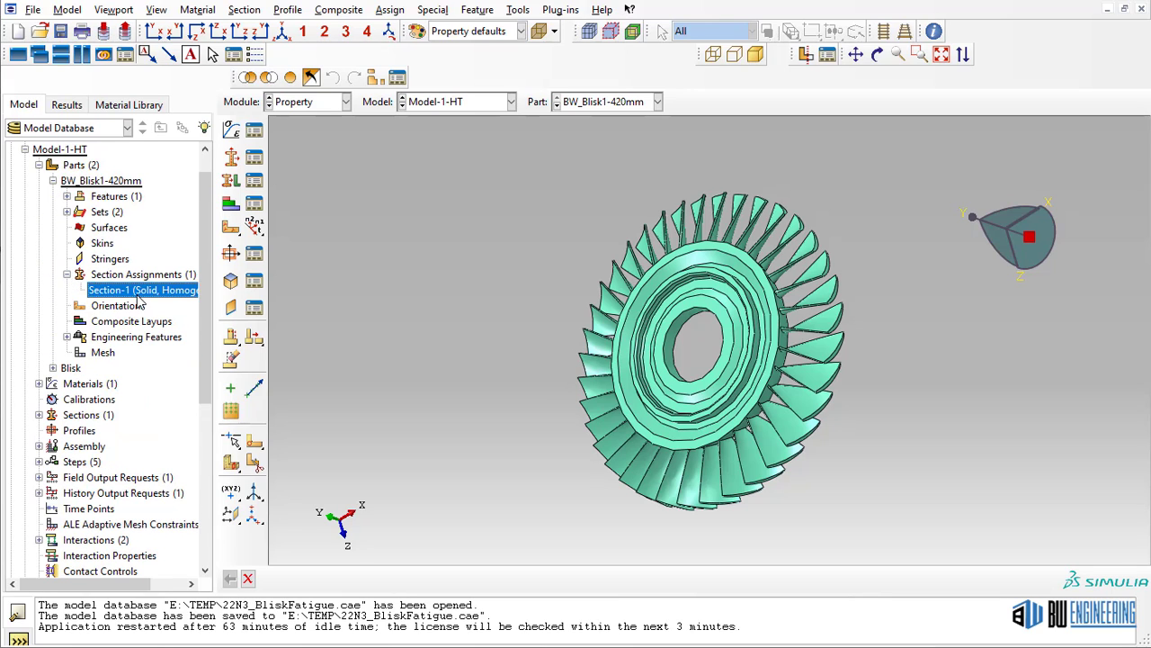
Step: Show the mesh of the BW_Blisk1-420mm part and check the element type assigned to the whole blisk, discarding any changes
double_click(53, 352)
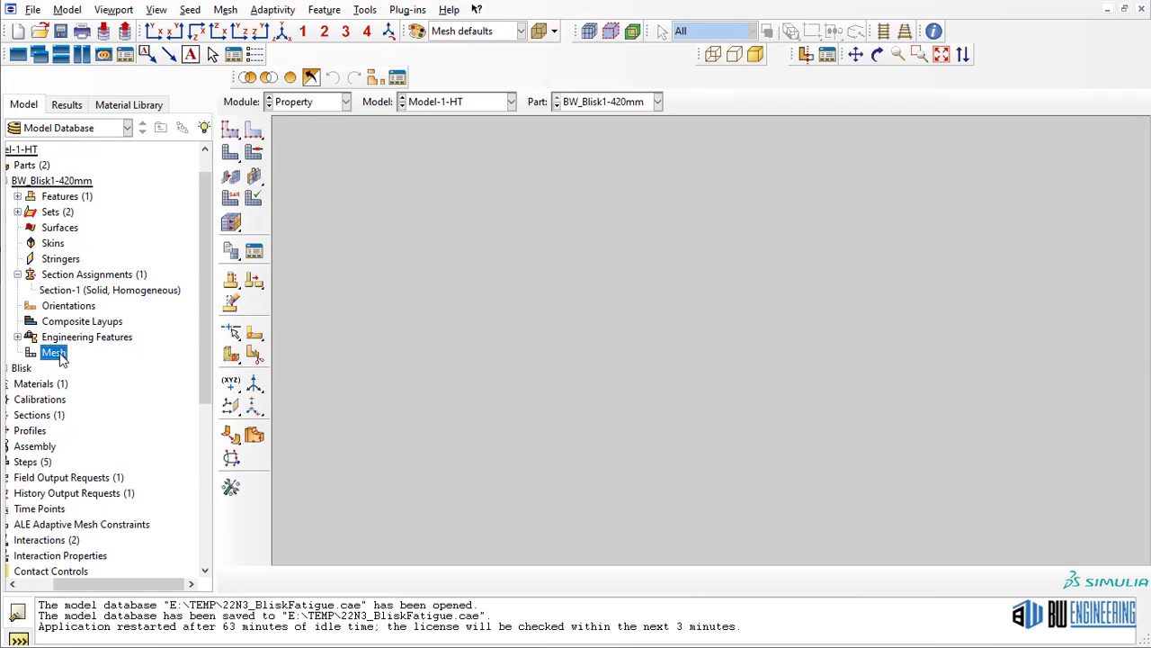
scroll(794, 303, up, 3)
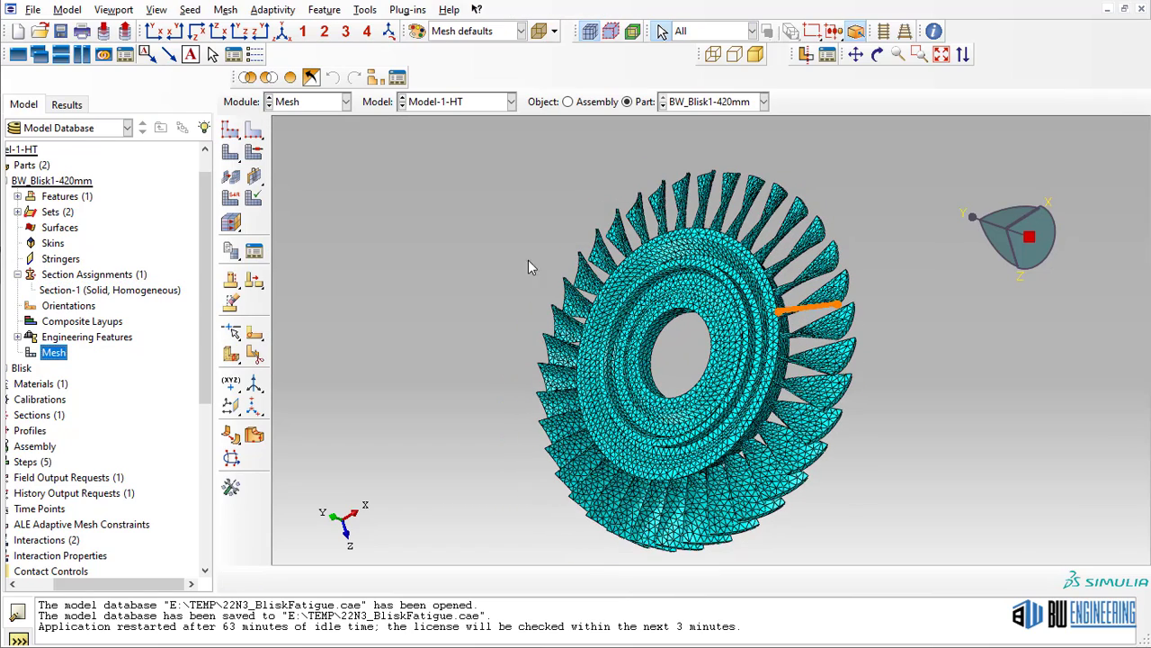
click(225, 10)
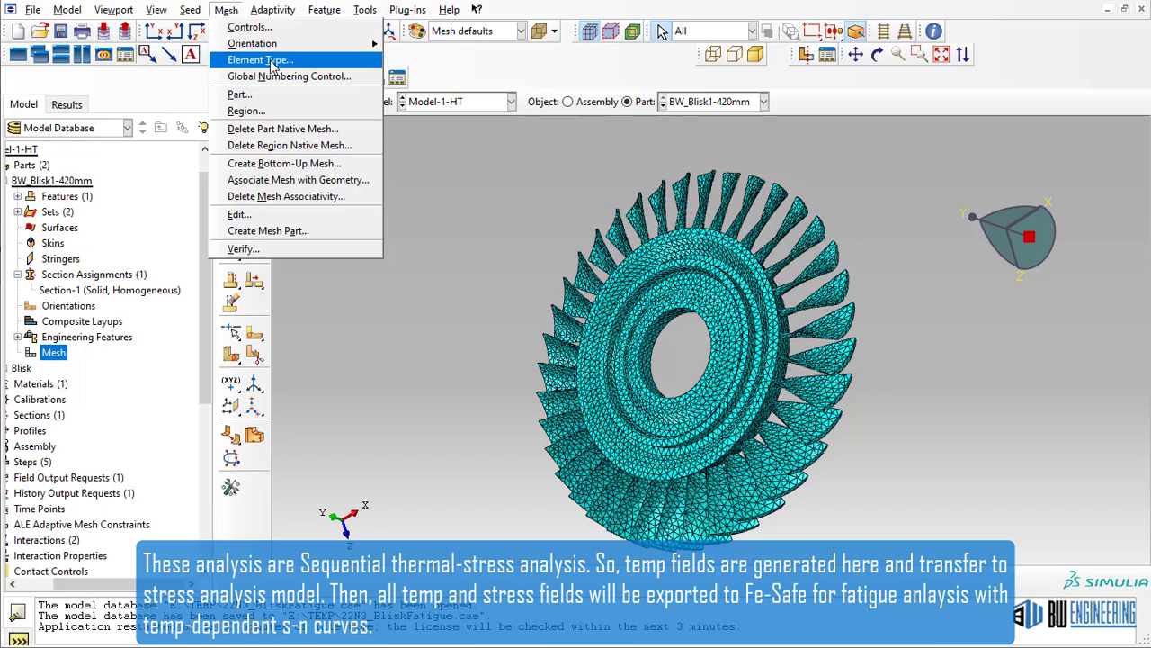
click(261, 57)
scroll(515, 403, down, 2)
scroll(516, 403, down, 1)
drag(448, 174, 873, 565)
middle_click(855, 481)
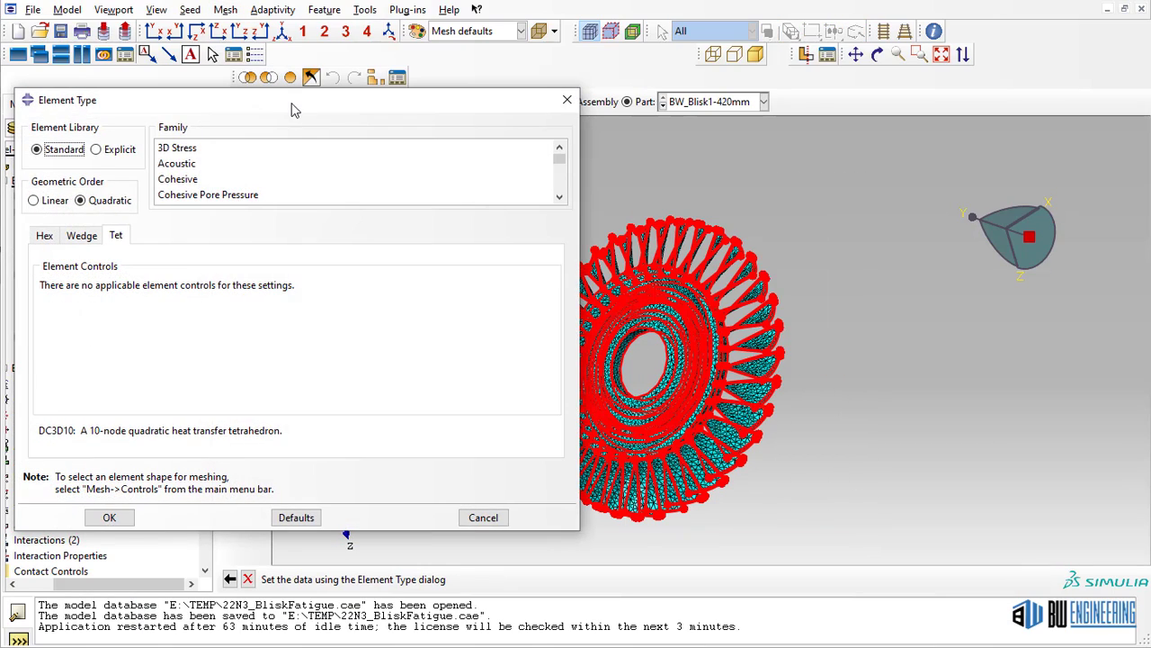
drag(291, 109, 411, 107)
scroll(357, 172, down, 4)
scroll(347, 180, up, 3)
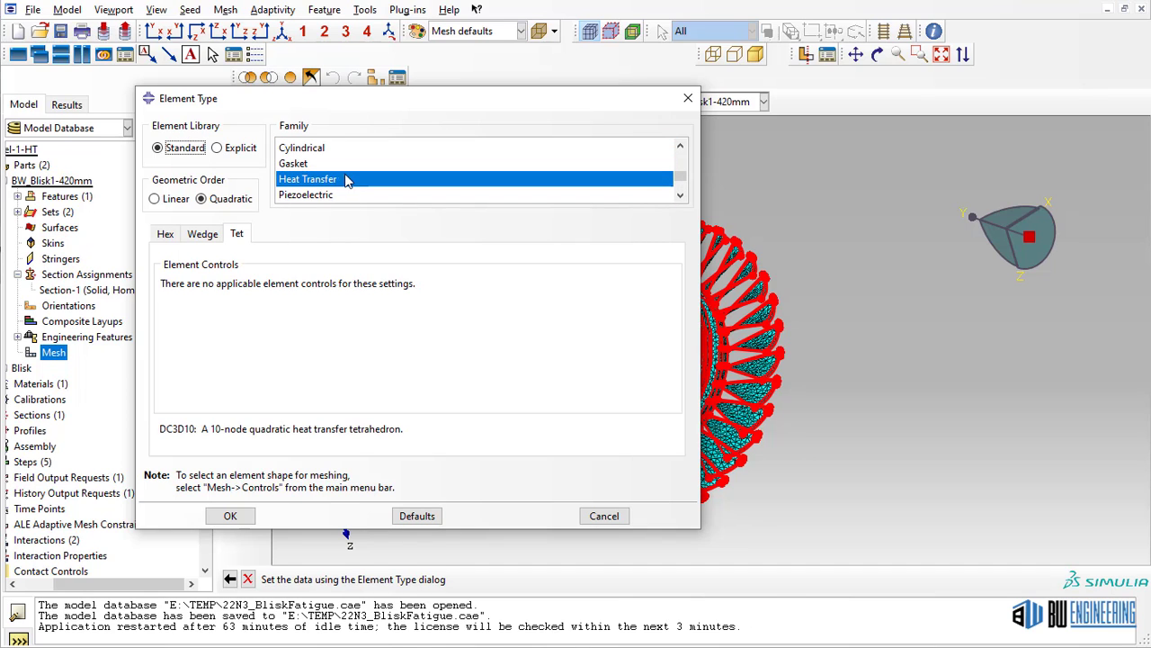
click(628, 519)
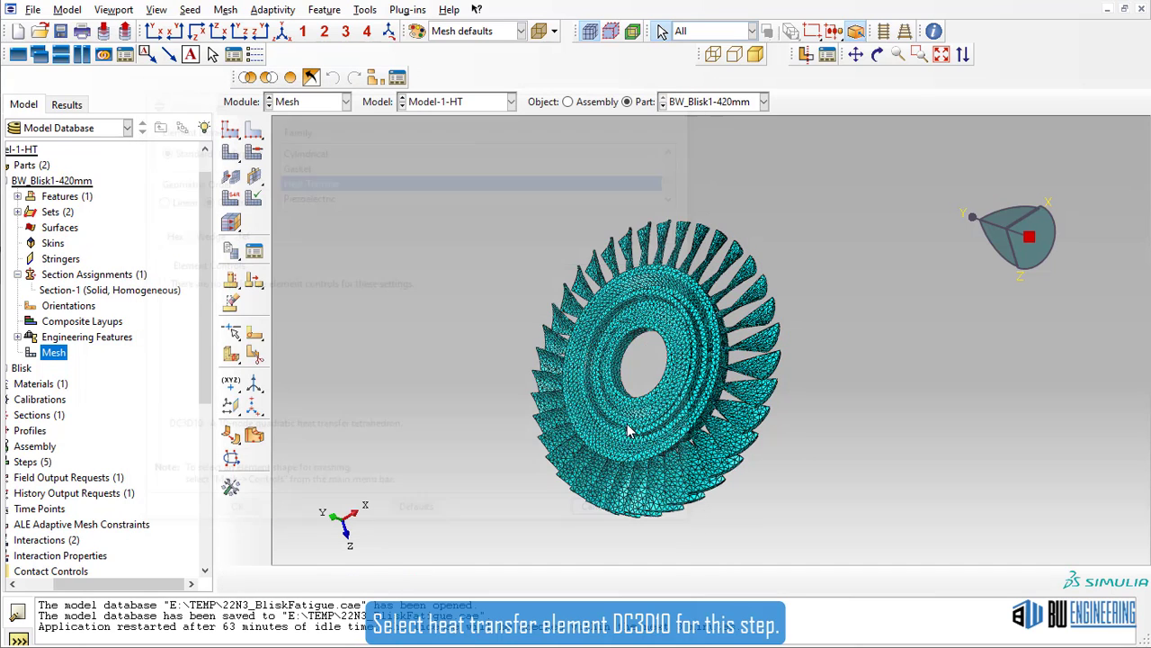
Step: Switch to the Assembly module of Model-1-HT to view the blisk instance
click(444, 106)
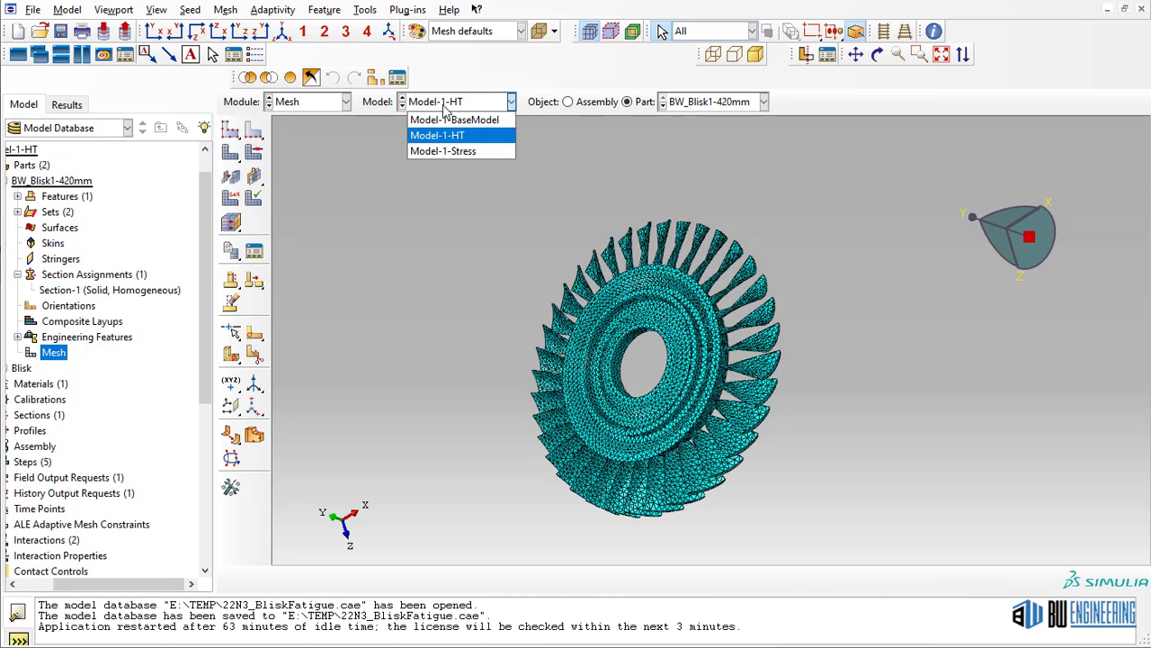
click(353, 152)
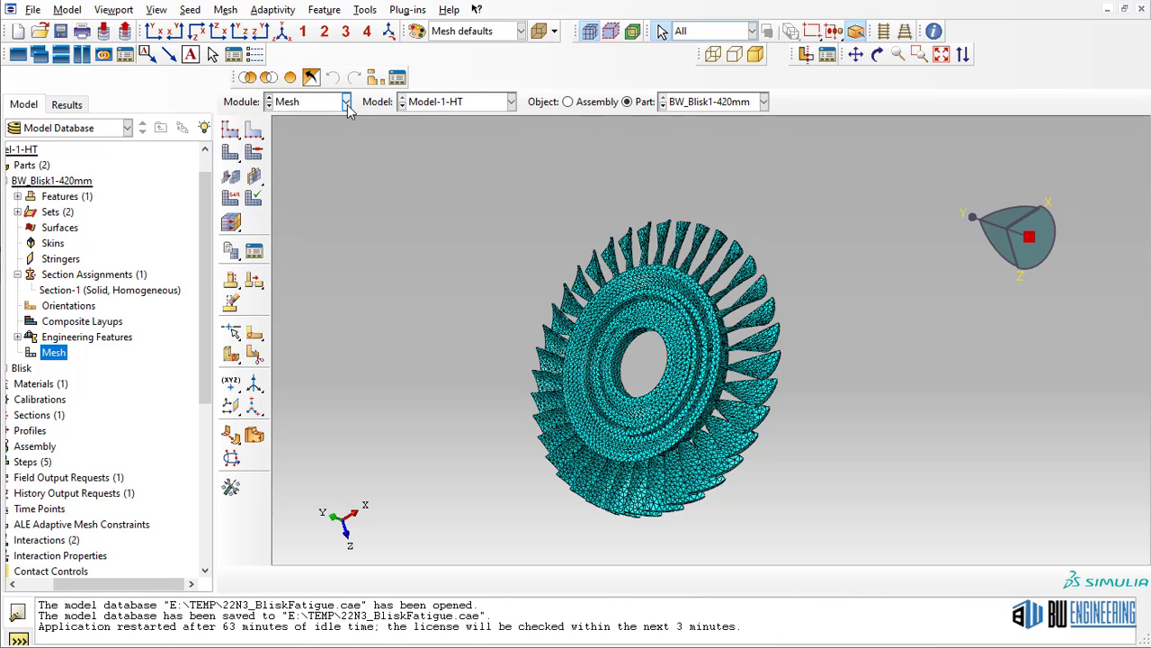
click(347, 102)
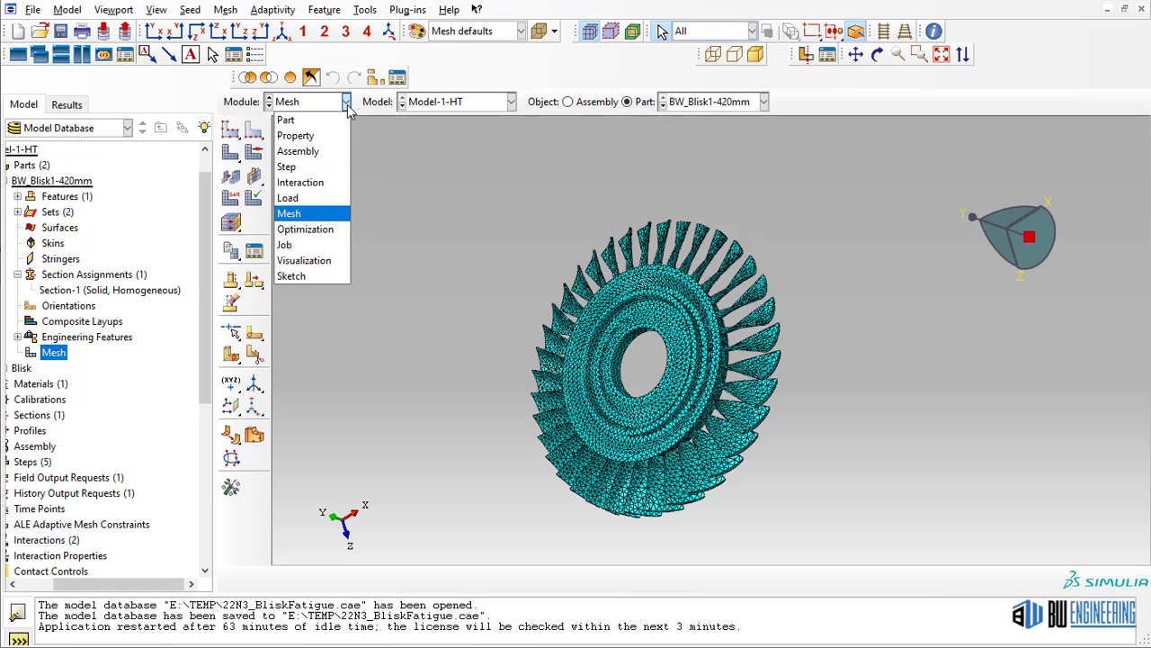
click(336, 153)
click(199, 10)
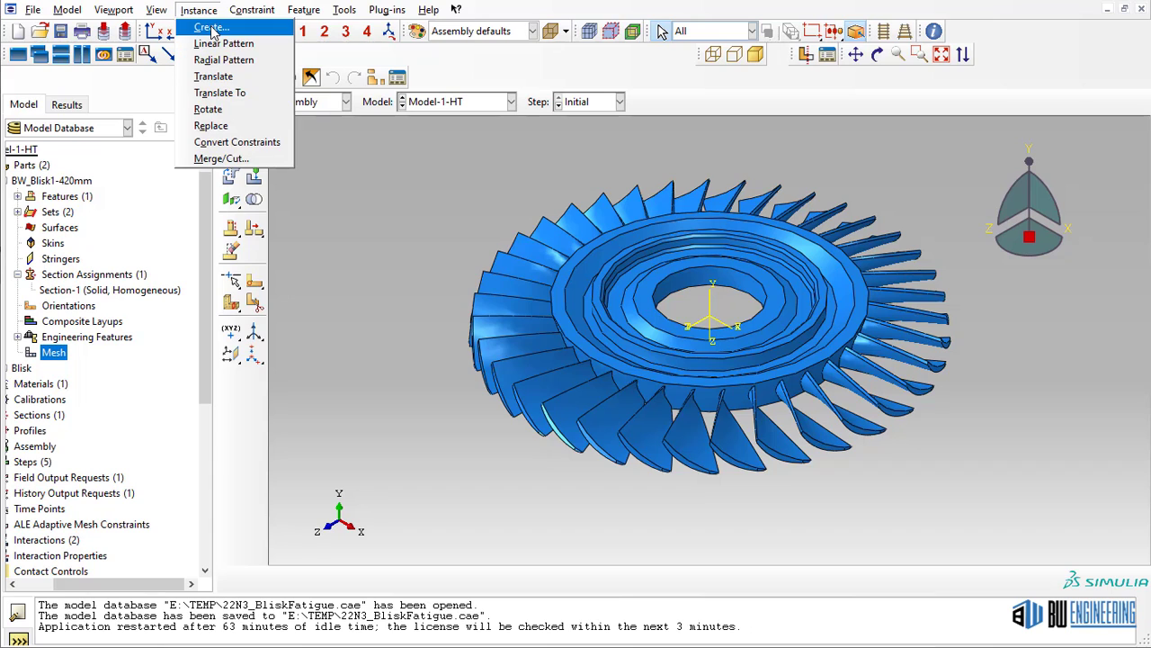
click(476, 224)
Step: Open the Step Manager in the Step module and check the basic settings of the Idle step, leaving them as they are
click(346, 101)
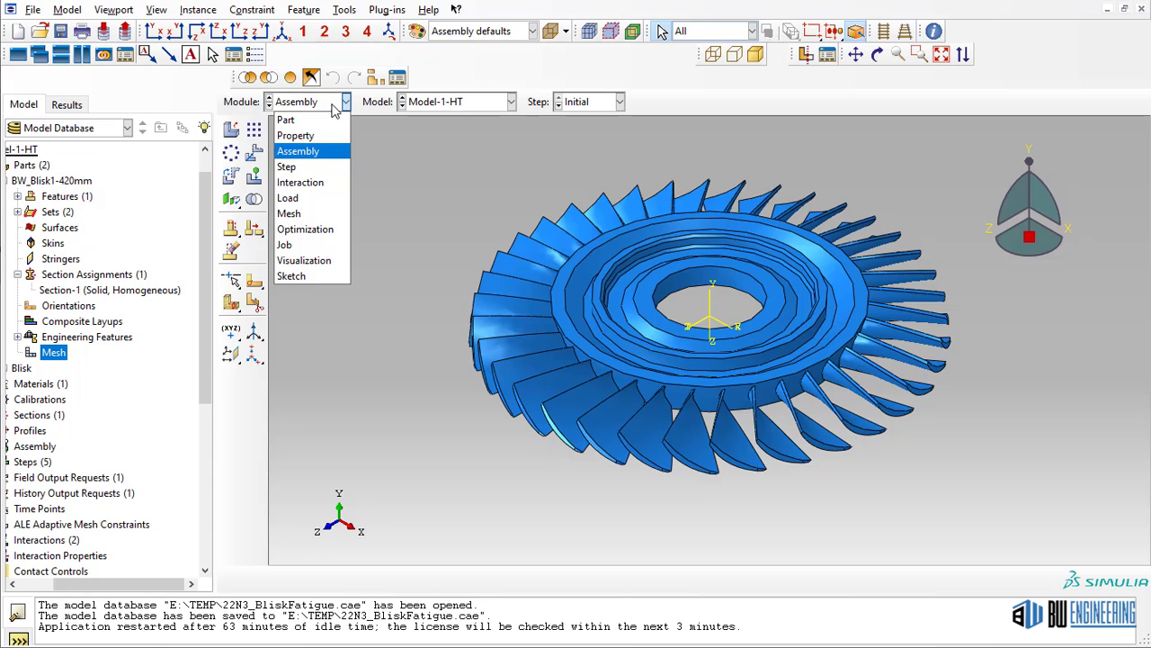
click(334, 167)
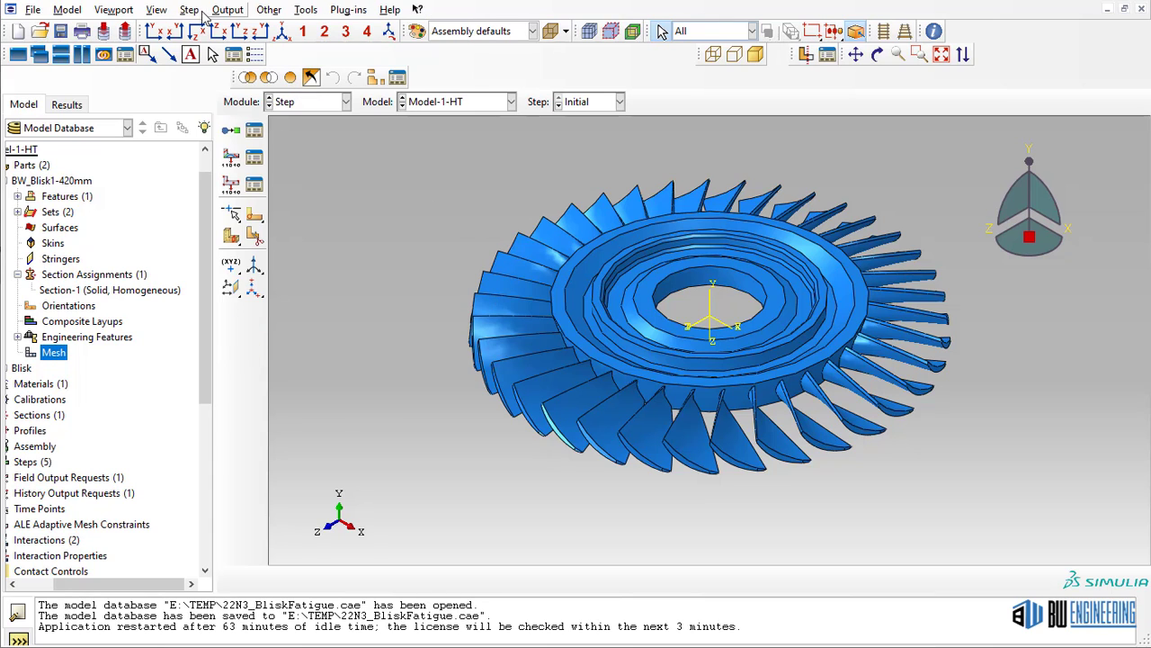
click(190, 10)
click(208, 27)
drag(480, 157, 321, 124)
click(372, 180)
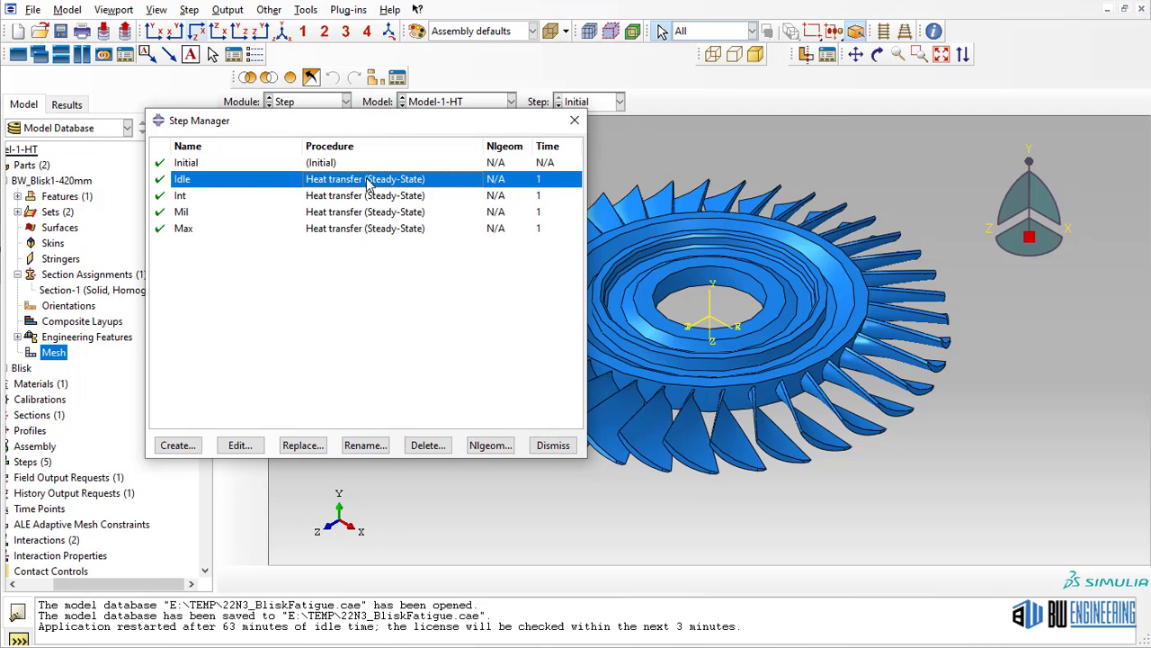
double_click(368, 181)
drag(434, 139, 389, 132)
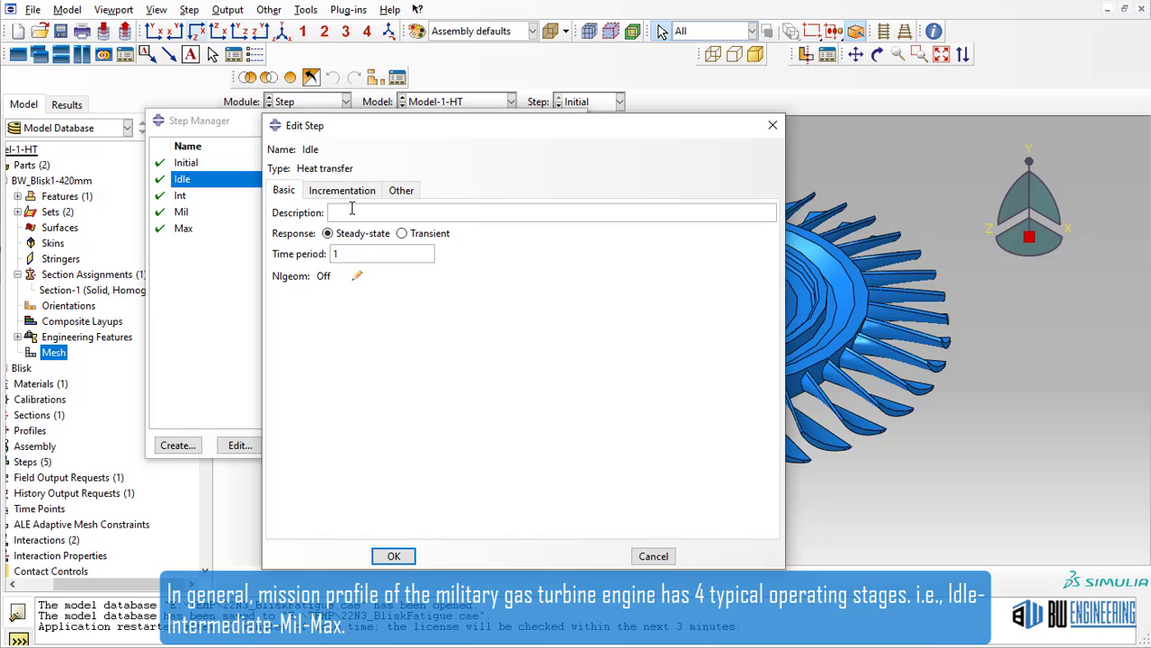
click(652, 555)
Step: Go through the Idle, Int, Mil and Max steps in the Step Manager and close it
click(250, 197)
click(250, 212)
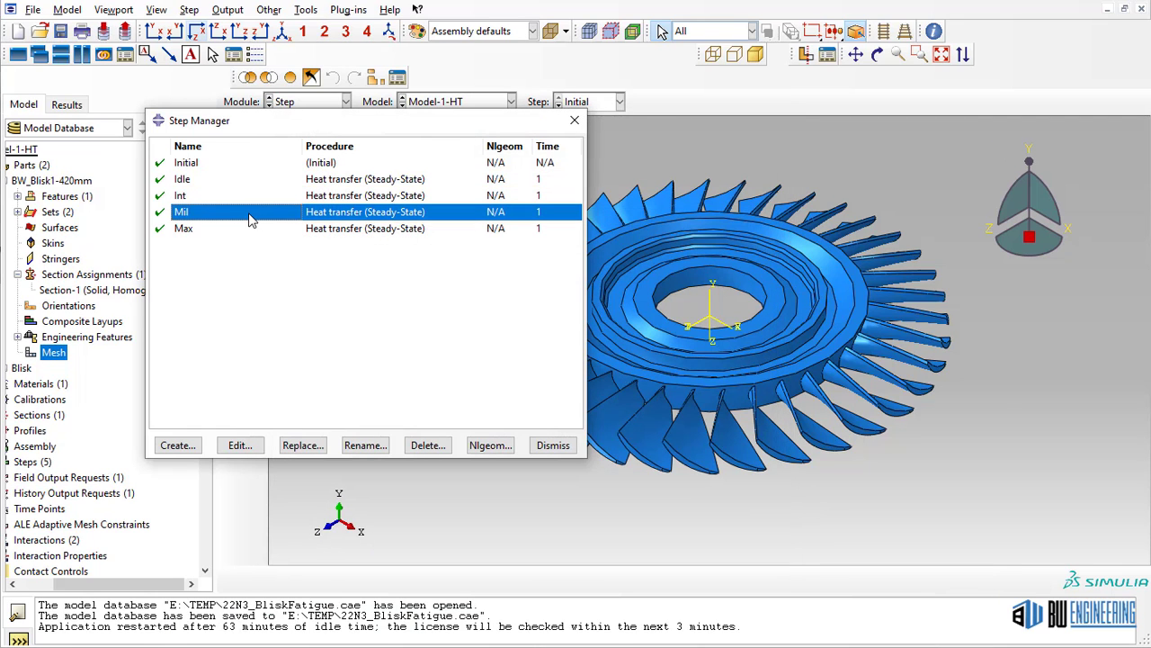
click(249, 229)
click(256, 187)
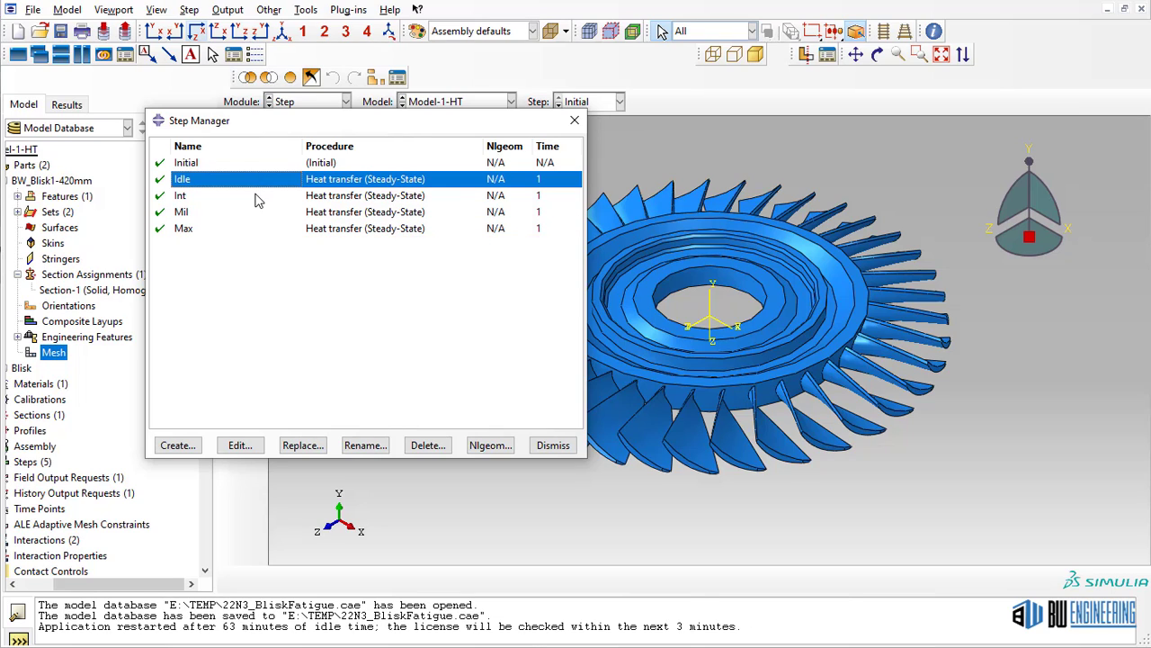
click(255, 198)
click(253, 214)
click(255, 231)
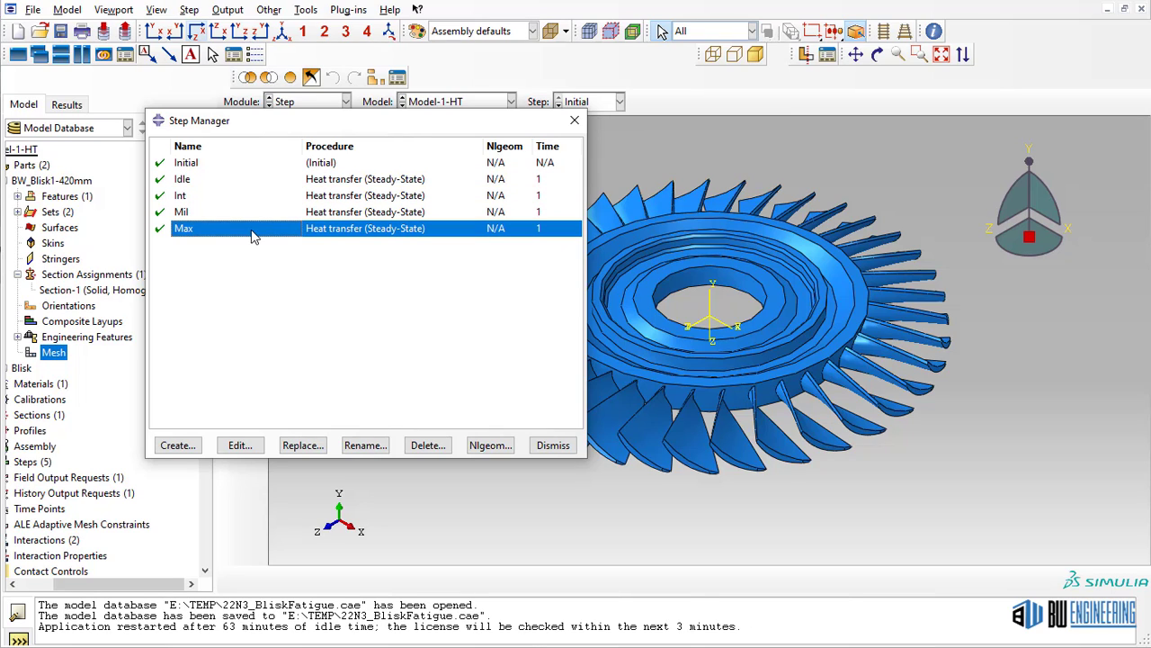
click(550, 447)
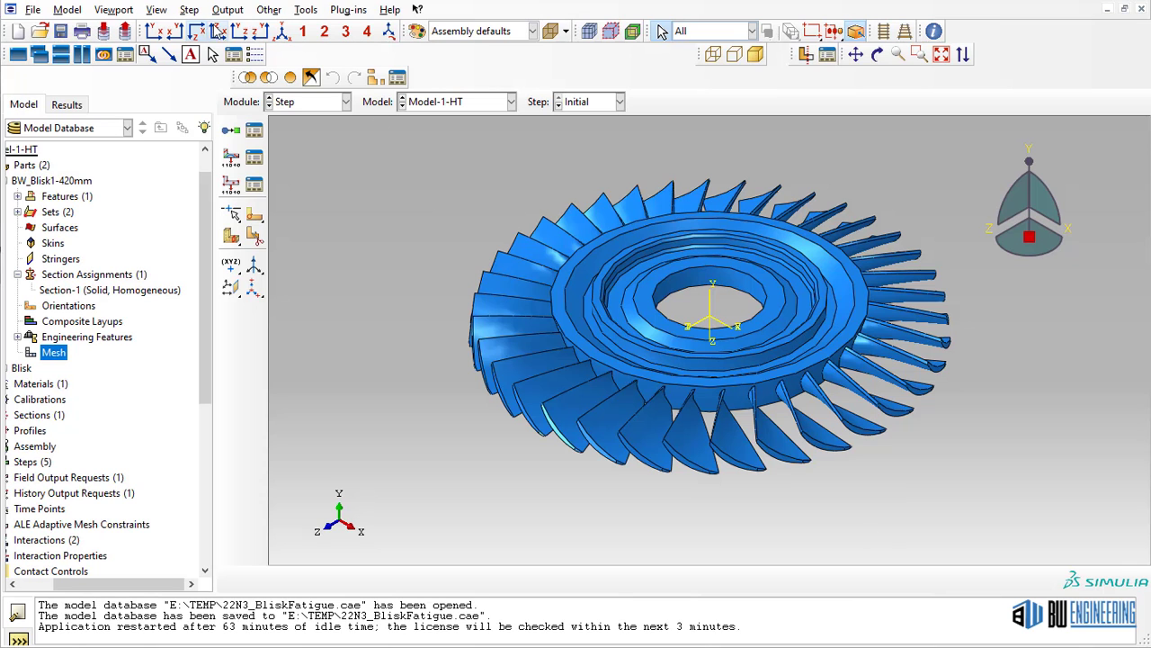
Step: Reopen the Step Manager to recheck the procedures of the Mil, Int and Max steps, closing it when done
click(188, 9)
click(205, 36)
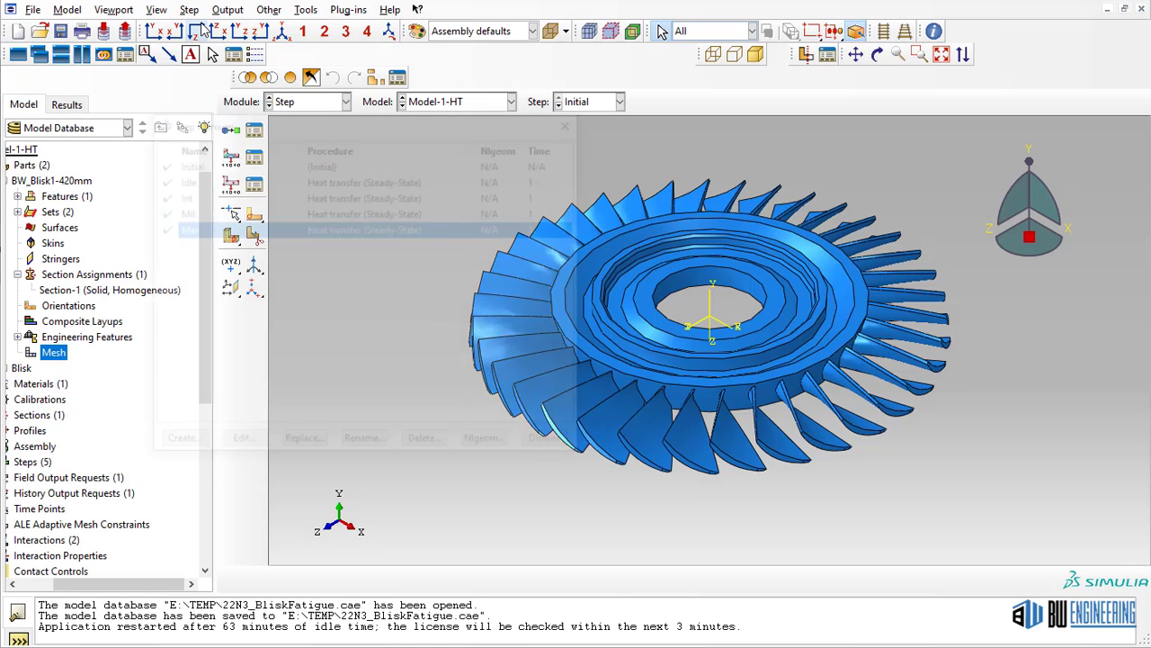
click(329, 184)
click(332, 212)
click(333, 195)
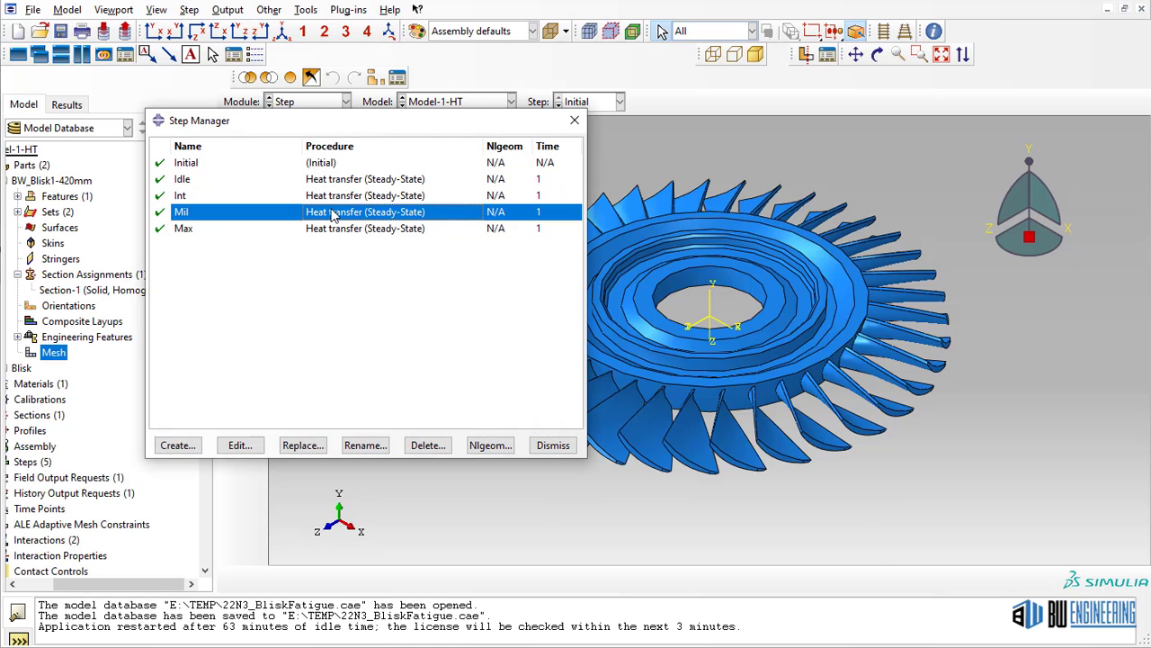
click(337, 228)
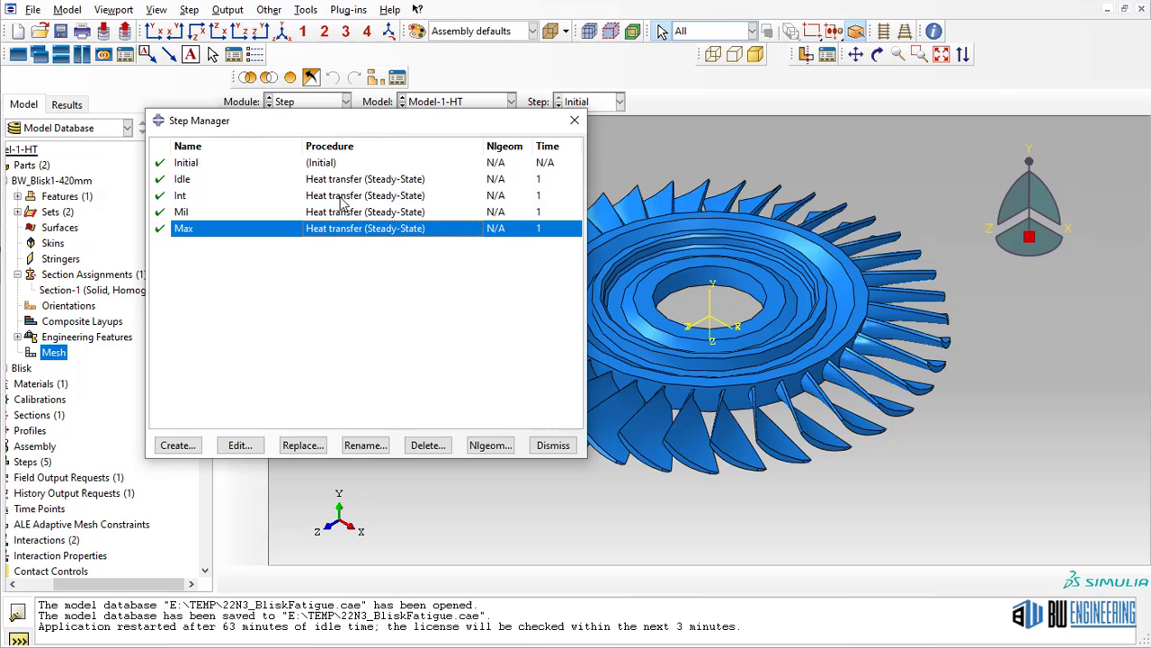
click(551, 446)
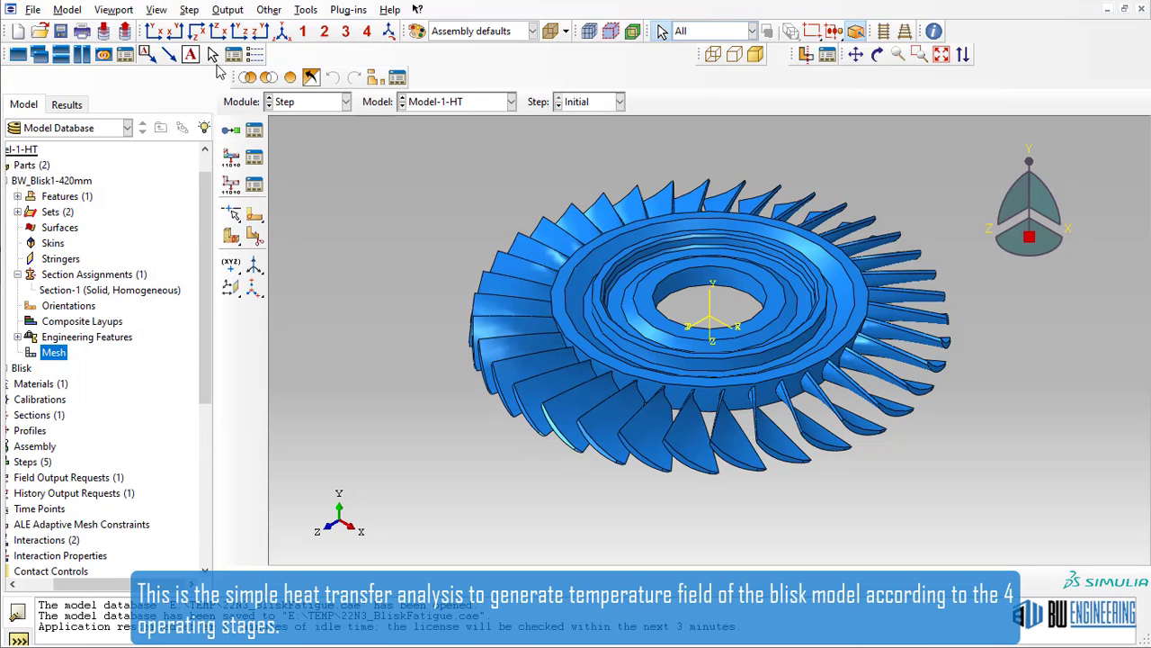
click(229, 10)
click(379, 222)
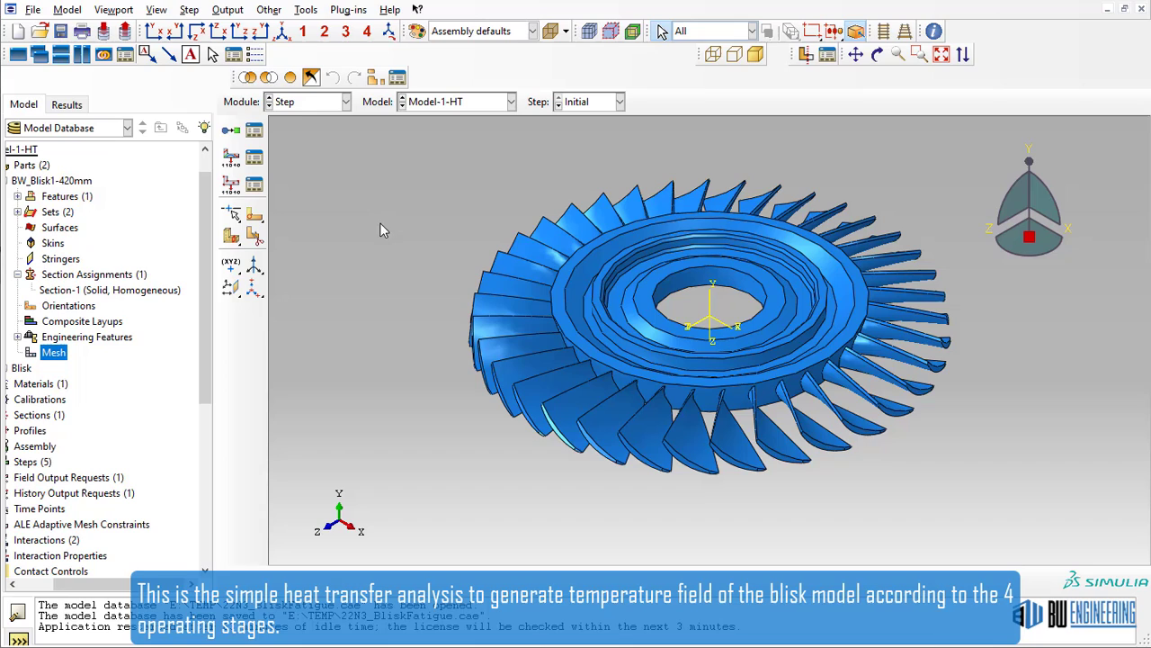
Step: Open the Int-1 film condition of the Idle step from the Interaction Manager in the Interaction module
click(346, 102)
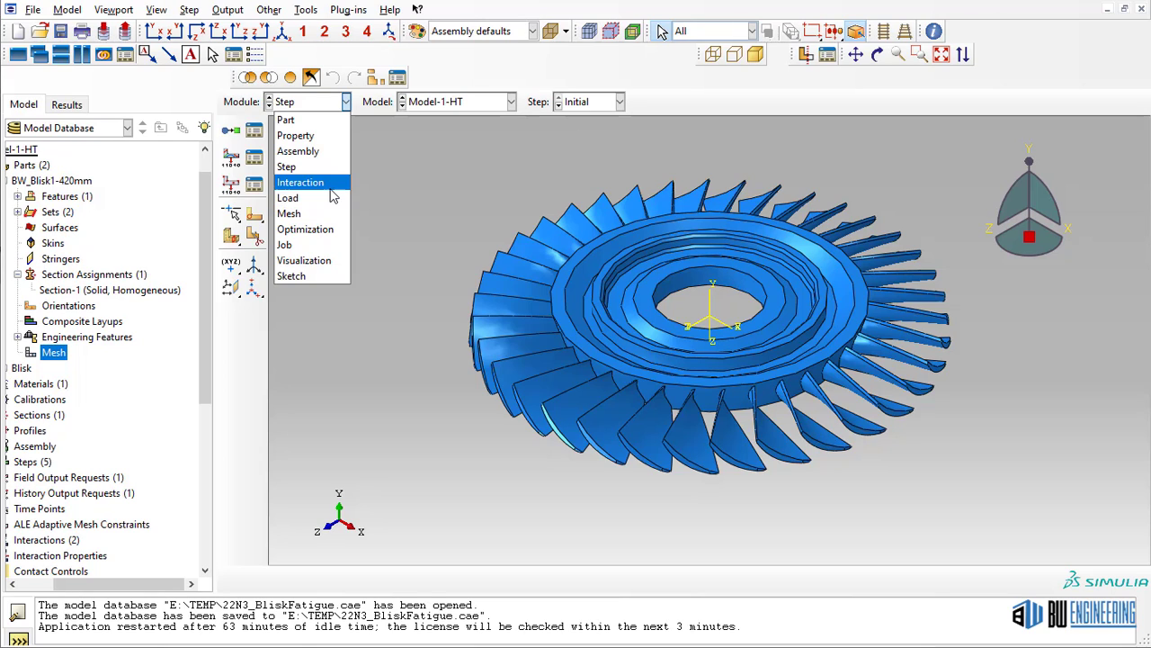
click(330, 184)
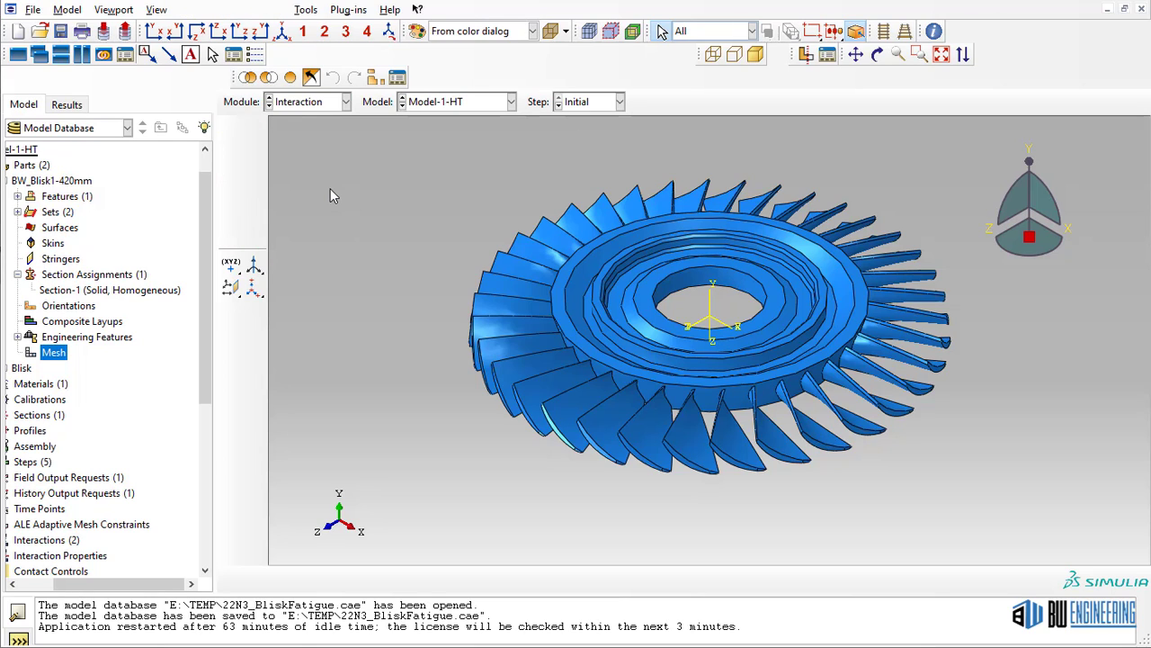
click(208, 11)
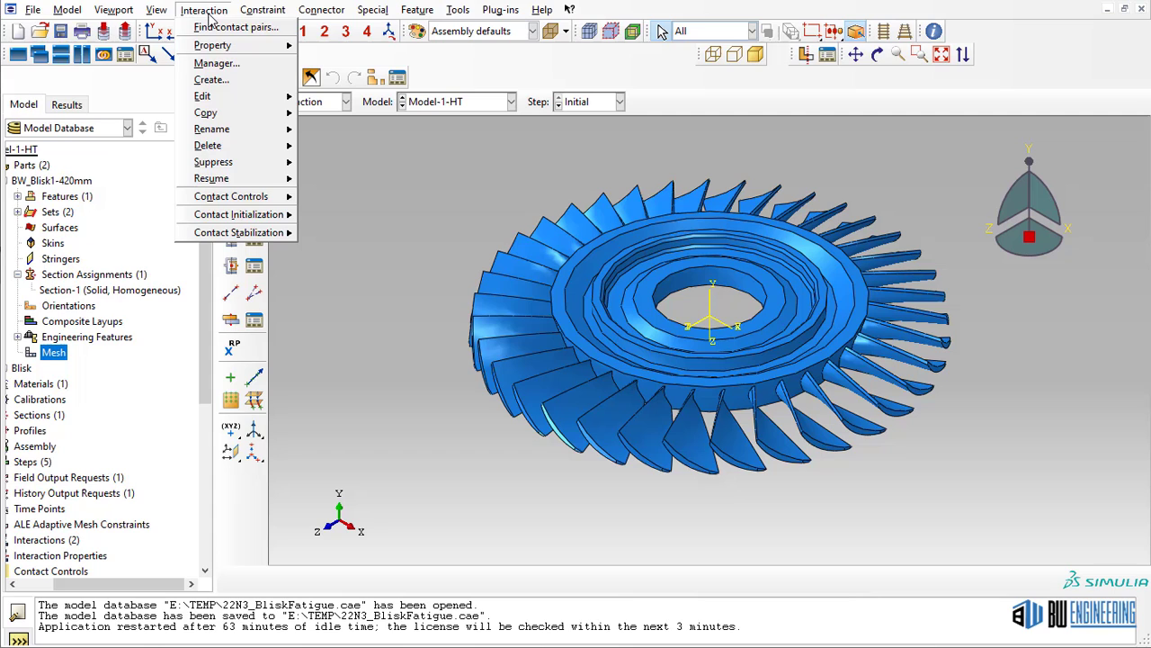
click(217, 63)
drag(286, 241, 463, 231)
click(291, 265)
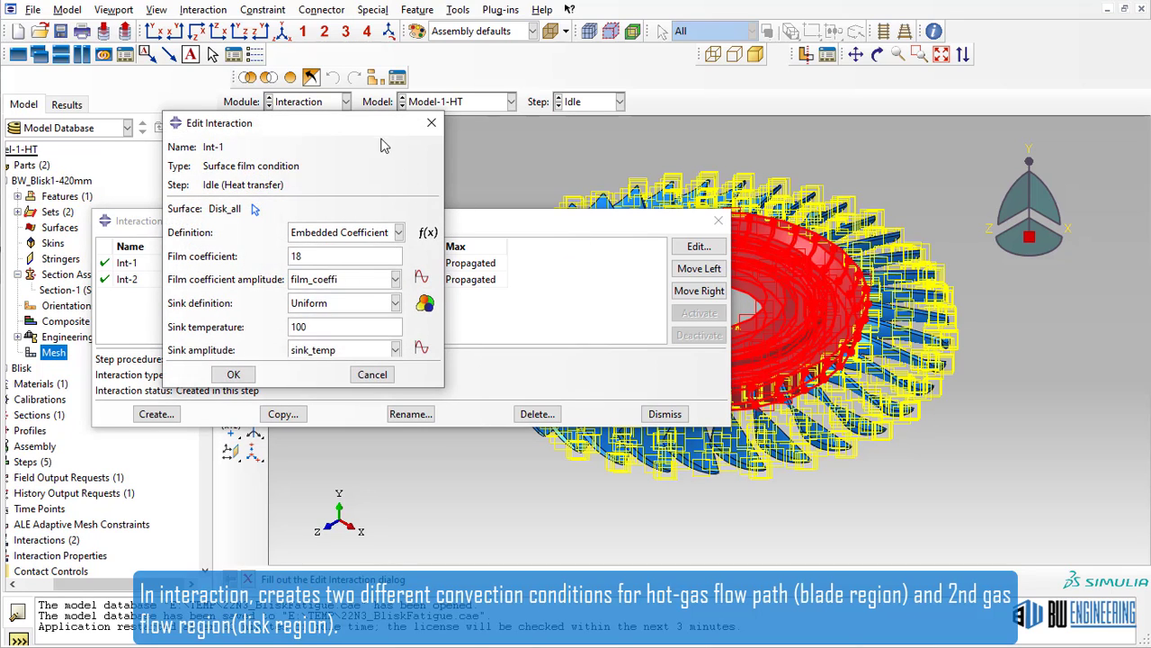
Step: Examine the film coefficient, sink temperature and sink amplitude of Int-1, keeping sink_temp as the sink amplitude
drag(383, 128, 398, 70)
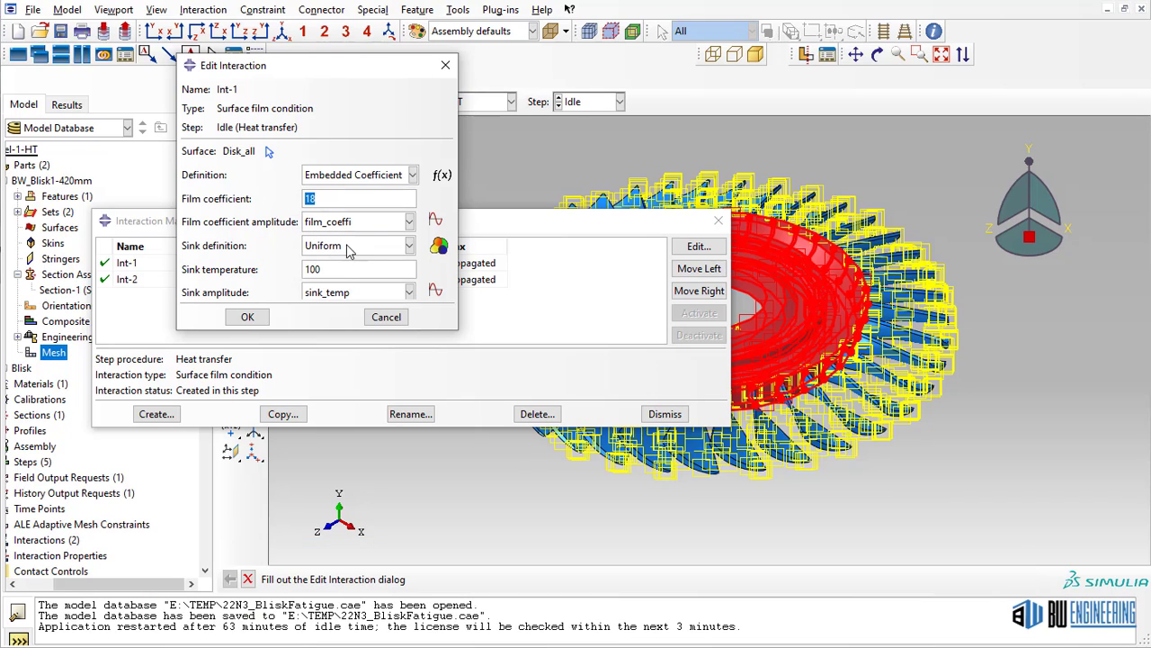
drag(331, 267, 290, 264)
click(371, 296)
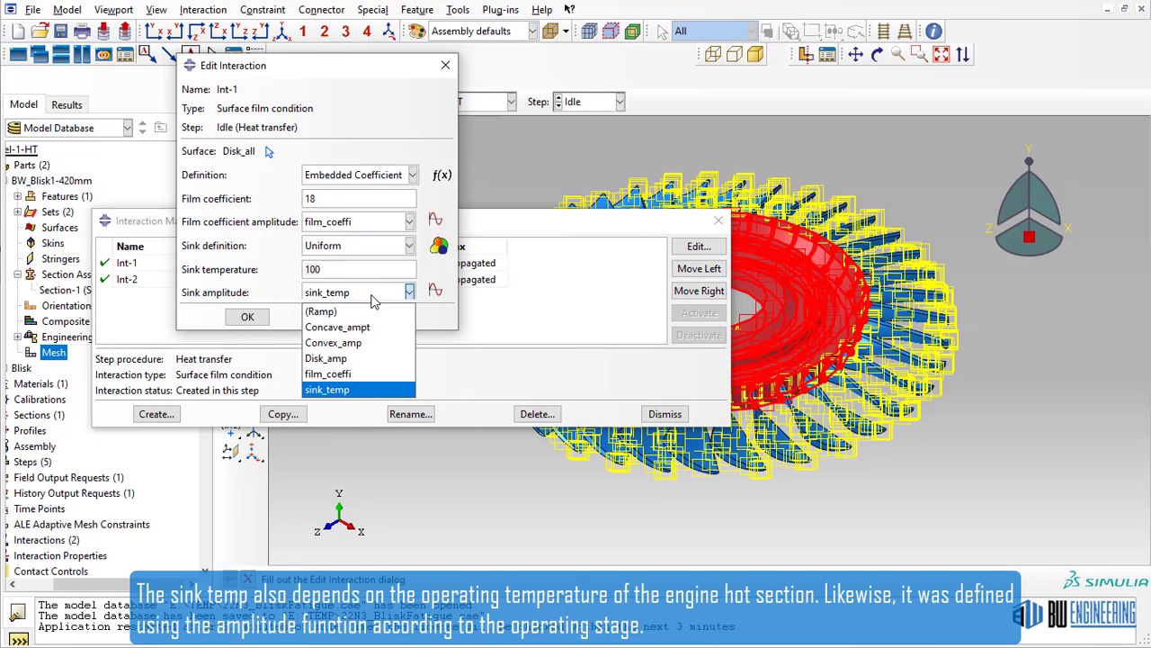
click(363, 391)
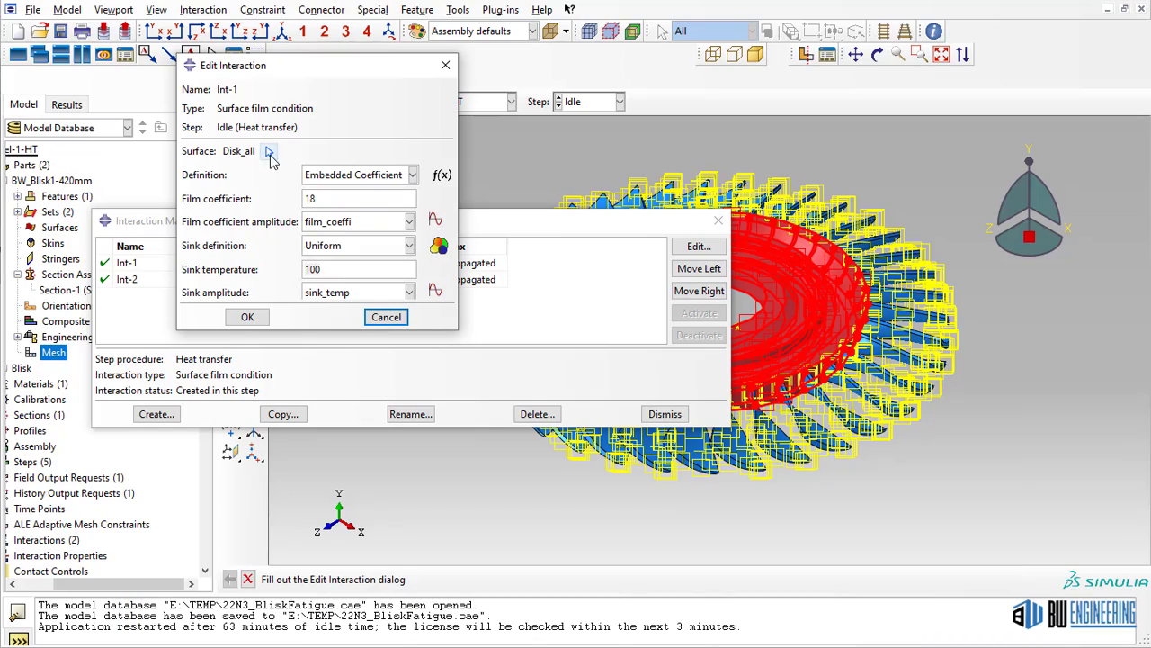
Step: Inspect the Disk_all surface region covered by Int-1 on the blisk and close its definition without changes
ctrl+alt+drag(868, 295, 711, 290)
drag(664, 227, 484, 245)
ctrl+alt+drag(936, 289, 911, 321)
drag(484, 245, 601, 243)
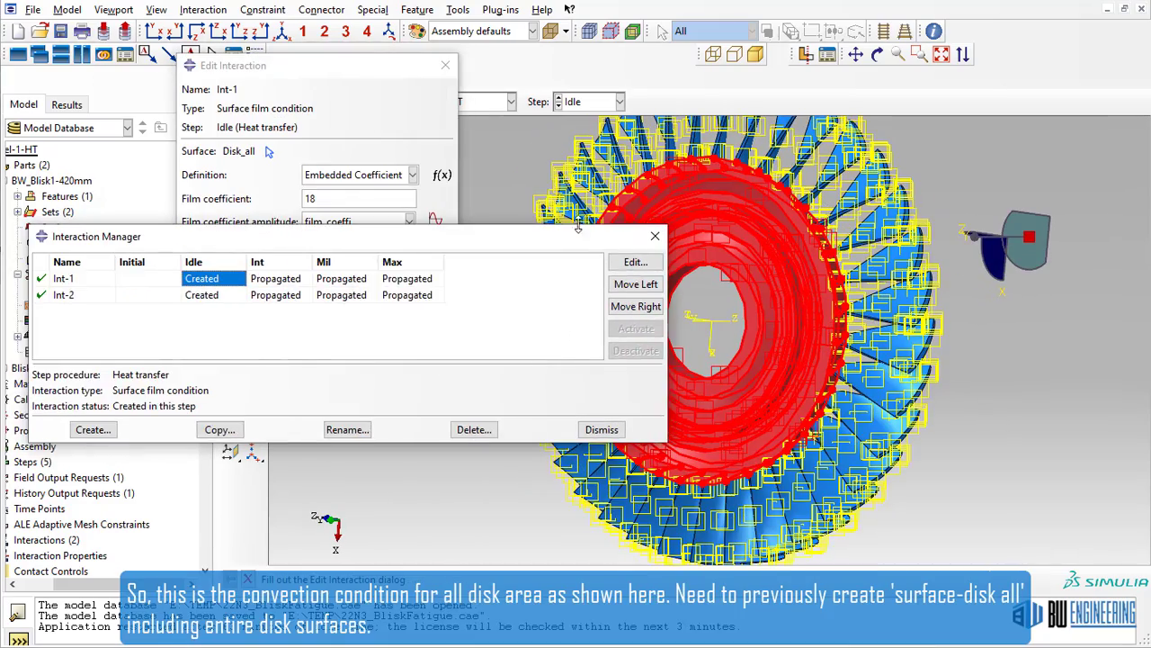
click(445, 64)
Step: Examine the film condition values and the Blade_all surface region of Int-2 in the Idle step, cancelling without changes
double_click(216, 296)
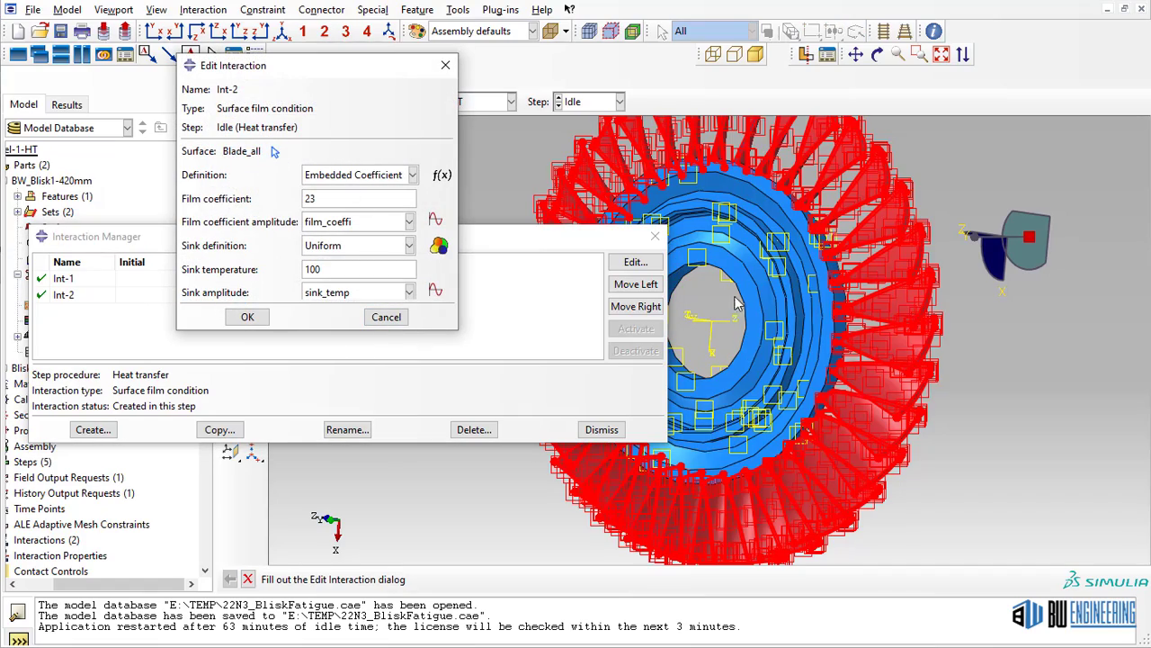
ctrl+alt+drag(816, 322, 825, 393)
drag(662, 379, 903, 369)
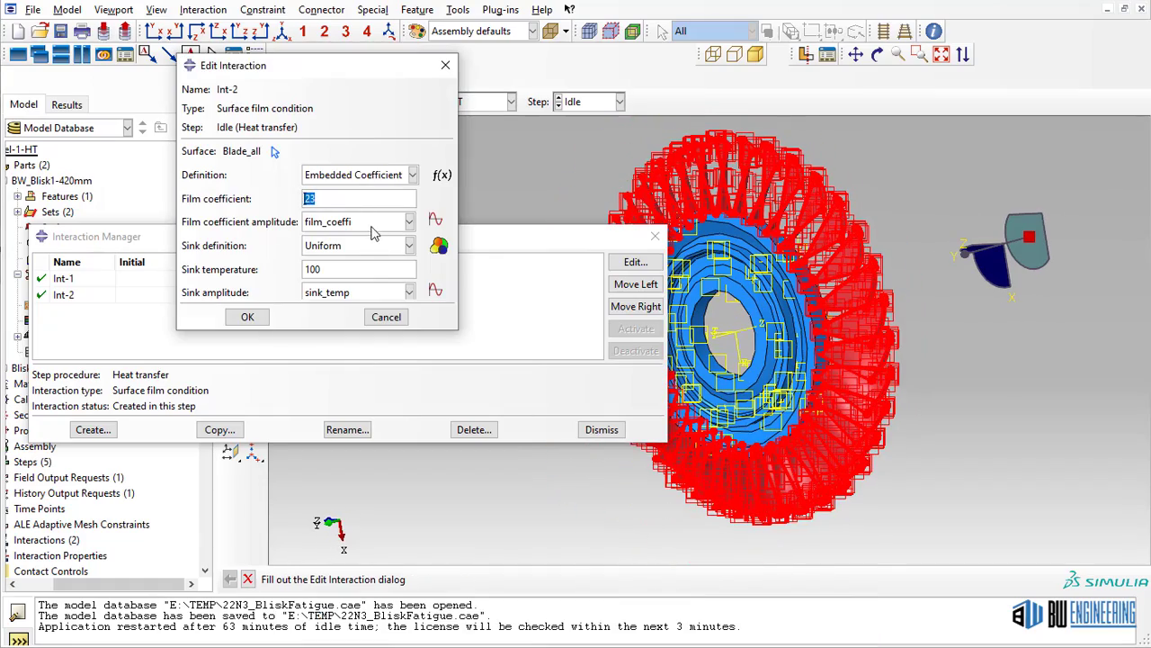
click(385, 319)
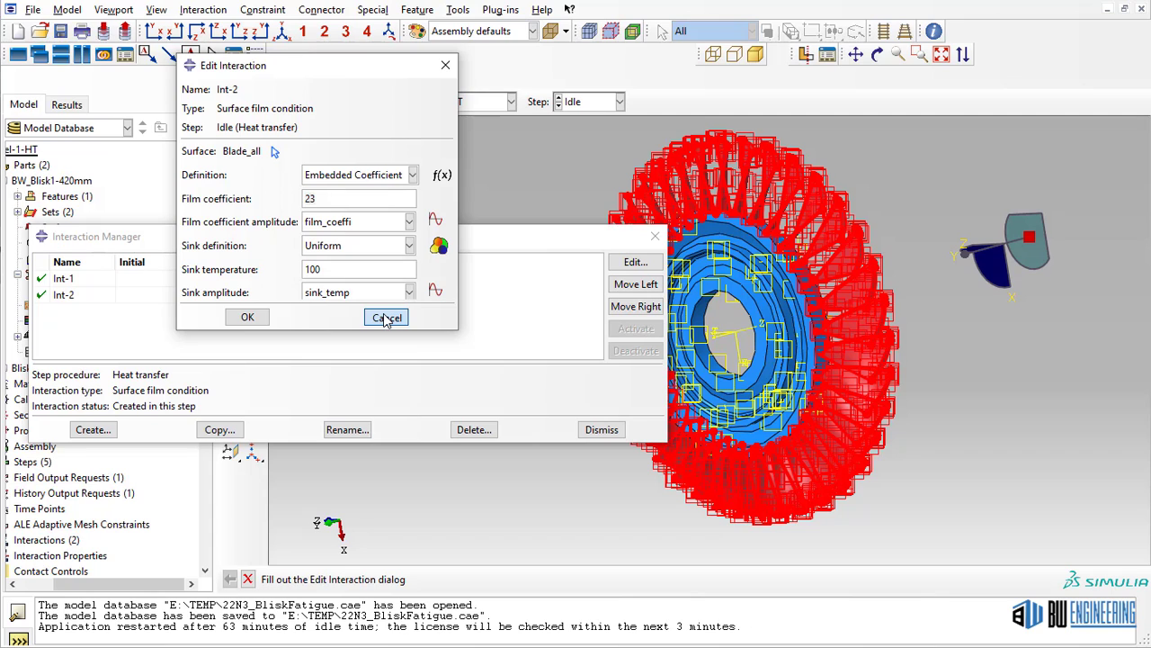
click(385, 319)
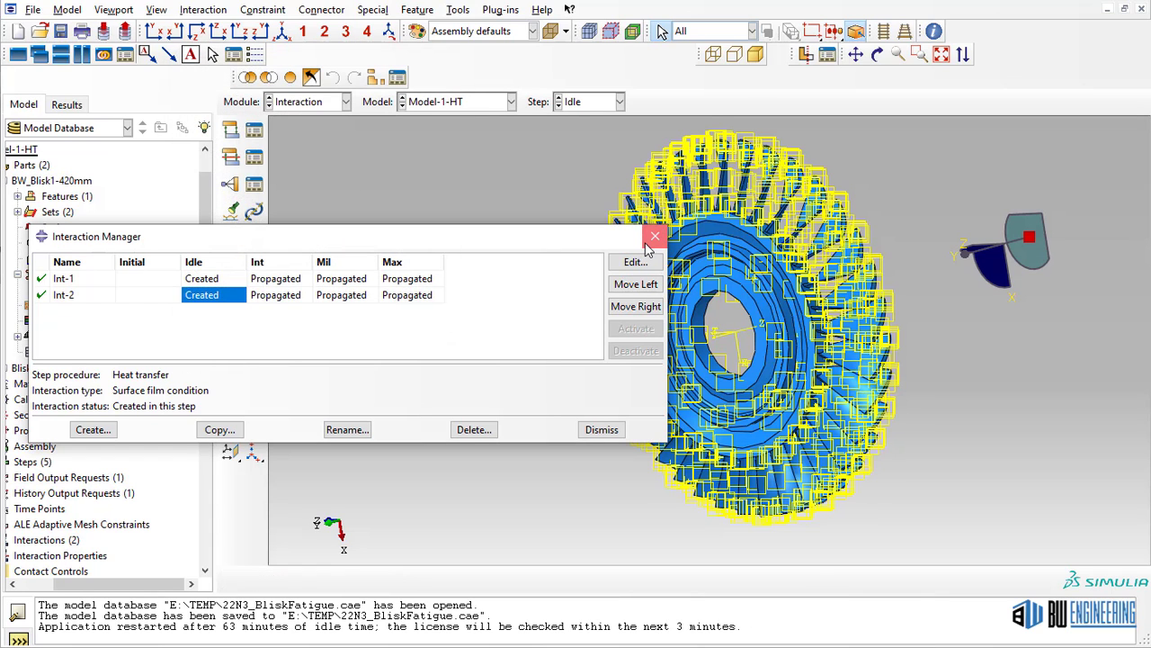
Step: Close the Interaction Manager and open the Amplitude Manager, enlarging it to list all the amplitudes
click(654, 238)
click(458, 10)
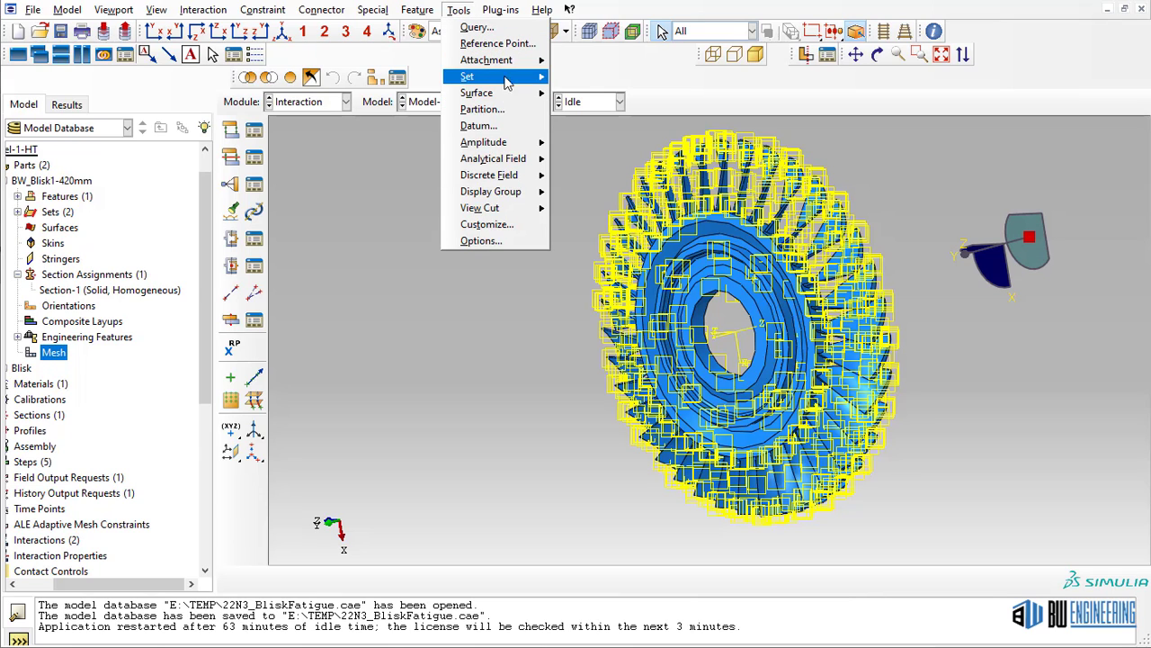
mouse_move(504, 142)
click(575, 147)
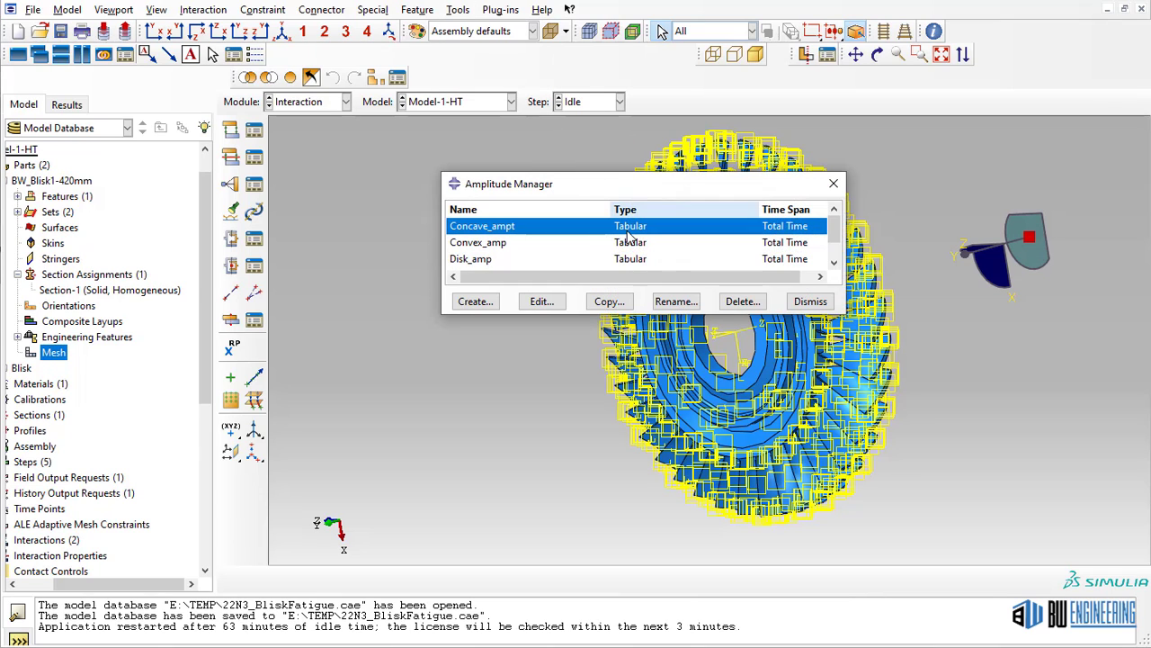
drag(589, 315, 589, 416)
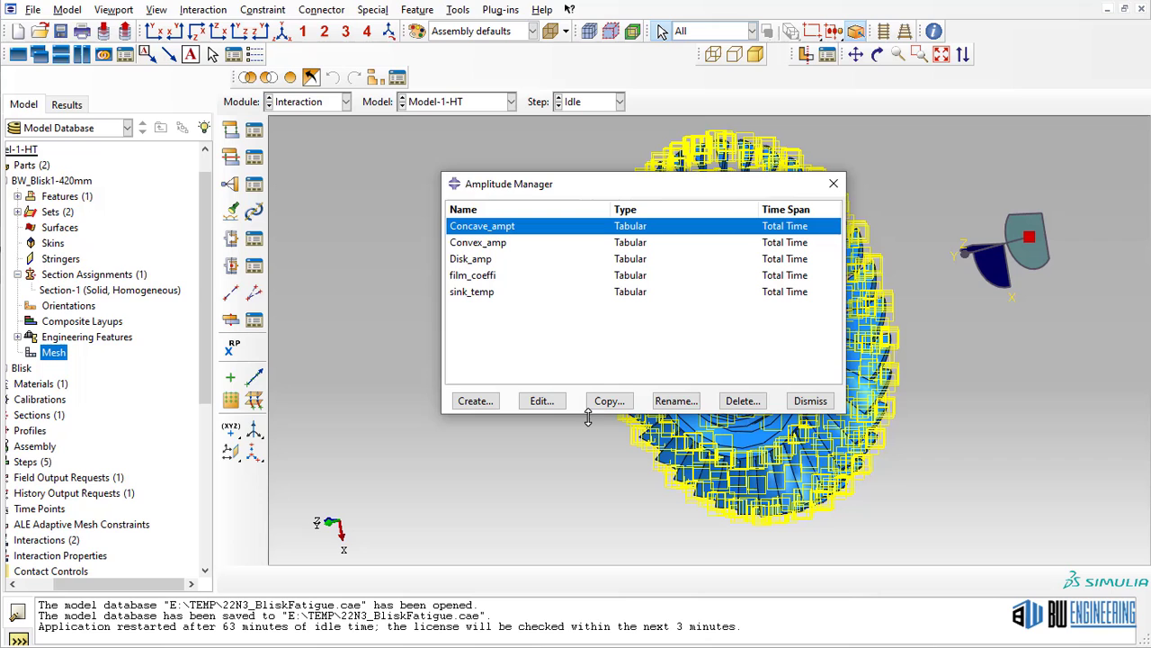
Step: Examine the tabular data and time span options of the film_coeffi amplitude, keeping Total time and cancelling without changes
double_click(503, 277)
drag(884, 68, 381, 67)
click(364, 243)
drag(364, 248, 441, 322)
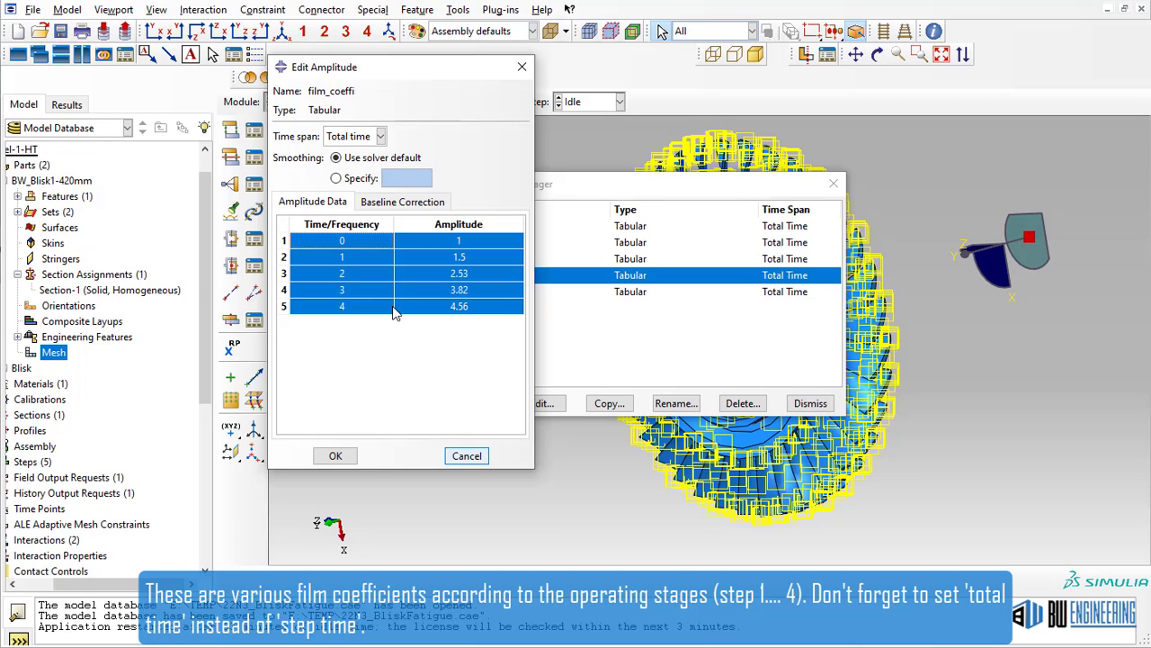
click(380, 136)
click(351, 171)
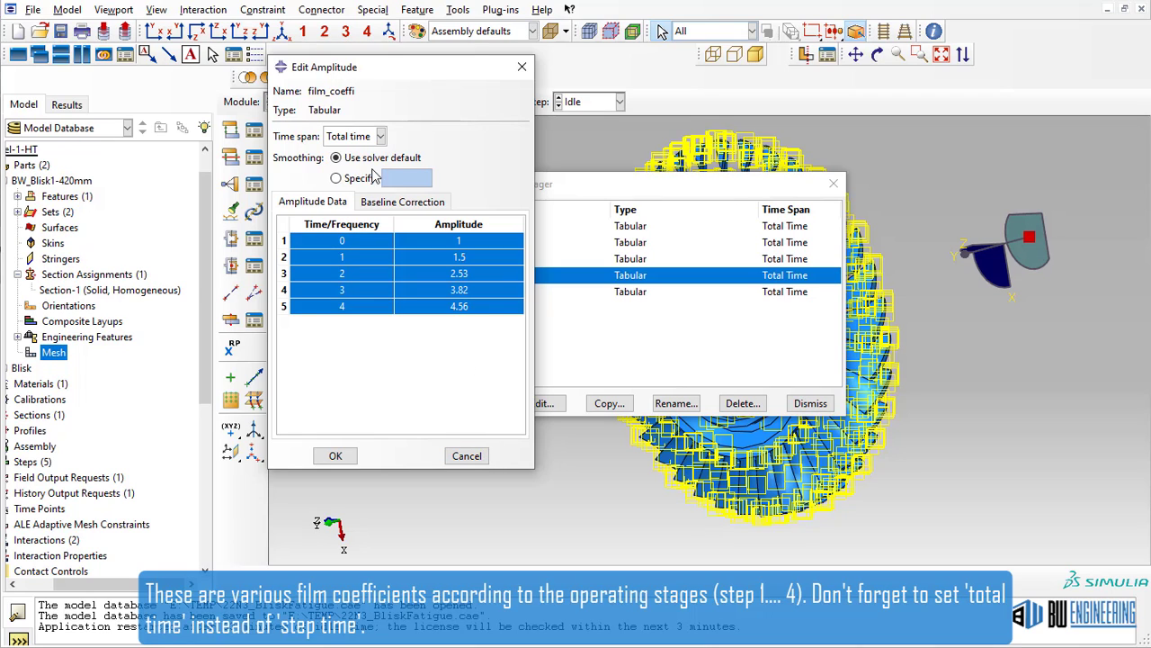
click(467, 454)
click(402, 291)
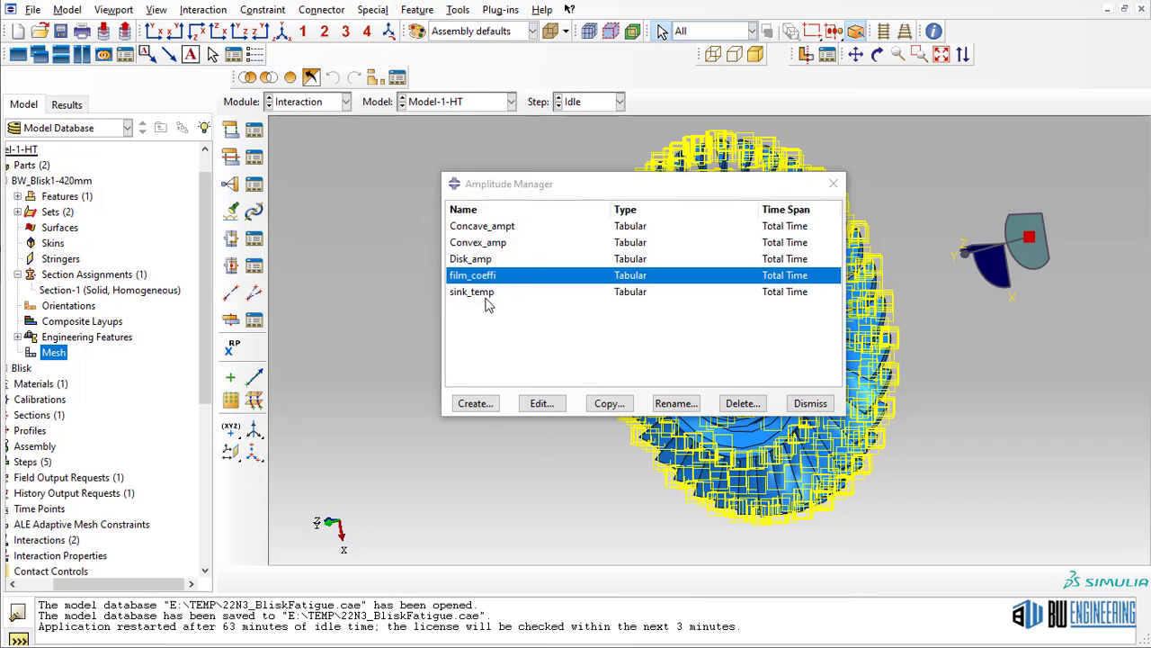
Step: Examine the sink_temp amplitude's table and time span without changes, closing its definition and the Amplitude Manager
double_click(486, 296)
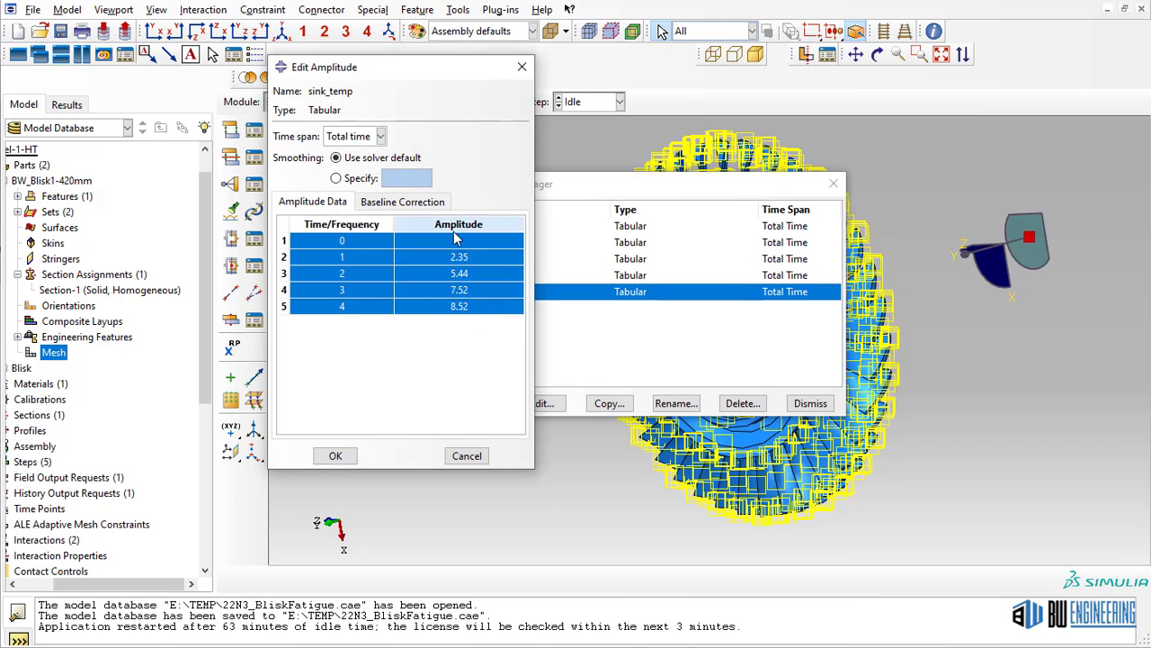
click(381, 137)
click(385, 144)
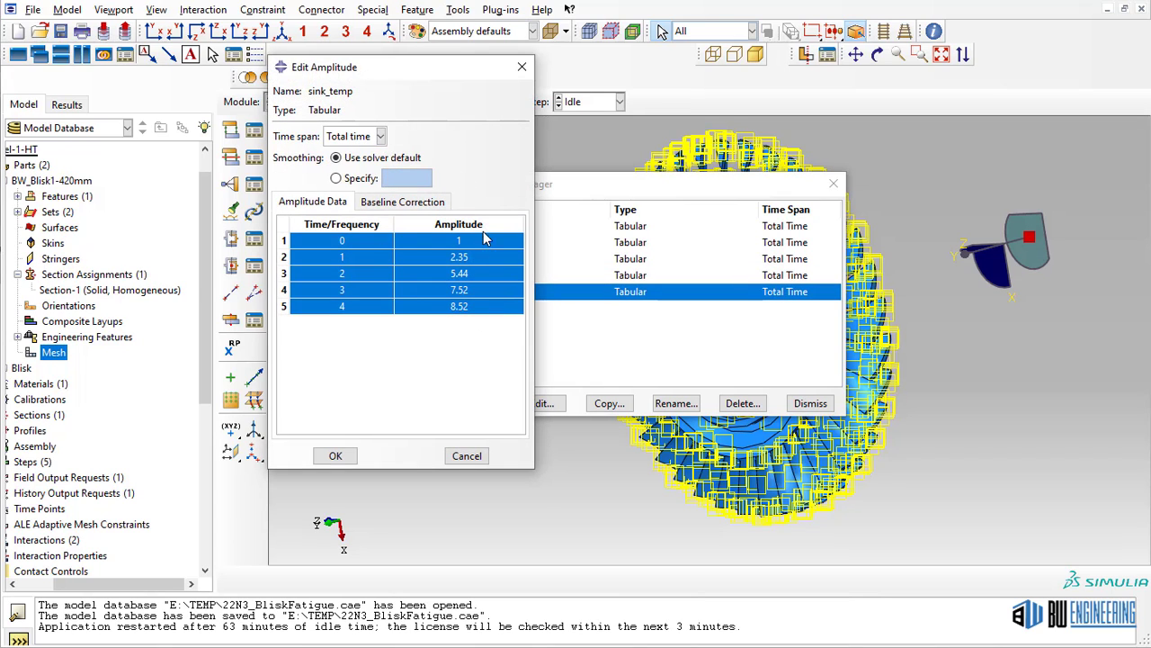
click(467, 455)
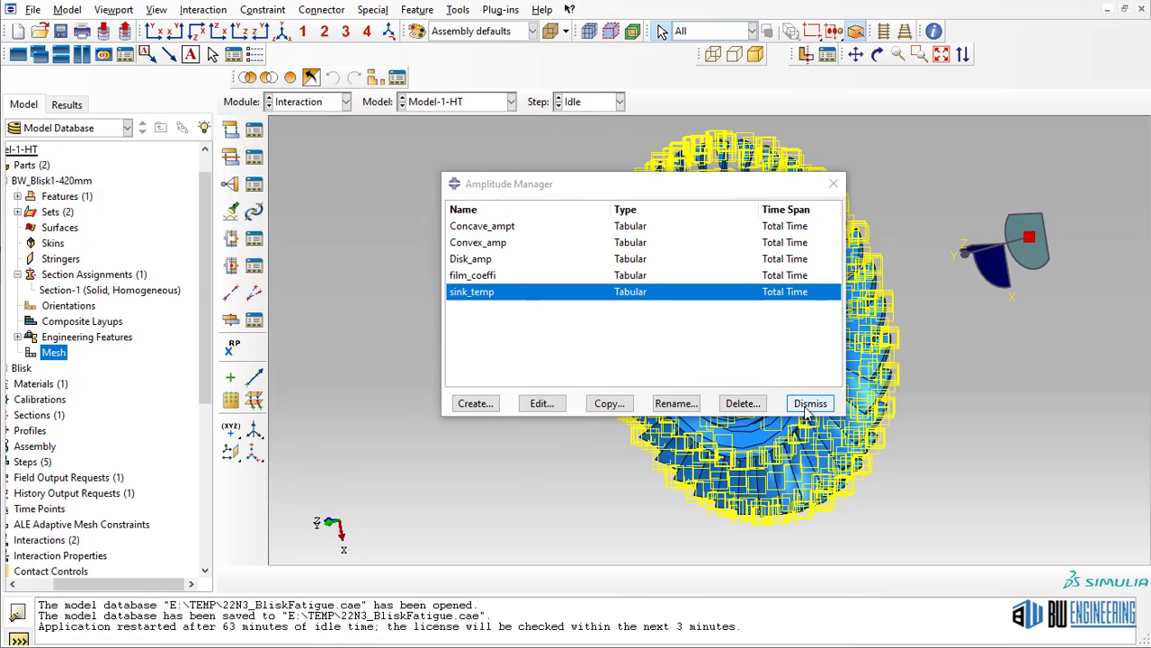
click(809, 404)
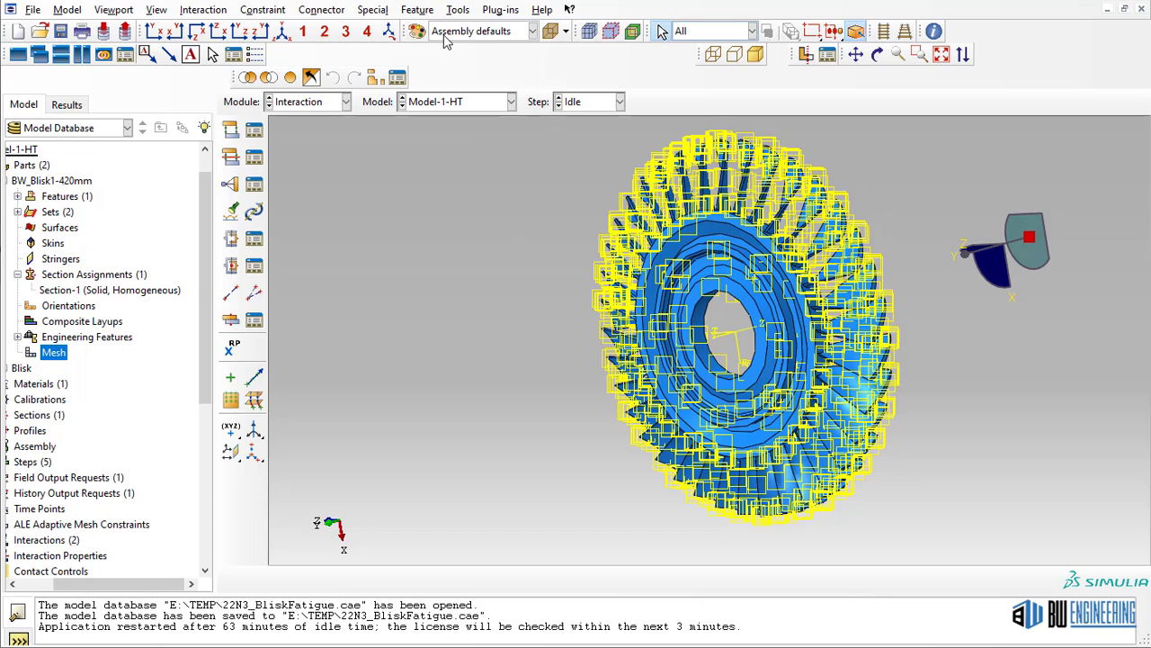
Step: View the list of assembly sets in the Set Manager and close it
click(458, 10)
mouse_move(505, 76)
click(585, 78)
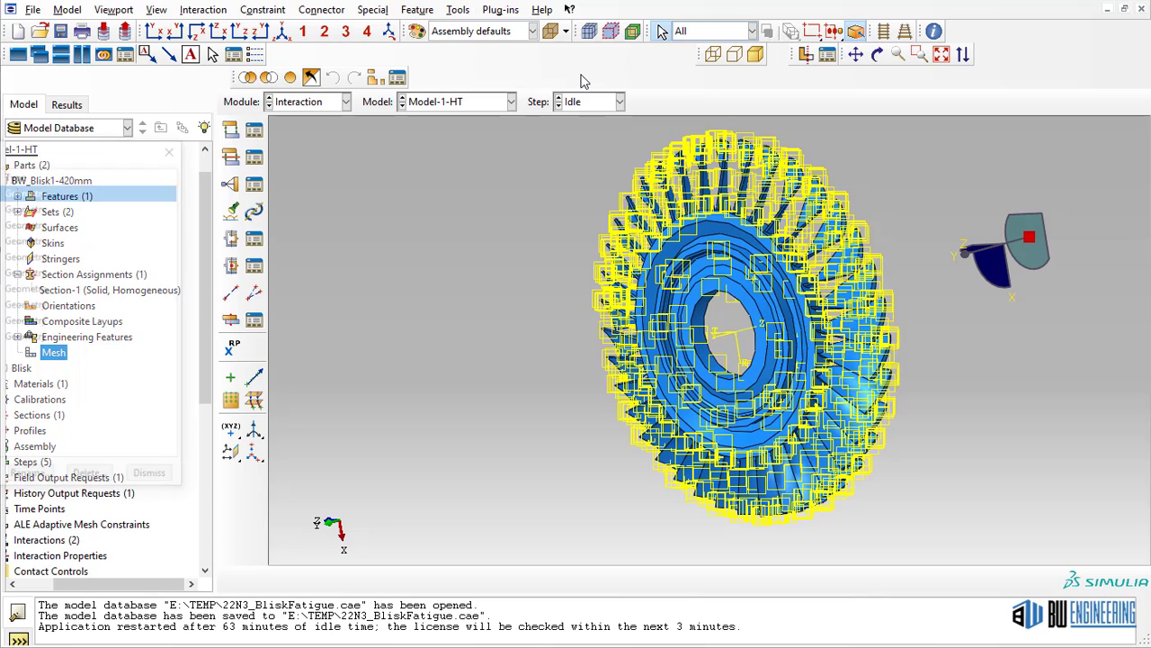
drag(51, 158, 281, 169)
click(406, 159)
Step: Inspect the regions of the Blade_all and Disk_all surfaces on the blisk through the Surface Manager, closing it without changes
click(458, 10)
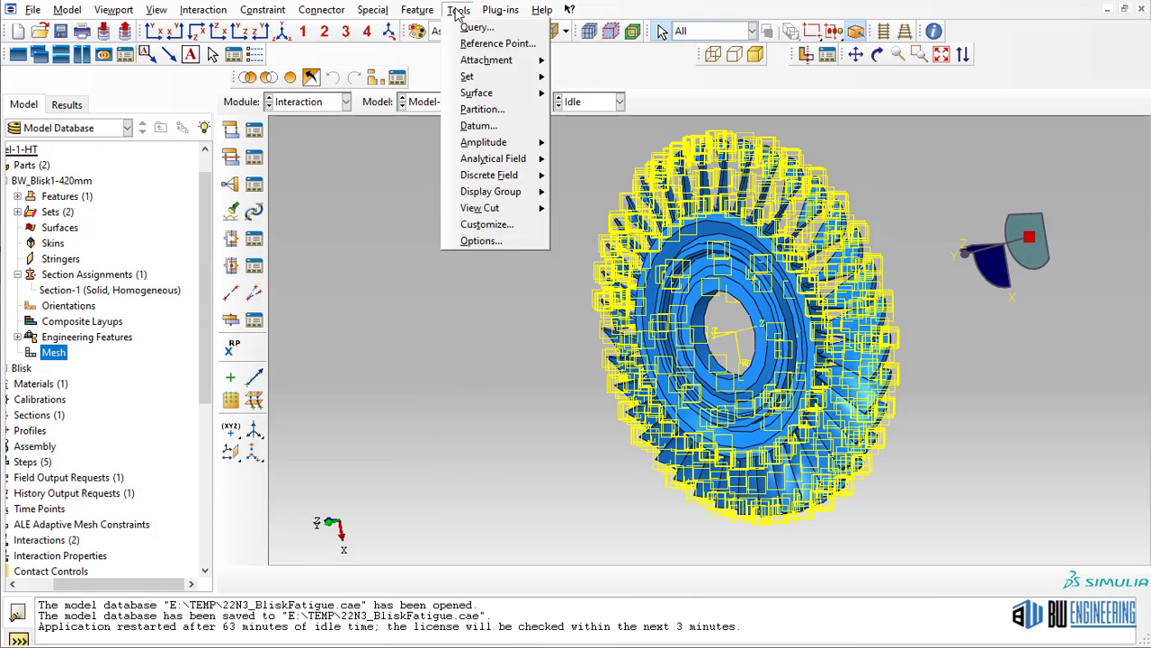
mouse_move(489, 93)
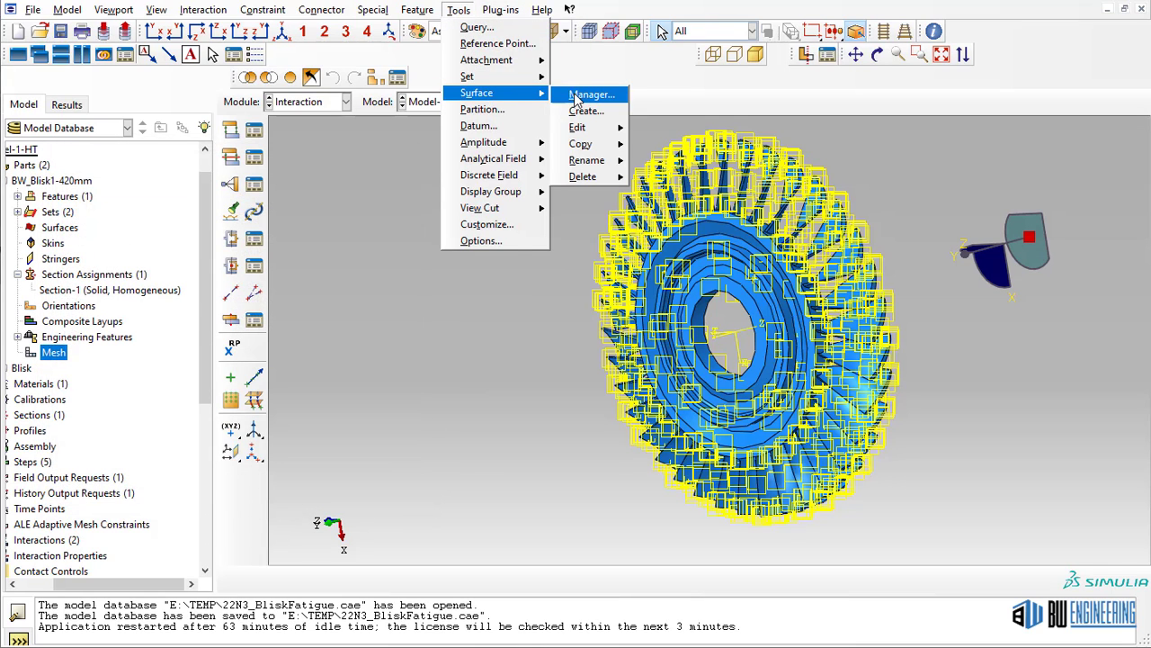
click(585, 92)
double_click(153, 90)
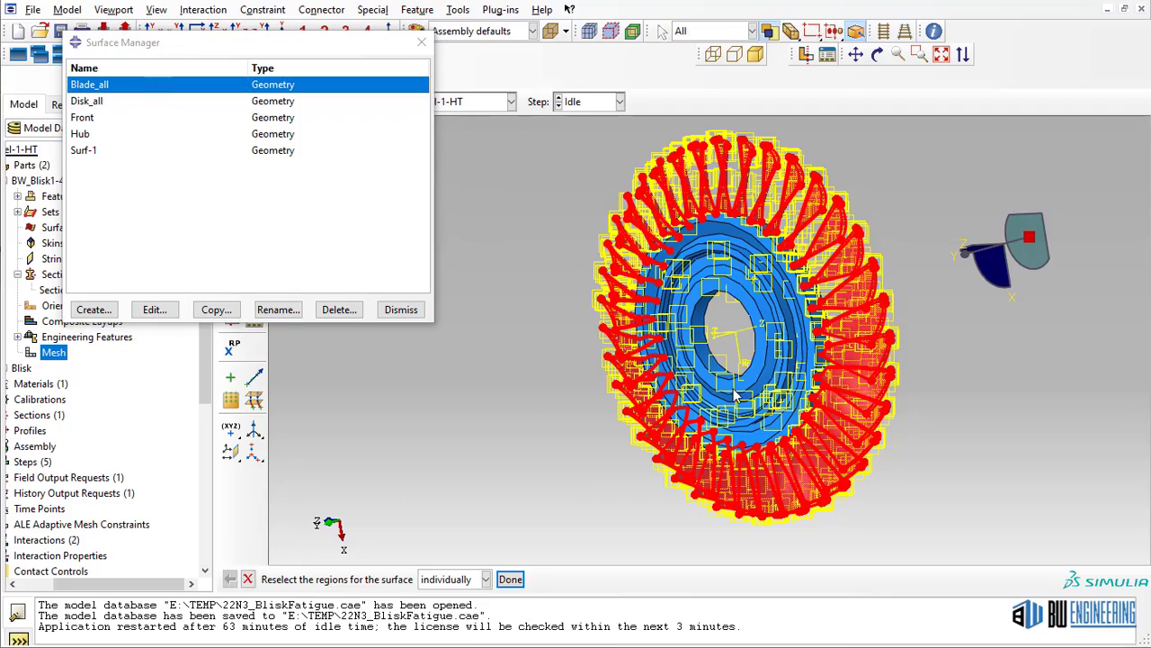
ctrl+alt+drag(647, 423, 504, 445)
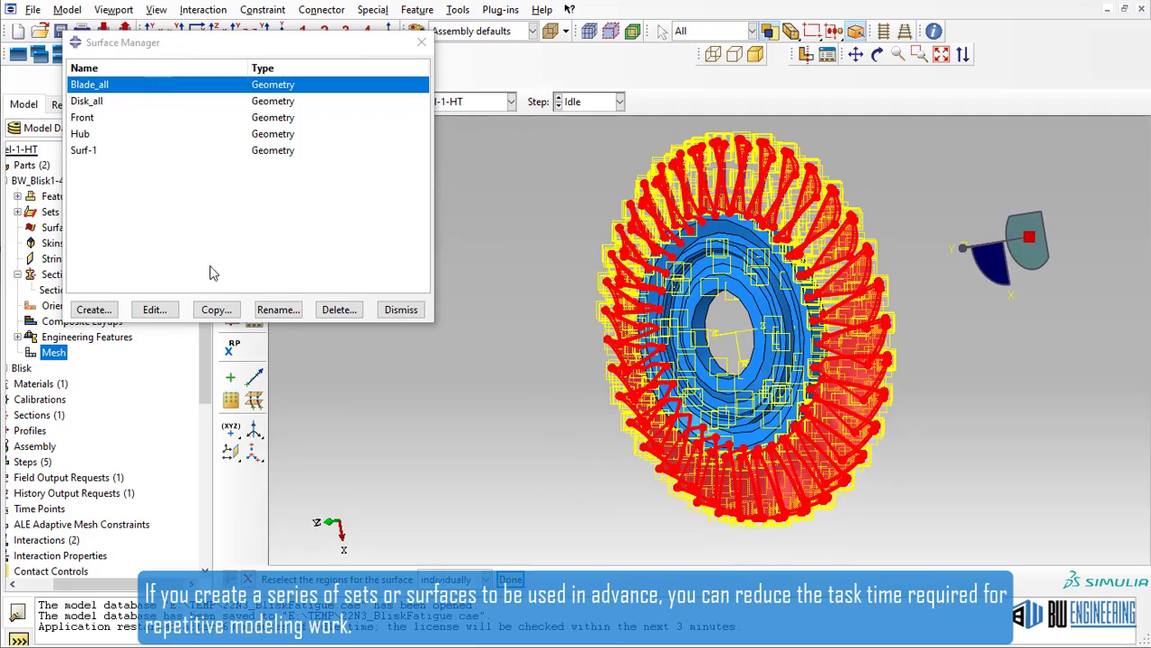
double_click(115, 103)
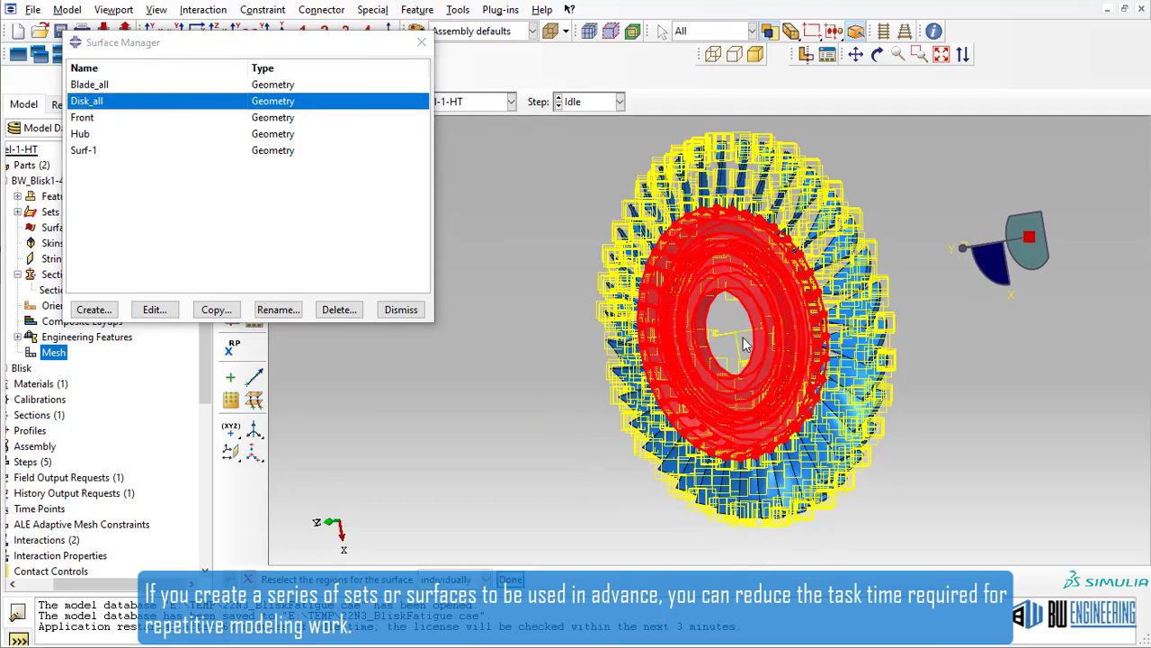
mouse_move(781, 349)
ctrl+alt+mouse_down()
mouse_move(720, 352)
mouse_move(774, 351)
ctrl+alt+mouse_up()
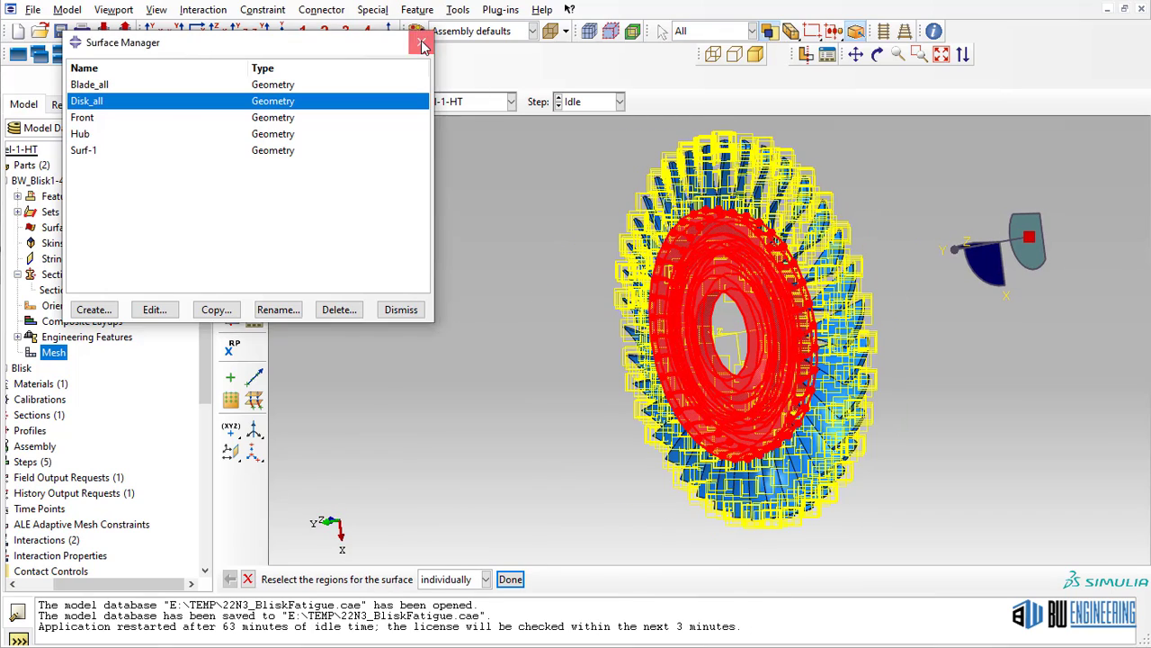
click(401, 309)
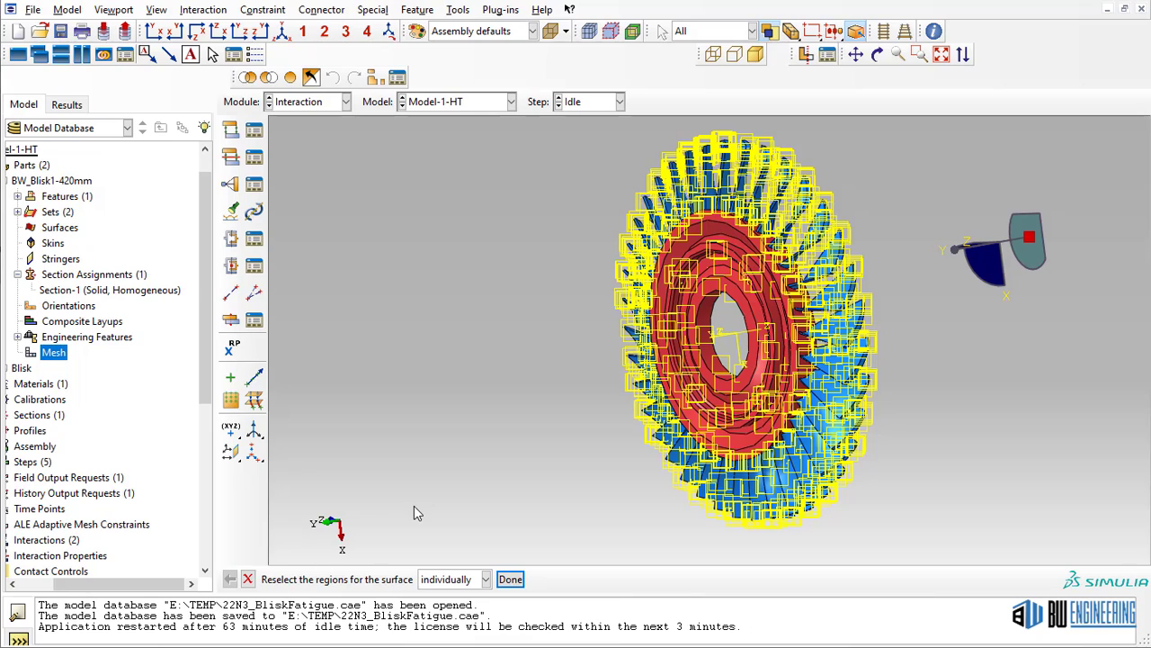
Step: Plot the film_coeffi amplitude curve with the Amplitude Plotter plug-in
click(457, 10)
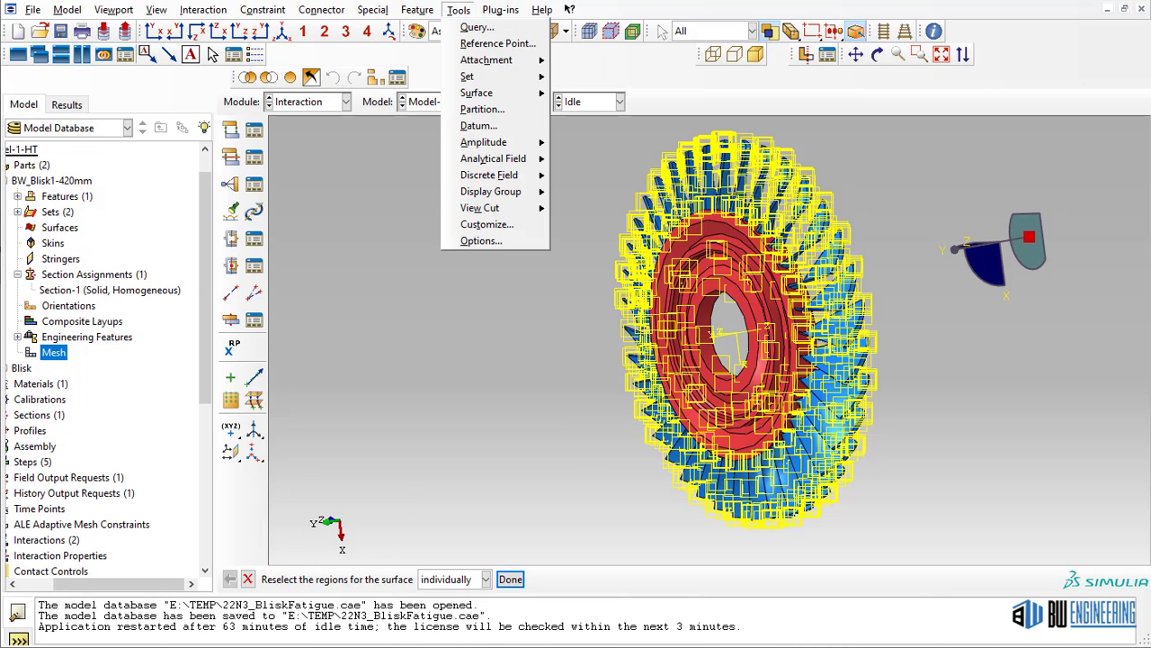
click(467, 26)
click(501, 10)
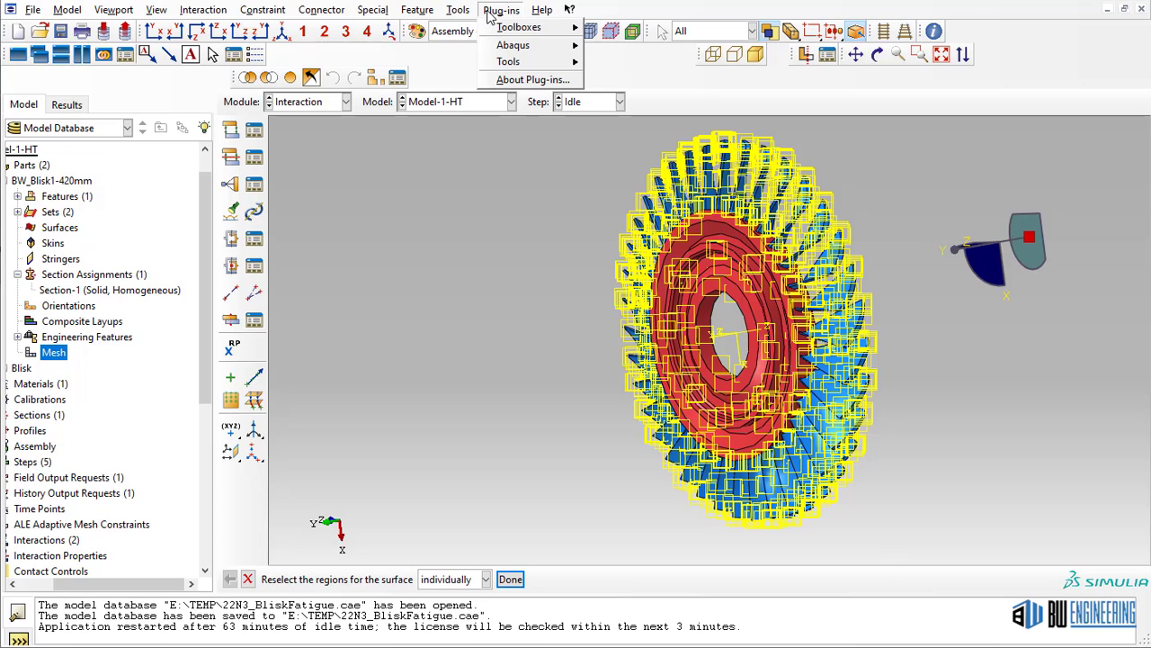
mouse_move(515, 63)
click(643, 79)
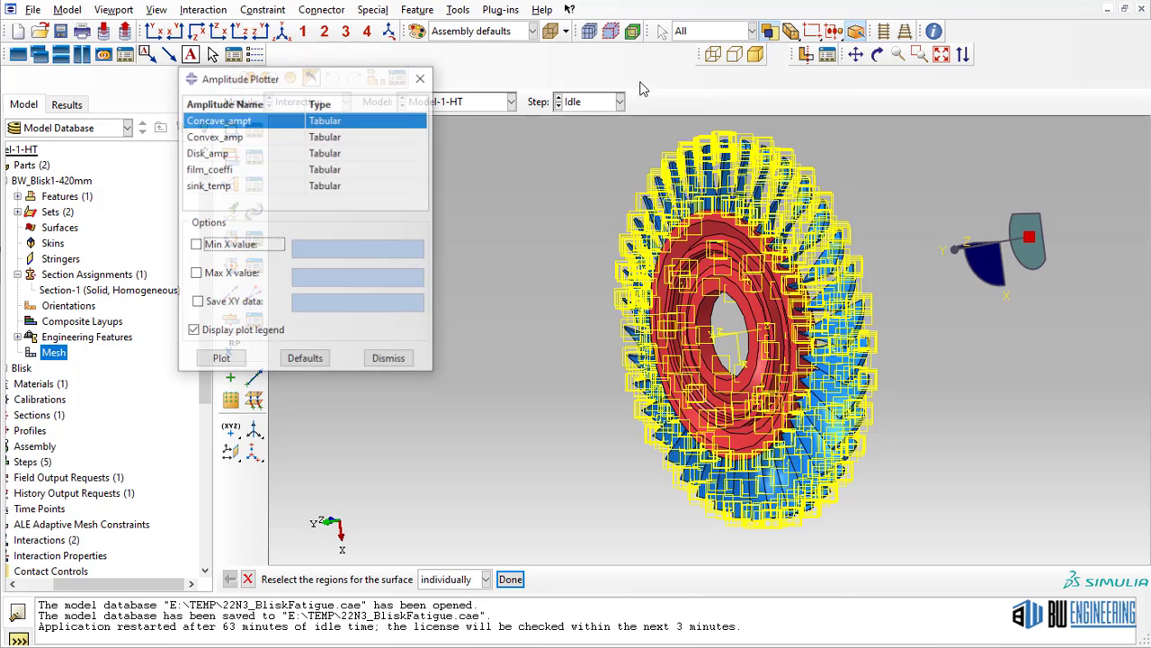
click(252, 171)
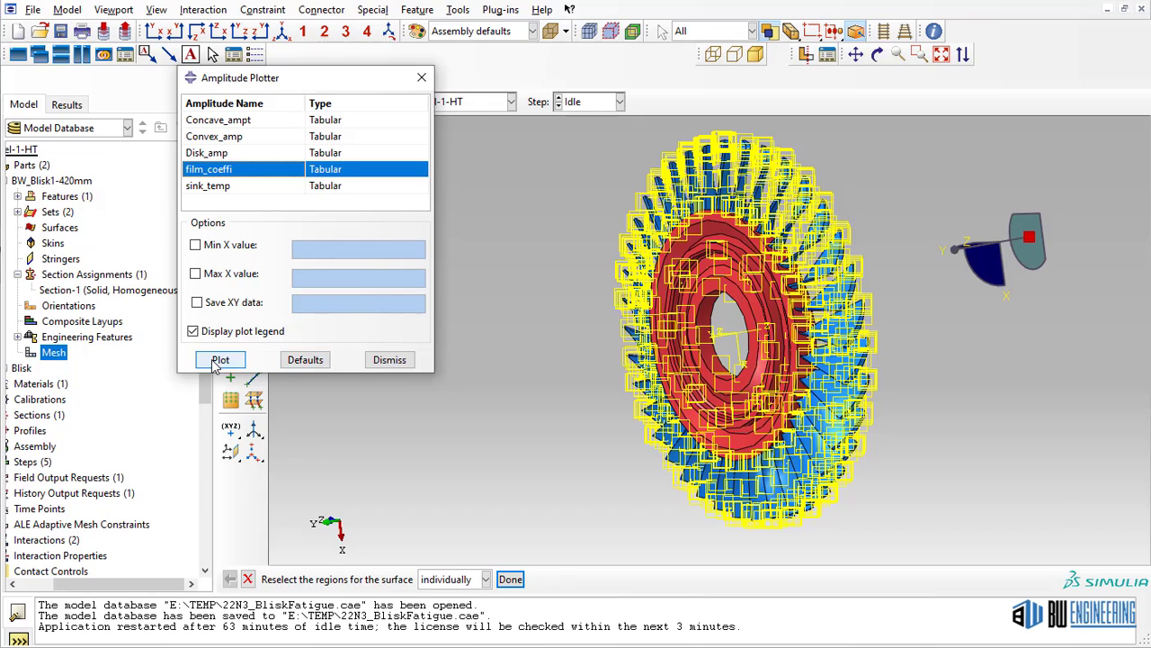
click(220, 360)
Step: Plot the film_coeffi and sink_temp amplitudes together for comparison, closing the plot and the Amplitude Plotter
click(275, 189)
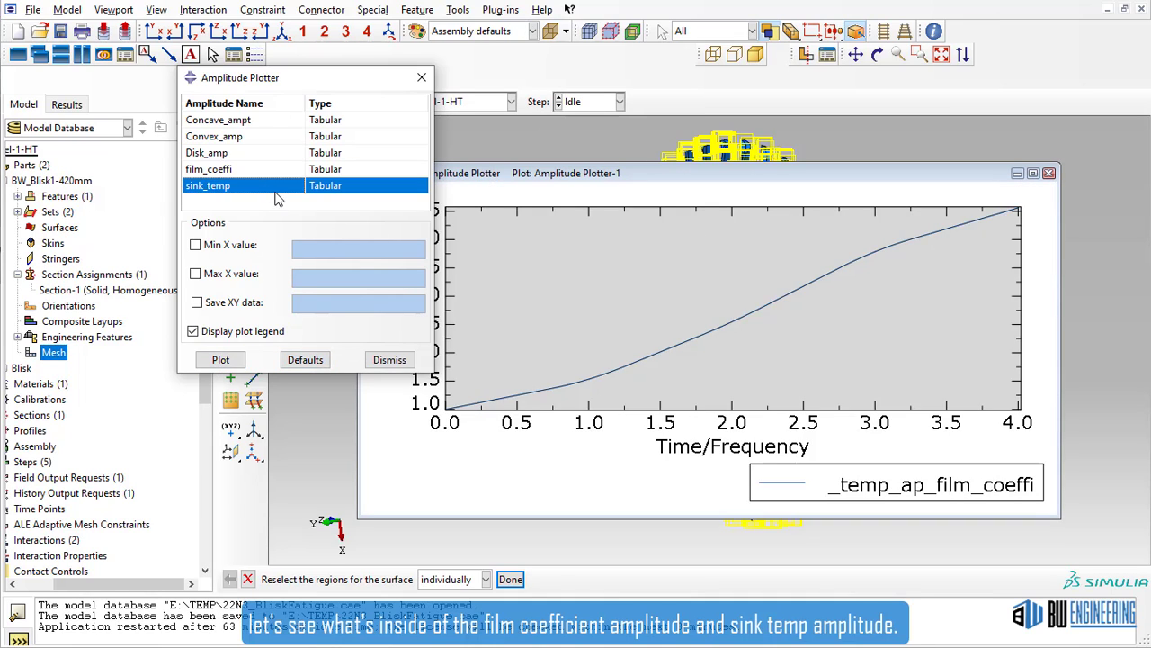
ctrl+click(253, 176)
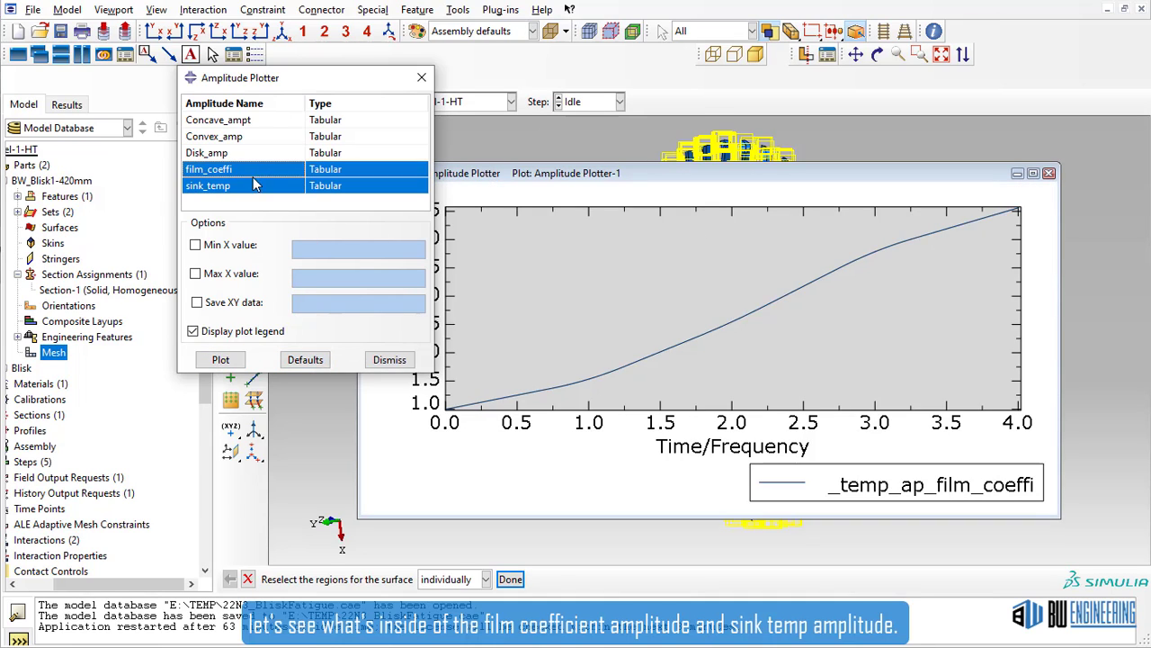
click(220, 360)
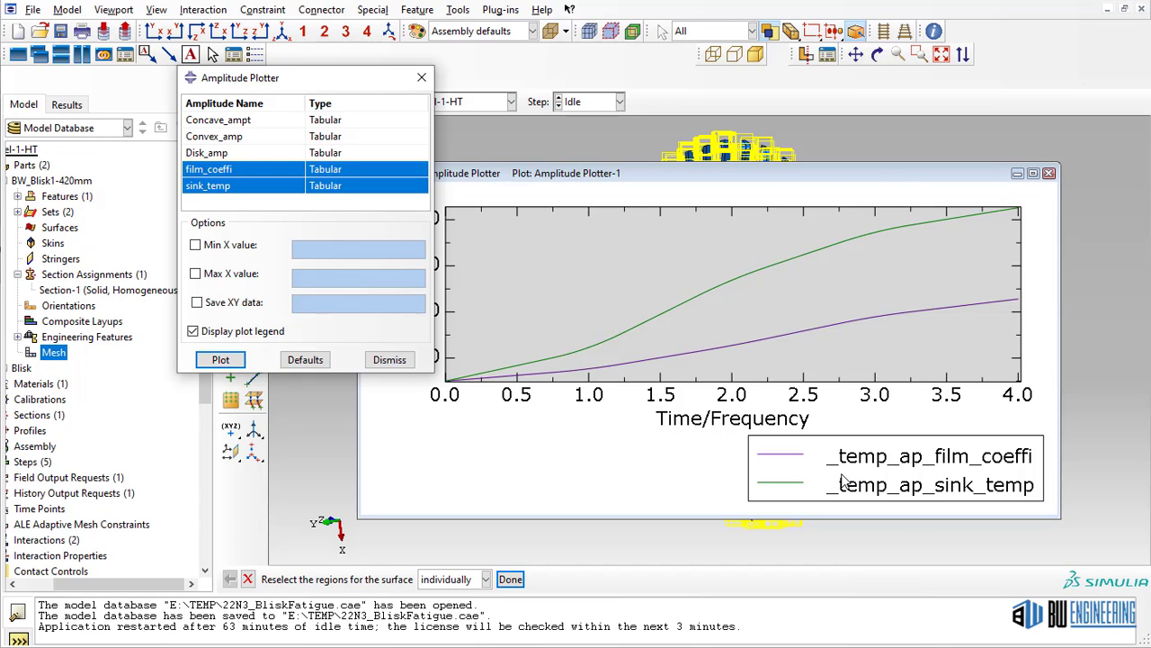
click(1049, 174)
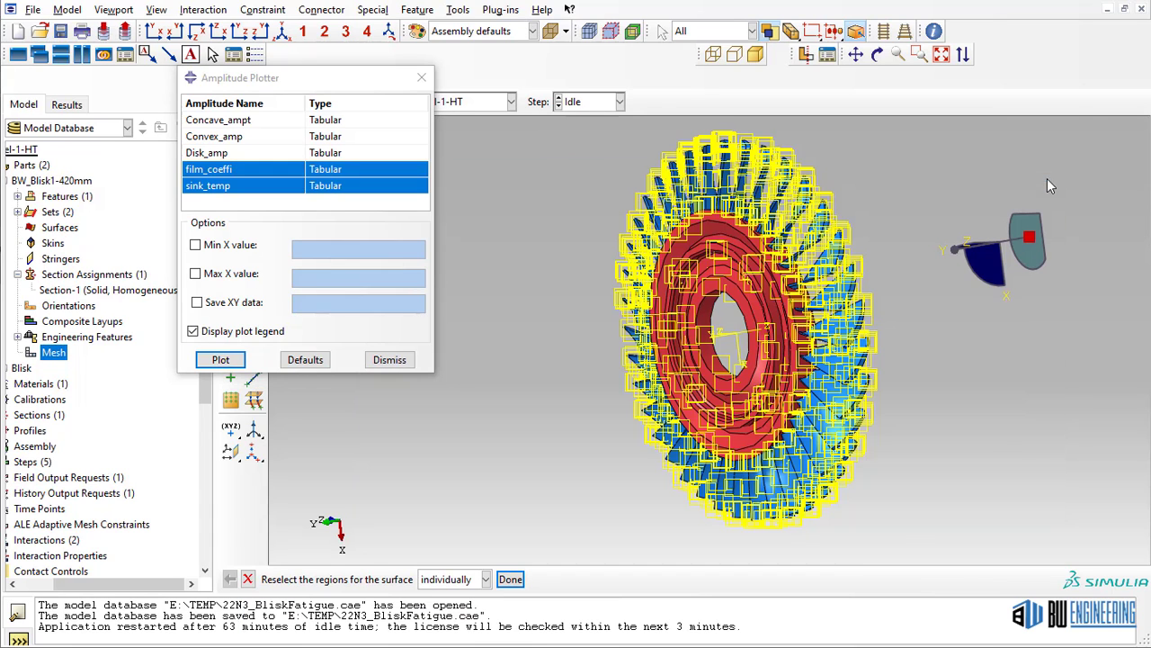
click(422, 79)
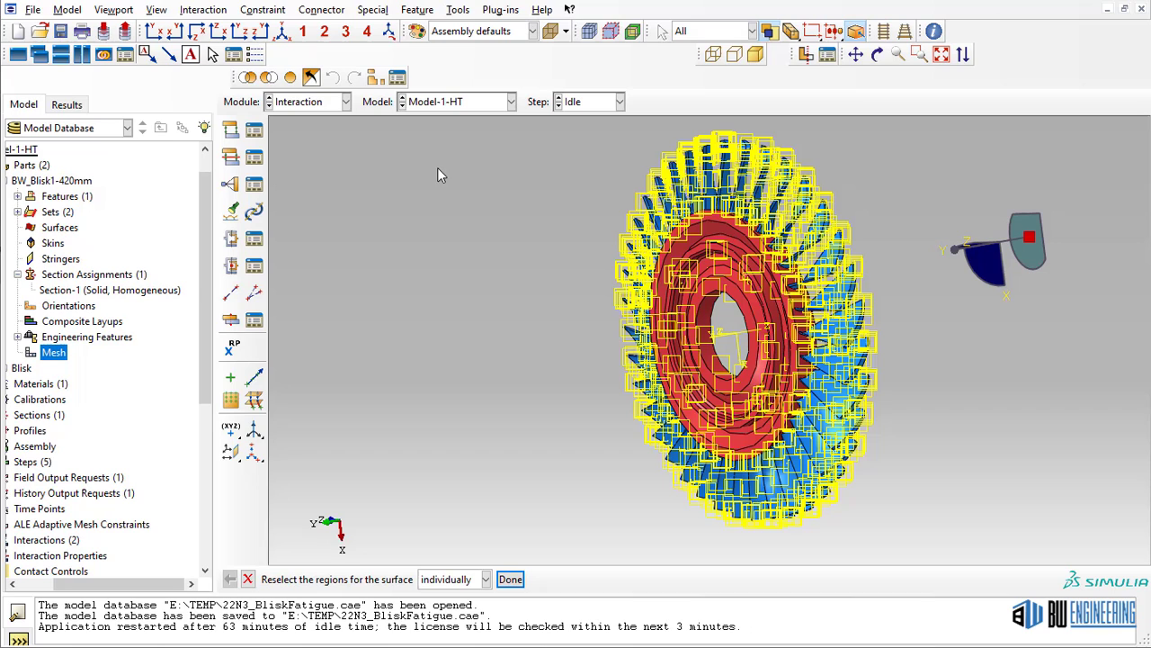
Step: Switch to the Load module and open the Boundary Condition Manager
click(344, 102)
click(323, 199)
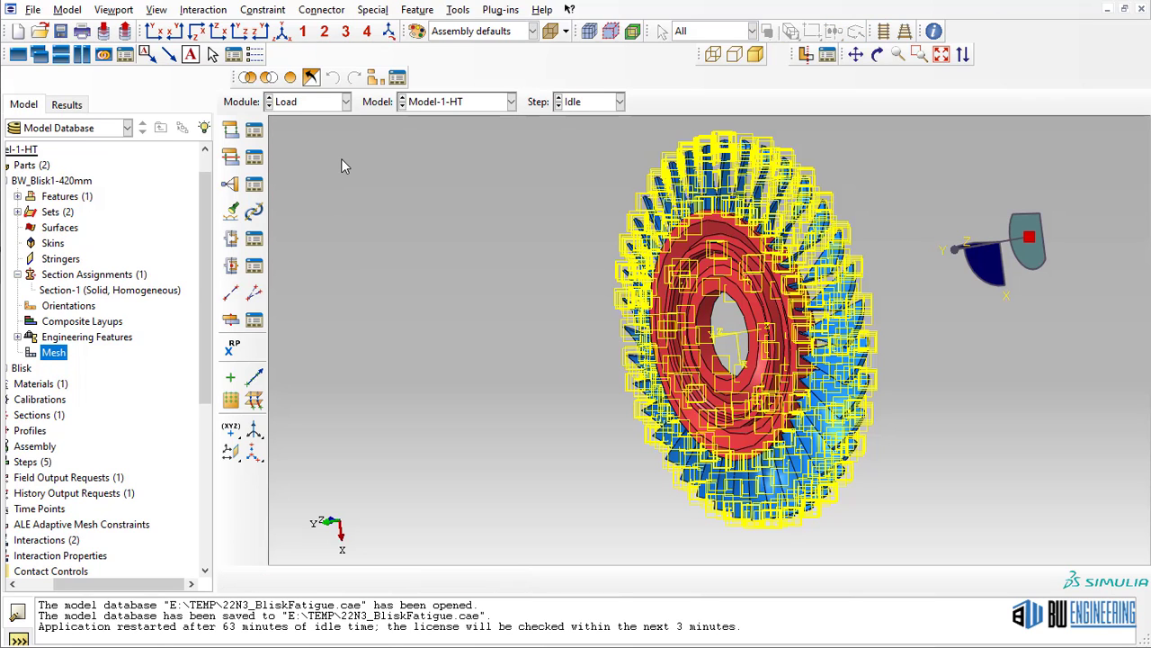
click(221, 10)
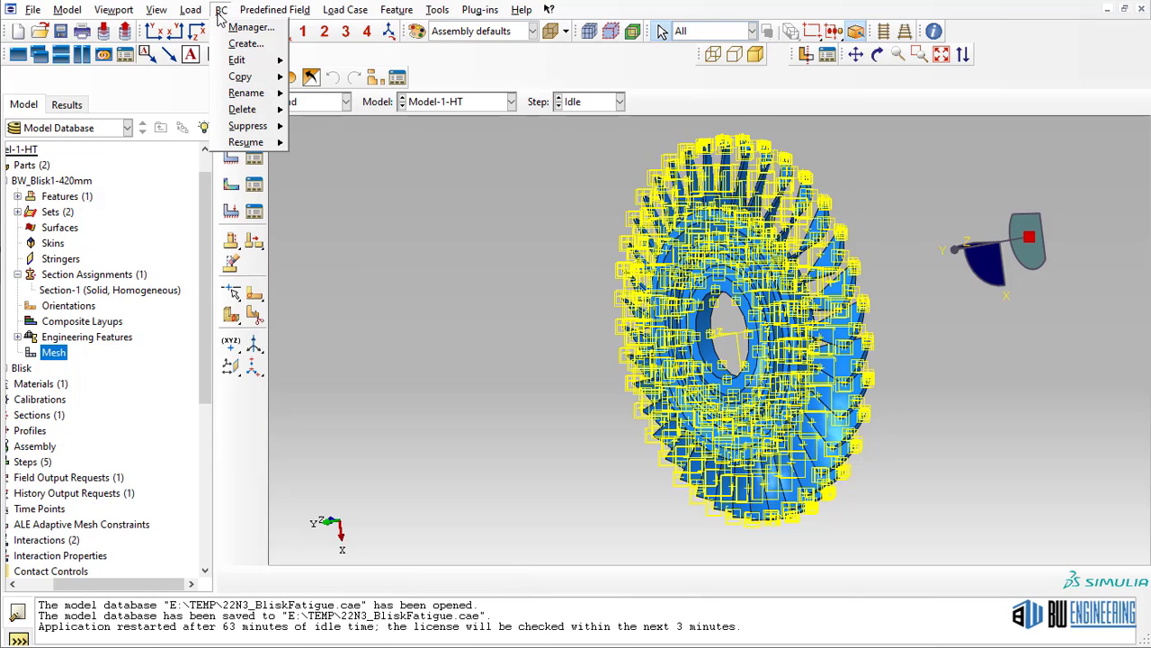
click(251, 27)
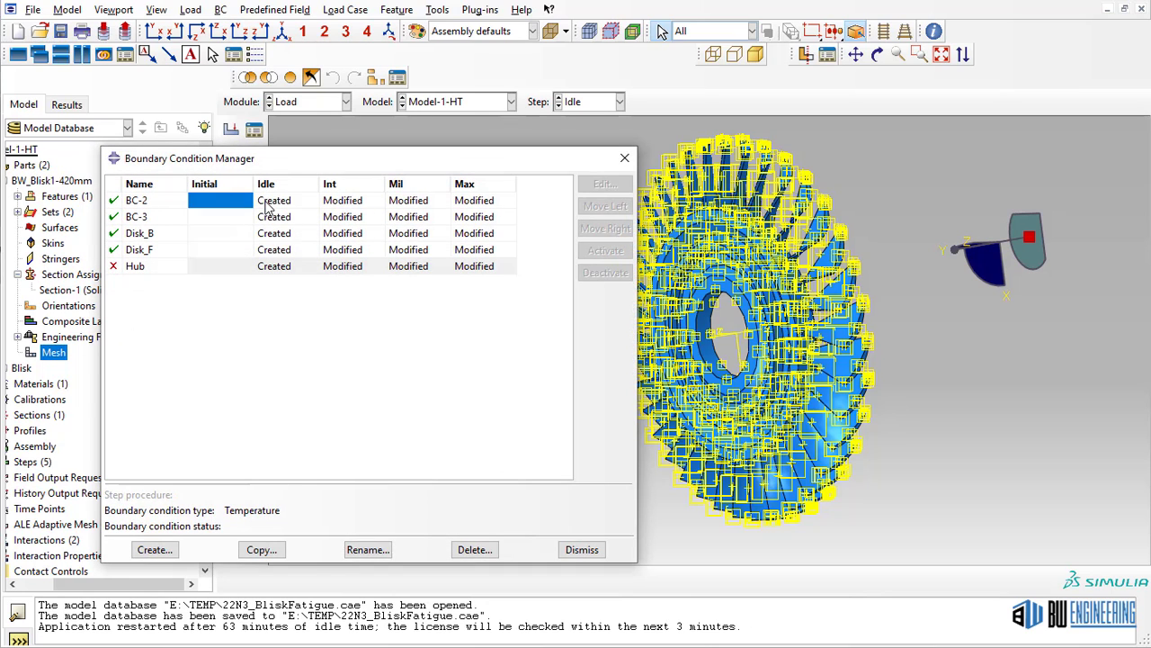
Step: Examine the BC-2 temperature condition of the Idle step and its Blade_Concave region on the blades
double_click(267, 206)
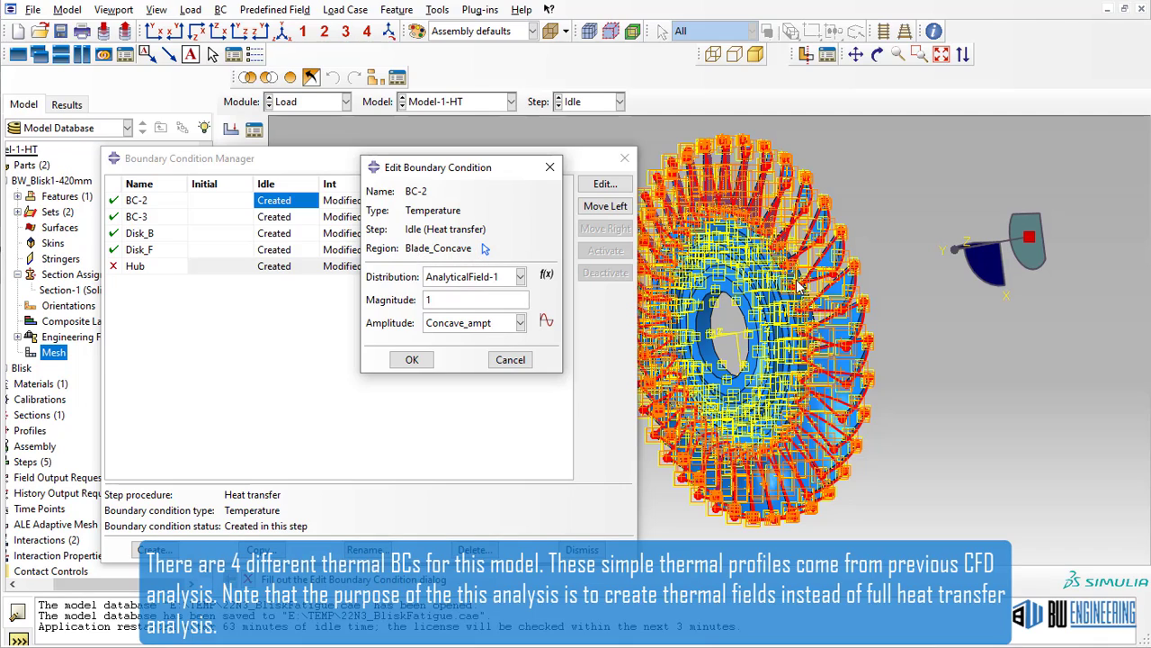
ctrl+alt+drag(837, 297, 767, 309)
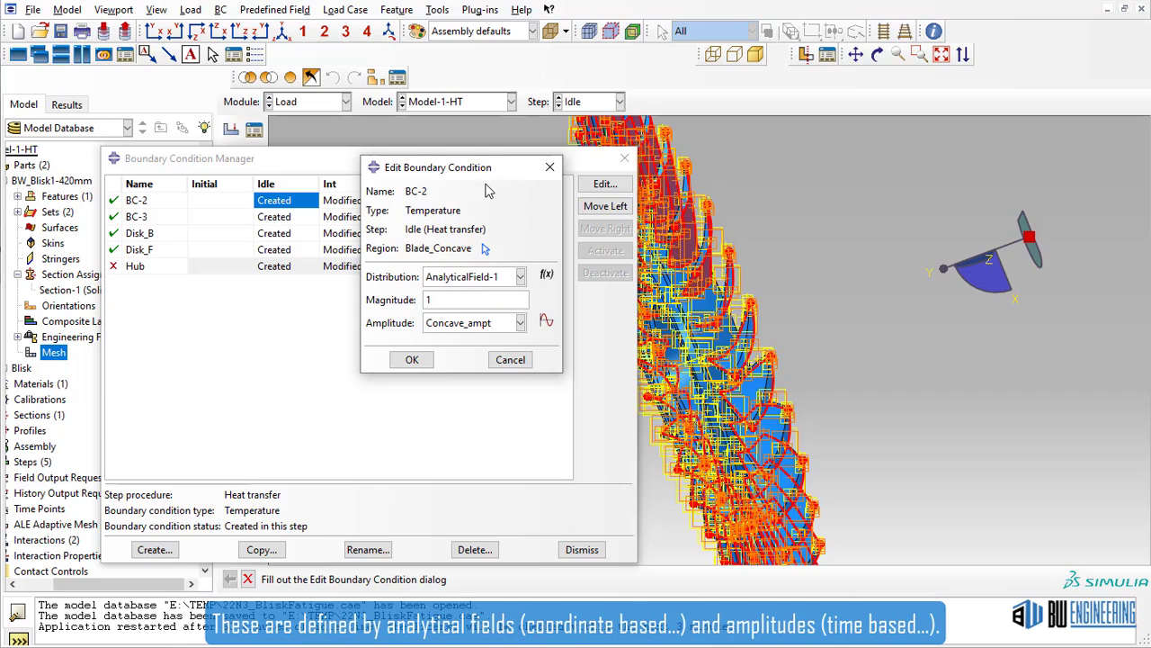
drag(489, 175, 378, 178)
Step: Open the expression of AnalyticalField-1 from the Analytical Field Manager for review
click(438, 10)
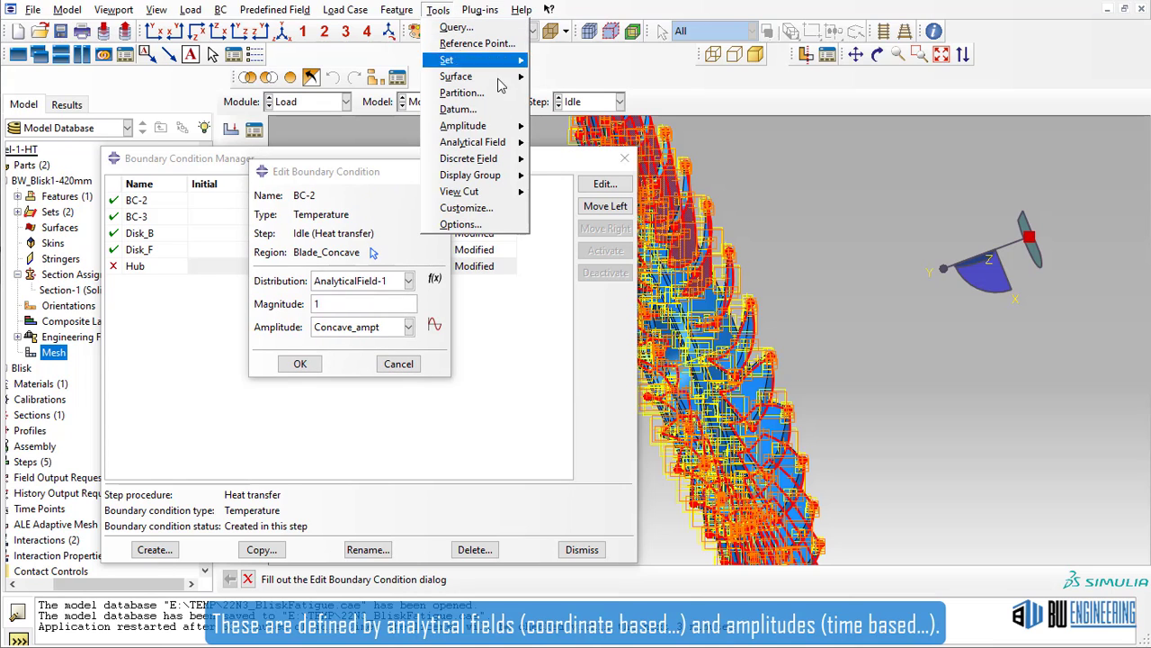
mouse_move(486, 144)
click(558, 145)
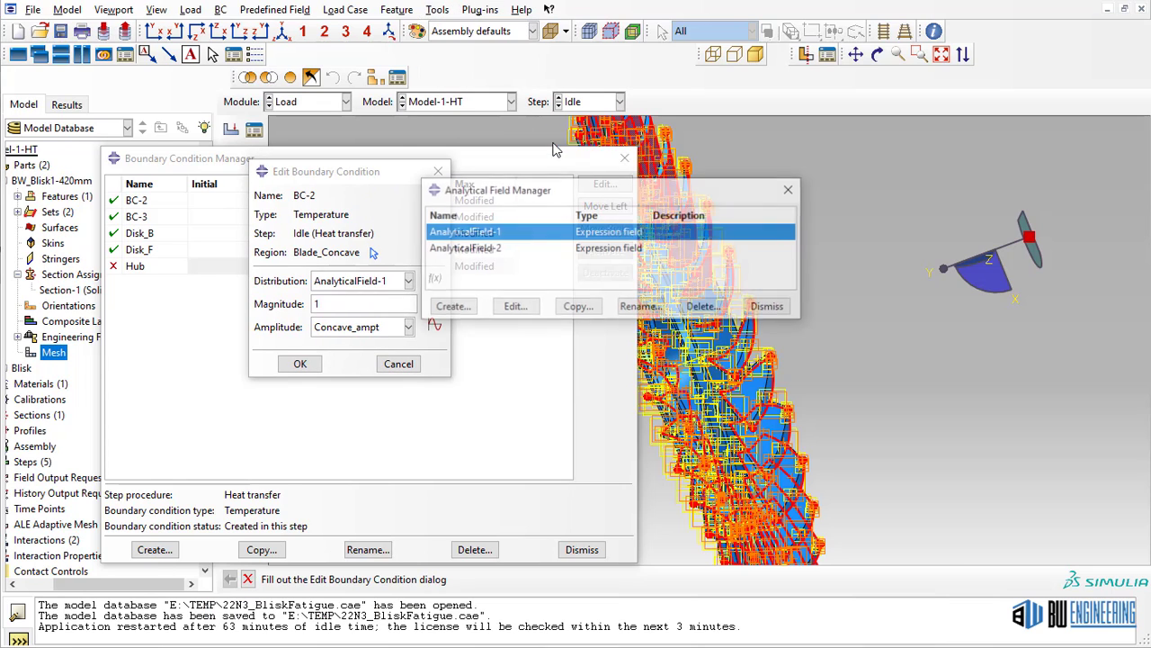
double_click(618, 241)
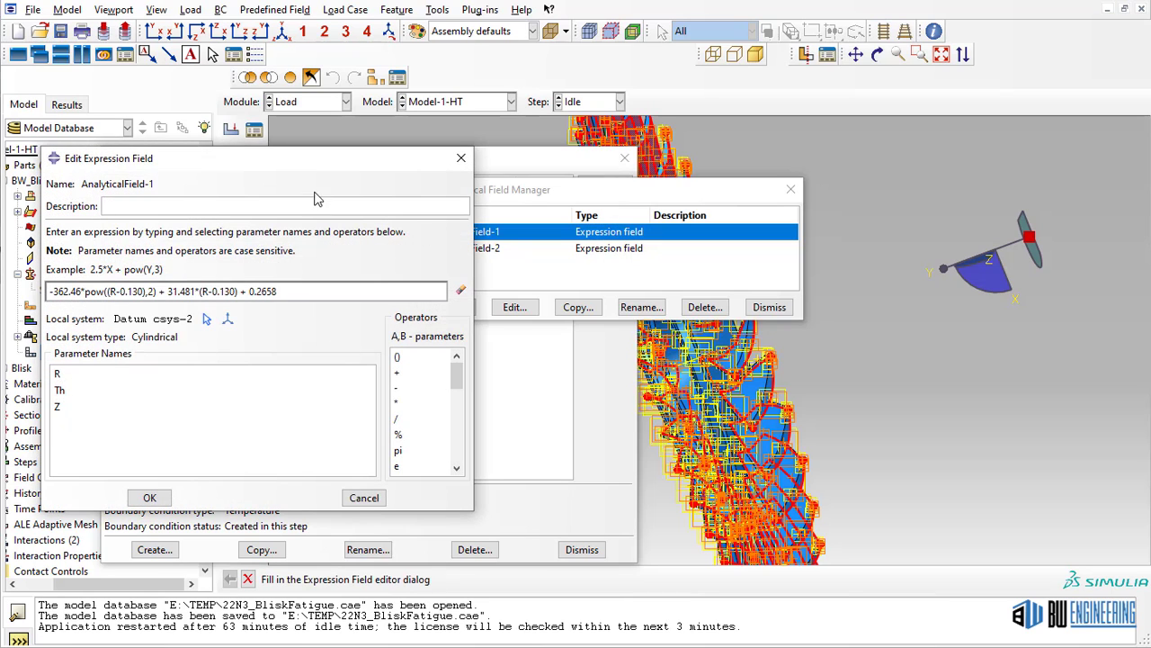
Step: Examine the expression and local coordinate system of AnalyticalField-1, leaving its editor without changes
drag(326, 172, 497, 144)
drag(453, 263, 198, 265)
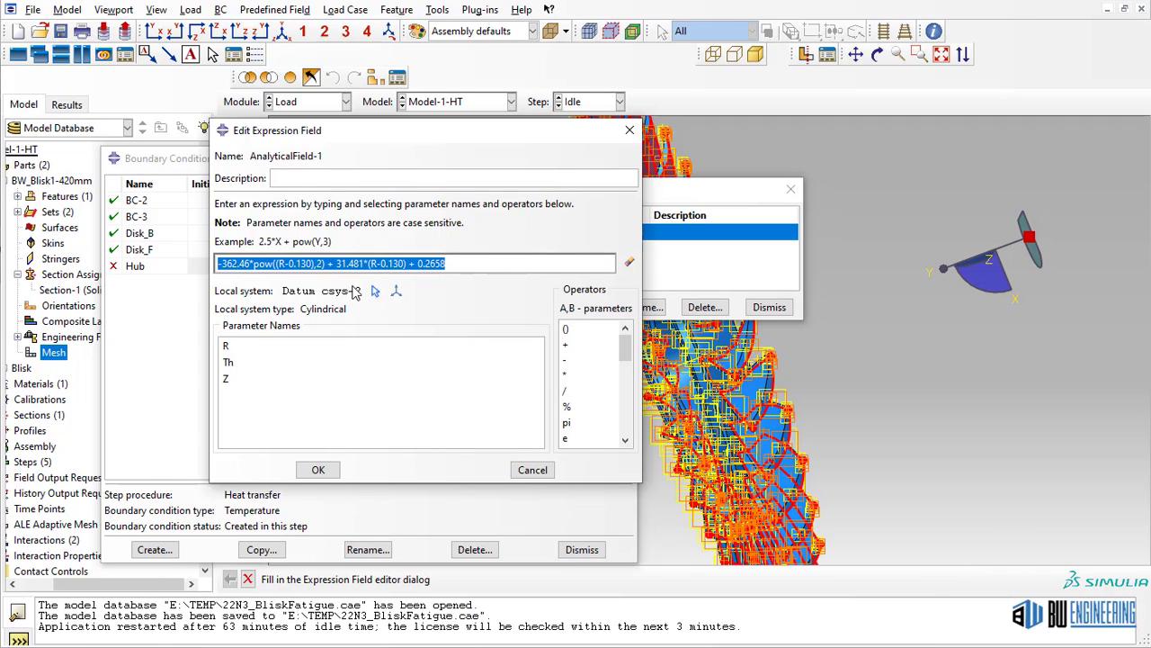
click(526, 470)
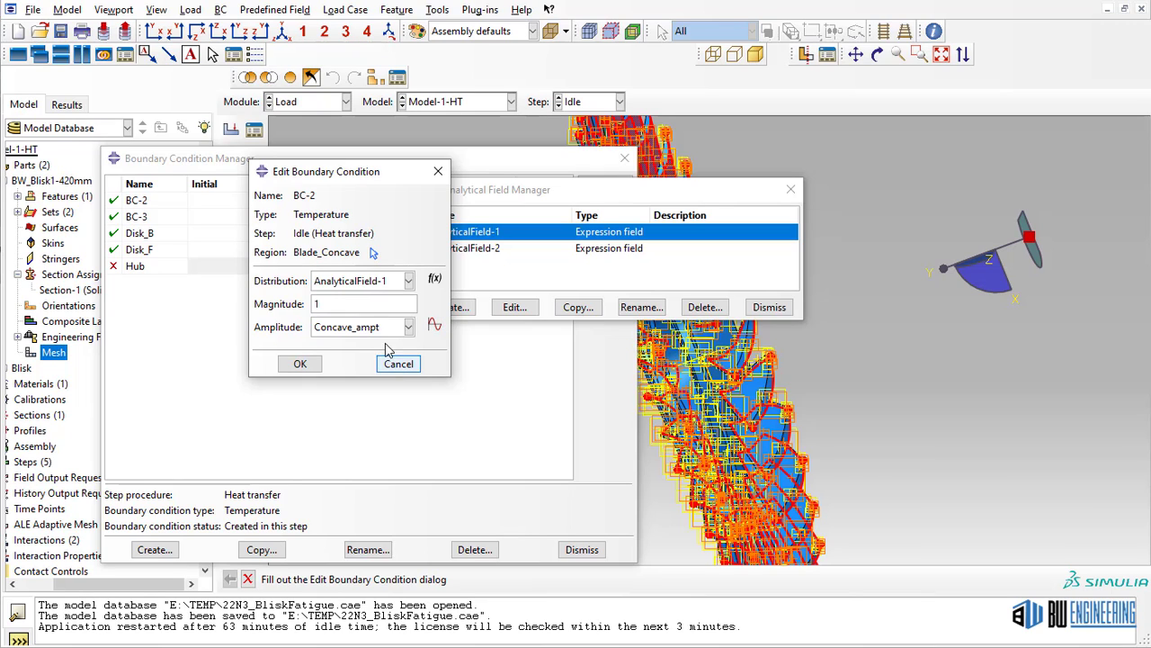
Step: Review the amplitude choices of BC-2 with Concave_ampt kept, dismissing the condition and the Analytical Field Manager
click(409, 328)
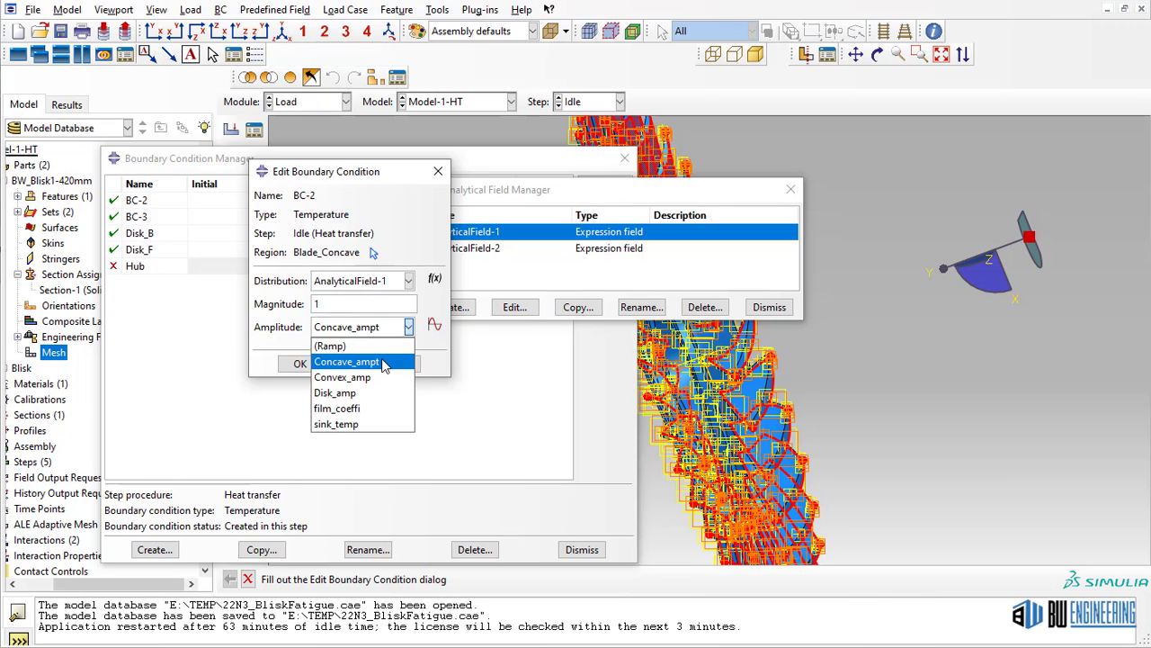
click(383, 362)
click(398, 363)
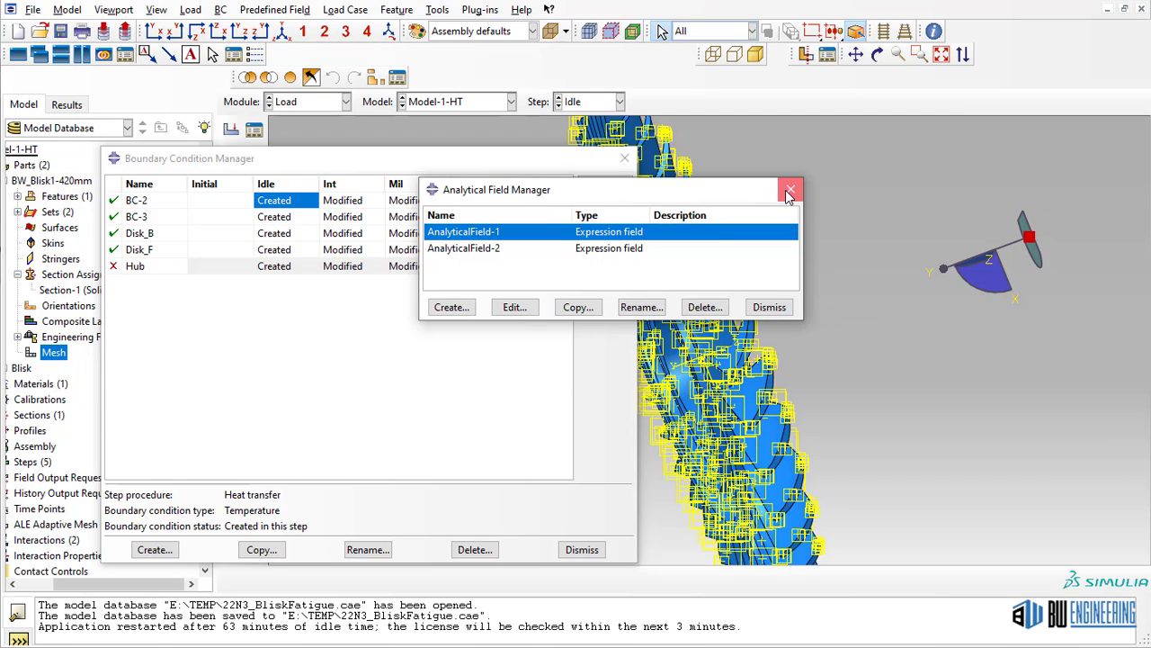
click(788, 192)
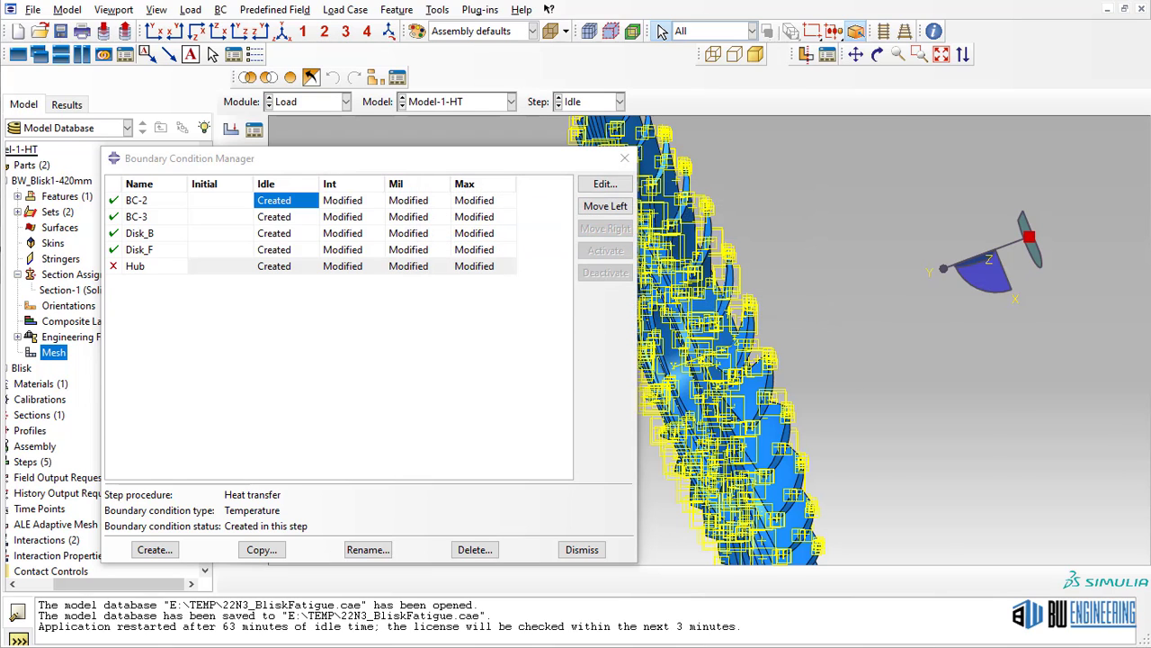
Step: Glance at the datum creation options and examine the cylindrical coordinate system at the disk's center in a front view
click(713, 54)
click(438, 10)
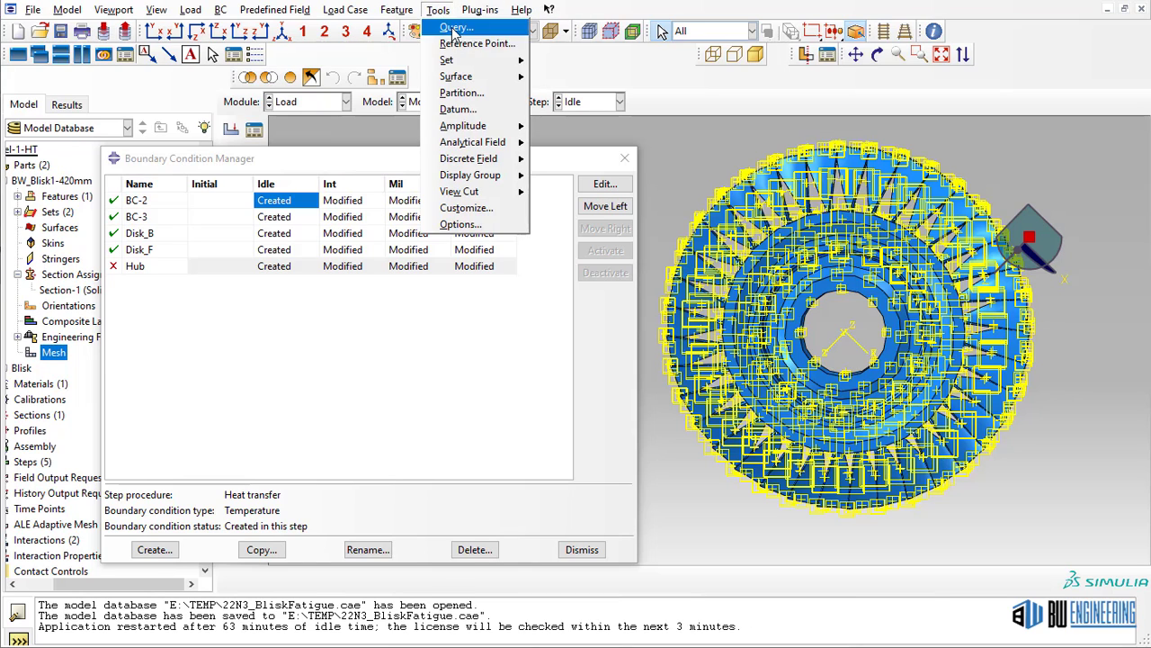
click(457, 109)
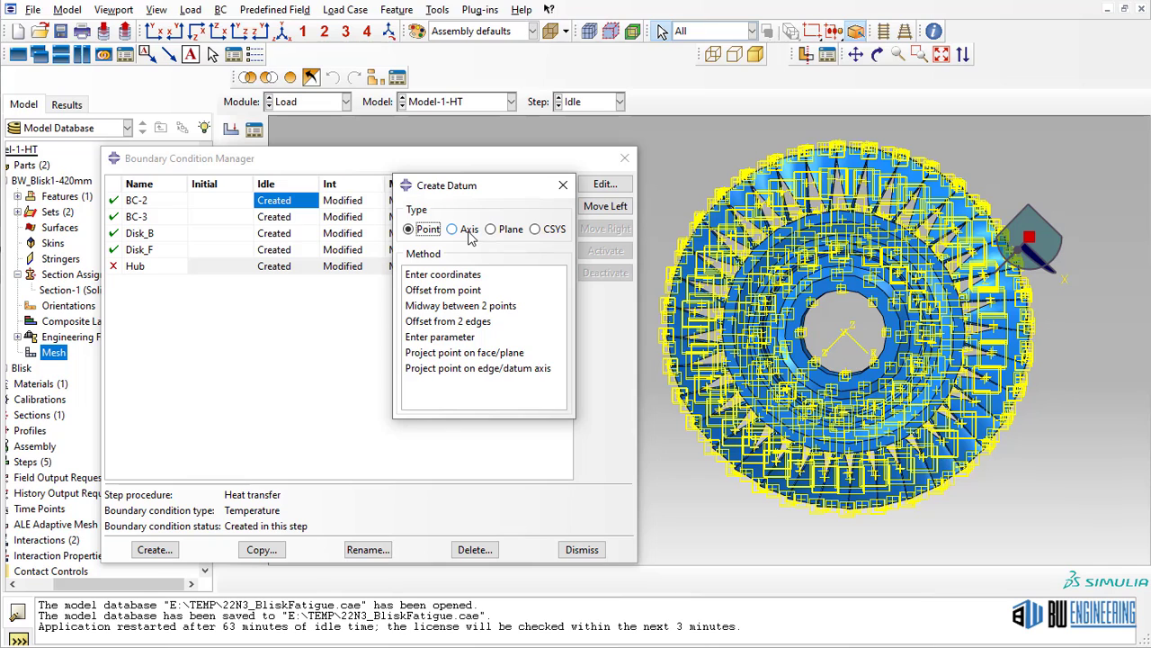
click(563, 184)
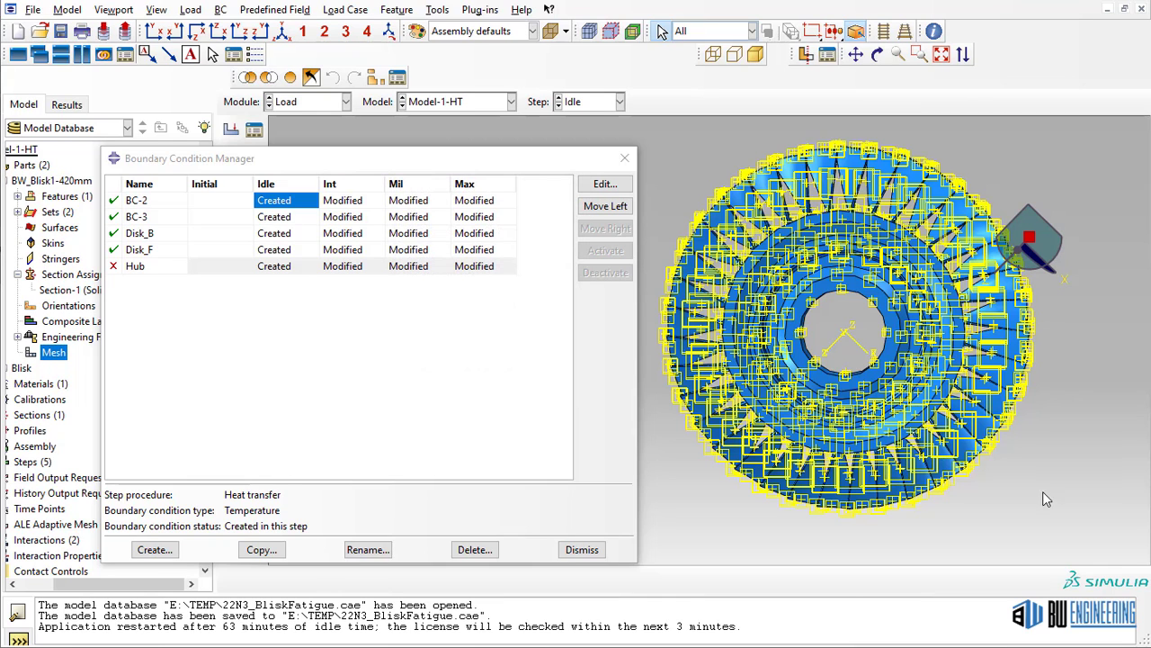
scroll(846, 333, up, 2)
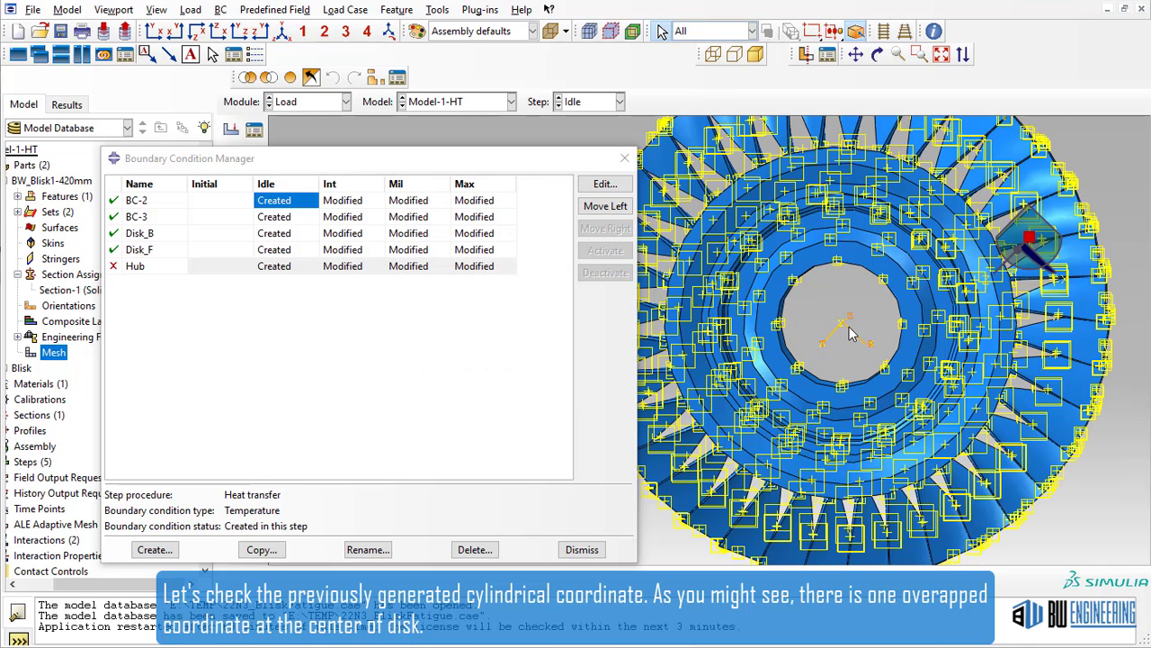
scroll(854, 326, up, 2)
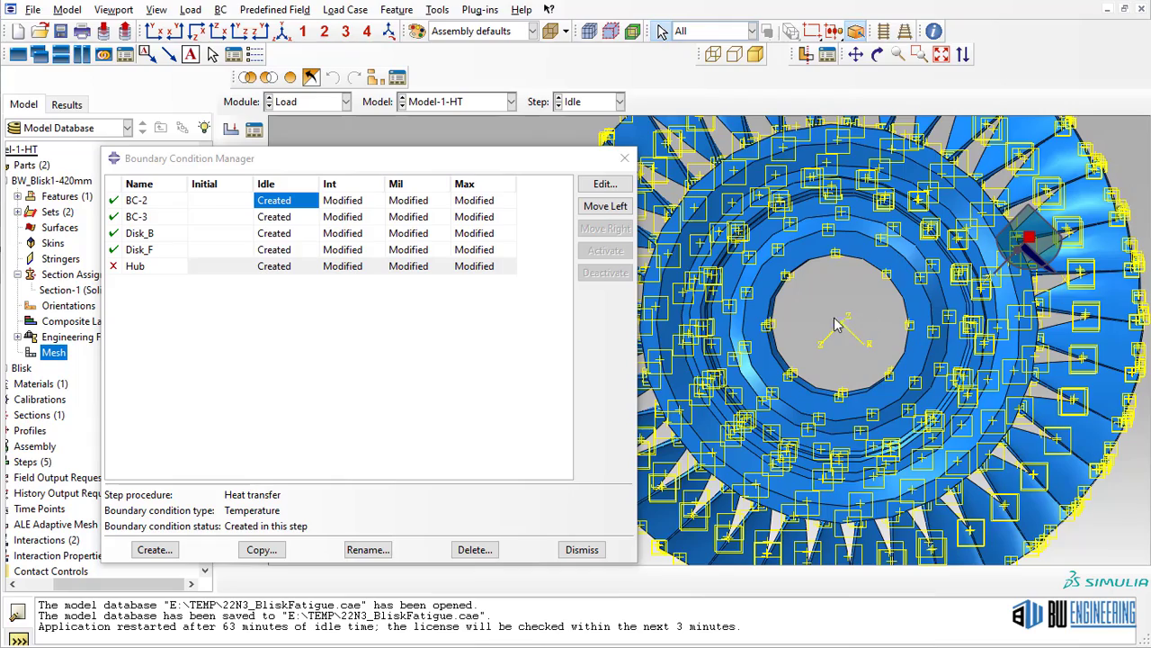
scroll(846, 355, down, 3)
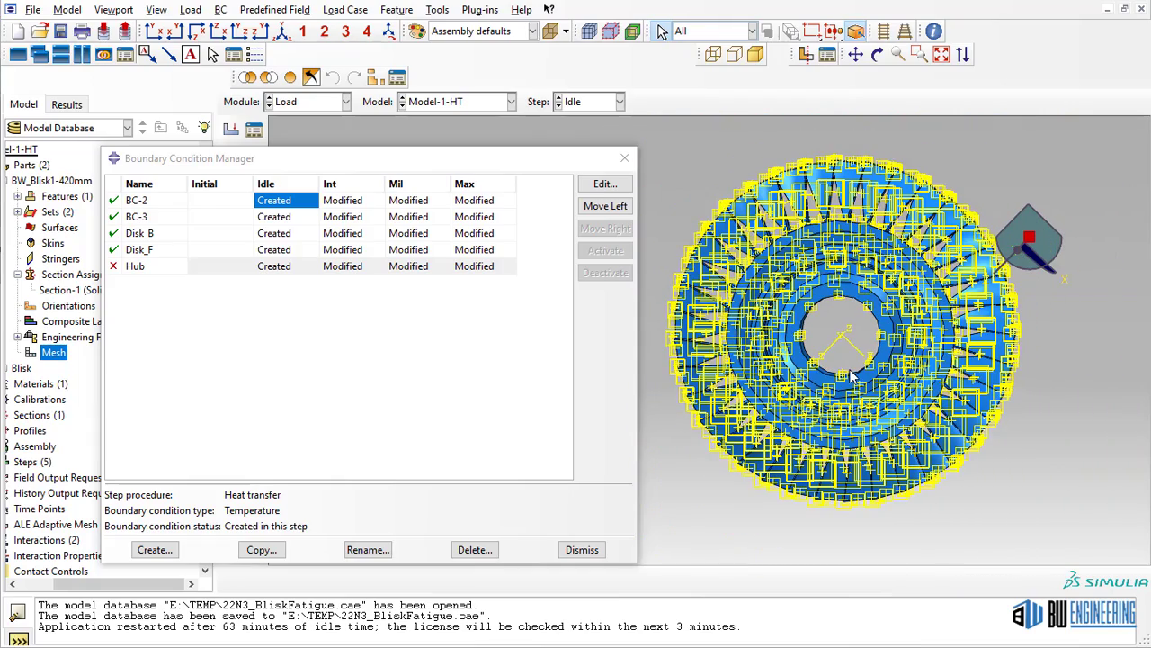
scroll(845, 369, up, 1)
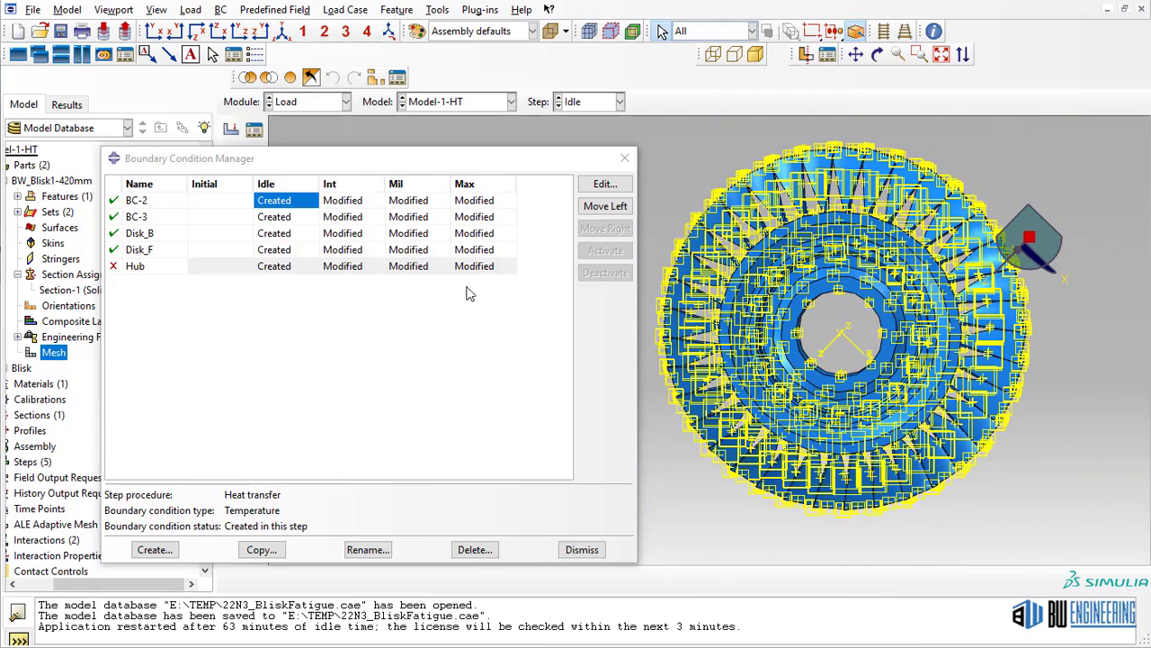
Step: Review the BC-2 entries for the Int, Mil and Max steps in the Boundary Condition Manager
click(625, 159)
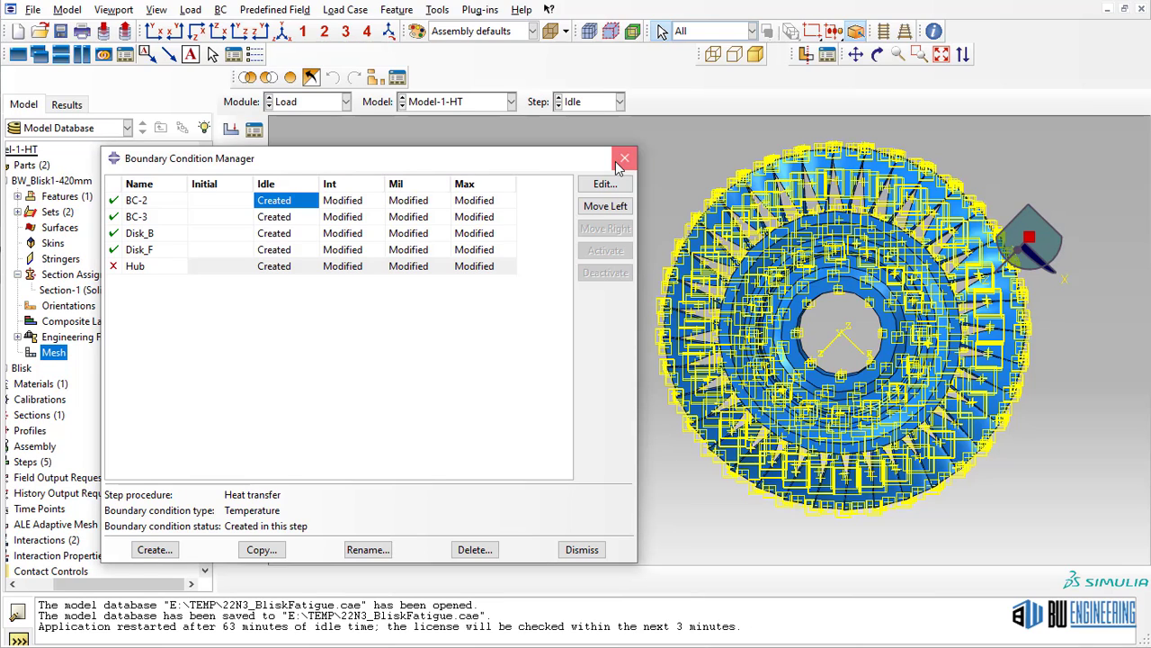
click(356, 205)
click(414, 205)
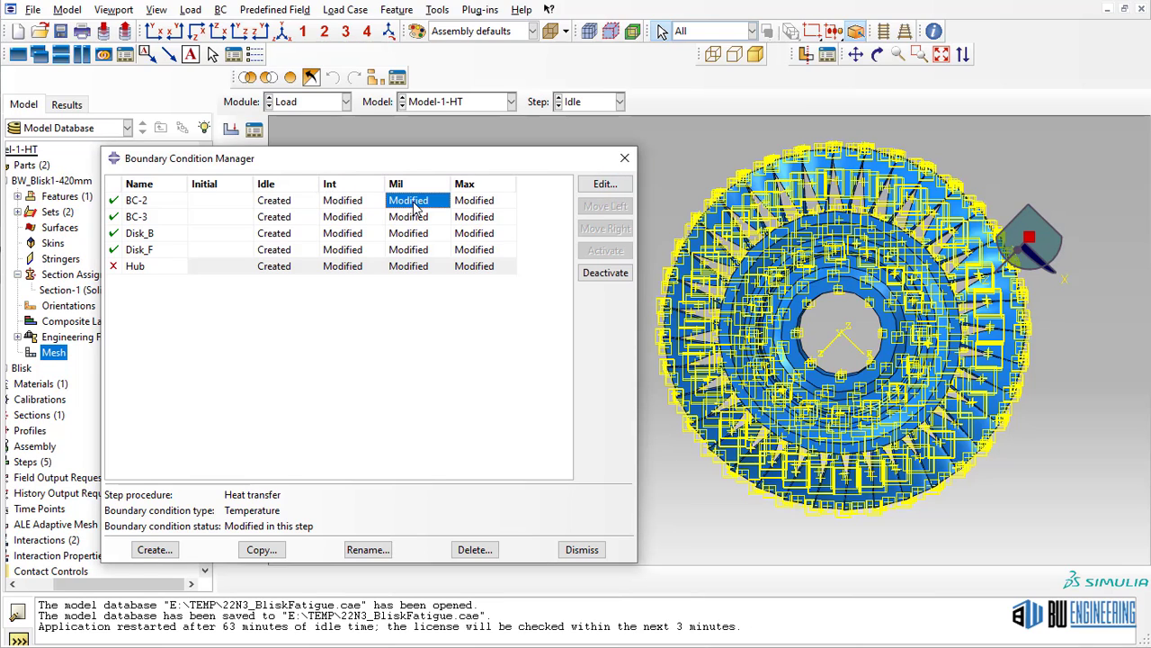
click(484, 205)
Step: Examine the BC-3 temperature condition of the Idle step and its Blade_Convex region on the blades
double_click(297, 219)
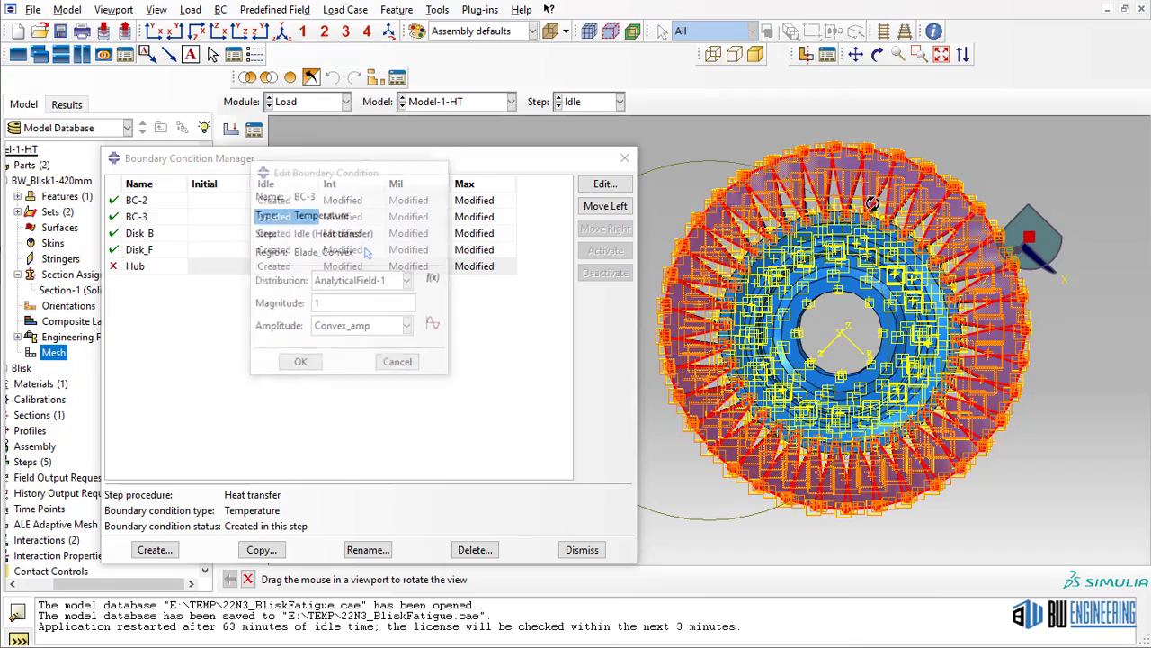
ctrl+alt+drag(661, 273, 824, 259)
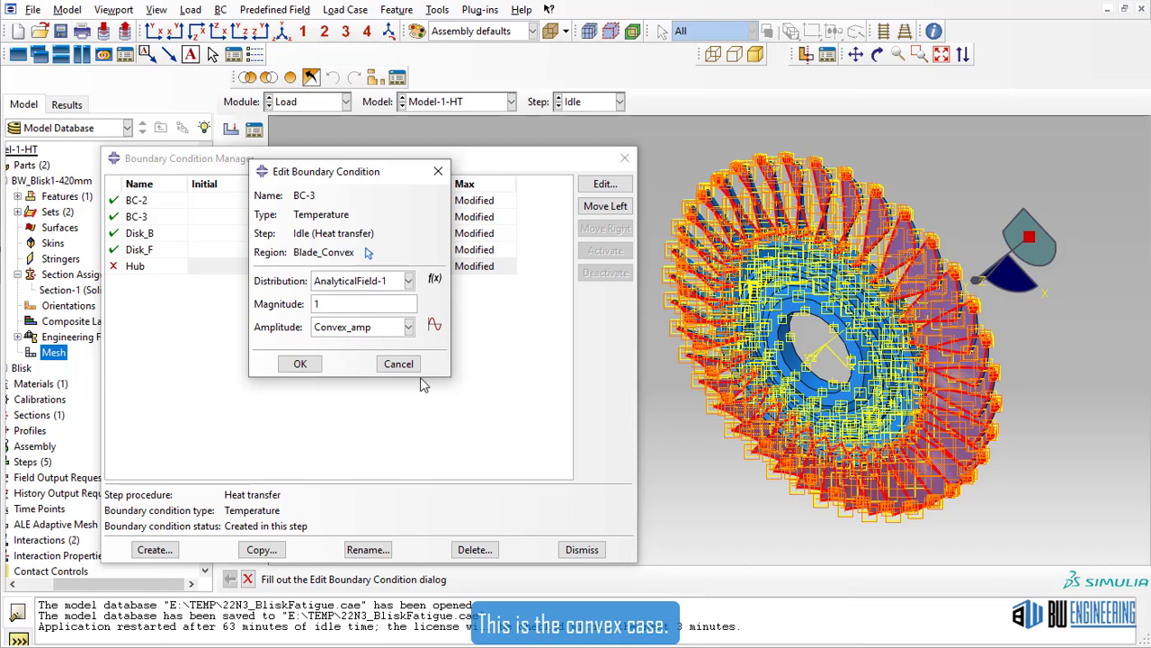
click(300, 364)
Step: Plot the Concave_ampt and Convex_amp amplitudes together with the Amplitude Plotter
click(479, 11)
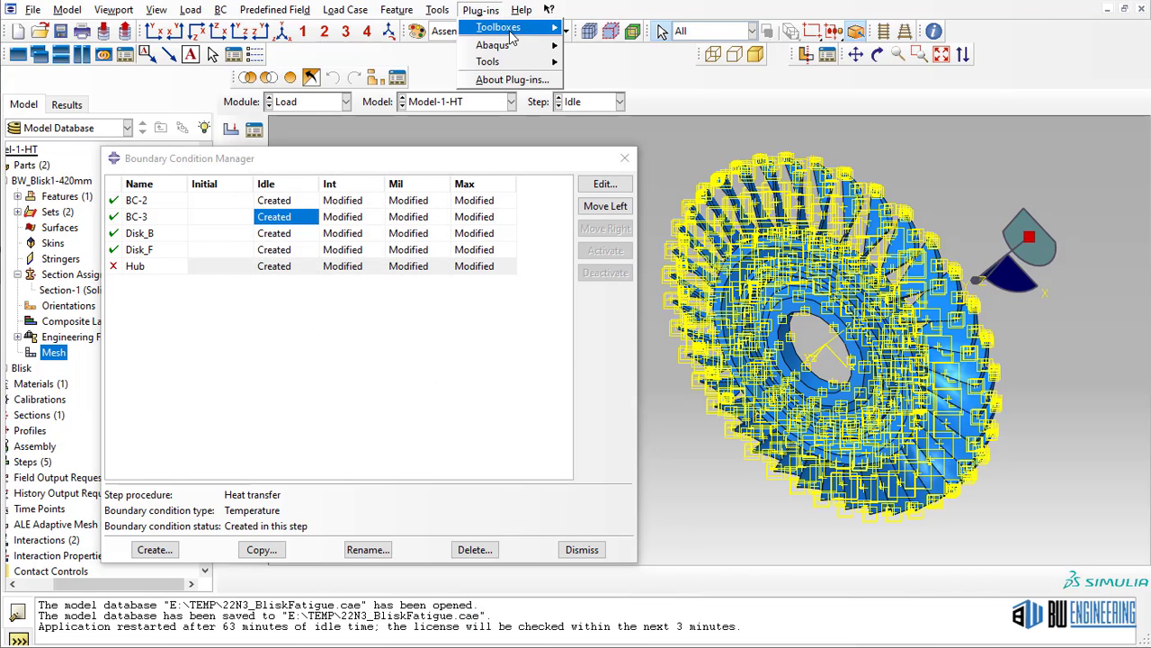
mouse_move(508, 61)
click(620, 80)
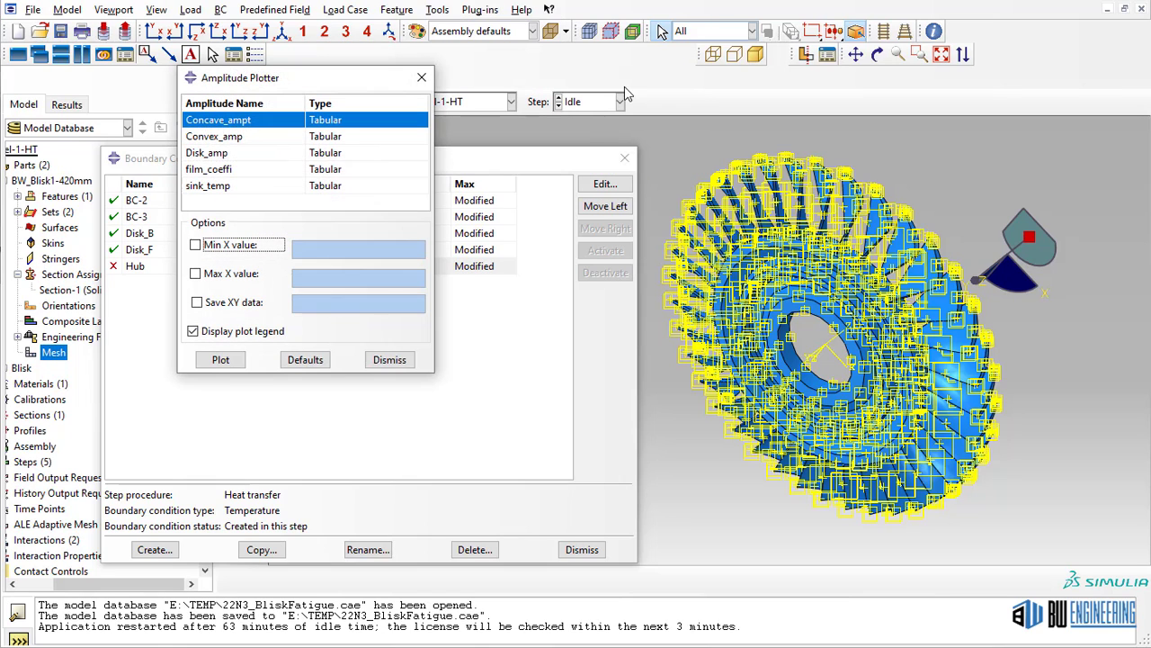
click(254, 137)
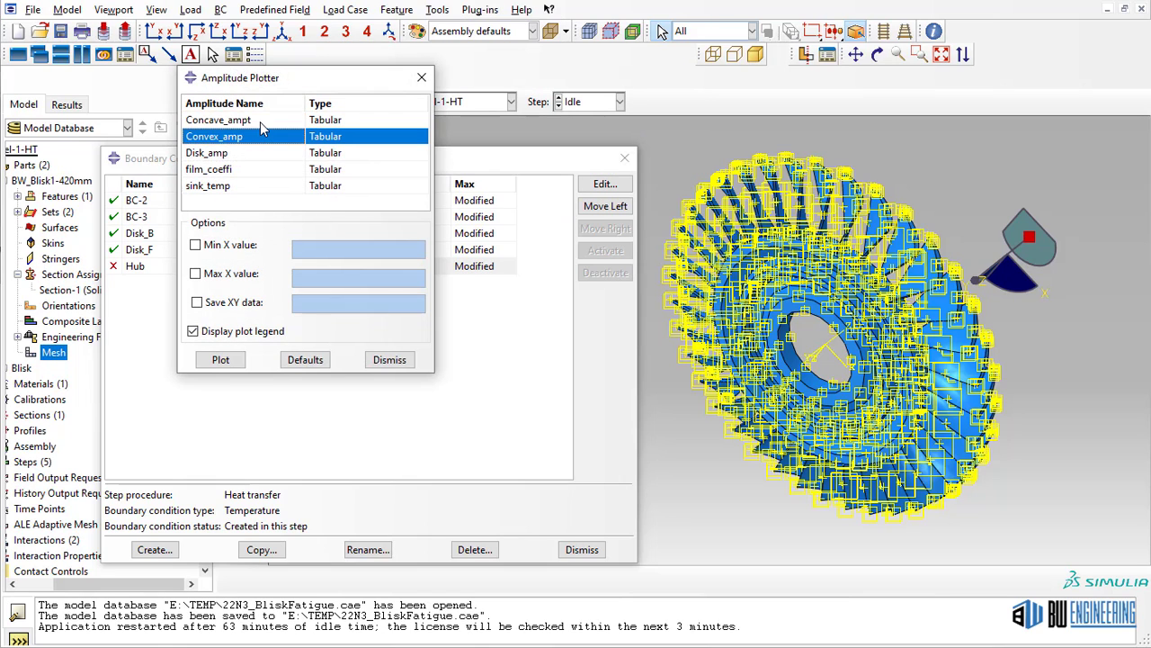
ctrl+click(261, 126)
click(220, 359)
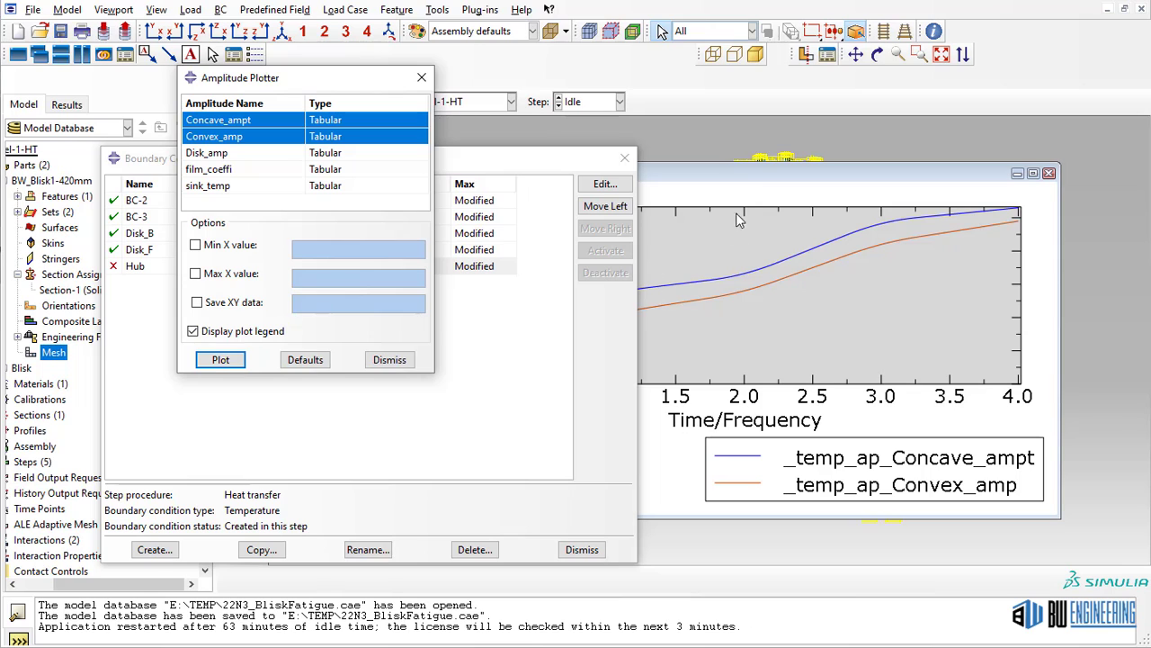
Step: Uncover the amplitude plot to compare both curves, closing the plot, the Boundary Condition Manager and the Amplitude Plotter
double_click(830, 173)
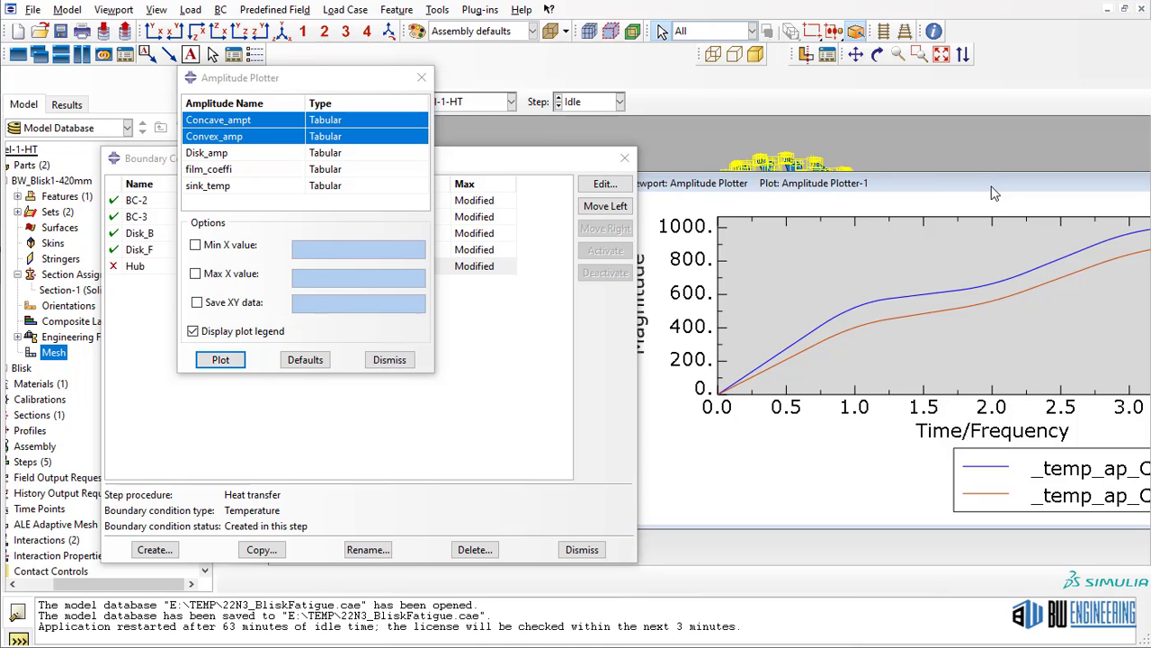
drag(550, 164, 377, 159)
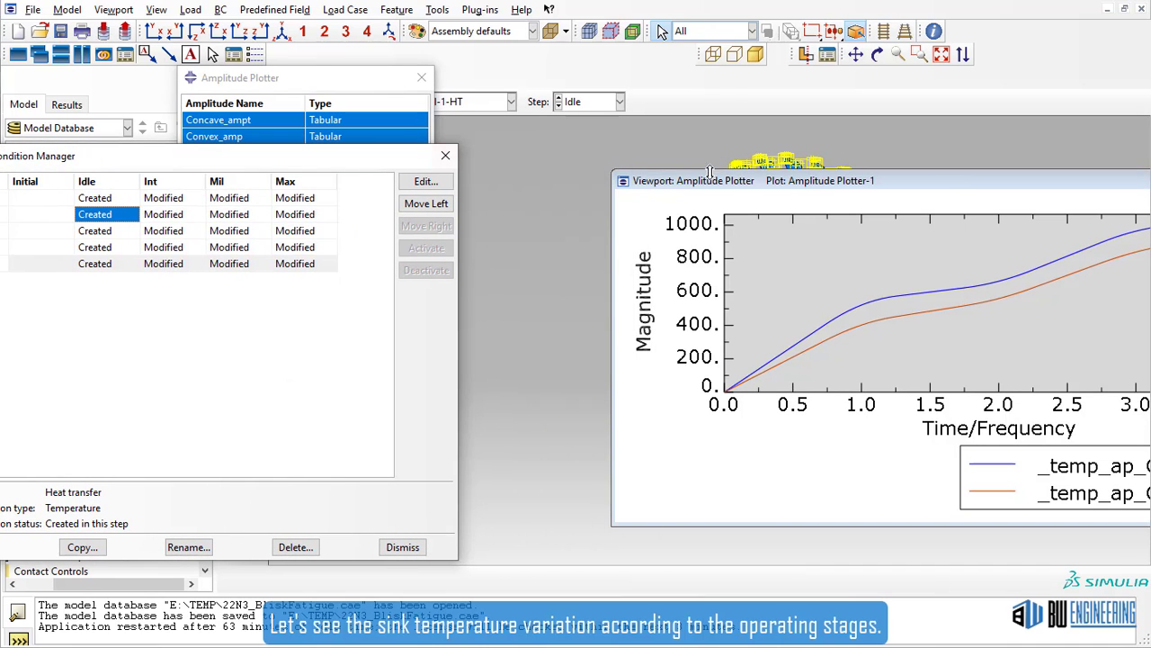
drag(732, 186, 542, 189)
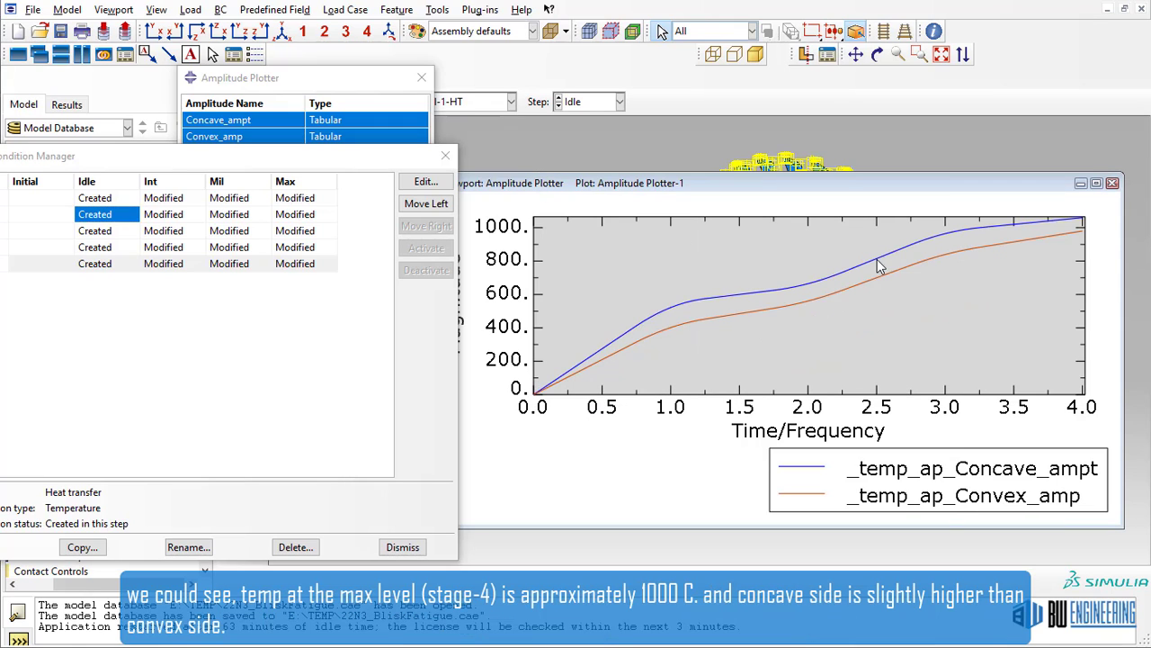
click(1112, 183)
drag(243, 166, 473, 172)
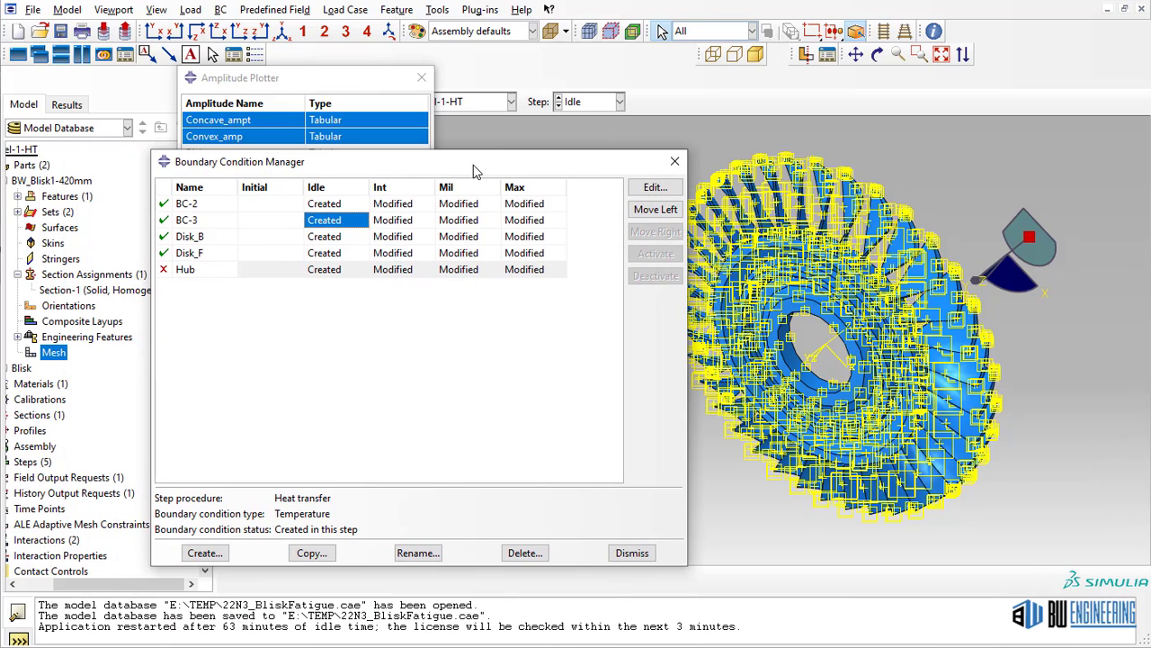
click(675, 164)
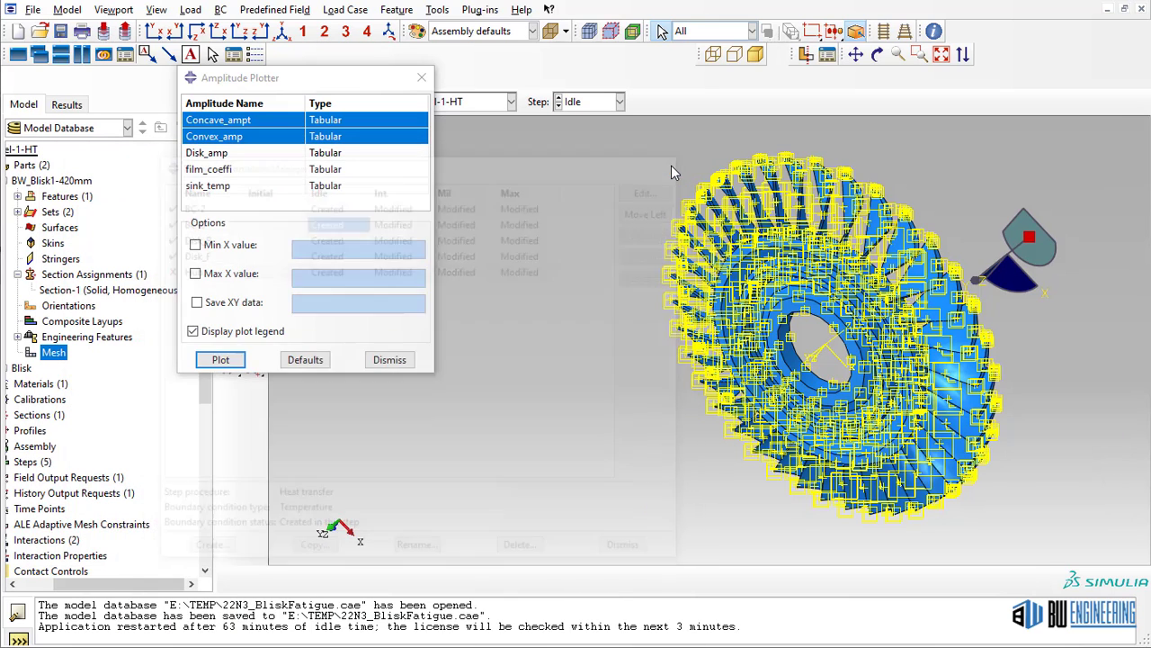
click(422, 78)
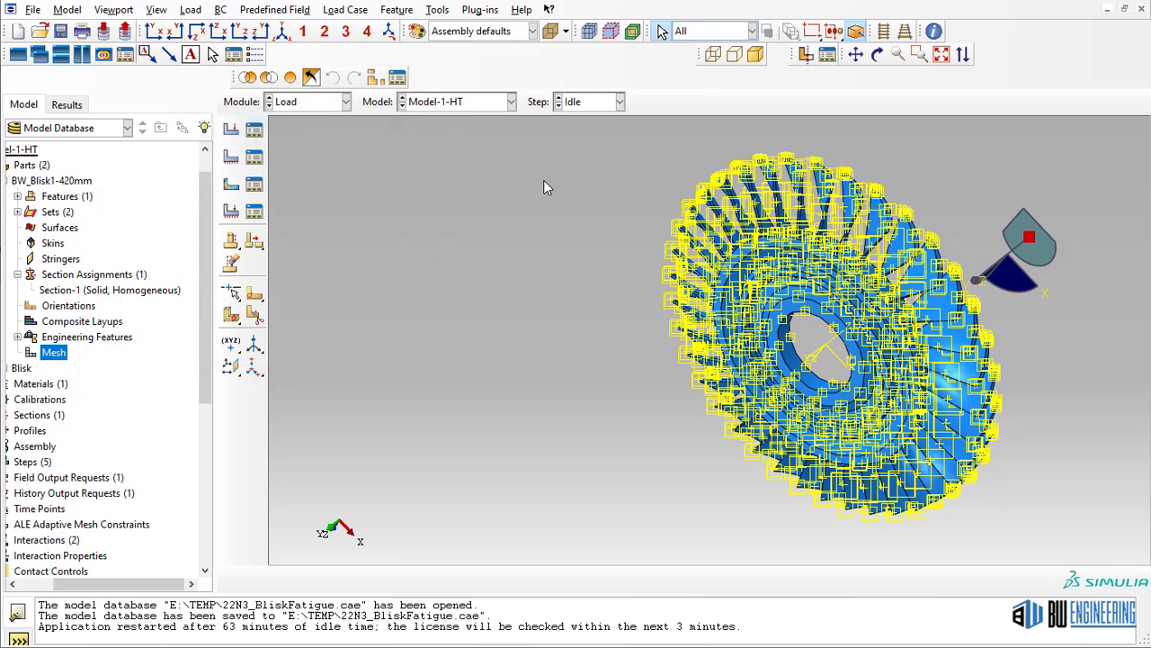
Step: Reopen the Boundary Condition Manager and examine the Disk_B temperature condition of the Idle step and its disk region
click(220, 9)
click(248, 28)
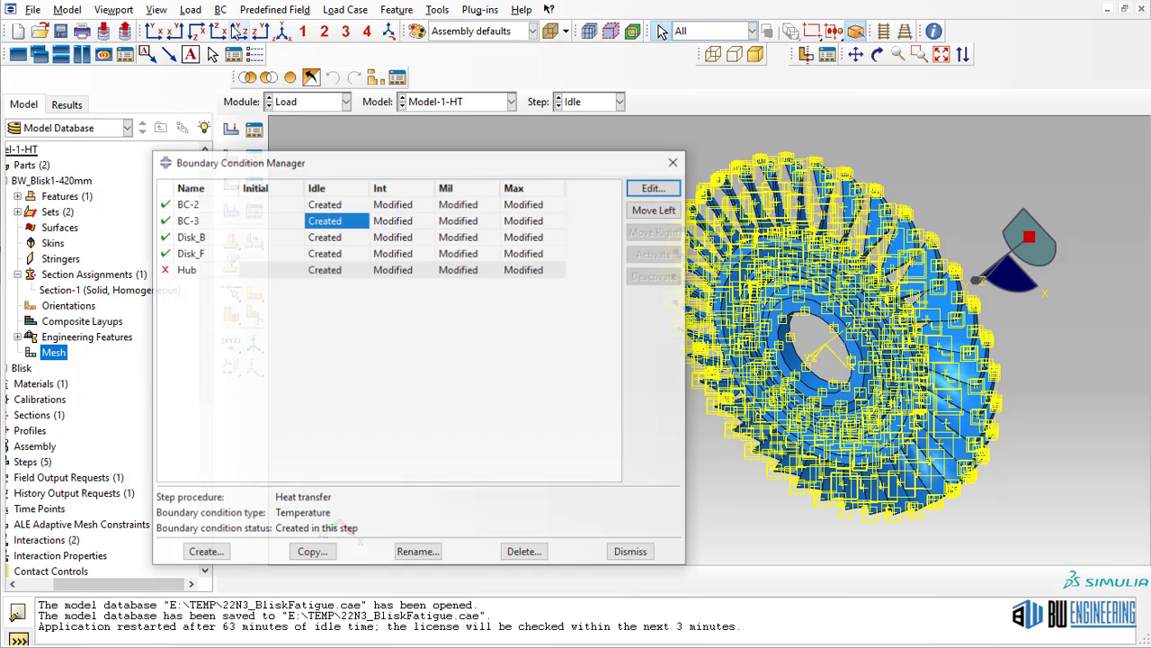
click(329, 237)
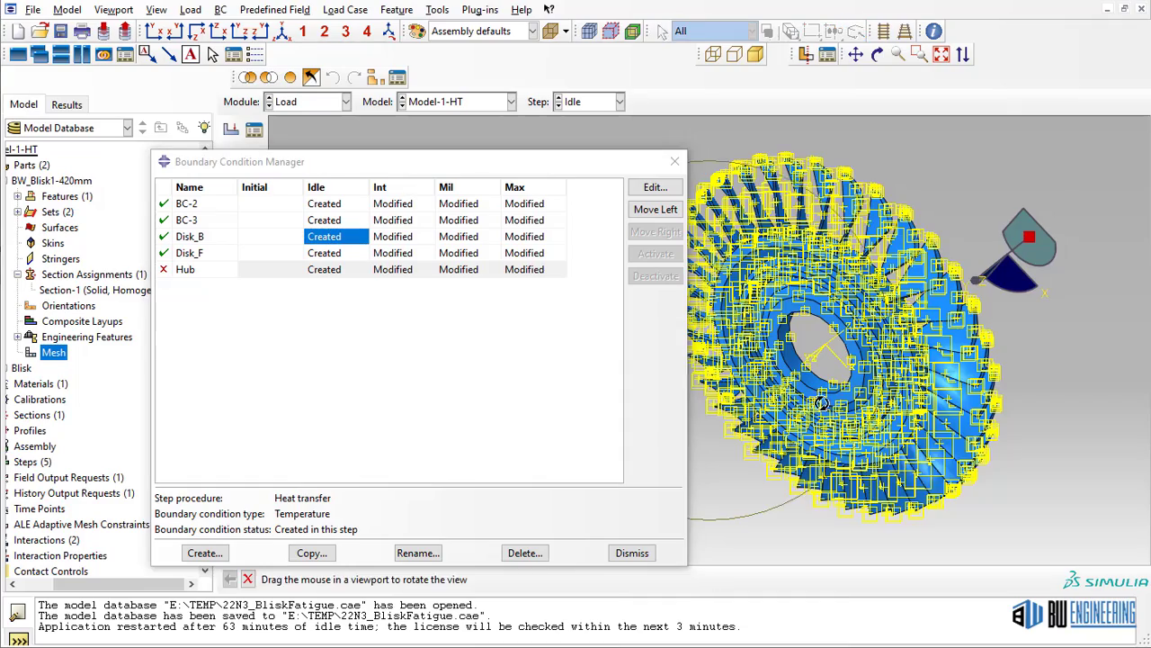
ctrl+alt+drag(490, 276, 463, 334)
double_click(357, 245)
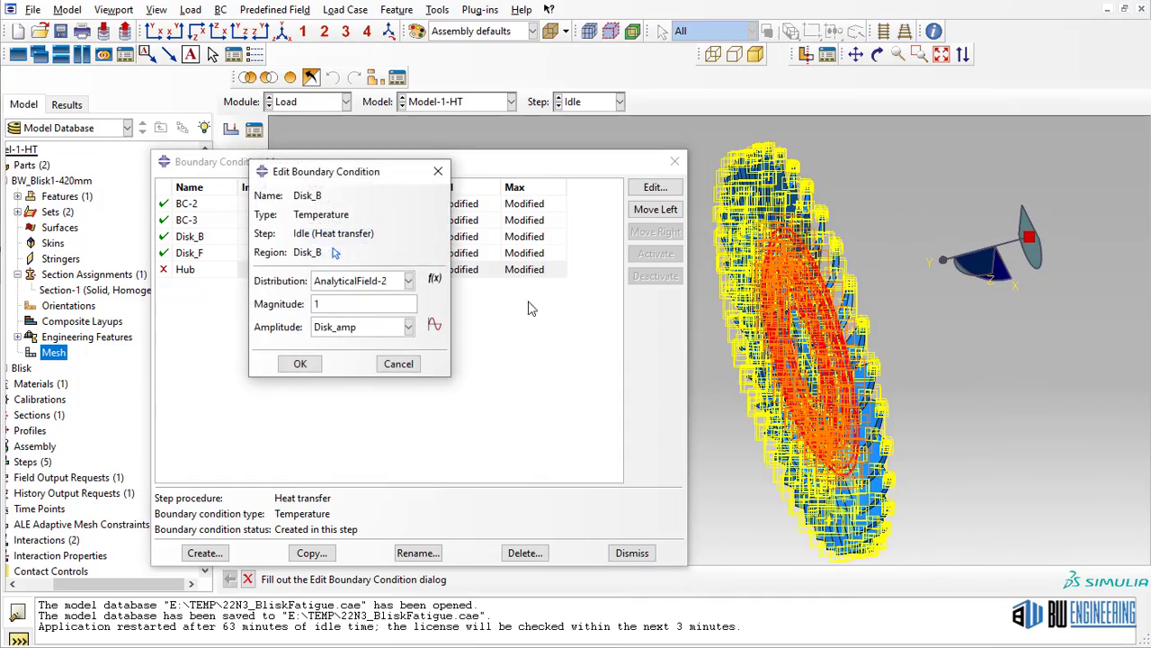
ctrl+alt+drag(891, 414, 875, 385)
double_click(333, 236)
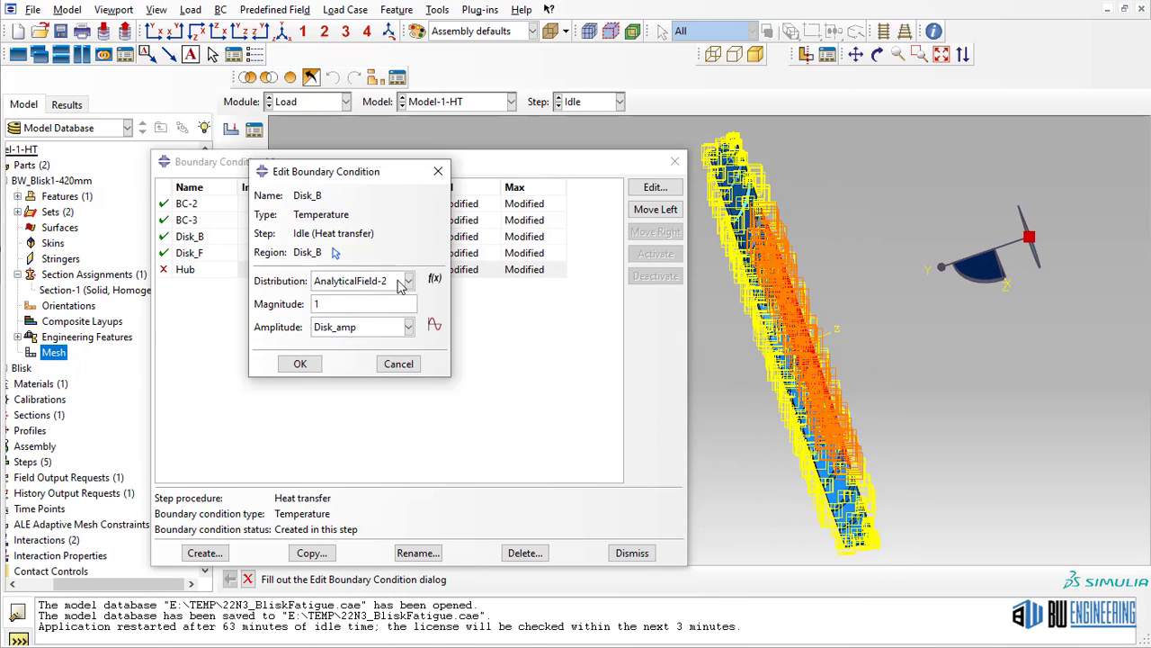
click(438, 172)
Step: Examine the Disk_F temperature condition of the Idle step and its region on the opposite disk face
double_click(333, 253)
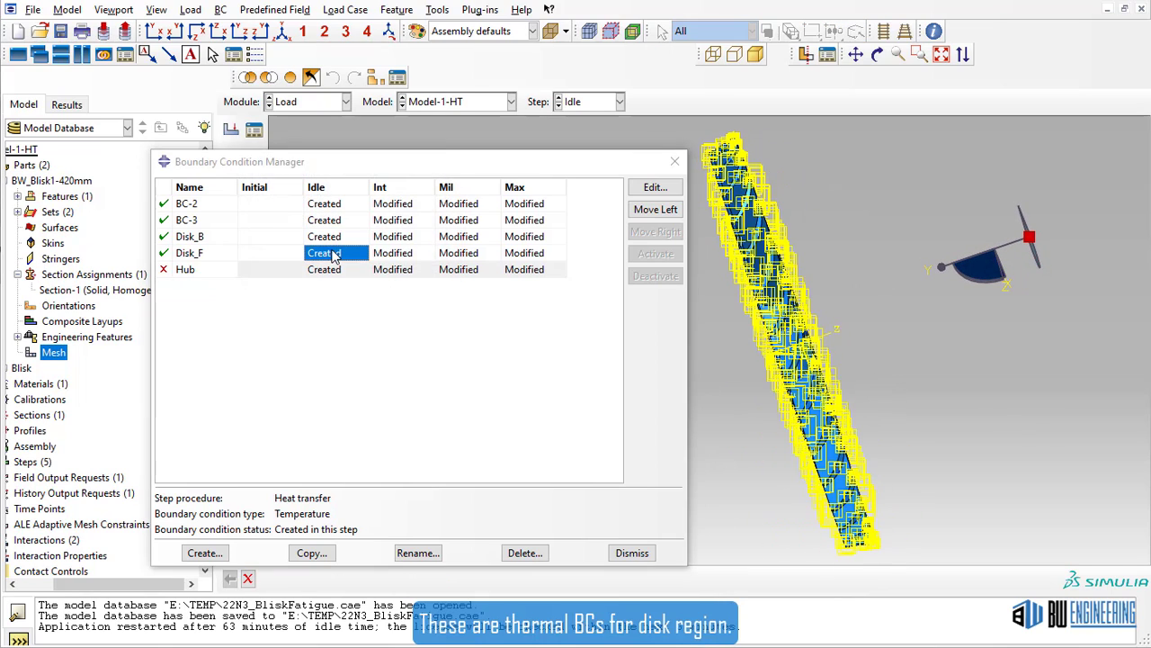
ctrl+alt+drag(742, 276, 742, 276)
key(Escape)
ctrl+alt+drag(734, 329, 821, 262)
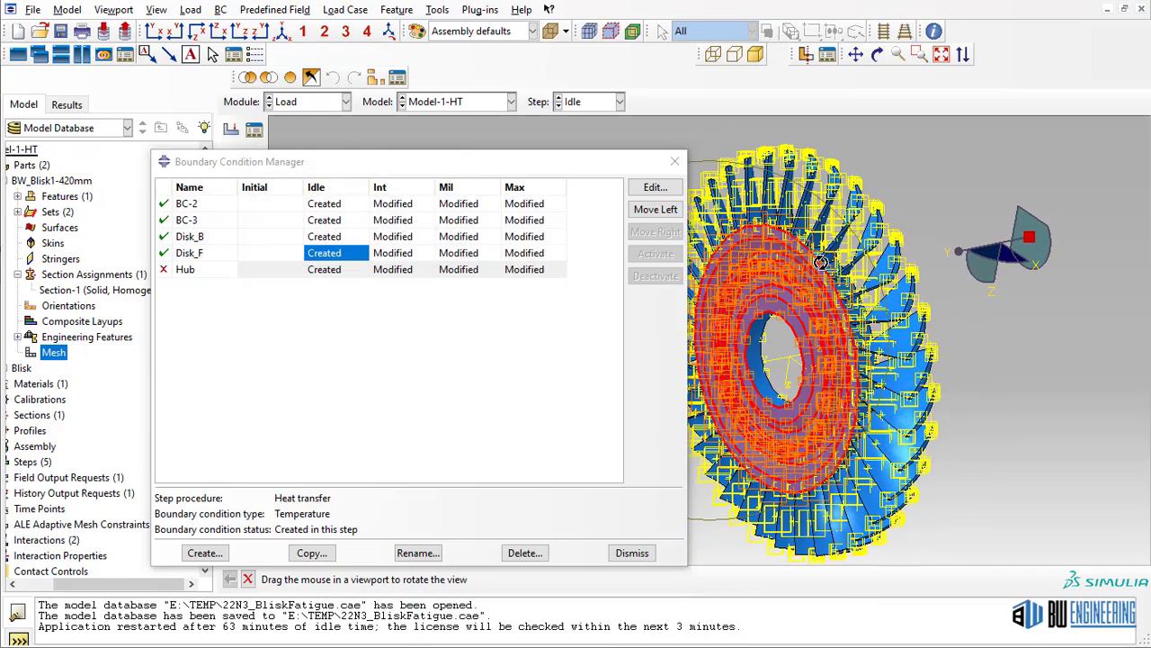
double_click(324, 252)
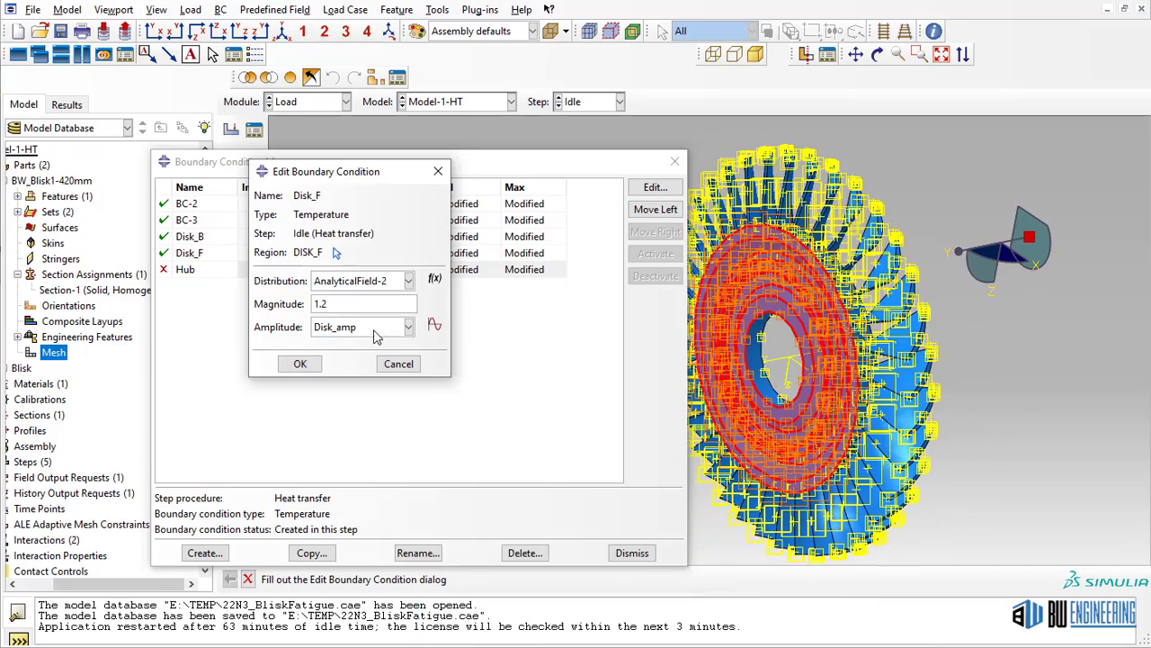
click(438, 171)
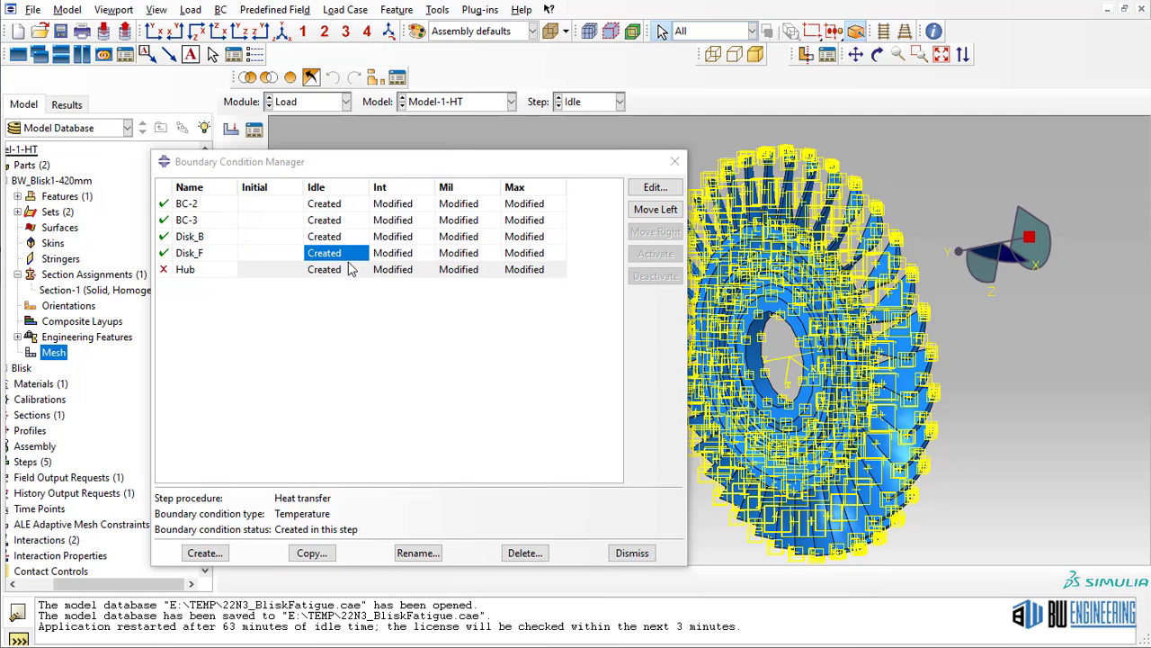
Step: Check the distribution, magnitude and amplitude of the Disk_B temperature condition in the Idle step, leaving it as defined
click(349, 241)
double_click(350, 242)
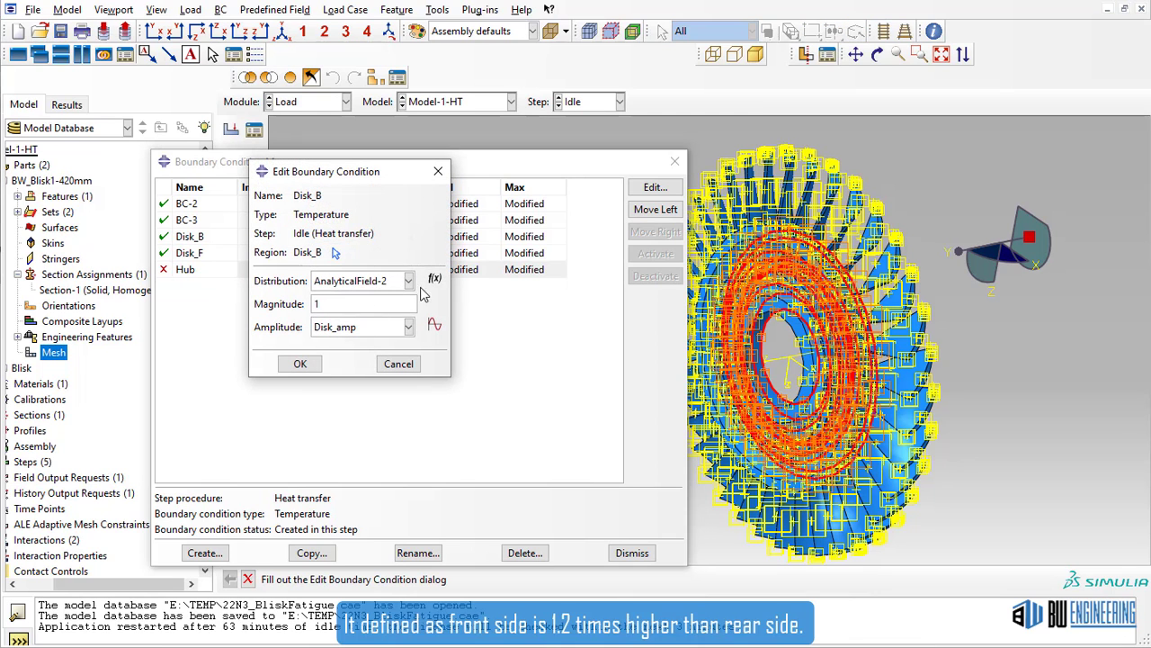
click(438, 171)
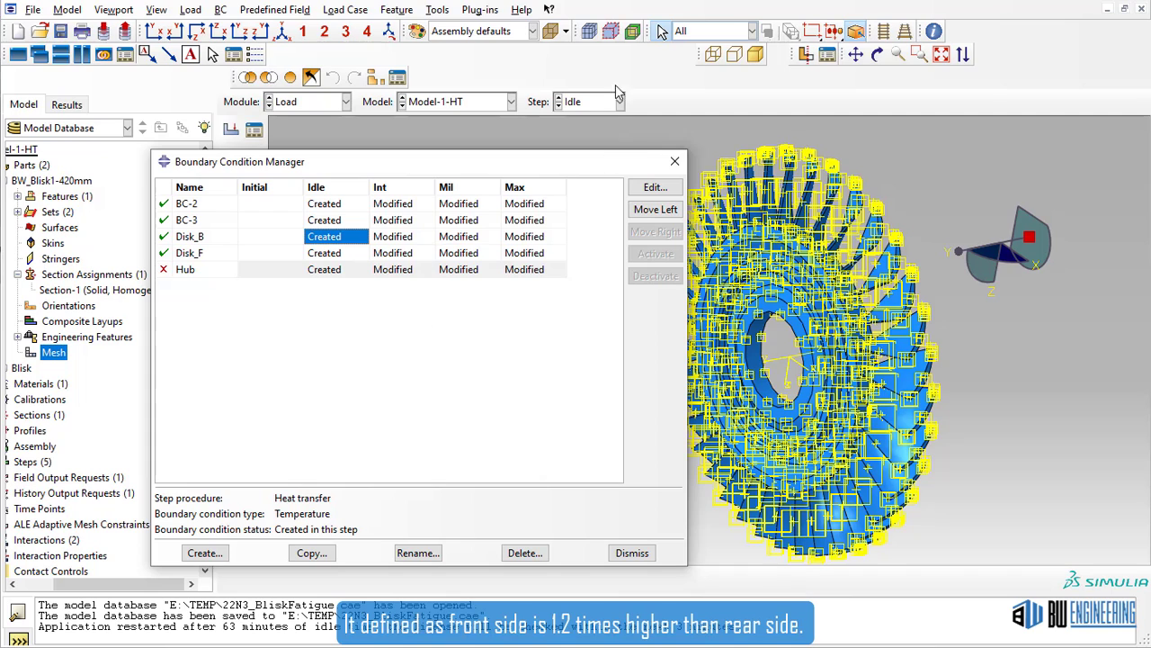
Step: Open AnalyticalField-2 from the Analytical Field Manager and examine its whole expression
click(438, 10)
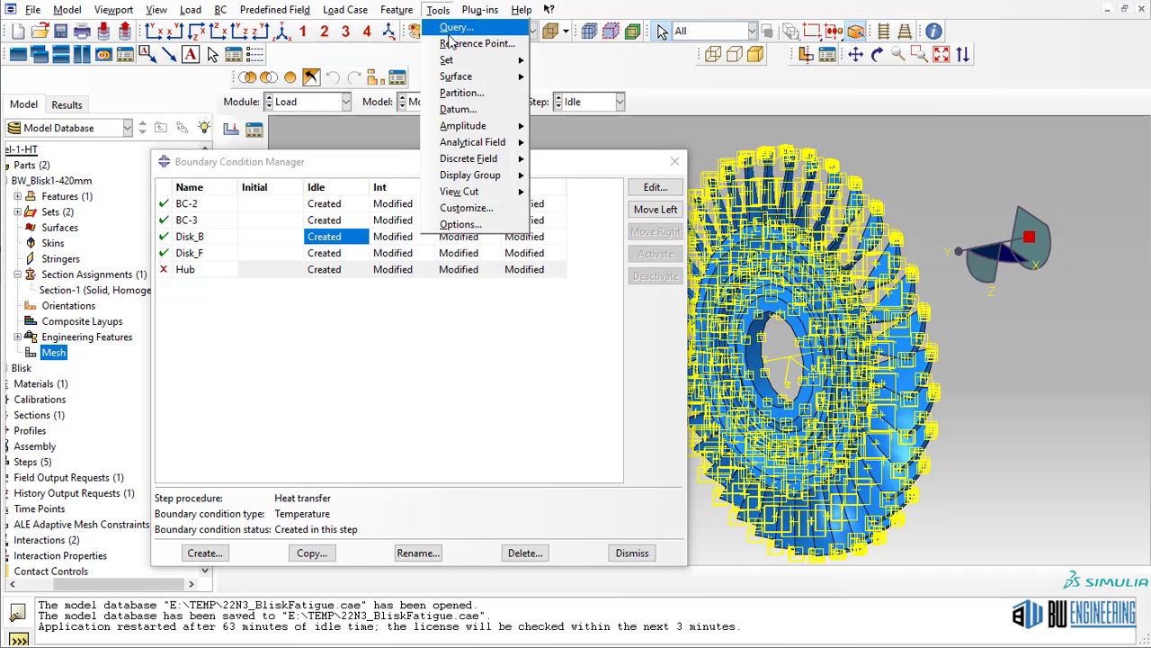
mouse_move(472, 142)
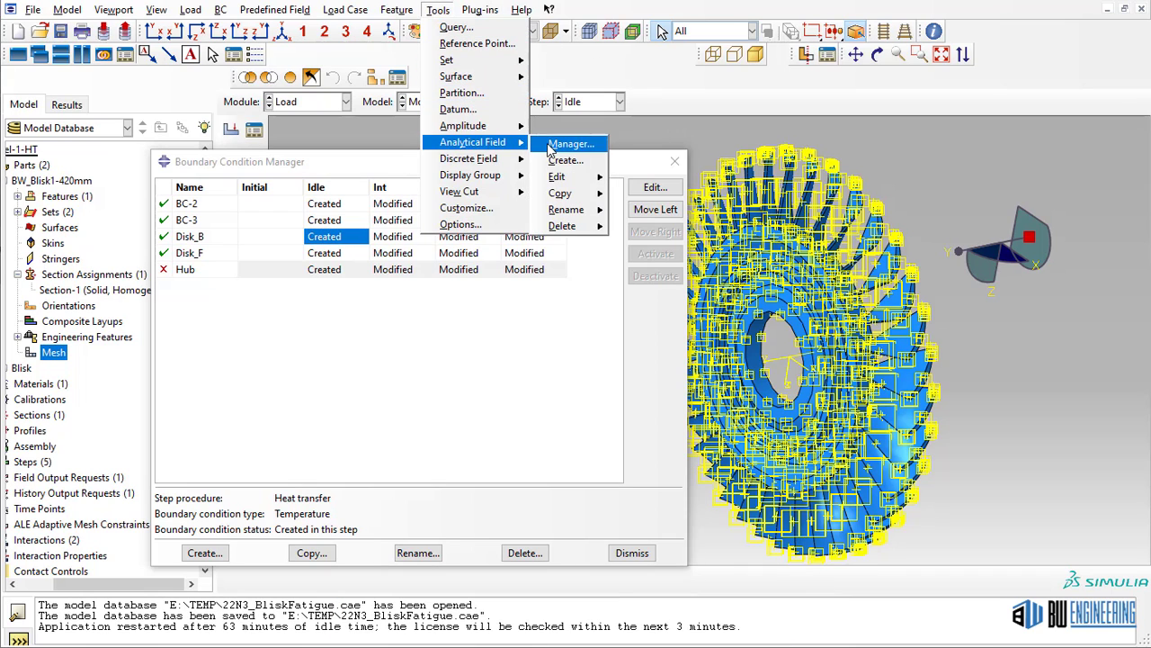
click(569, 143)
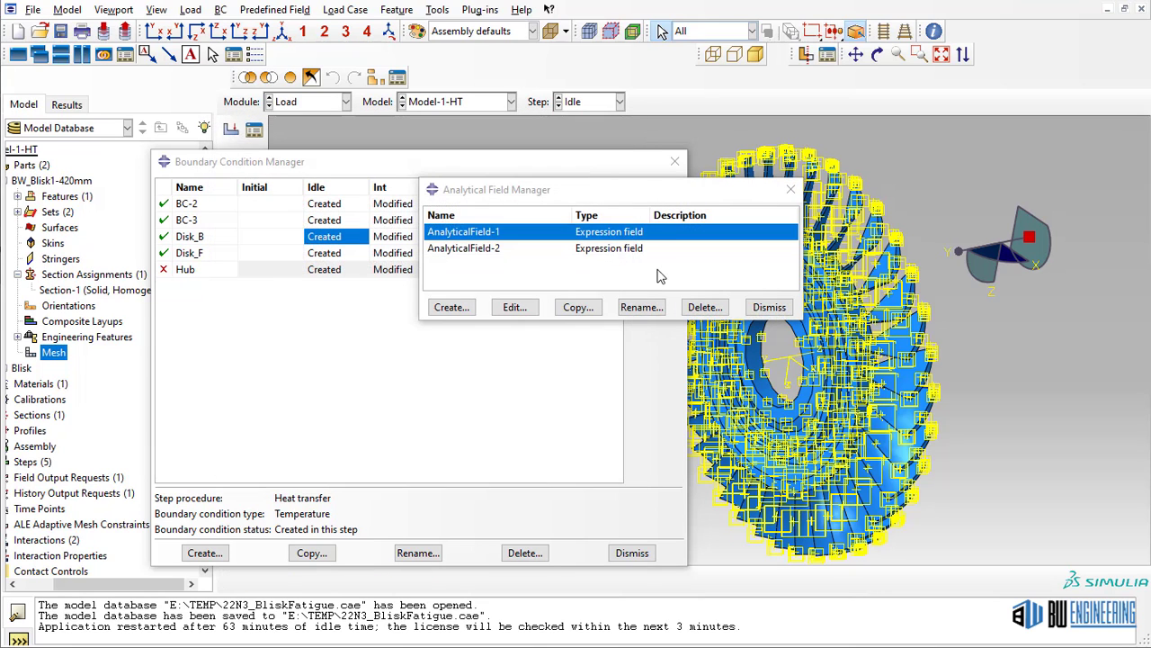
click(643, 251)
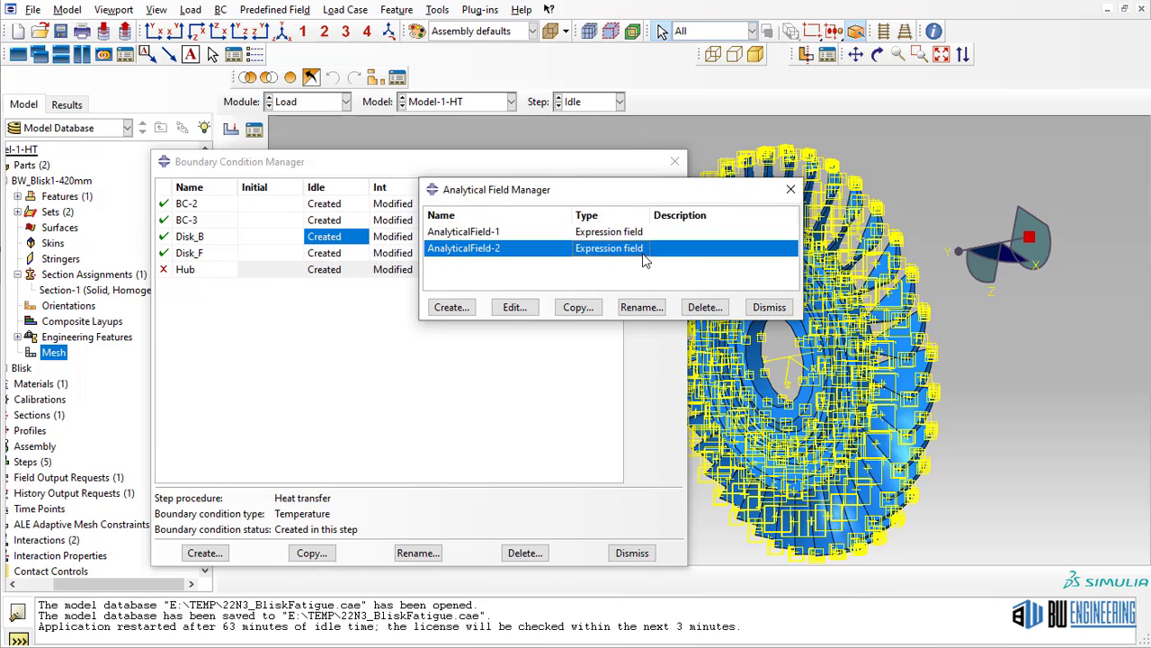
double_click(643, 260)
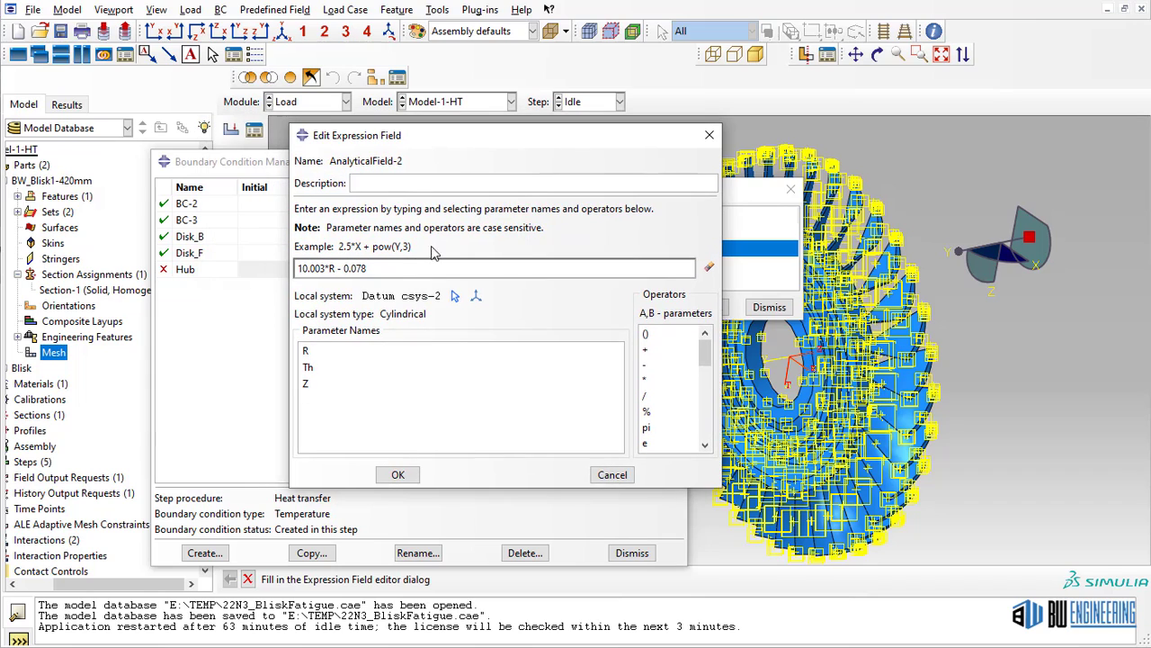
drag(409, 267, 296, 269)
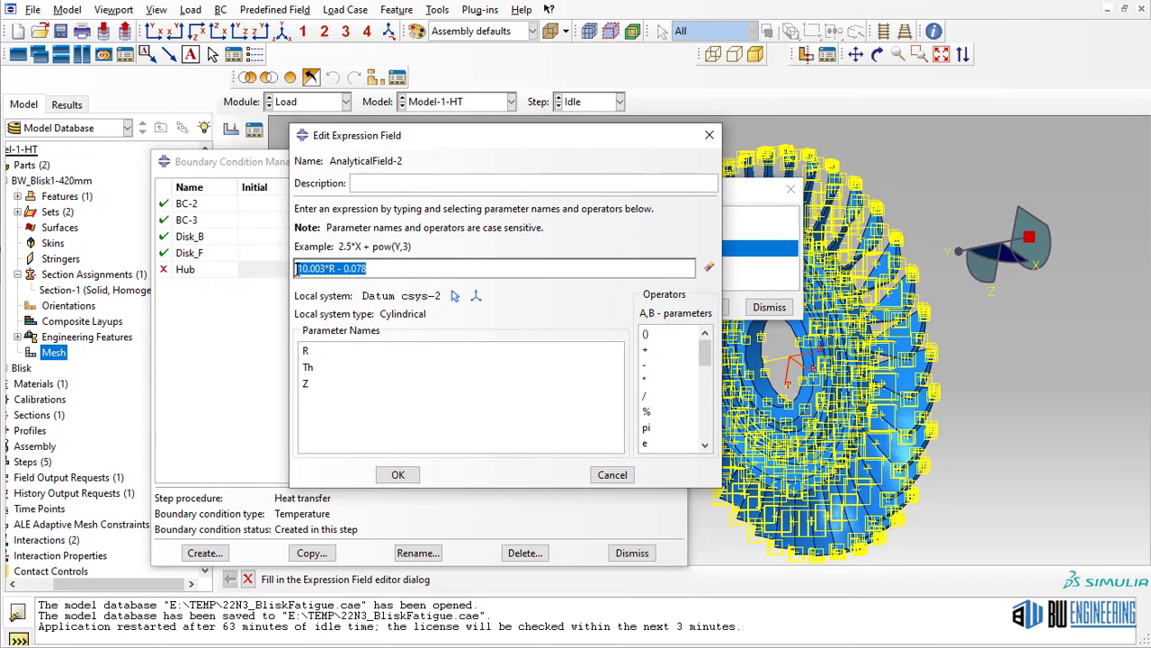
Step: Inspect the R parameter and the local cylindrical coordinate system used by AnalyticalField-2 at the hub, and close the Analytical Field Manager
click(309, 352)
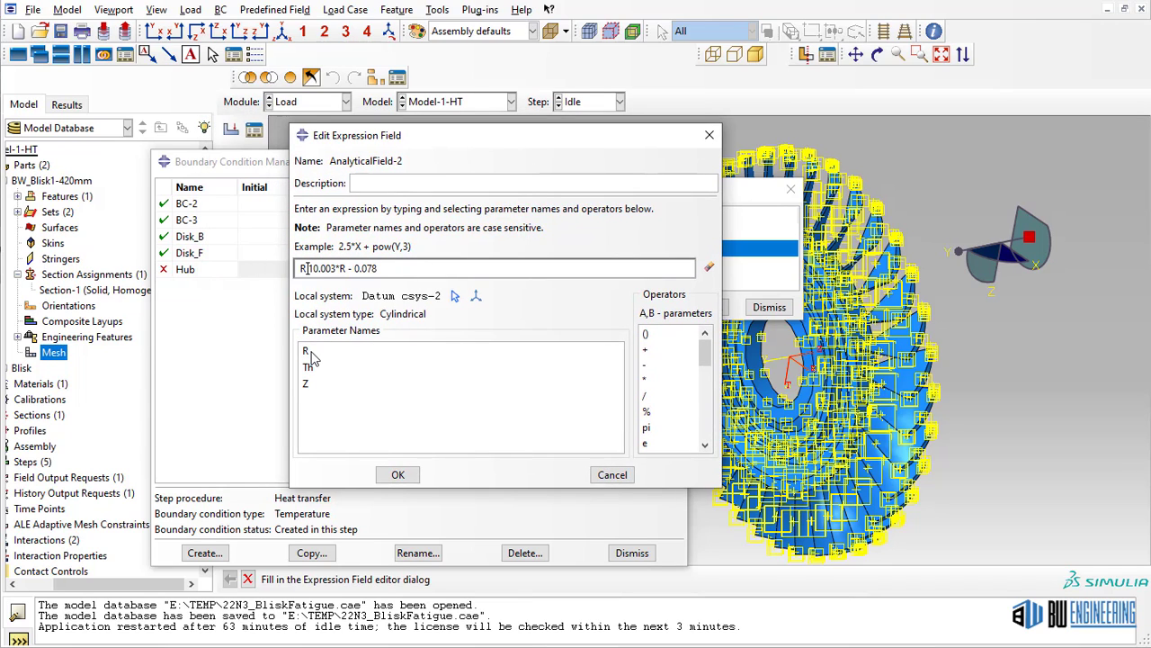
click(456, 297)
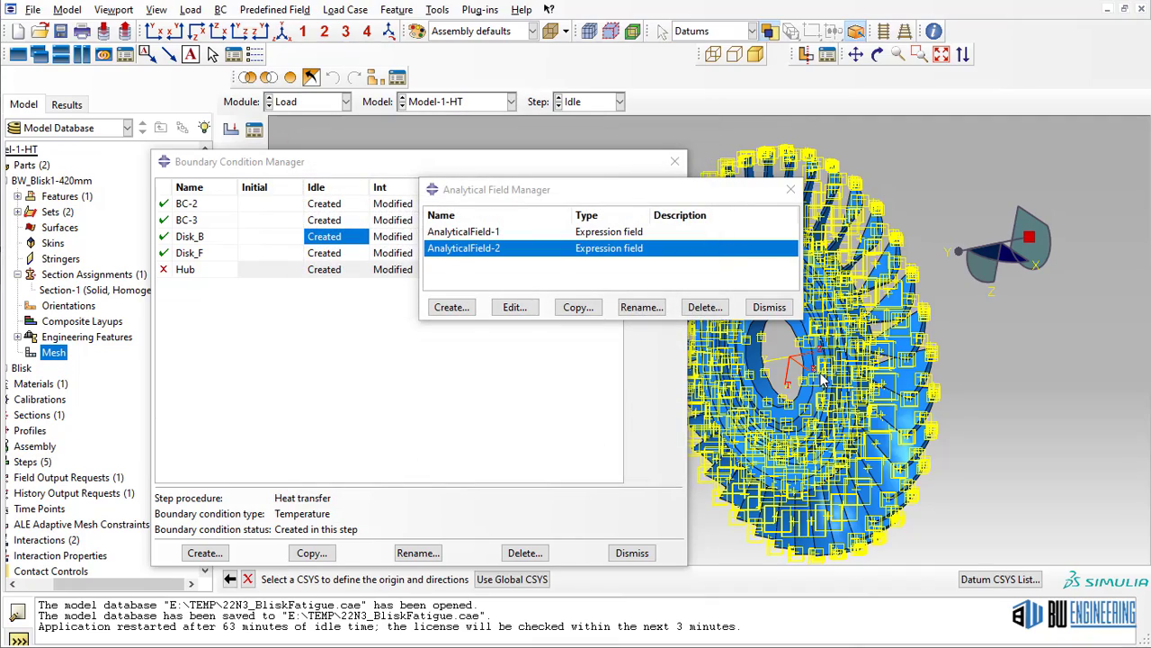
scroll(820, 378, up, 5)
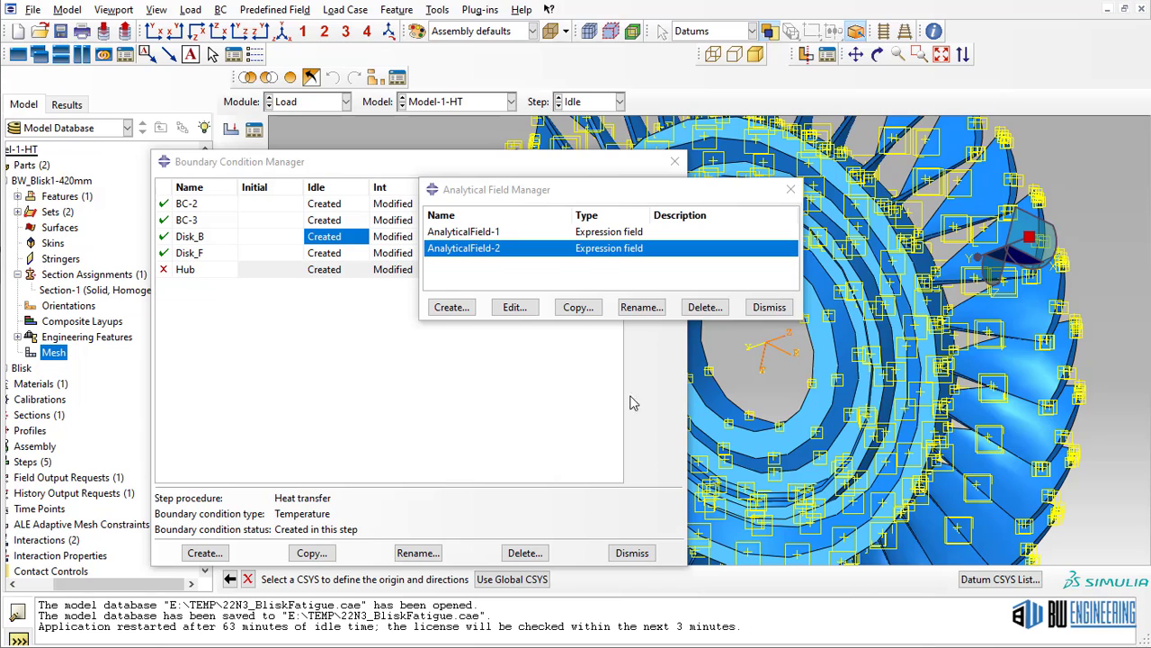
click(769, 308)
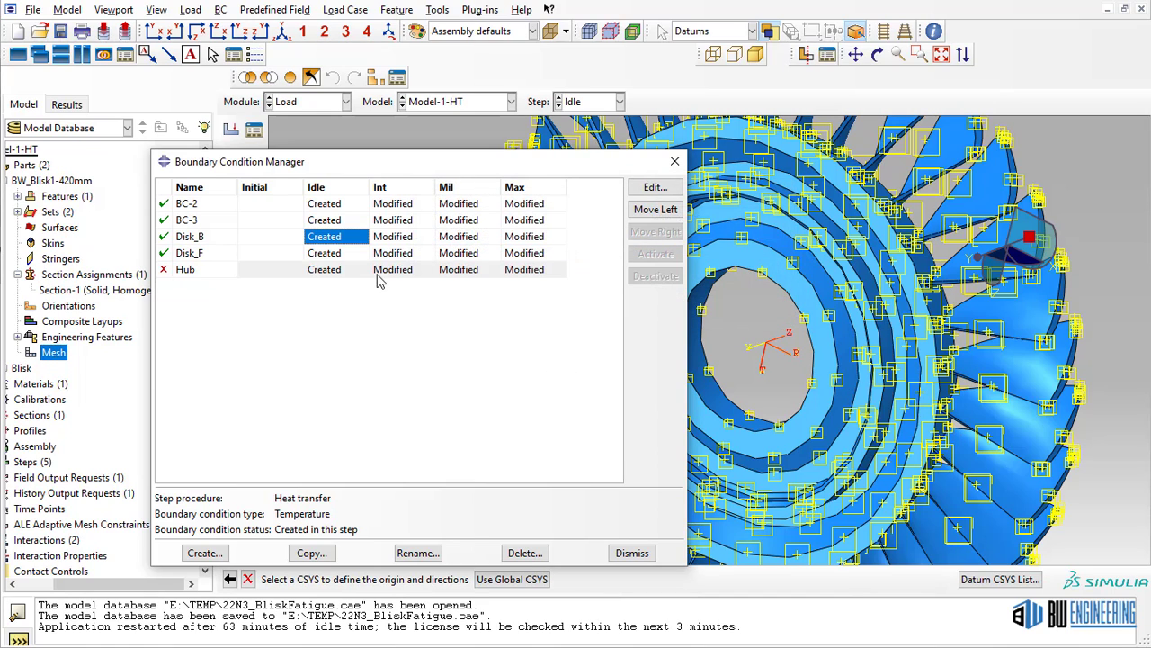
Step: Plot the Disk_amp amplitude with the Amplitude Plotter
click(491, 13)
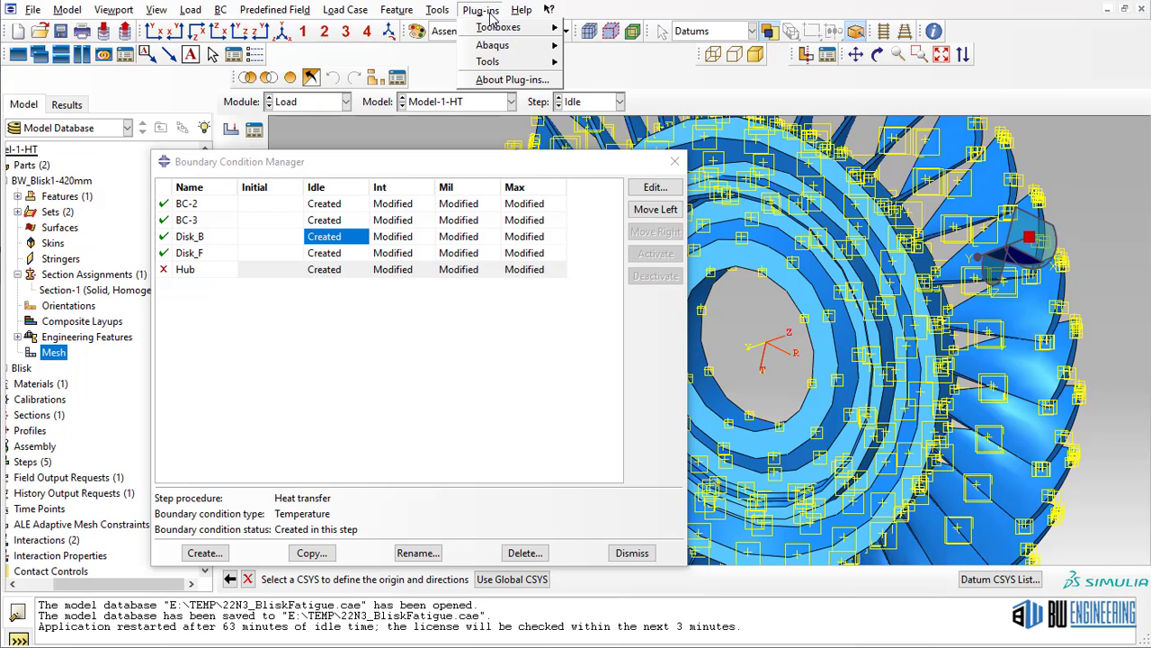
mouse_move(500, 63)
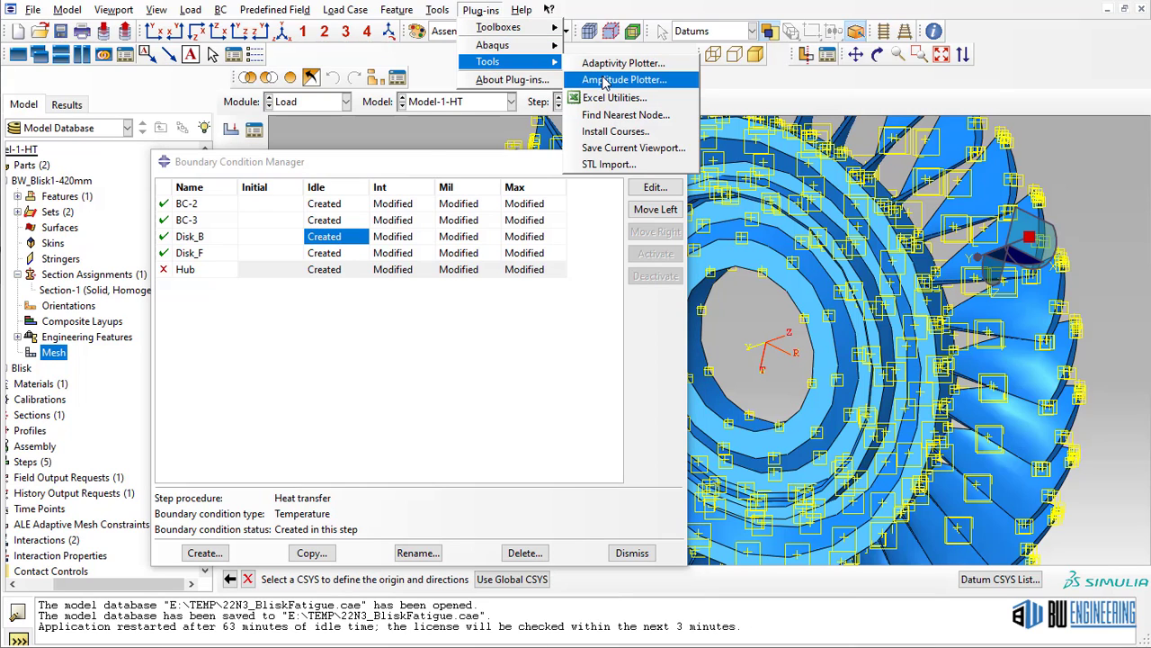
click(605, 83)
click(225, 155)
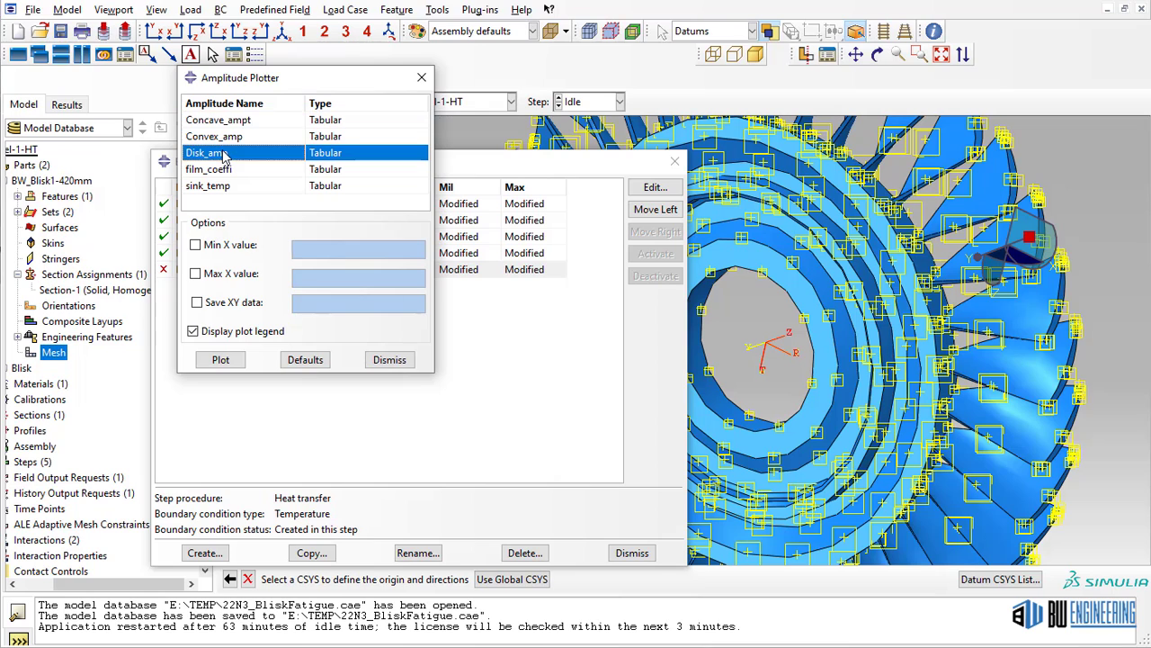
click(224, 360)
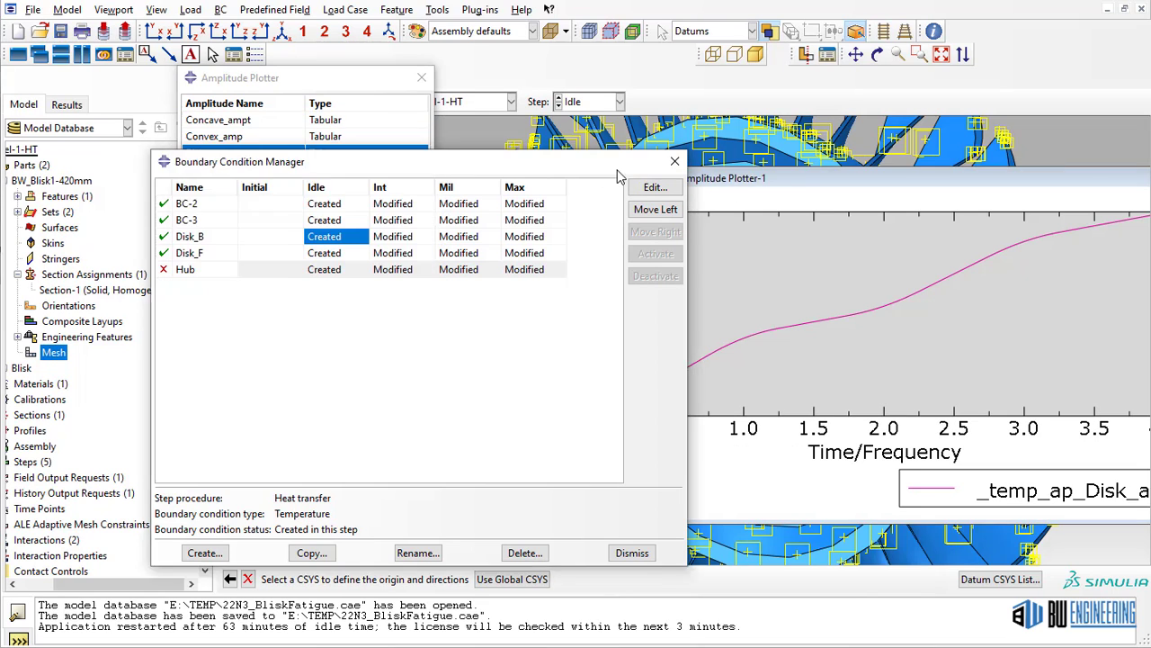
Step: Uncover the Disk_amp plot to read the full curve, close the plot and bring the Boundary Condition Manager back into view
drag(647, 162, 391, 162)
drag(497, 183, 341, 183)
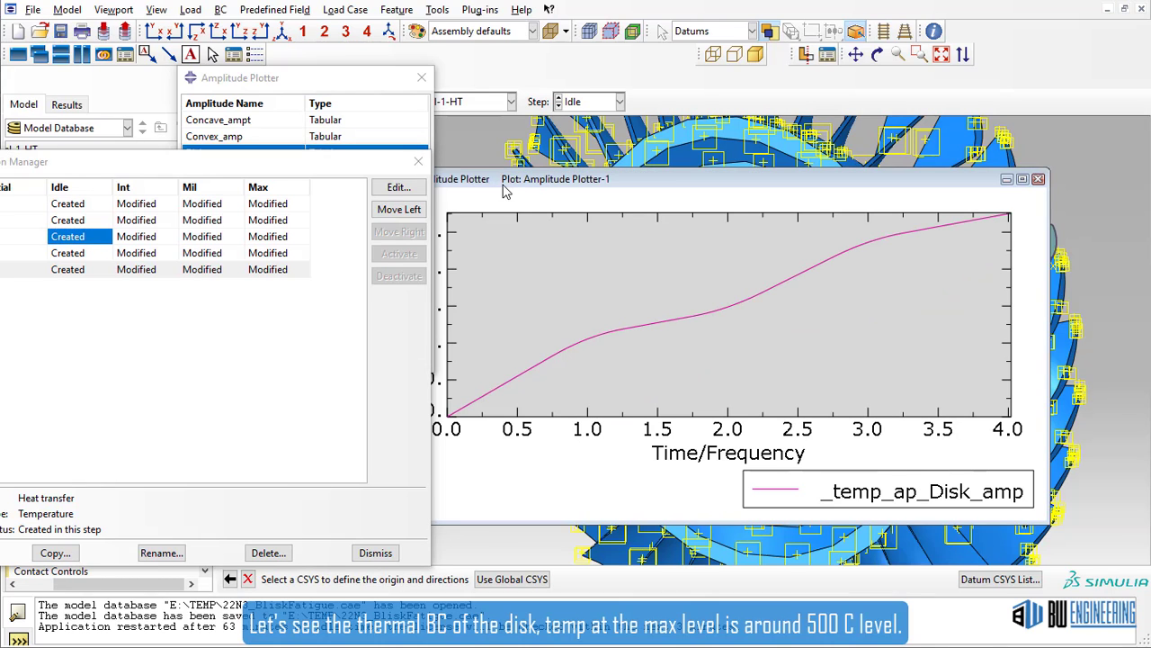
drag(586, 180, 627, 176)
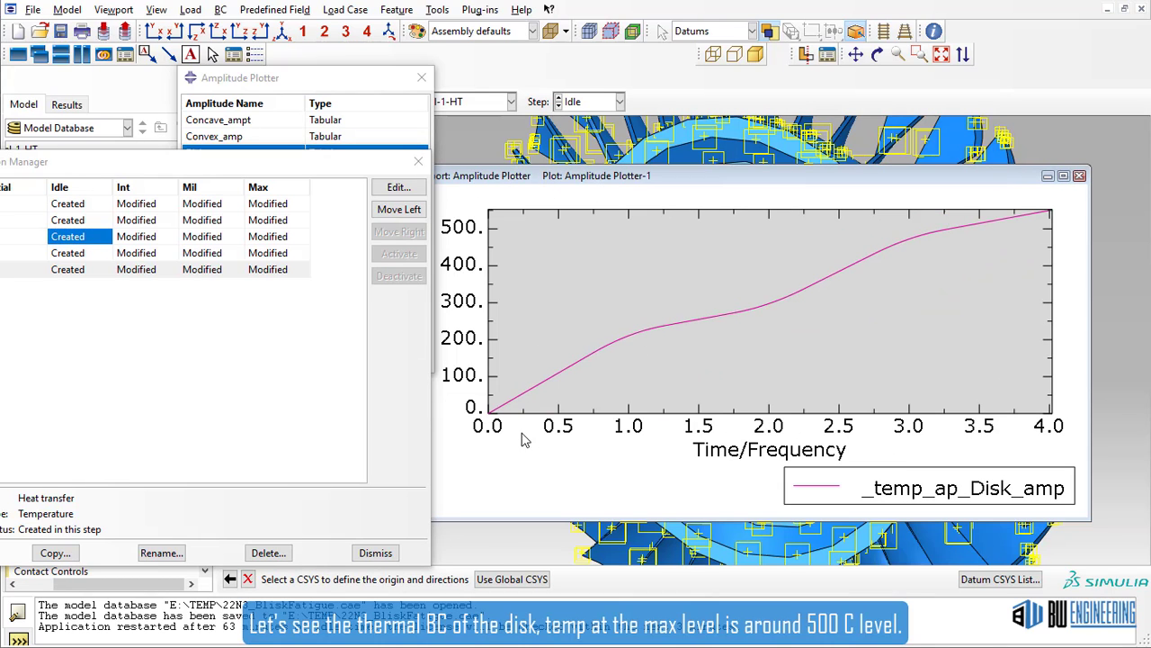
click(1079, 176)
drag(282, 178, 643, 189)
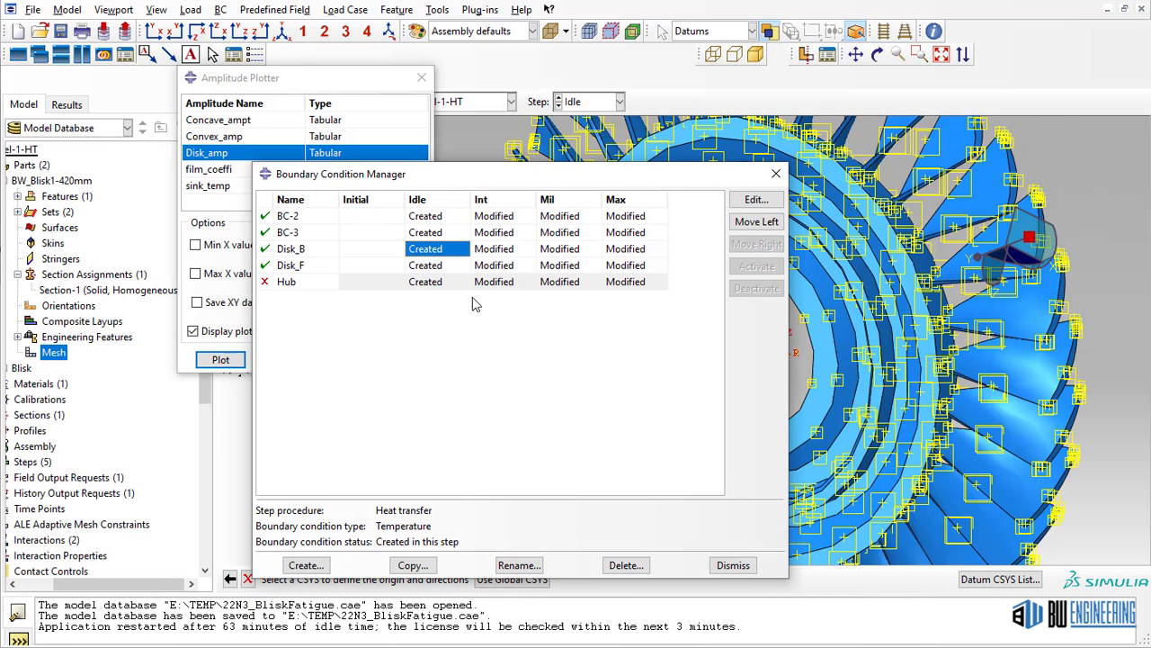
Step: Check the magnitude of the Disk_F temperature condition in the Idle step, closing the Boundary Condition Manager and the Amplitude Plotter
click(436, 269)
double_click(438, 270)
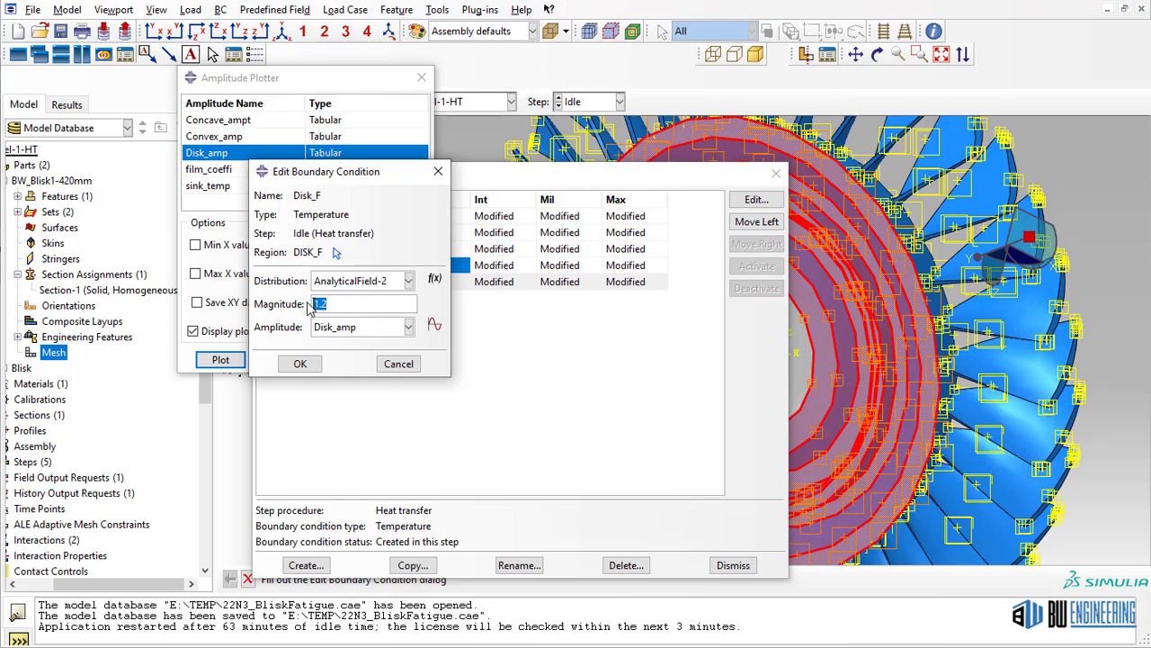
click(398, 364)
click(774, 175)
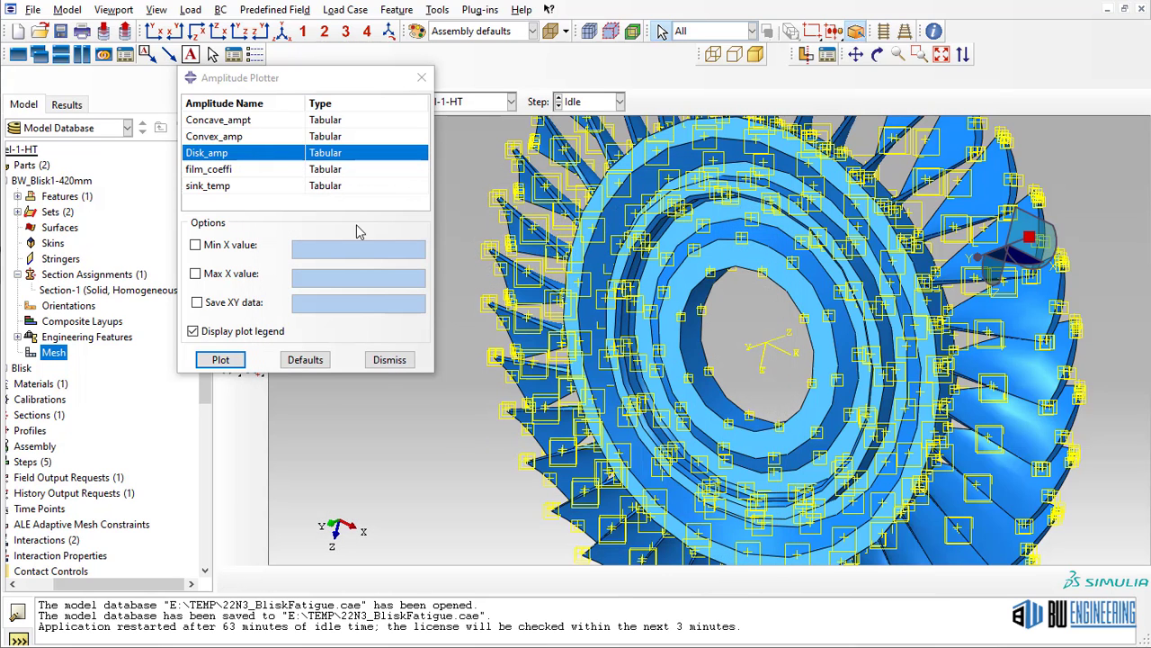
click(275, 135)
click(276, 119)
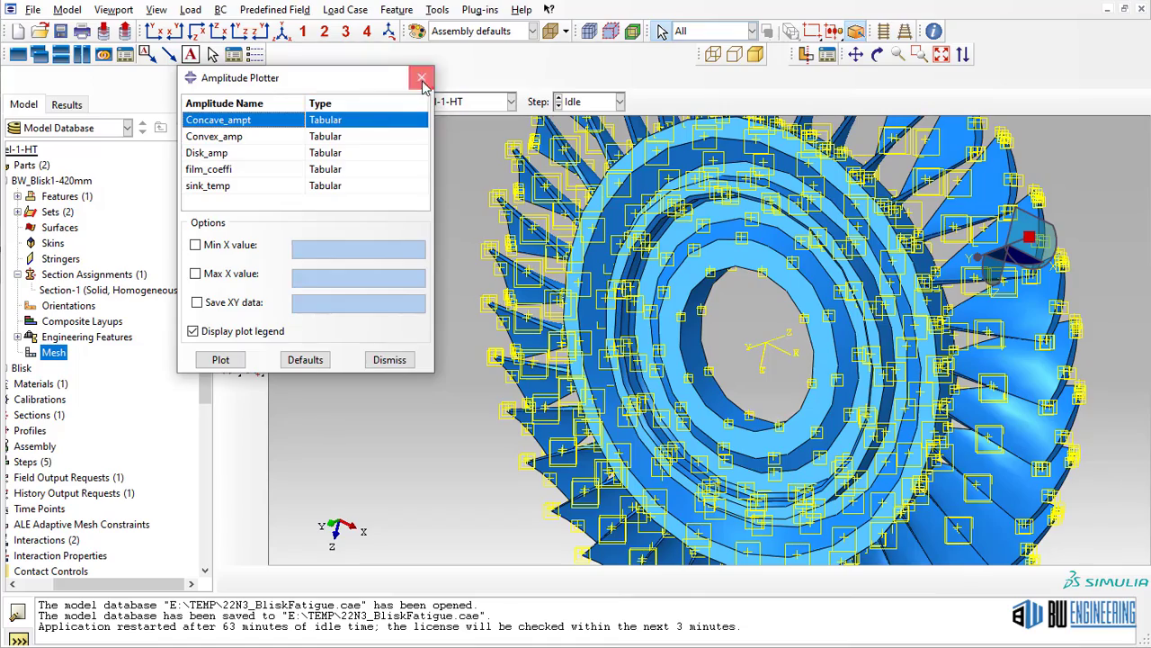
click(421, 78)
Step: Examine the initial temperature defined by Predefined Field-1 and its region on the blisk, and close the Predefined Field Manager
ctrl+alt+drag(733, 434, 604, 365)
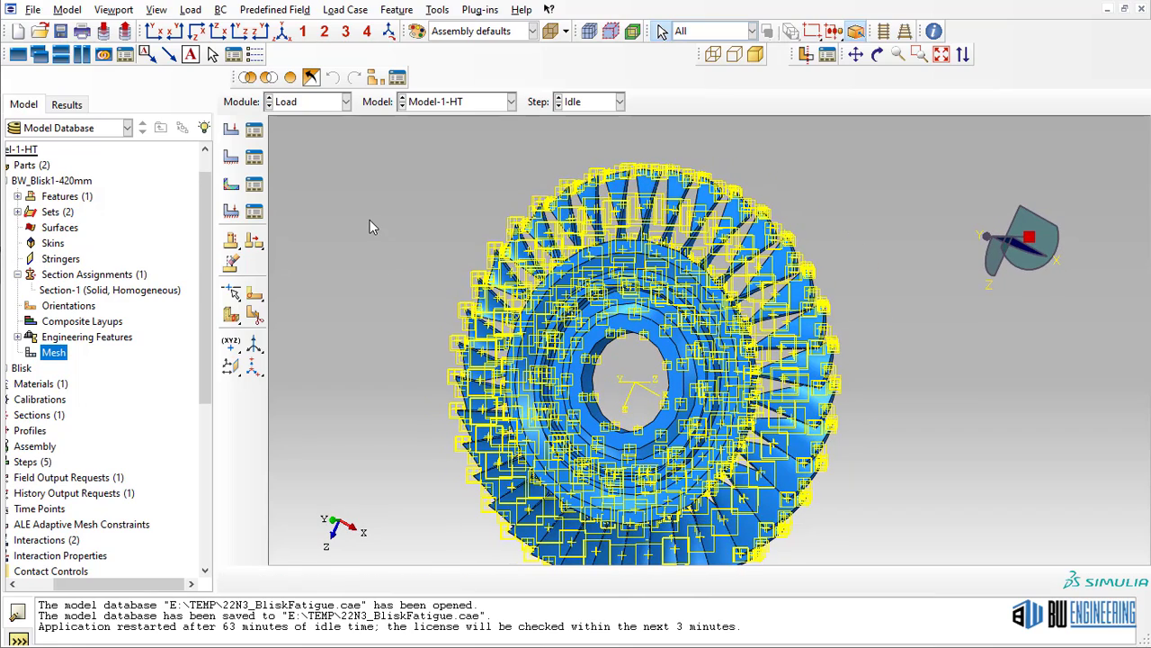
click(274, 9)
click(274, 28)
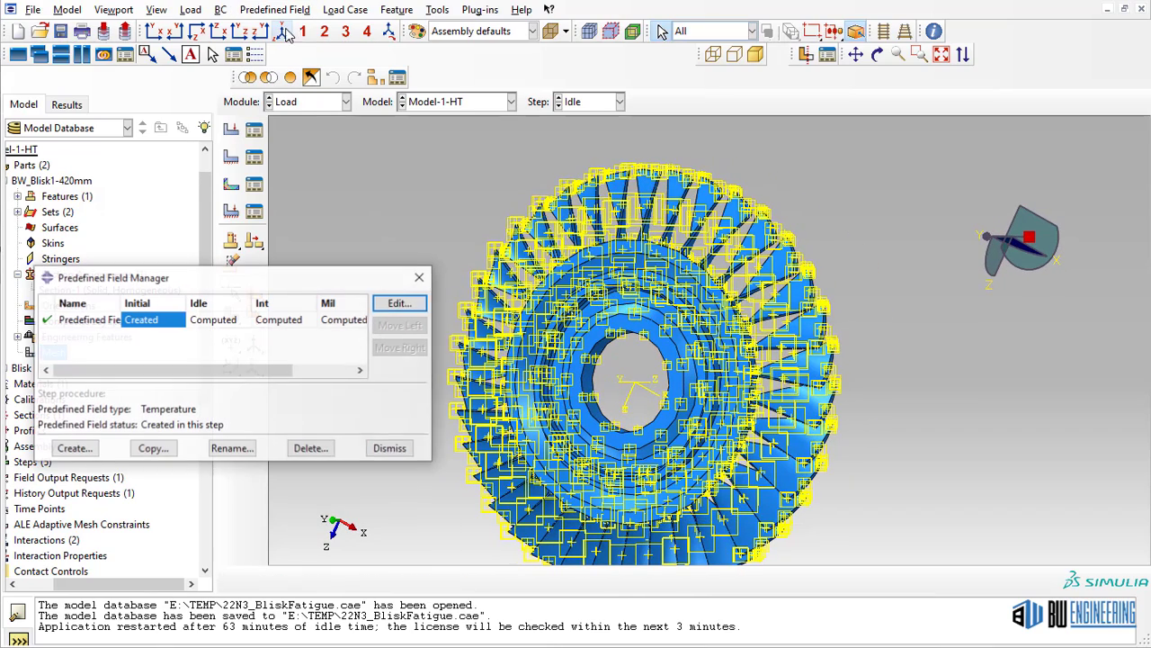
drag(297, 281, 372, 255)
click(476, 278)
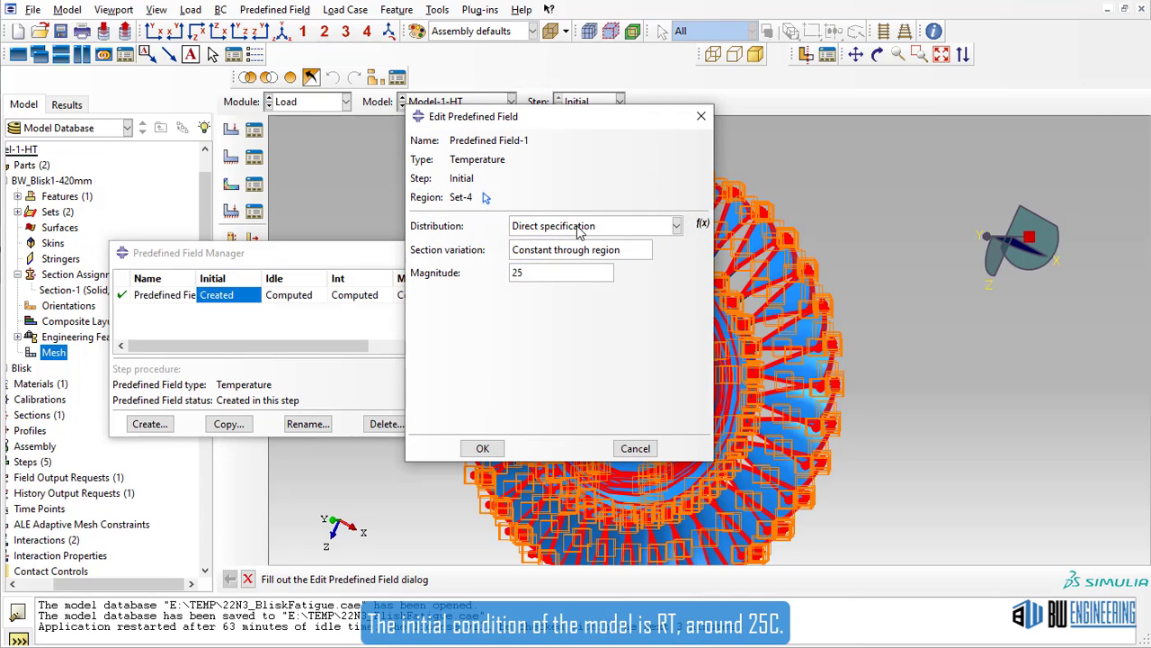
drag(675, 116, 461, 116)
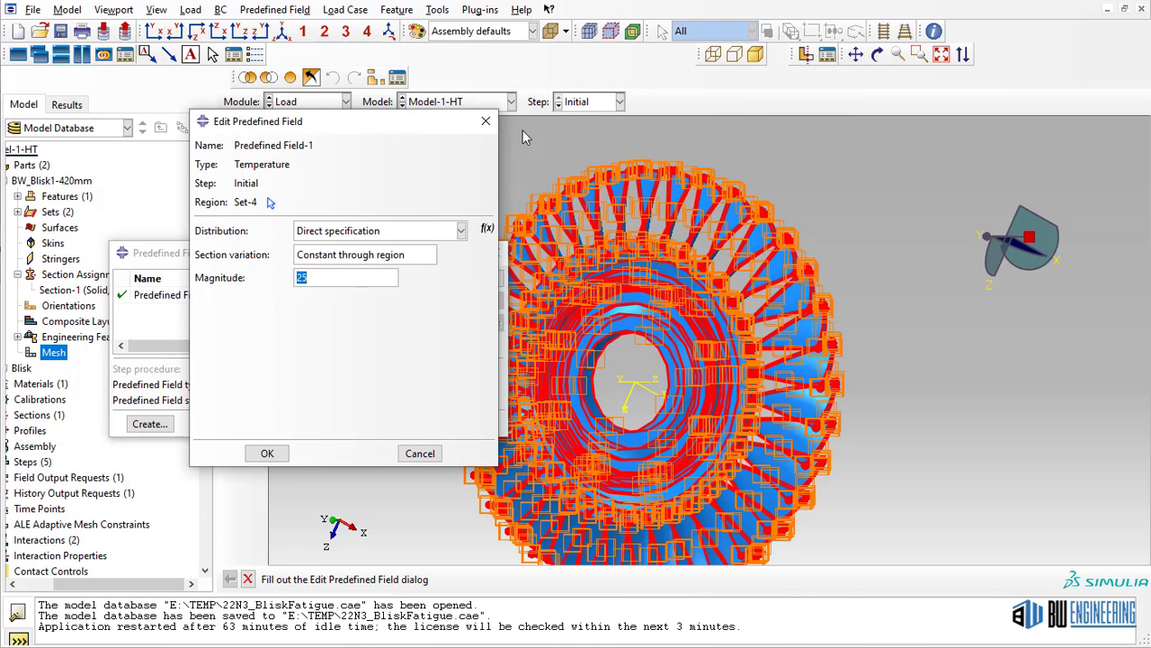
click(487, 116)
click(496, 253)
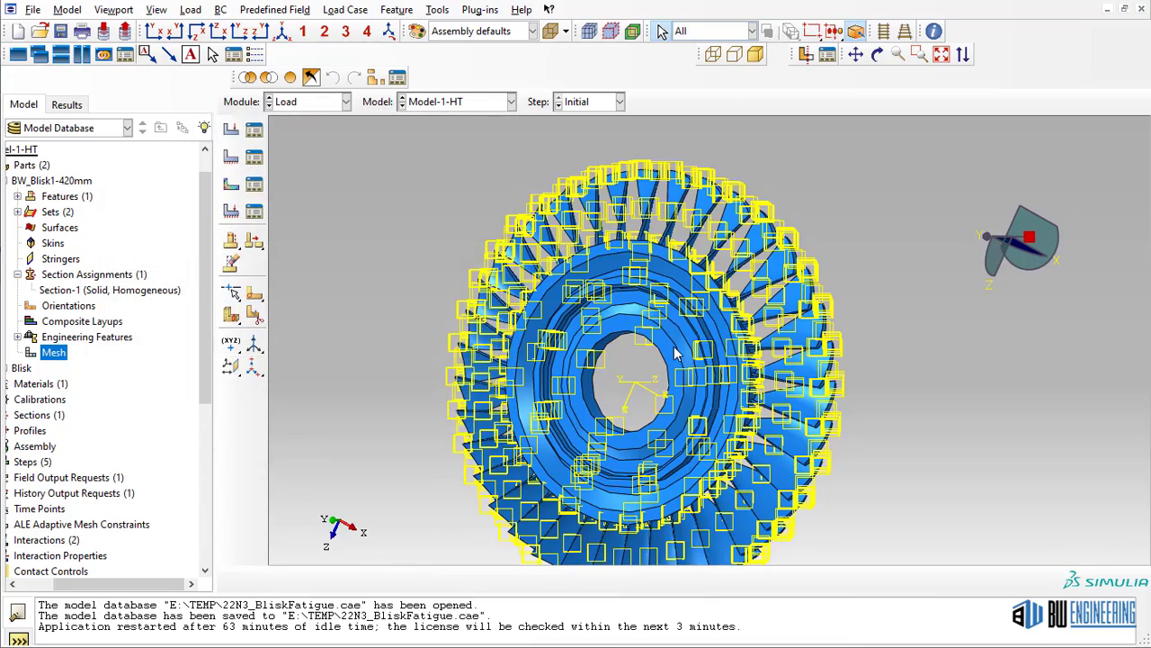
Step: Switch to the Mesh module to view the meshed blisk assembly
ctrl+alt+middle_drag(680, 331, 680, 282)
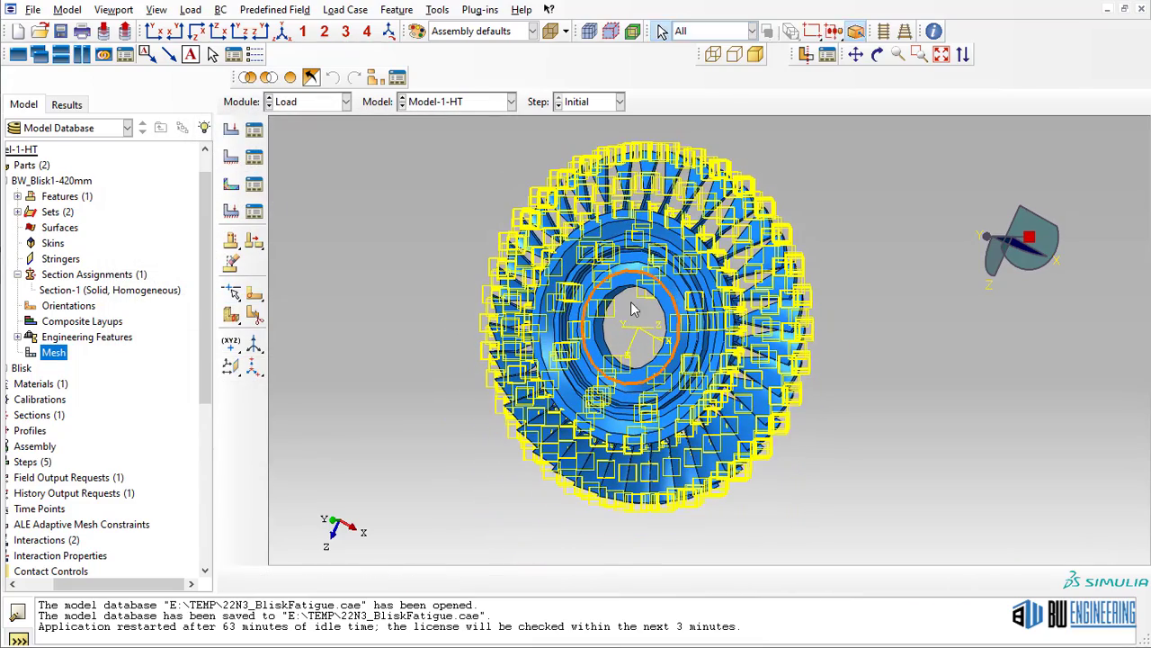
ctrl+alt+drag(680, 281, 688, 252)
click(305, 102)
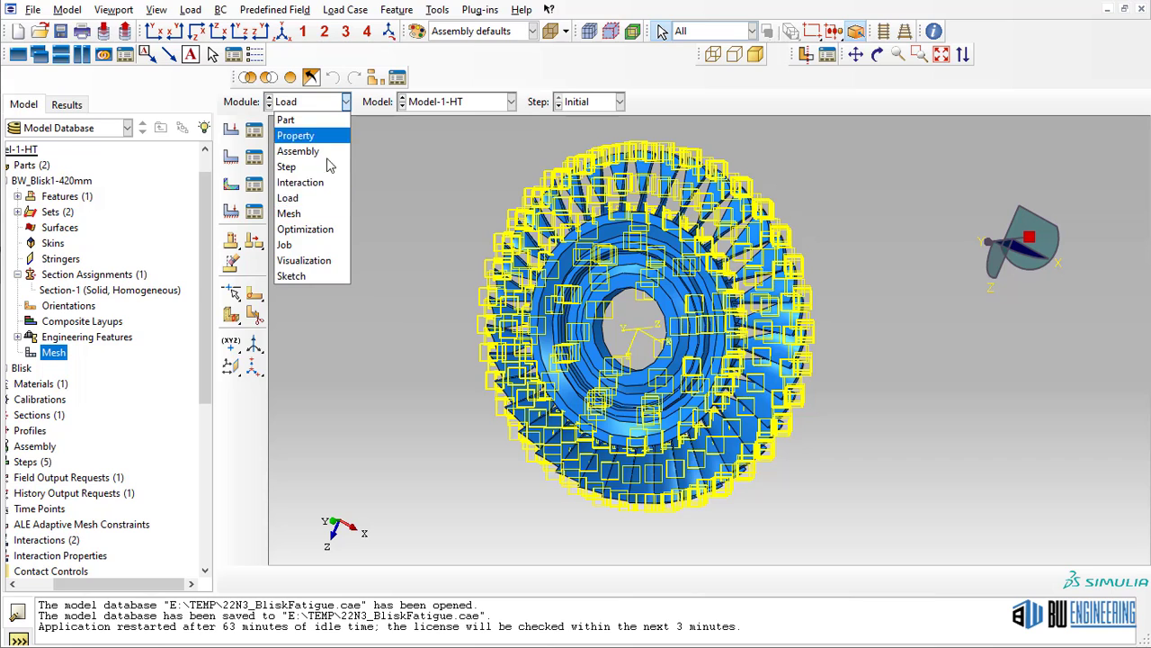
click(317, 216)
Step: Switch to the Job module and open the results of Job-1 for Model-1-HT
click(306, 102)
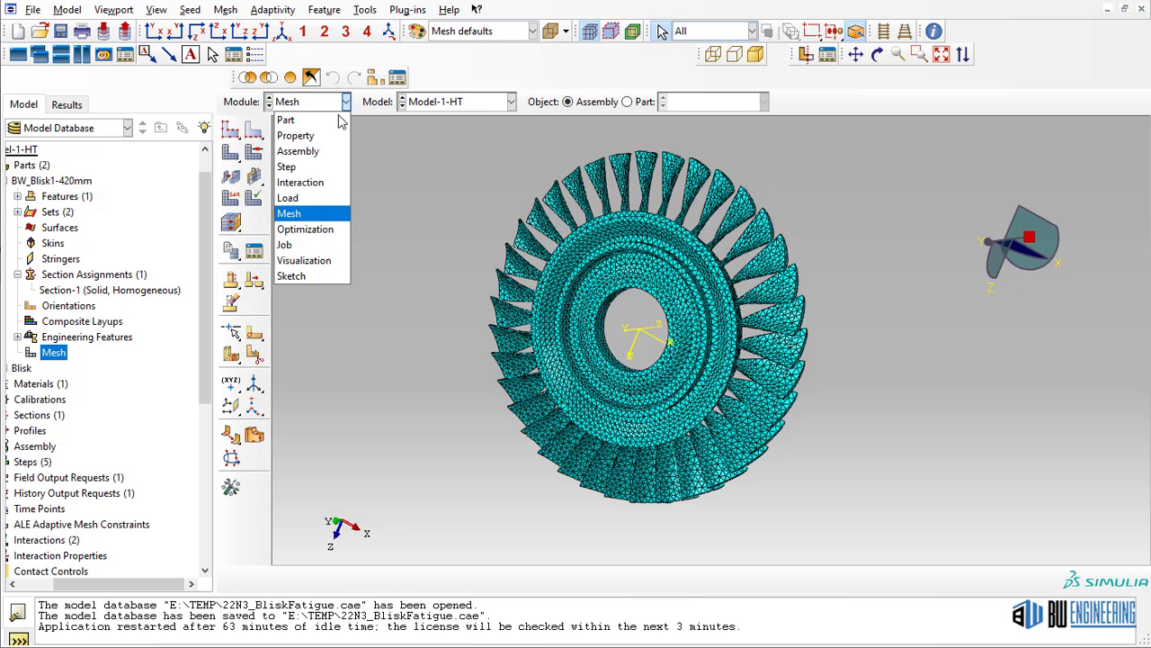
click(314, 244)
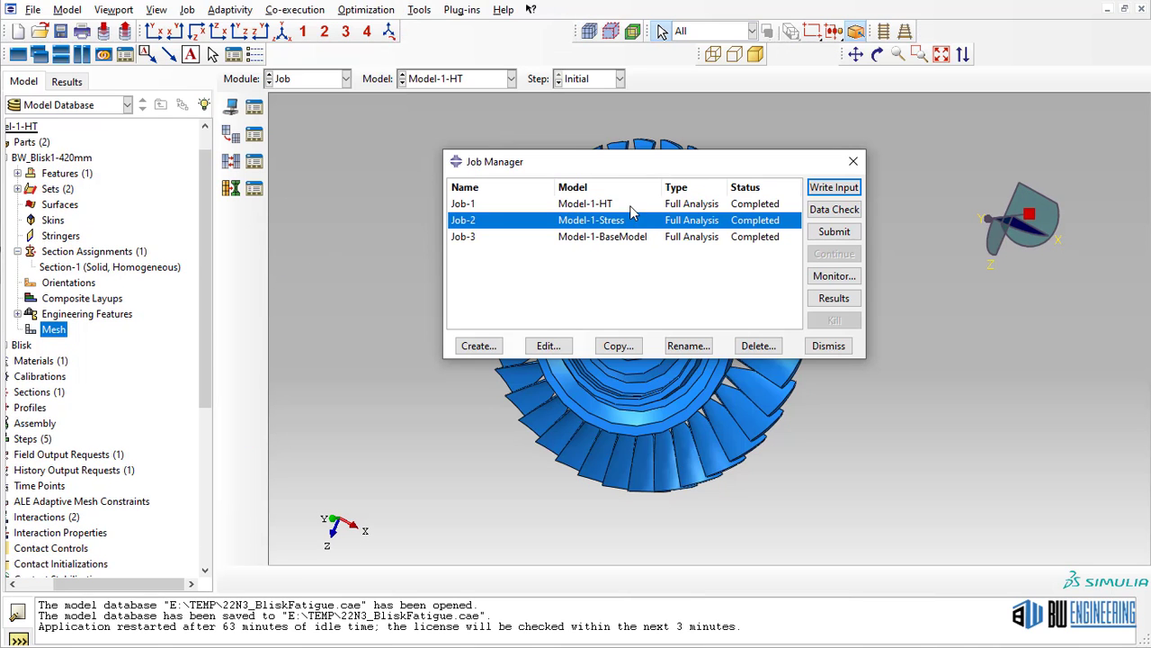
click(630, 204)
click(834, 298)
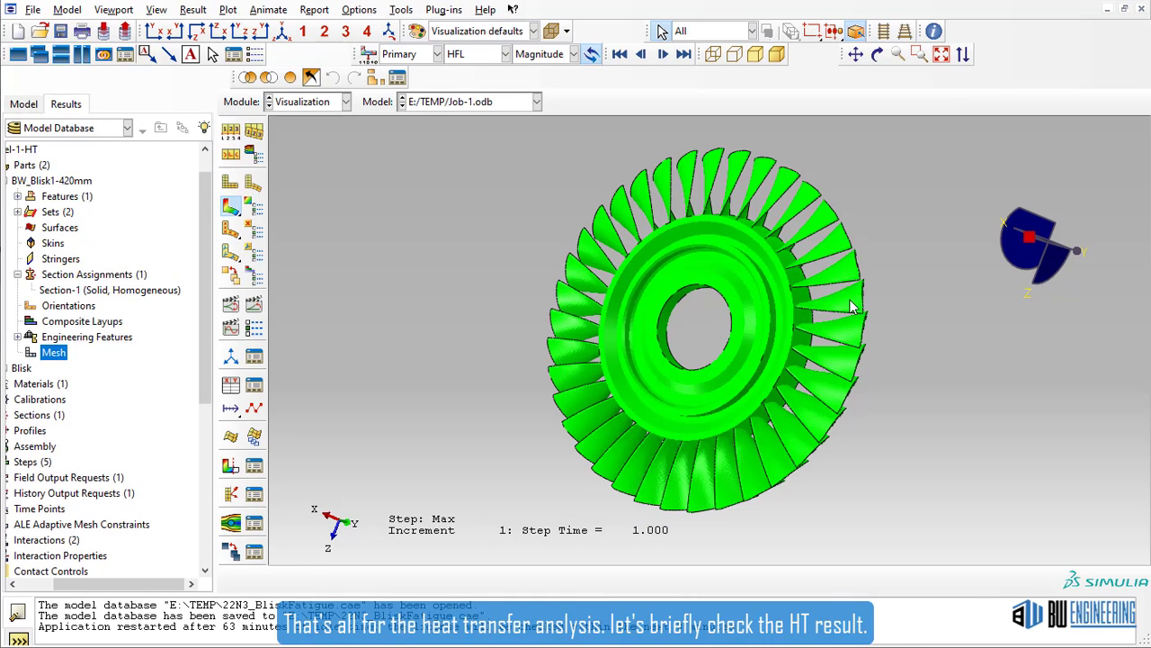
Step: Examine the HFL magnitude contour on the blisk and check the available output variables, keeping HFL
click(265, 211)
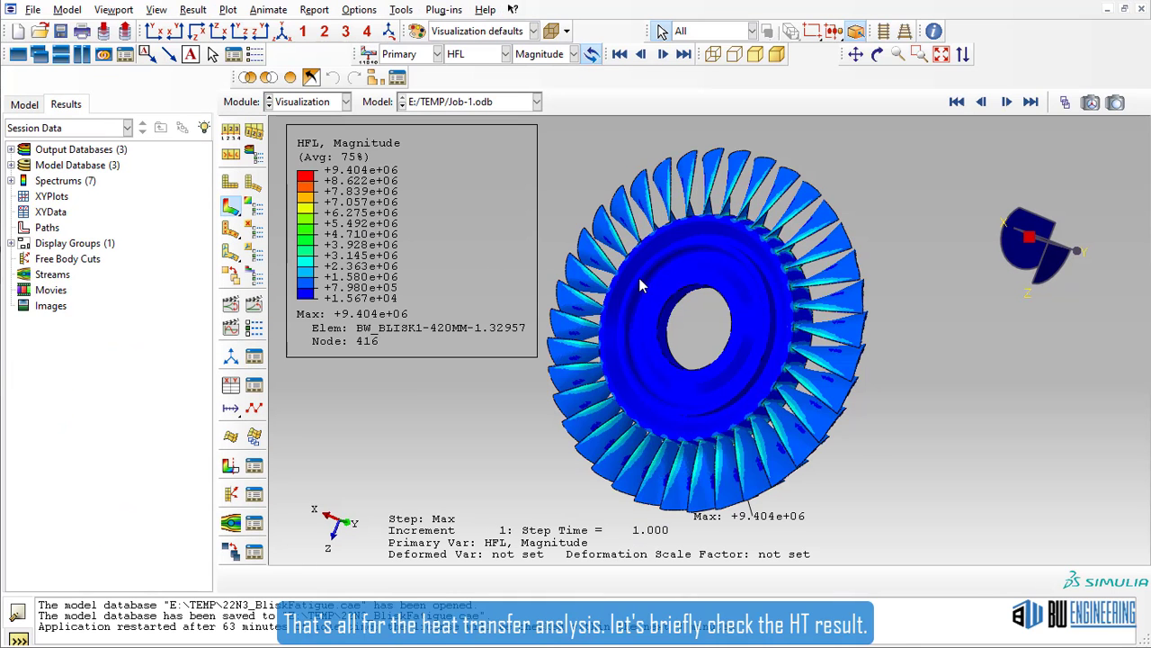
ctrl+alt+drag(640, 284, 638, 267)
click(484, 54)
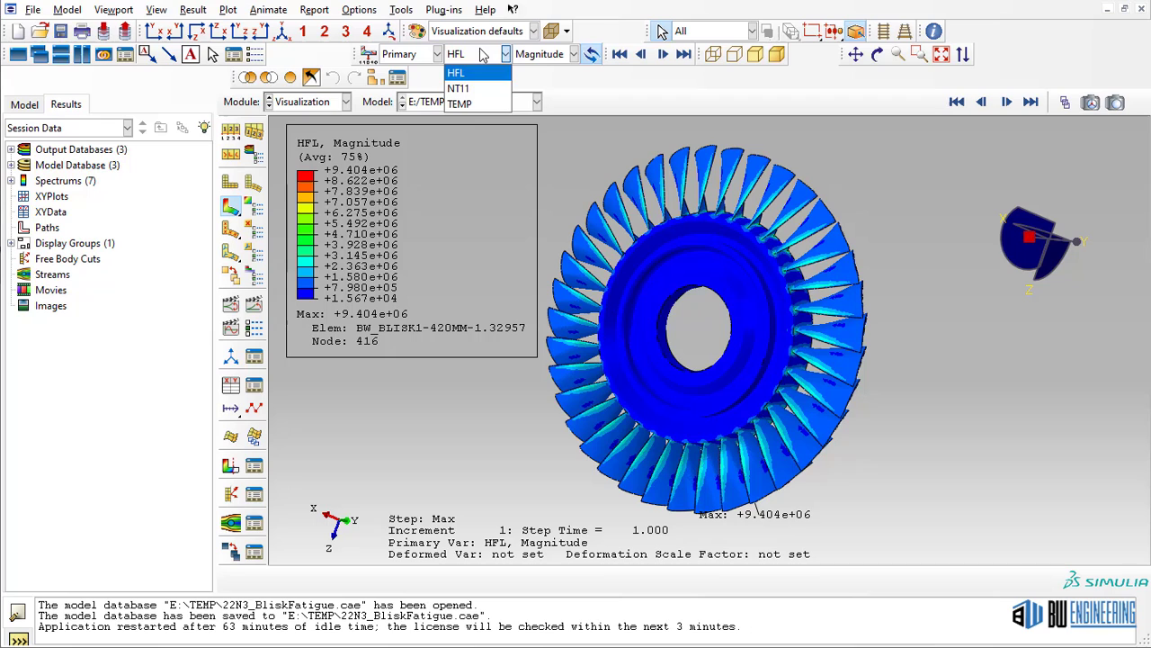
click(526, 187)
Step: Switch to the Step module and open field output request F-Output-1 of Model-1-HT from the Idle step
click(345, 102)
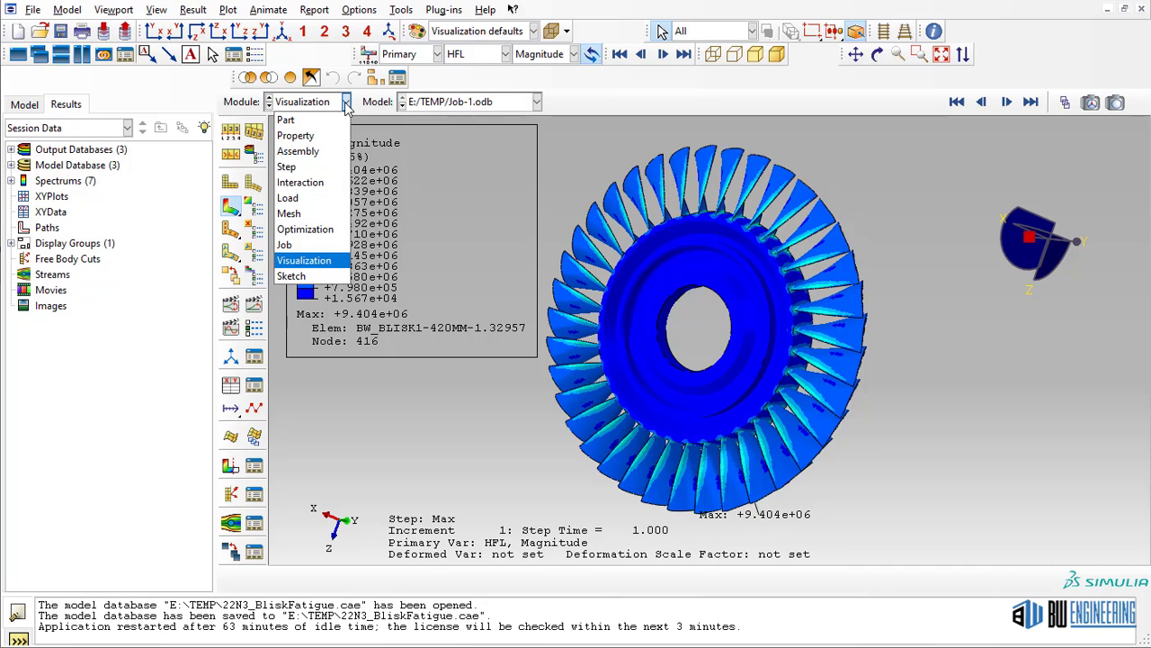
click(322, 167)
click(227, 9)
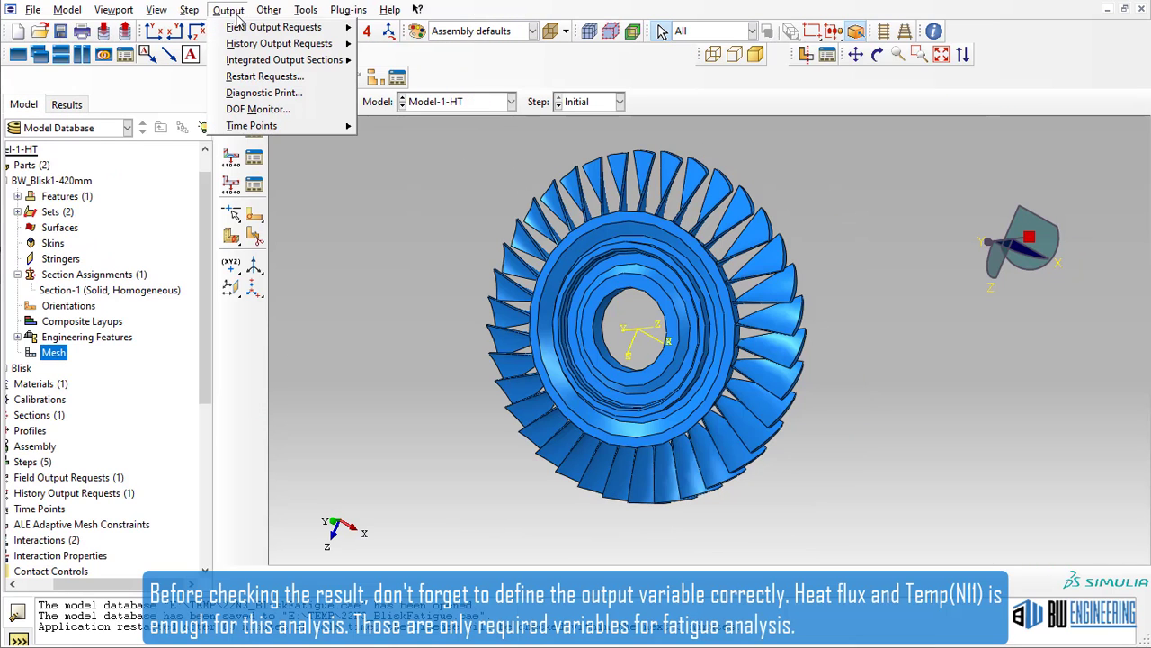
click(399, 30)
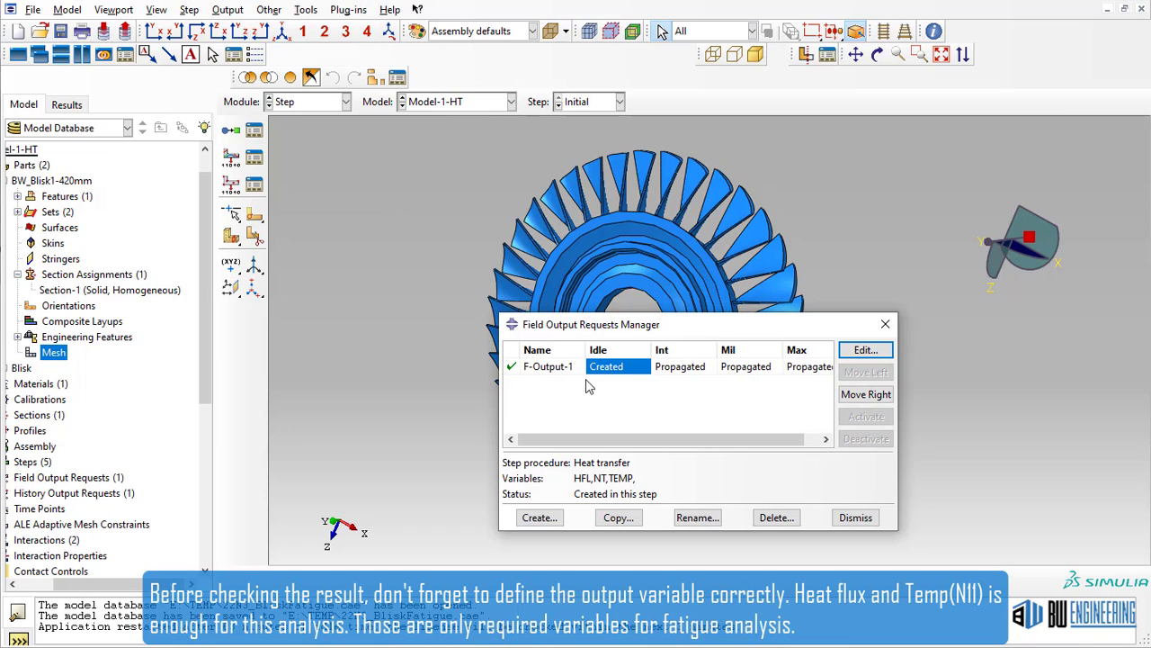
double_click(607, 375)
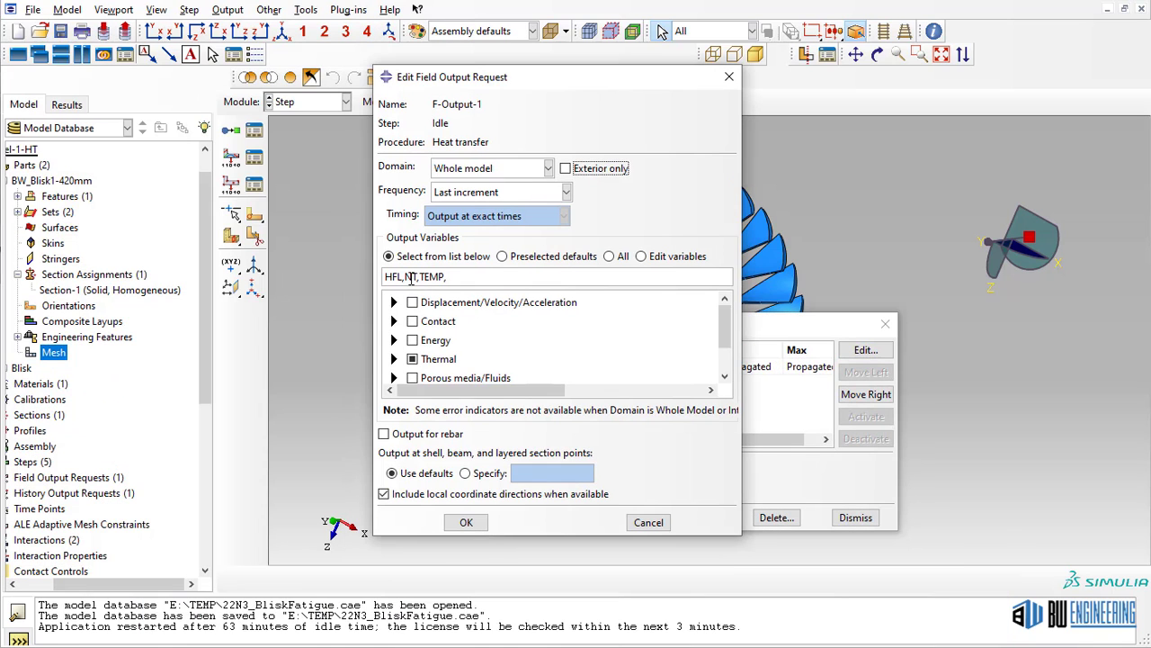
Step: Check the output variables requested in F-Output-1, discard any changes and close the Field Output Requests Manager
click(405, 278)
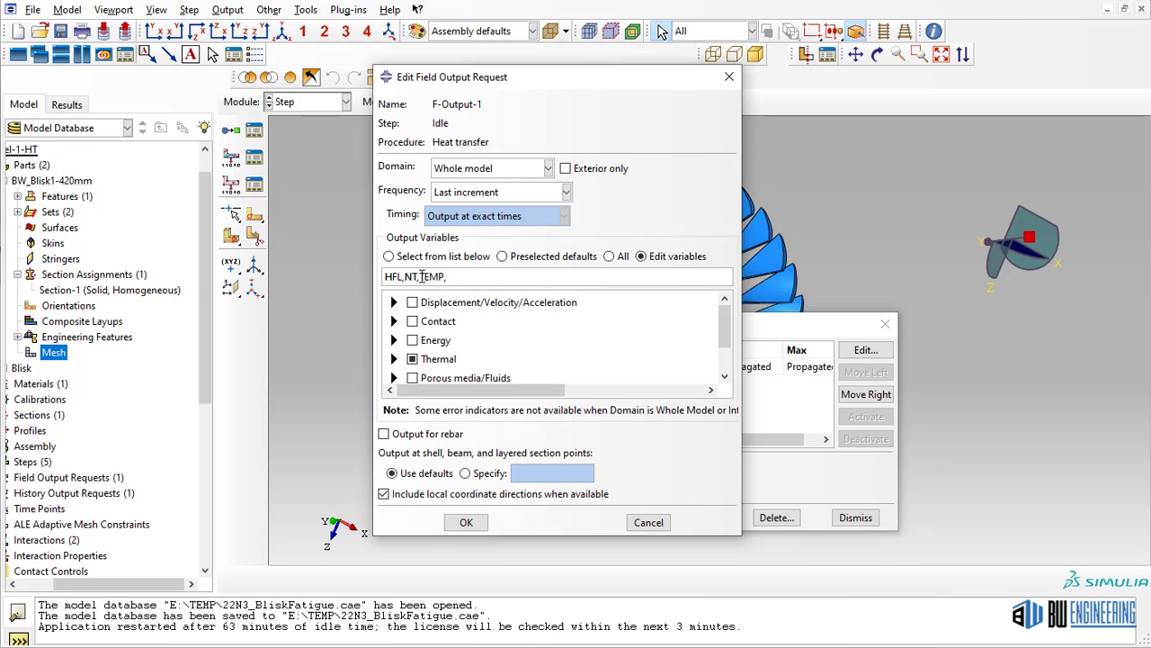
click(728, 77)
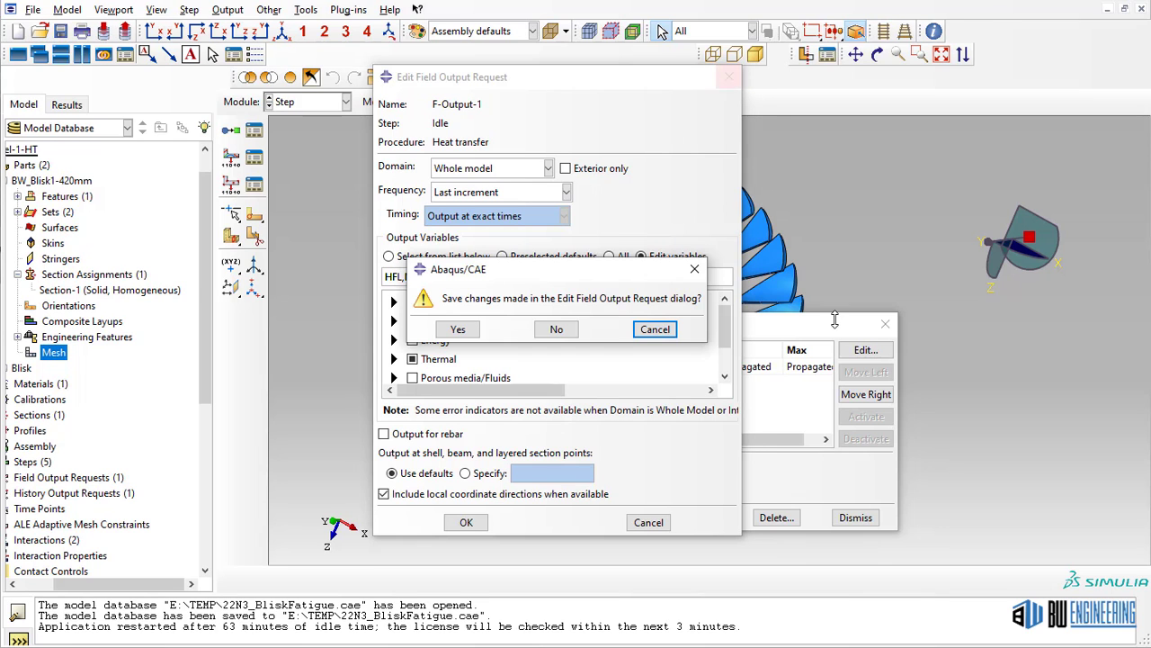
click(557, 332)
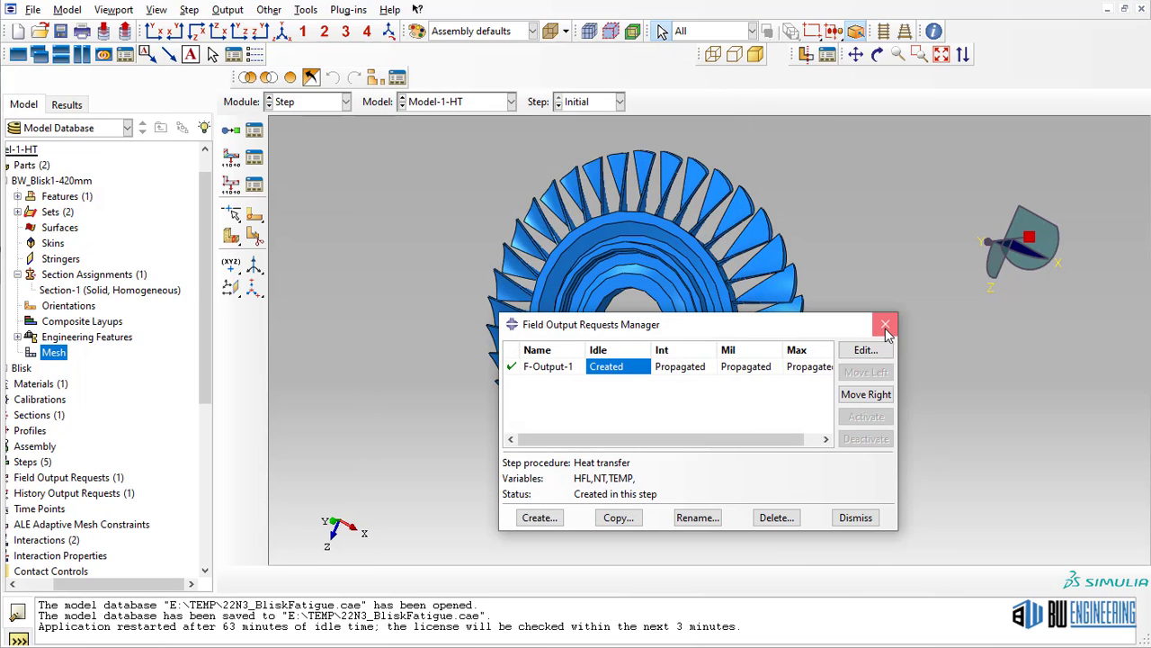
click(885, 324)
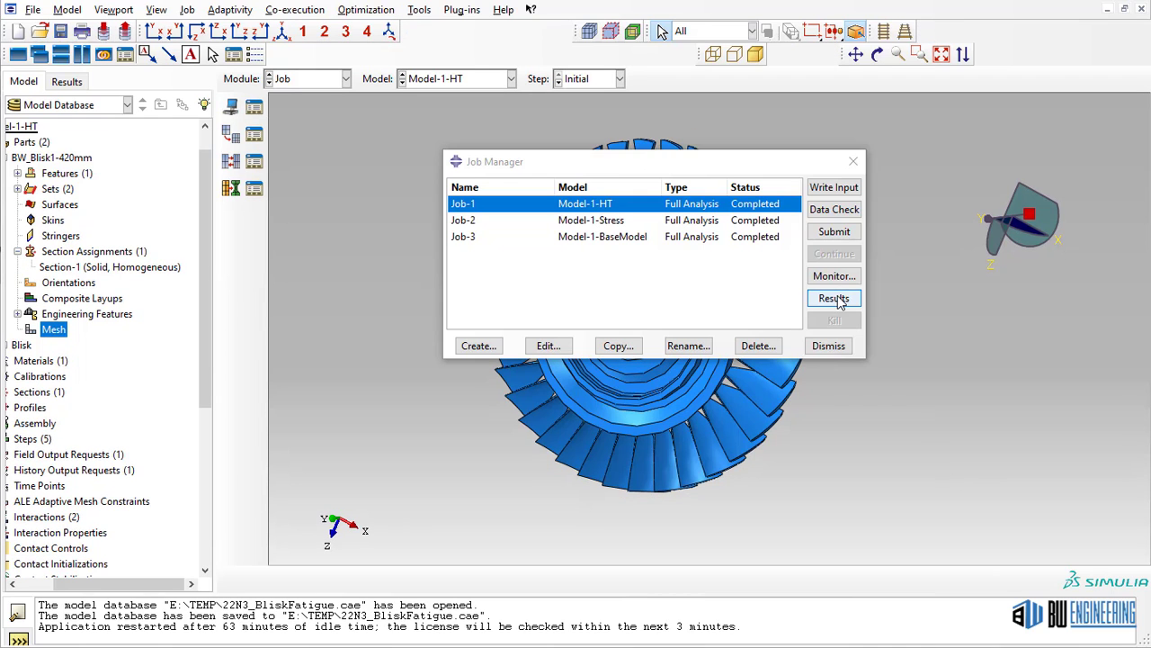
Step: Open the results of Job-1 and plot the TEMP contour on the blisk
click(834, 299)
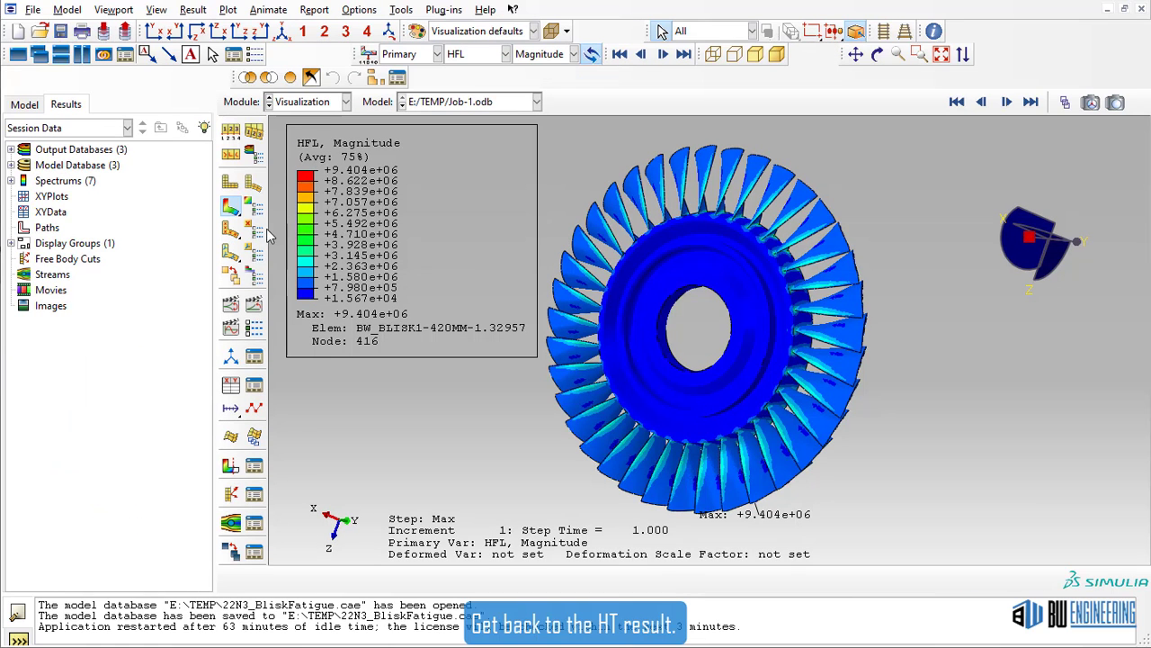
click(506, 54)
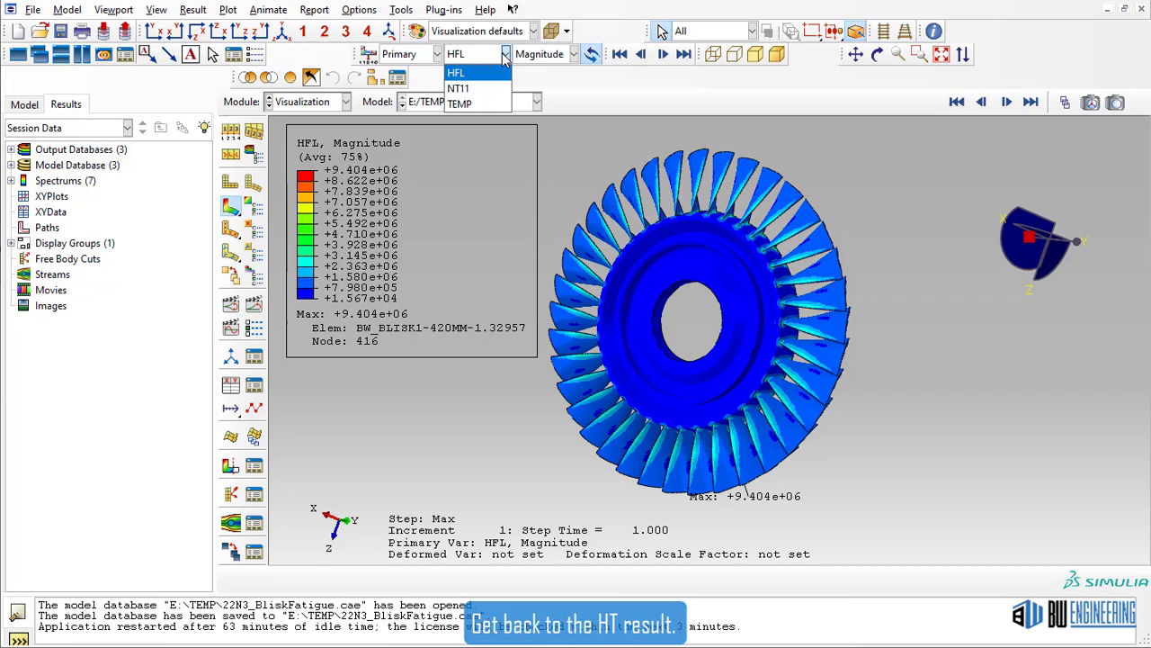
click(488, 100)
scroll(706, 223, up, 2)
ctrl+alt+drag(706, 221, 754, 211)
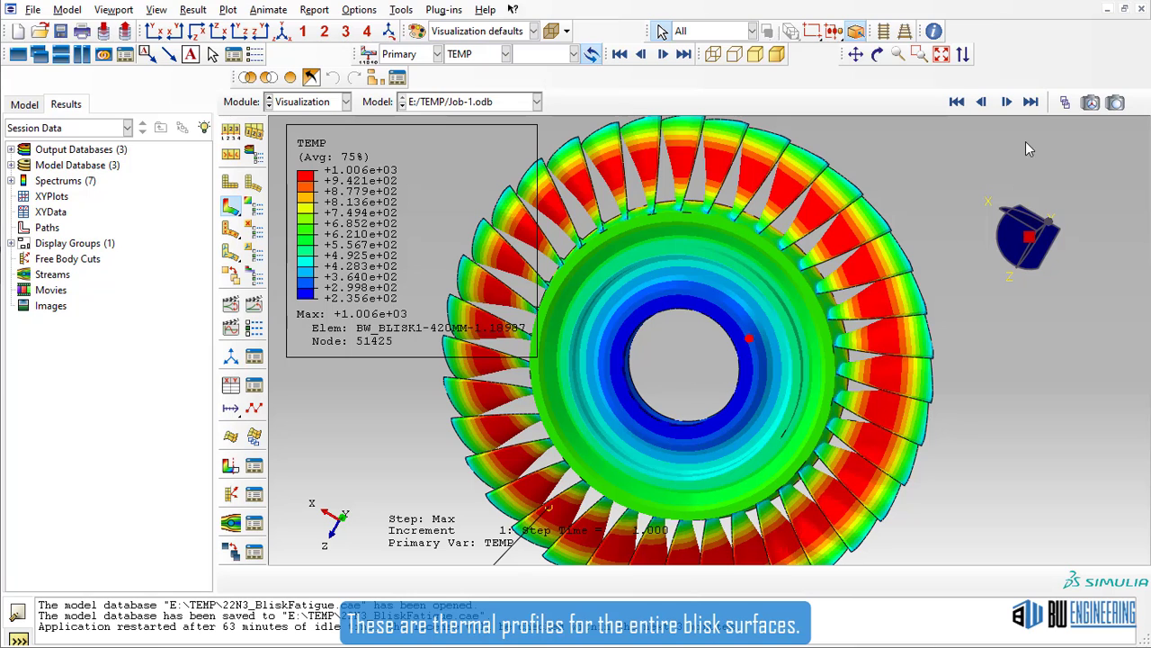
Step: Compare the TEMP contour at the Idle, Mil and Max frames with the Frame Selector, ending at Max, and close the selector
click(1064, 103)
drag(1075, 192, 935, 198)
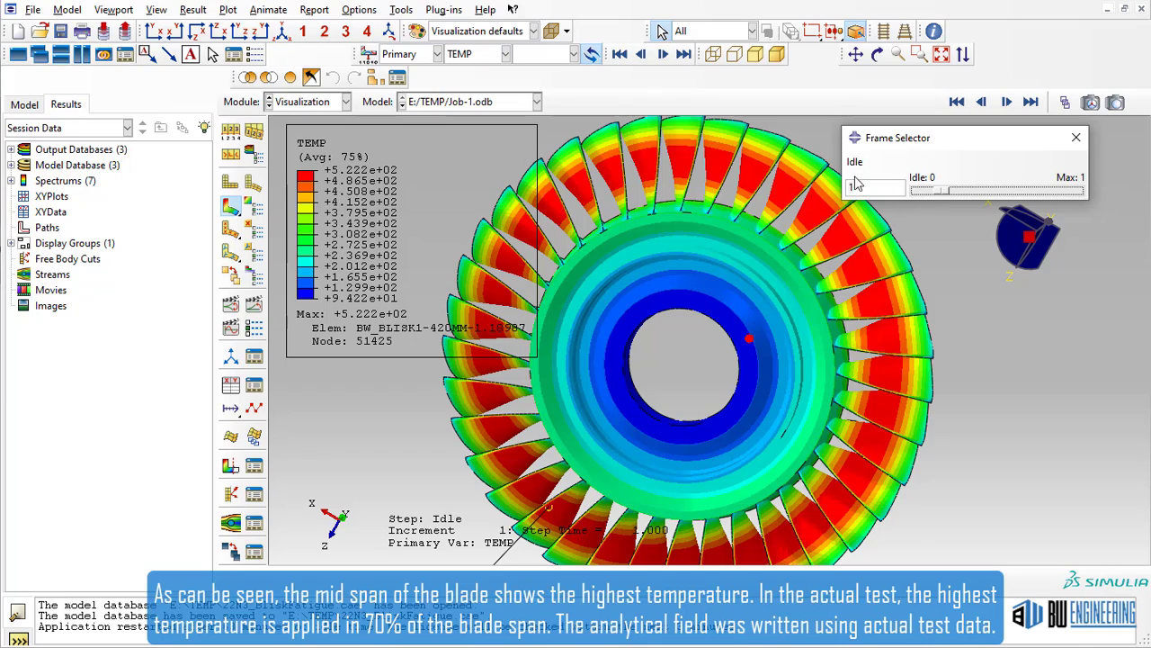
drag(710, 342, 369, 209)
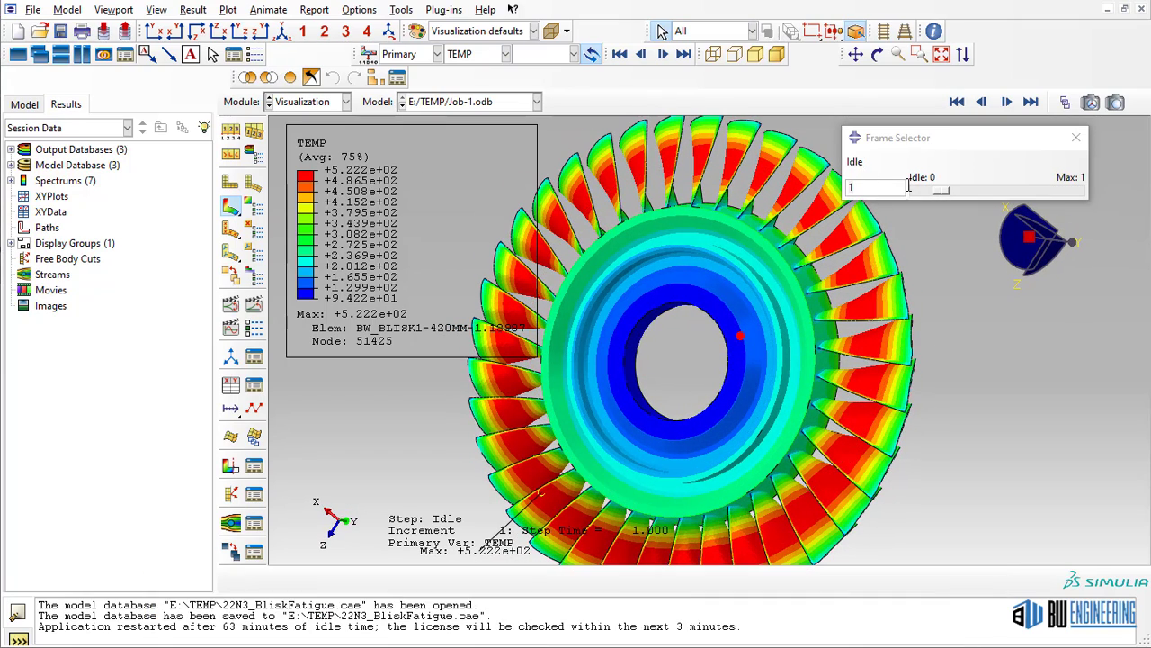
drag(935, 193, 1030, 197)
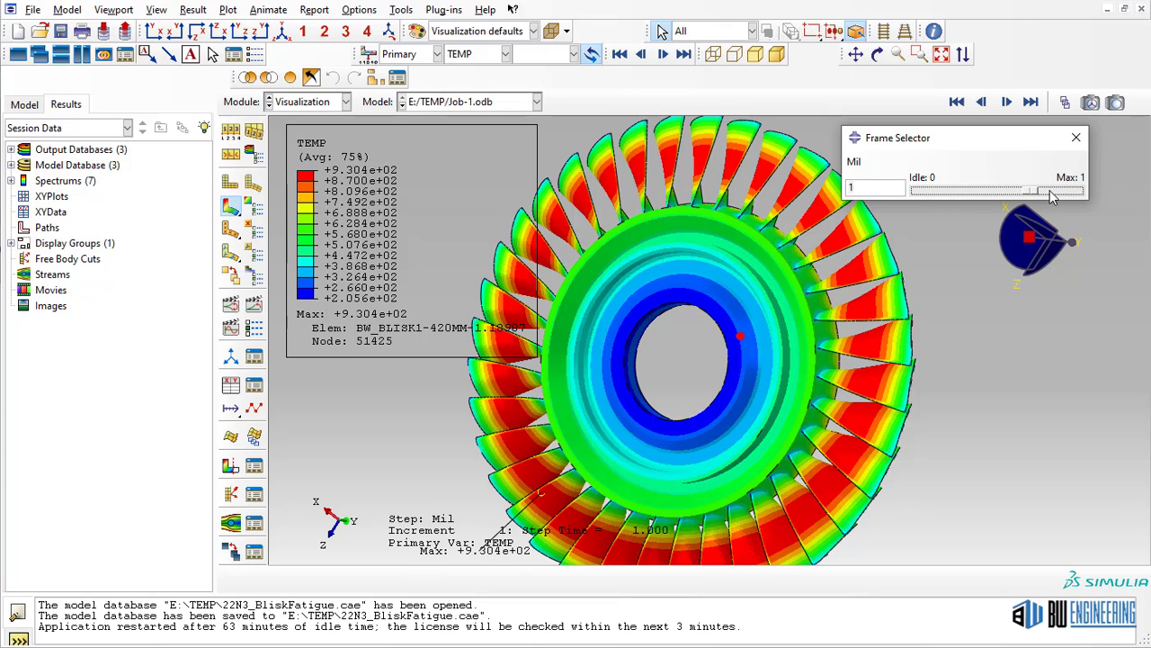
drag(1034, 193, 1077, 193)
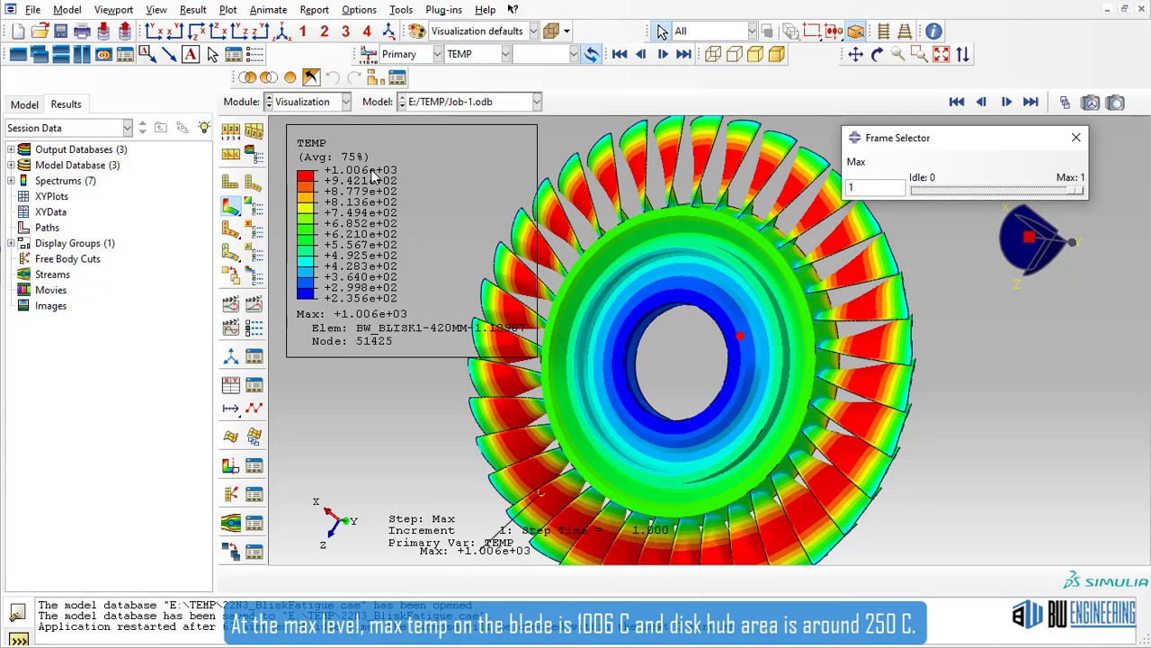
ctrl+alt+drag(522, 260, 726, 284)
click(1076, 137)
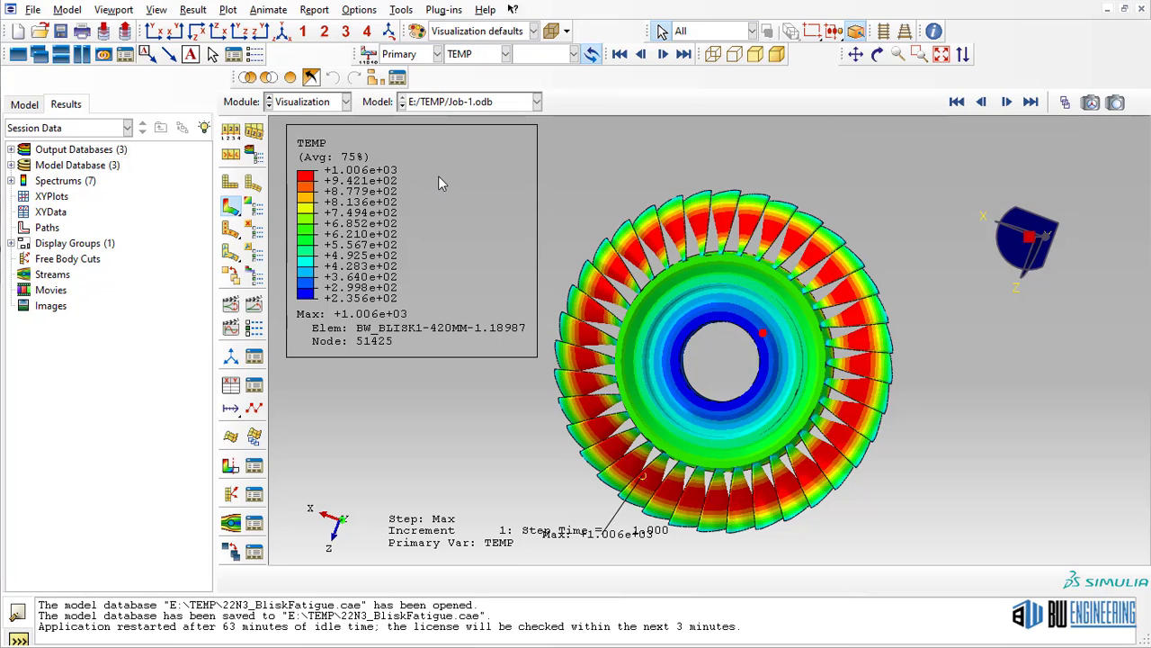
Step: Return to the model tree, collapse Model-1-HT, and briefly open and close the attributes of Model-1-Stress
click(25, 105)
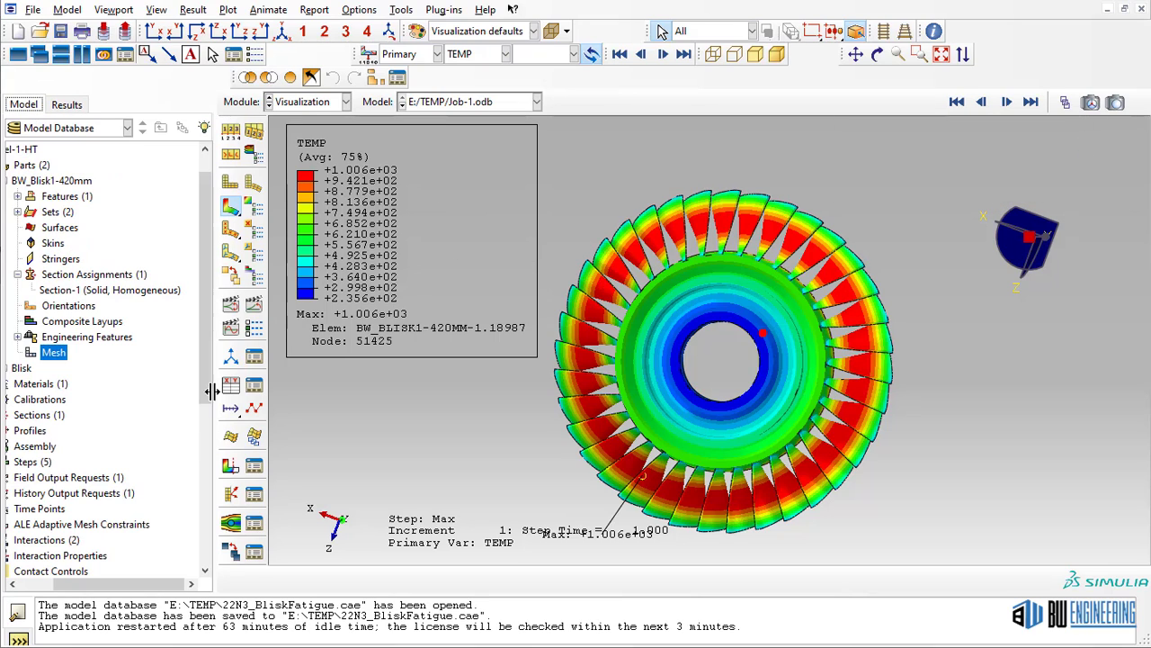
drag(114, 585, 66, 584)
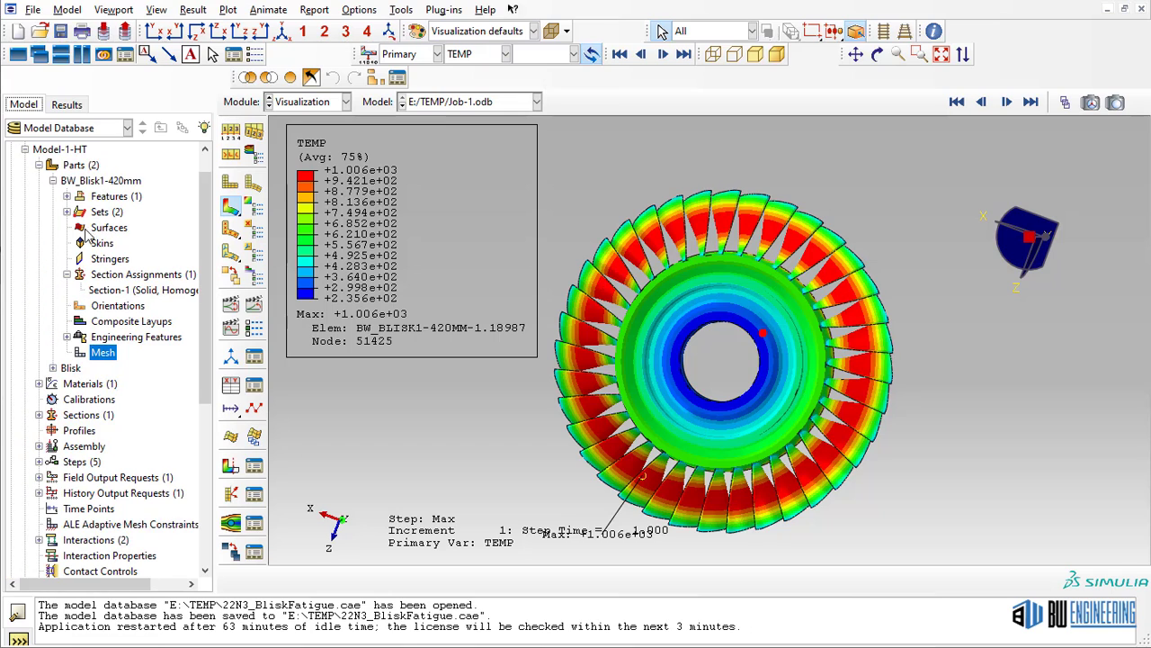
click(26, 150)
click(70, 181)
double_click(72, 195)
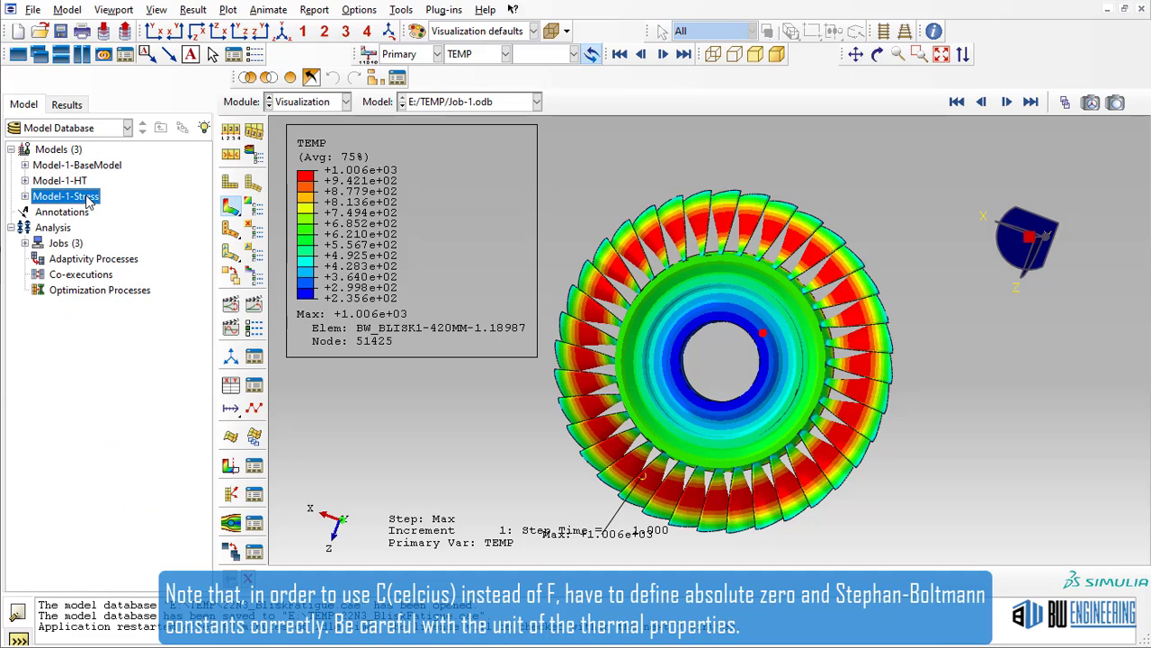
click(519, 120)
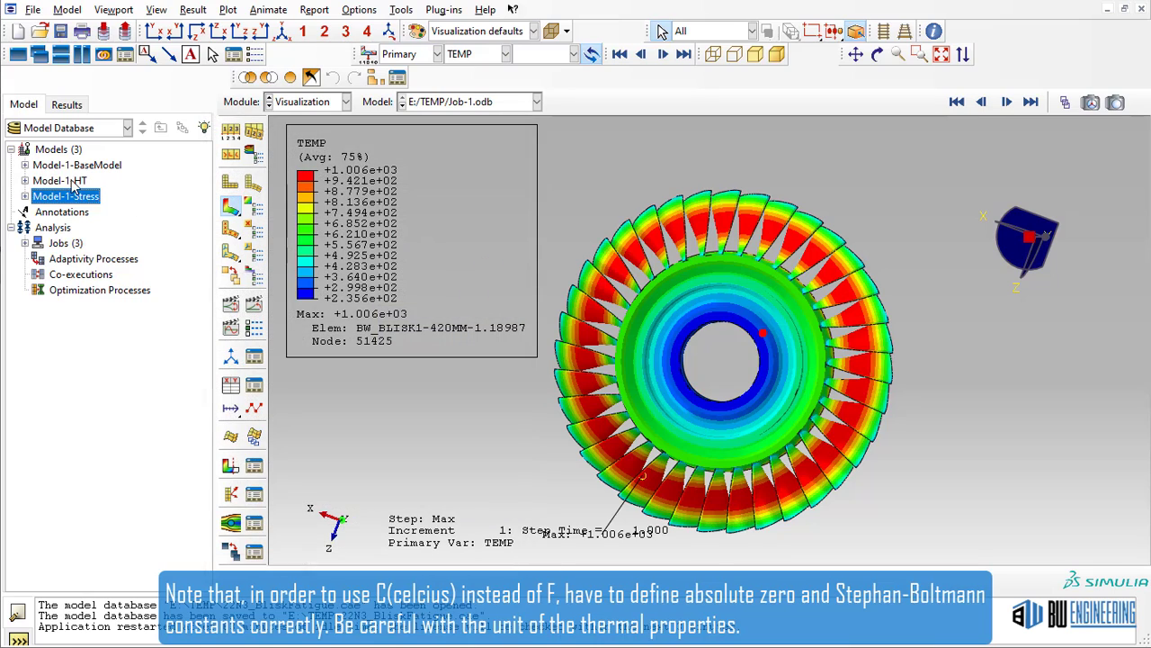
Step: Examine the absolute zero temperature and Stefan-Boltzmann constant in the attributes of Model-1-HT, and close the dialog
click(74, 183)
right_click(75, 184)
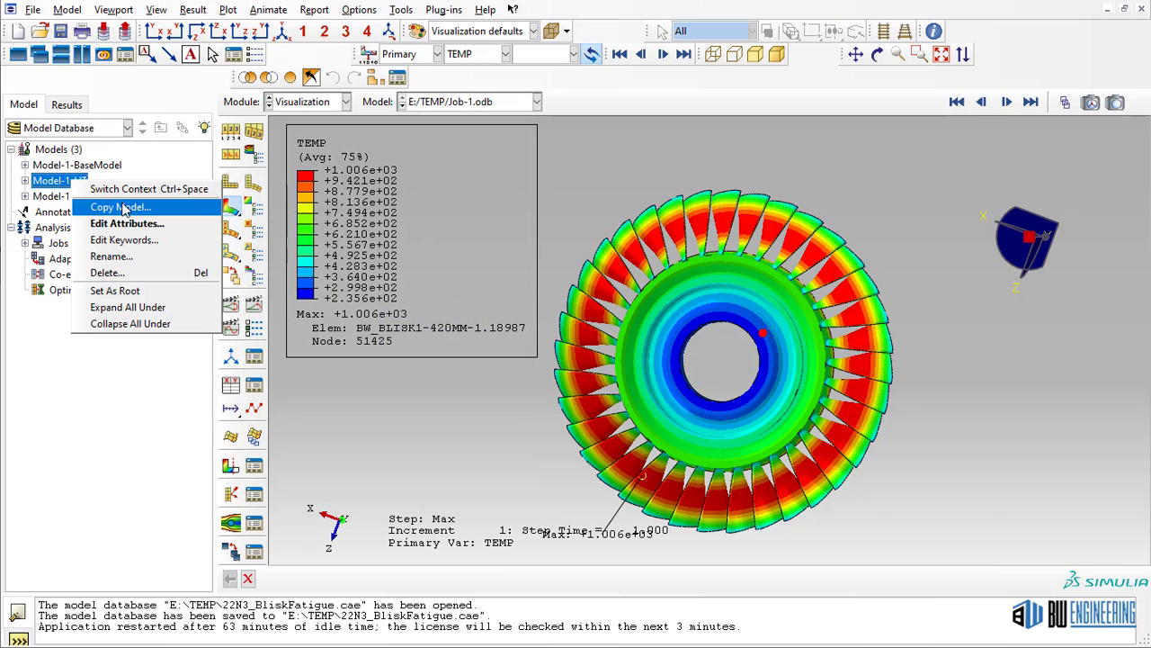
click(40, 198)
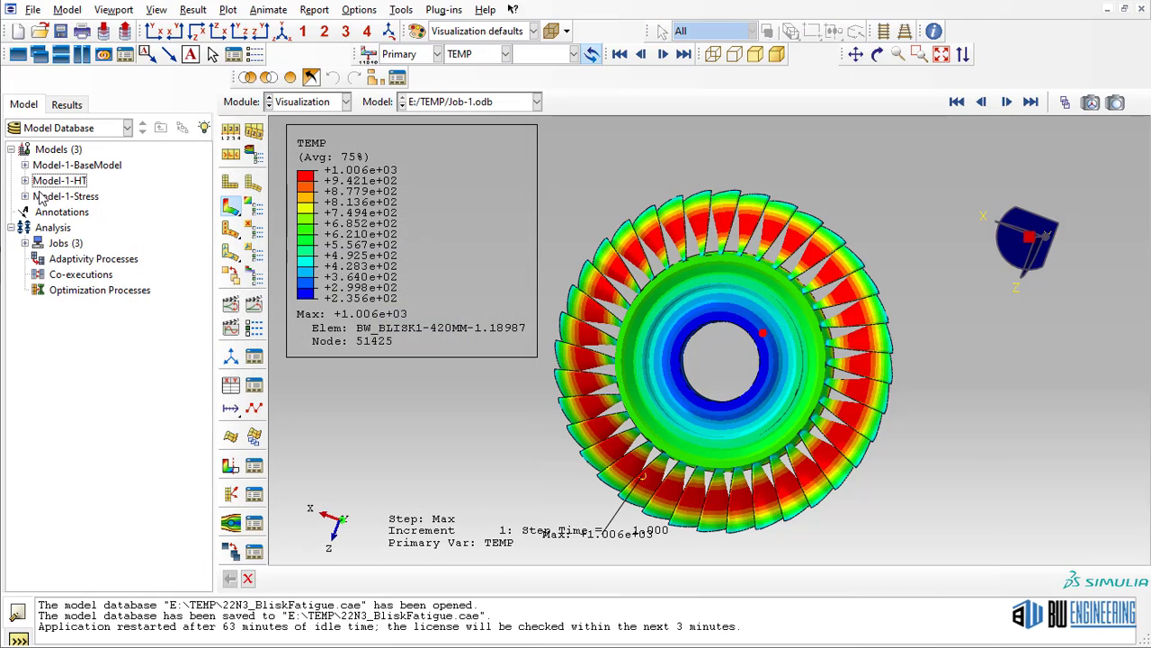
right_click(63, 186)
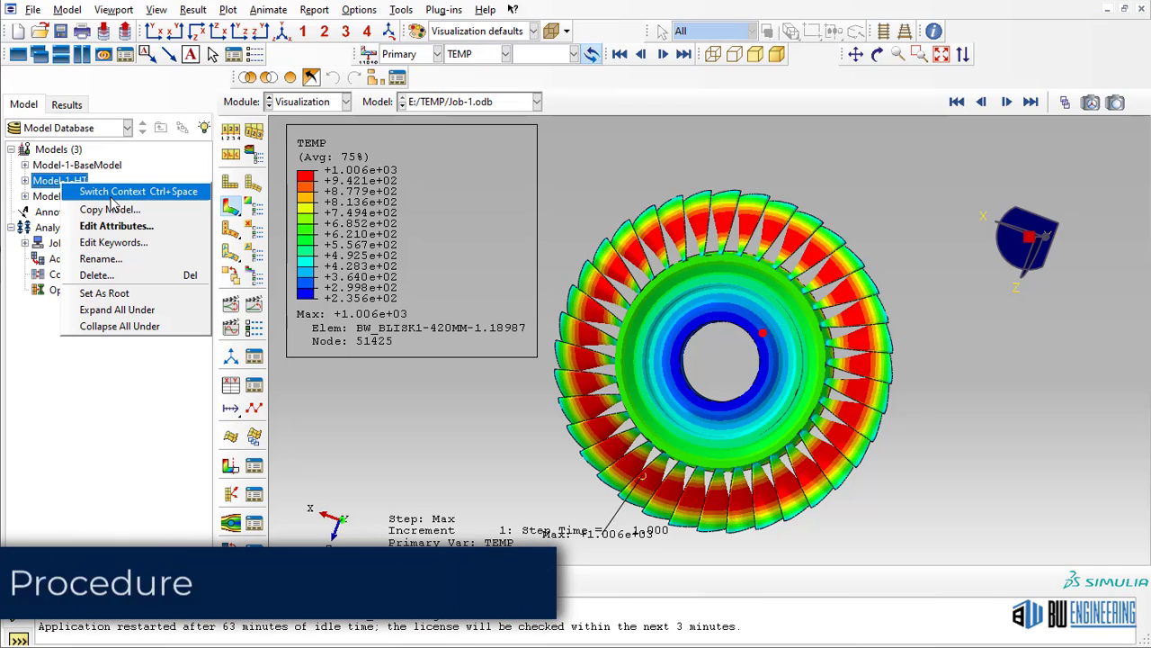
click(114, 227)
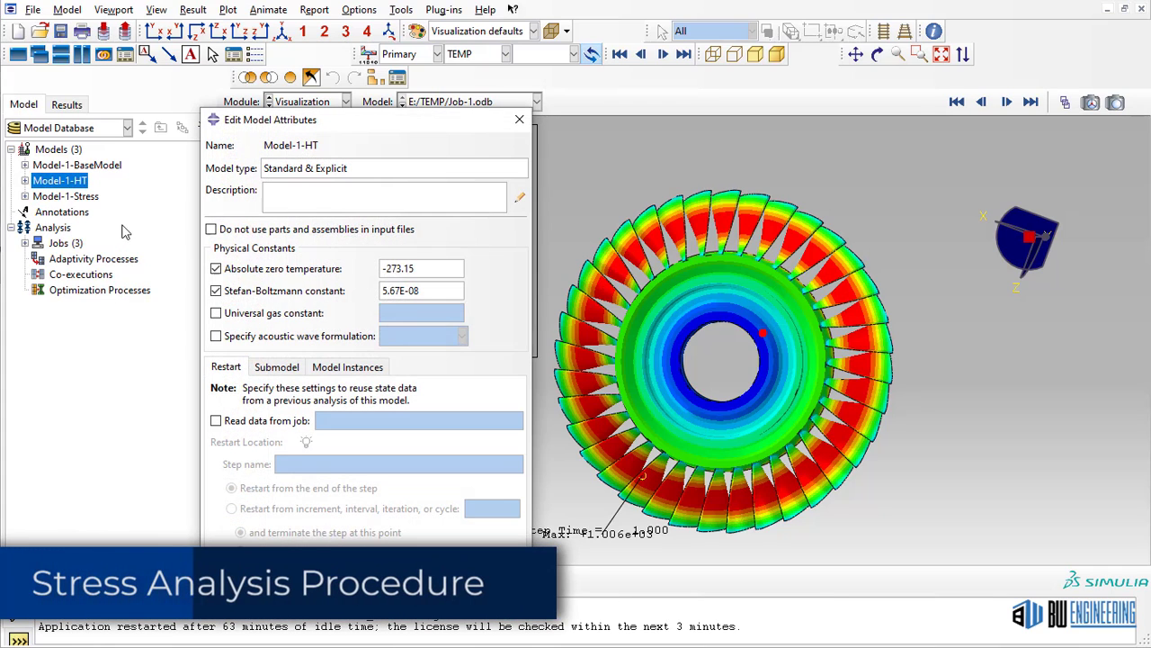
double_click(416, 269)
double_click(431, 289)
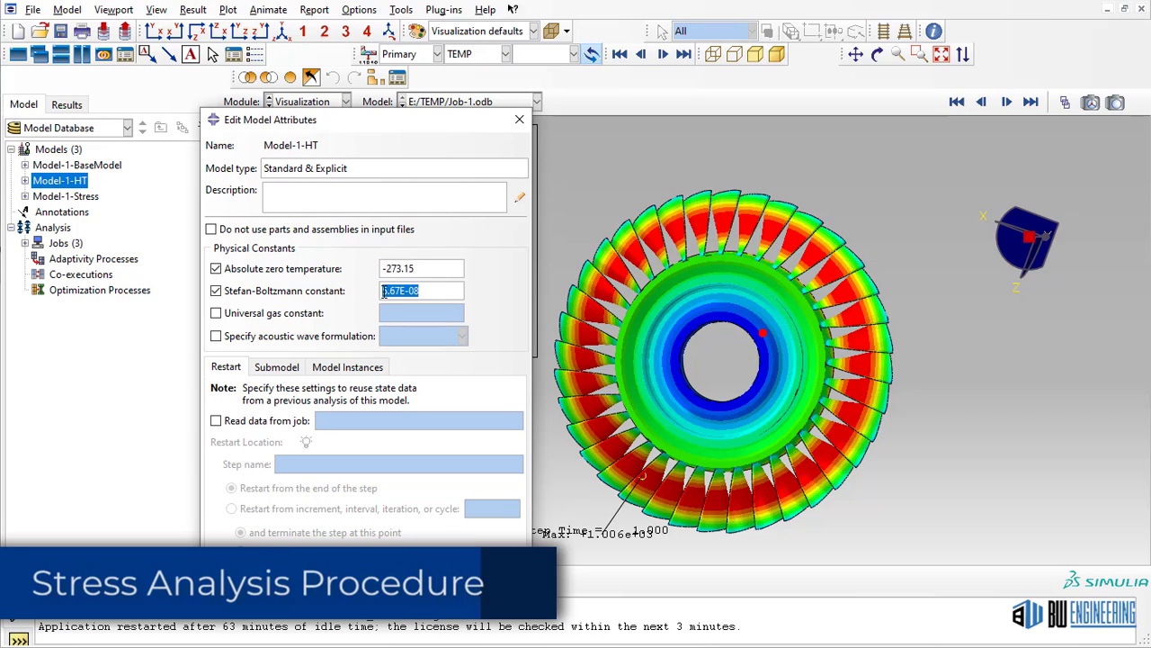
click(241, 589)
Step: Check the physical constants in the attributes of Model-1-Stress and close the dialog
click(68, 196)
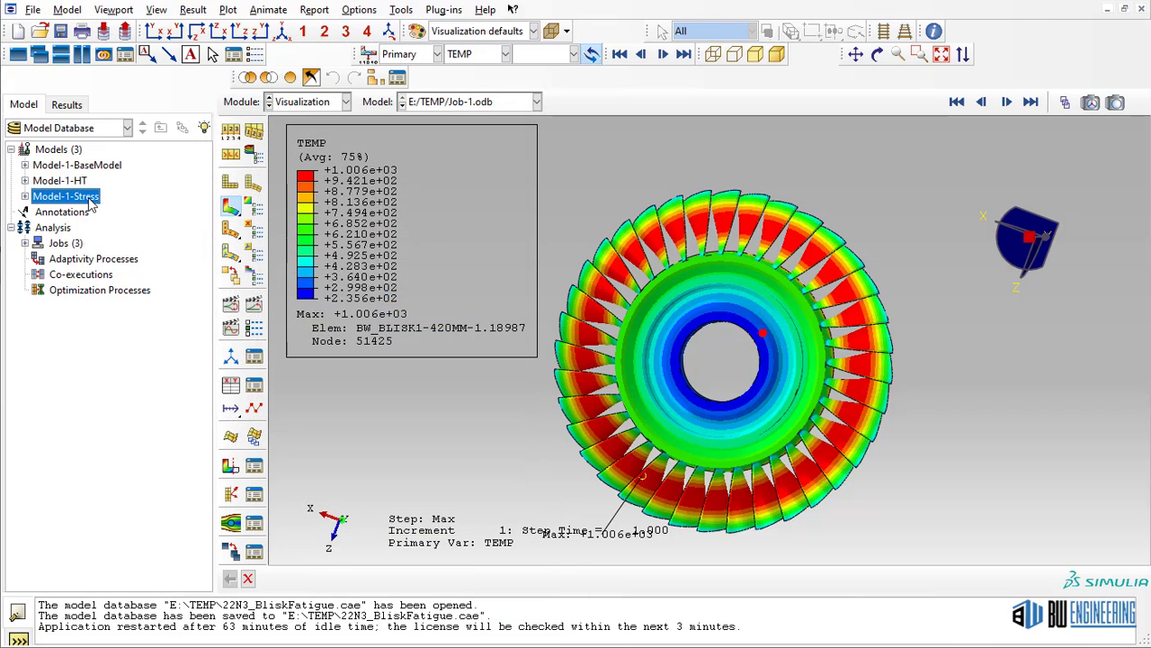
right_click(89, 198)
click(106, 241)
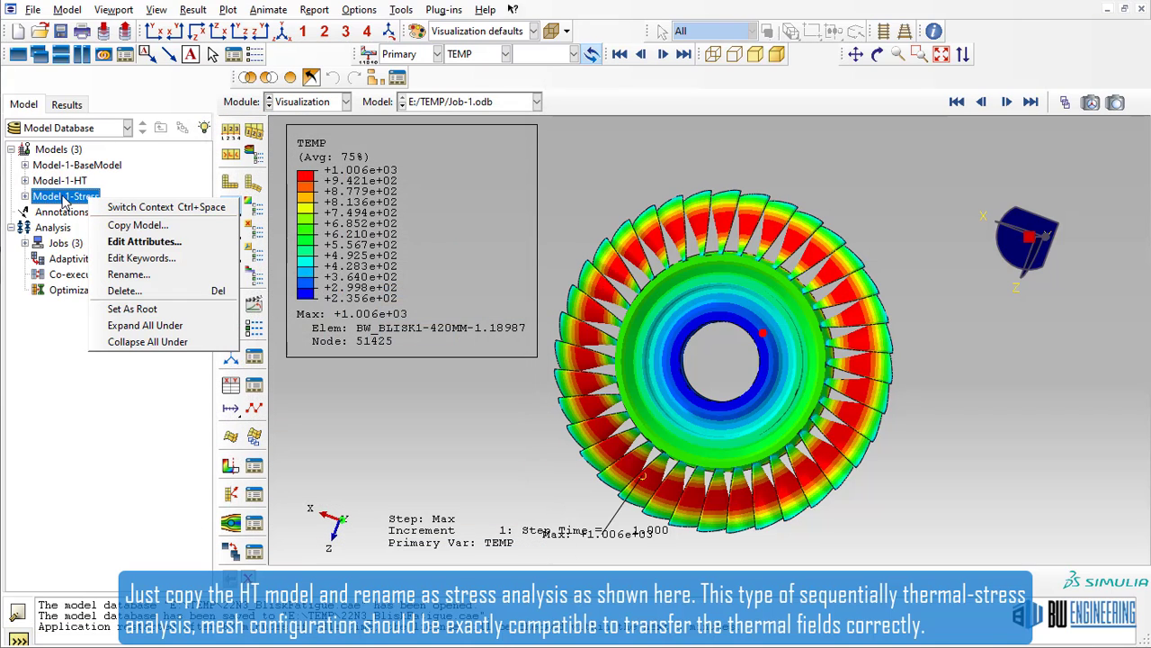
click(519, 120)
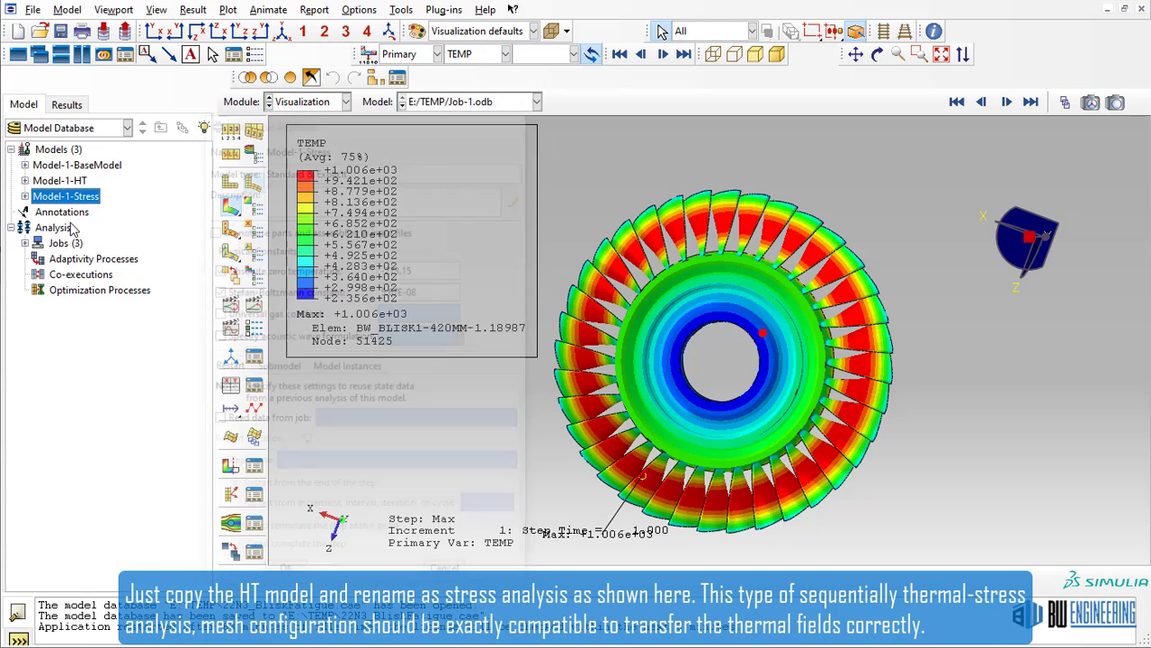
Step: Expand Model-1-Stress in the model tree to review its parts, IN718 material, section and analysis steps
click(25, 196)
click(81, 179)
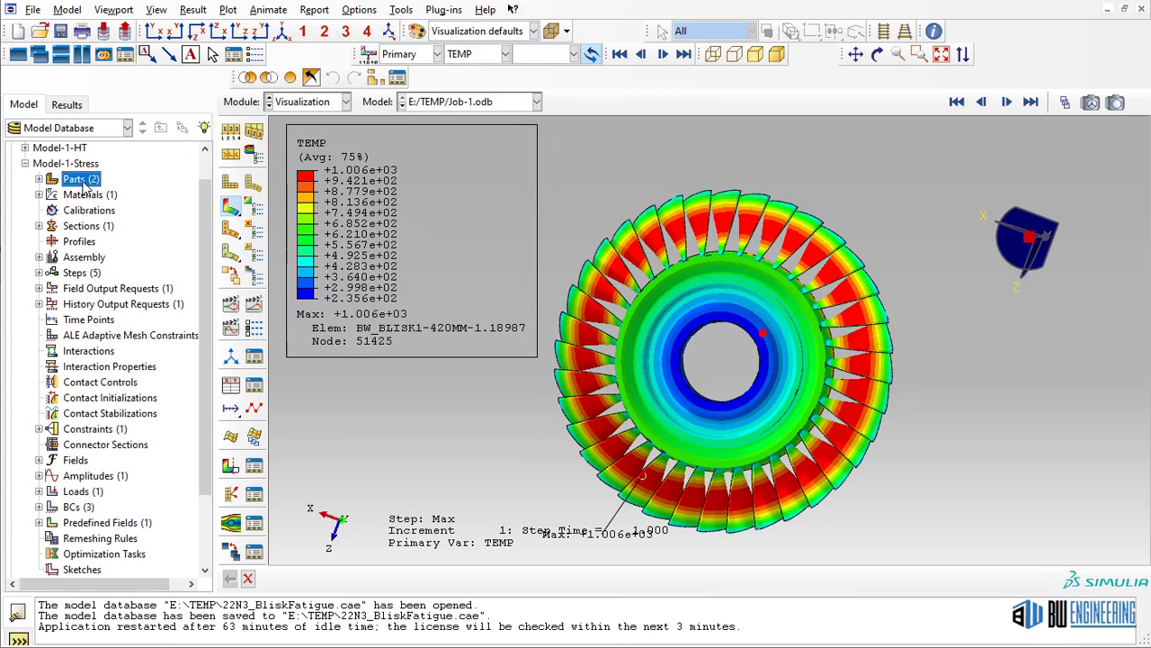
click(39, 194)
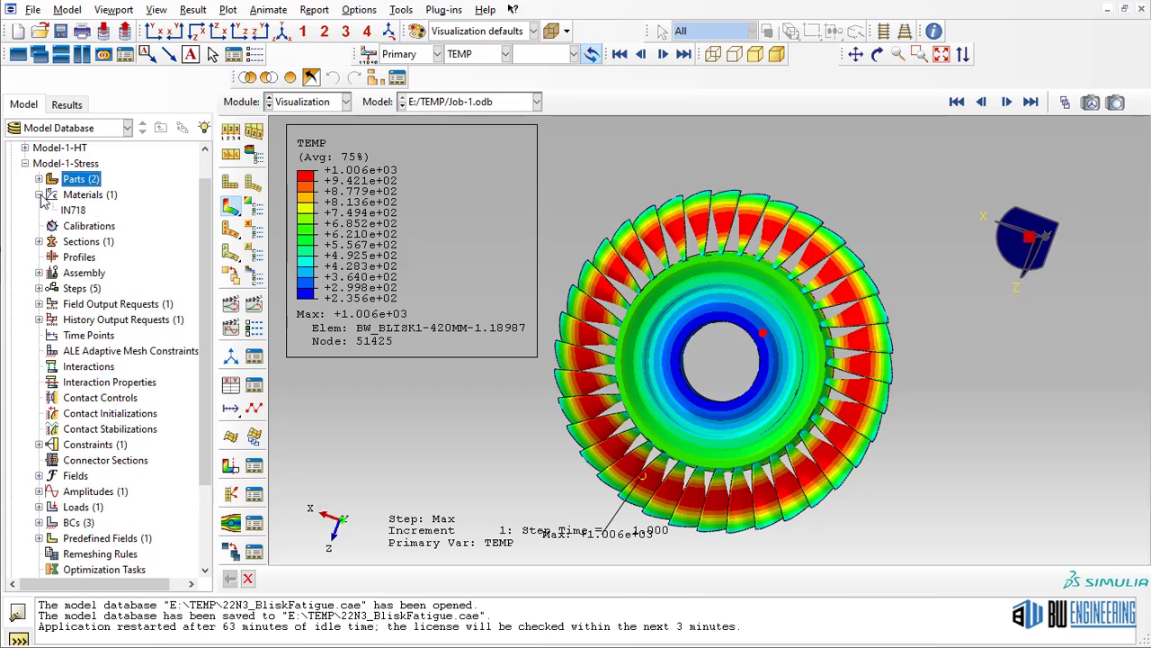
click(72, 209)
click(38, 241)
click(93, 257)
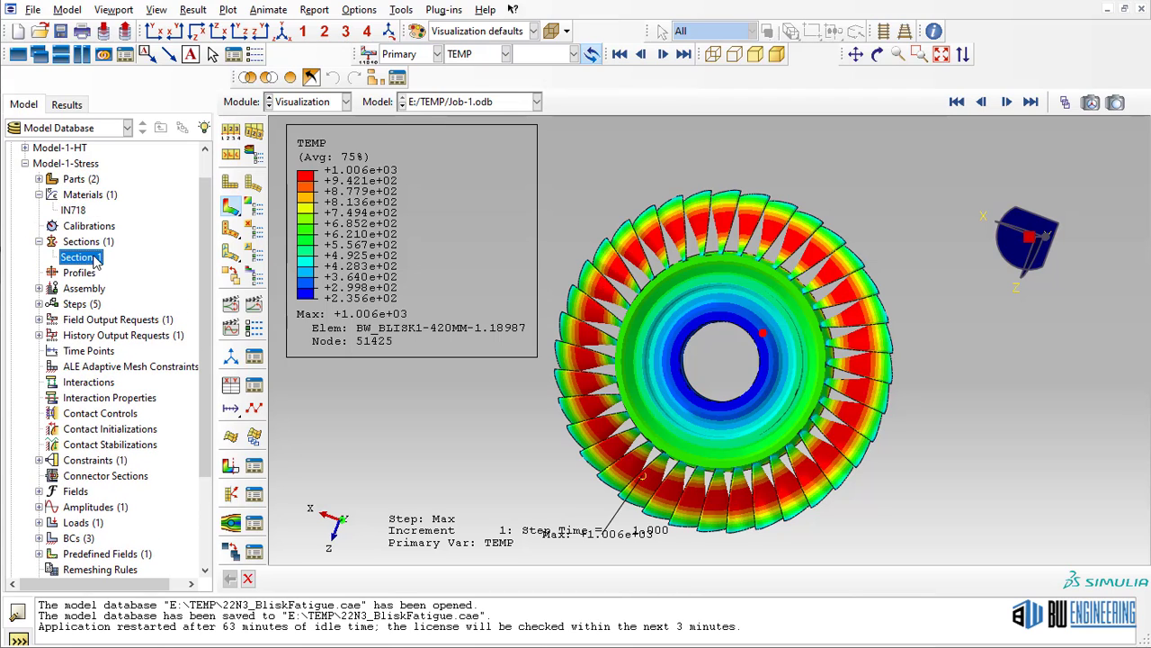
click(39, 303)
click(80, 304)
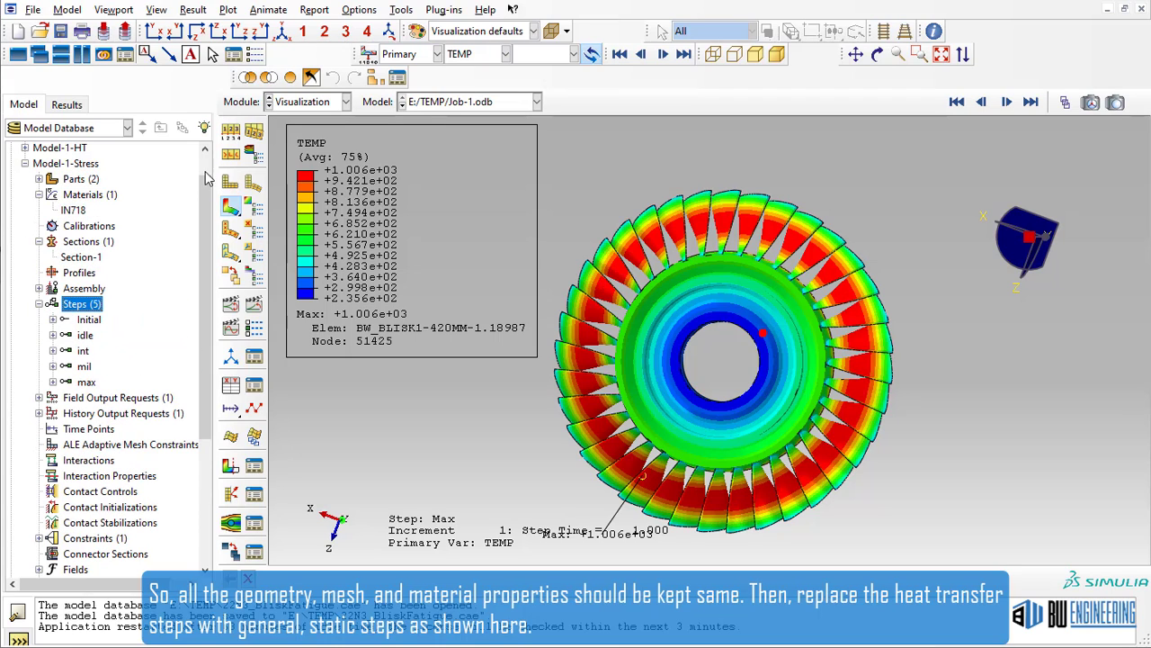
Step: Switch to the Step module and open the Step Manager for Model-1-HT to view its step procedures
click(316, 106)
click(306, 168)
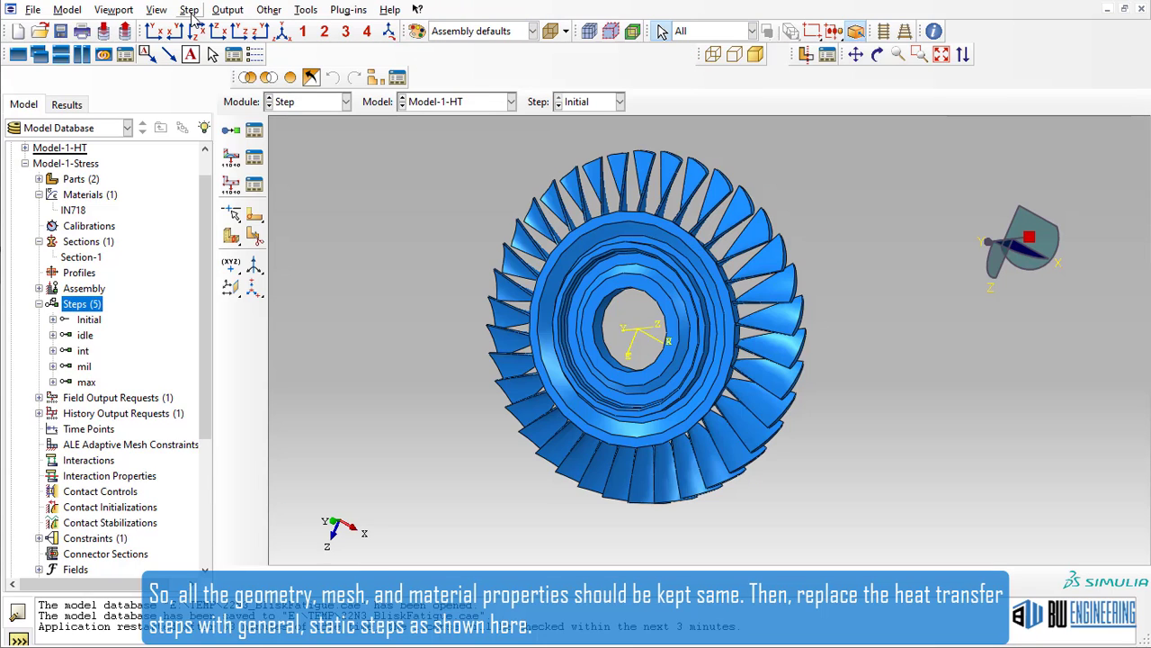
click(189, 9)
click(214, 27)
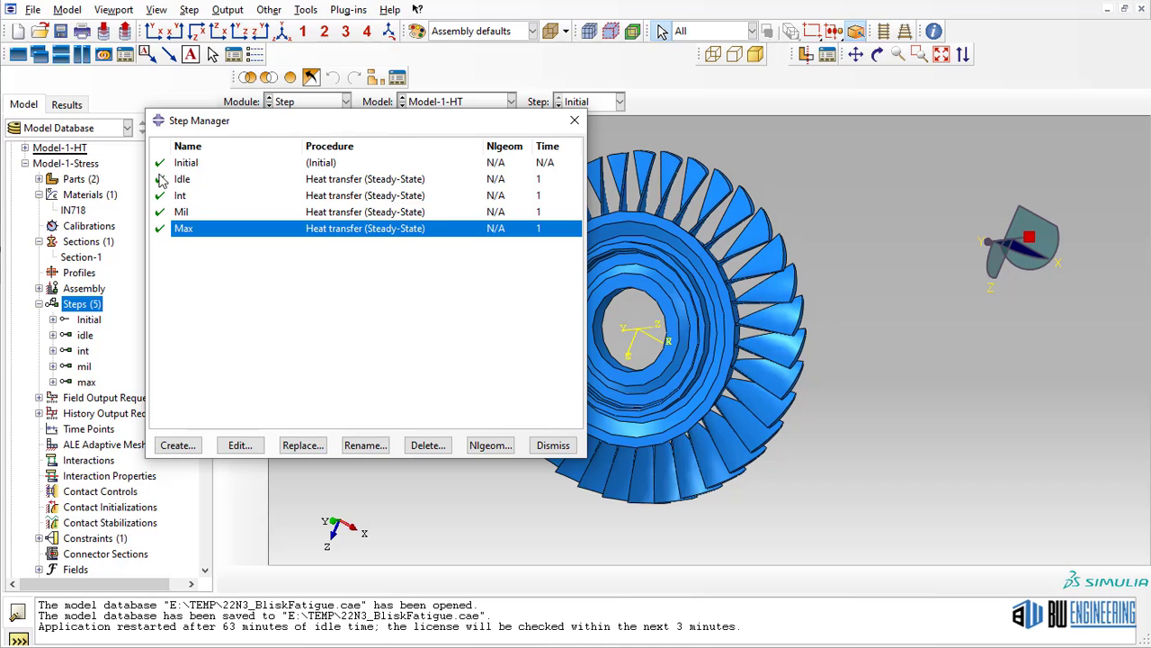
Step: Make Model-1-Stress the current model and review its int, mil and max analysis steps
double_click(66, 163)
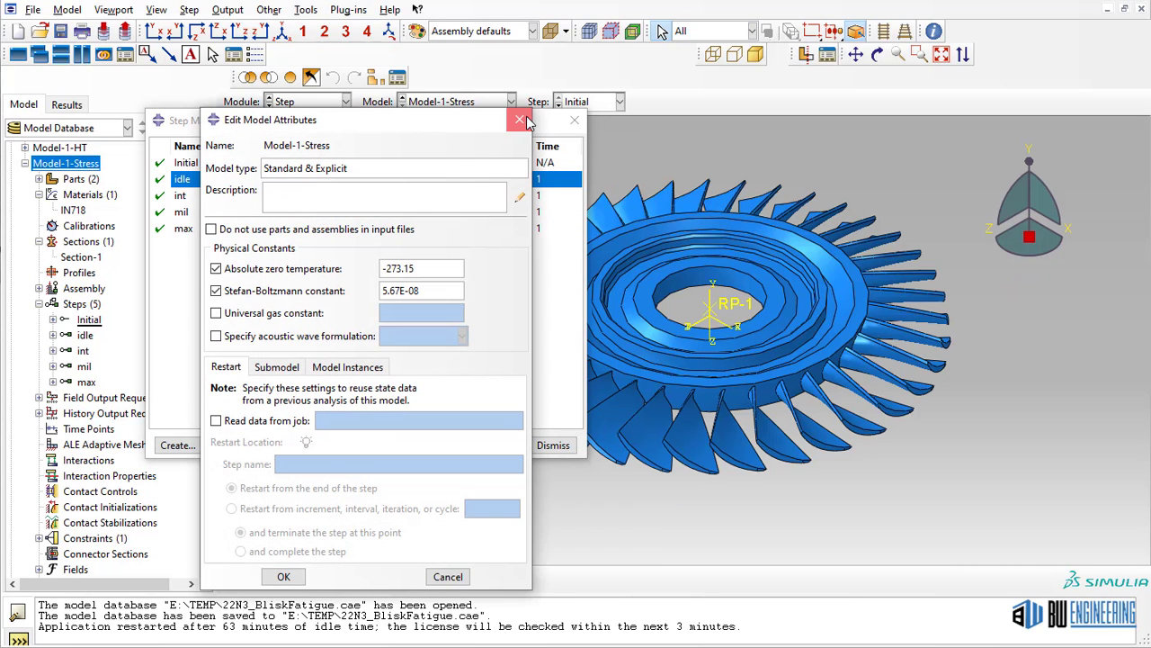
click(521, 119)
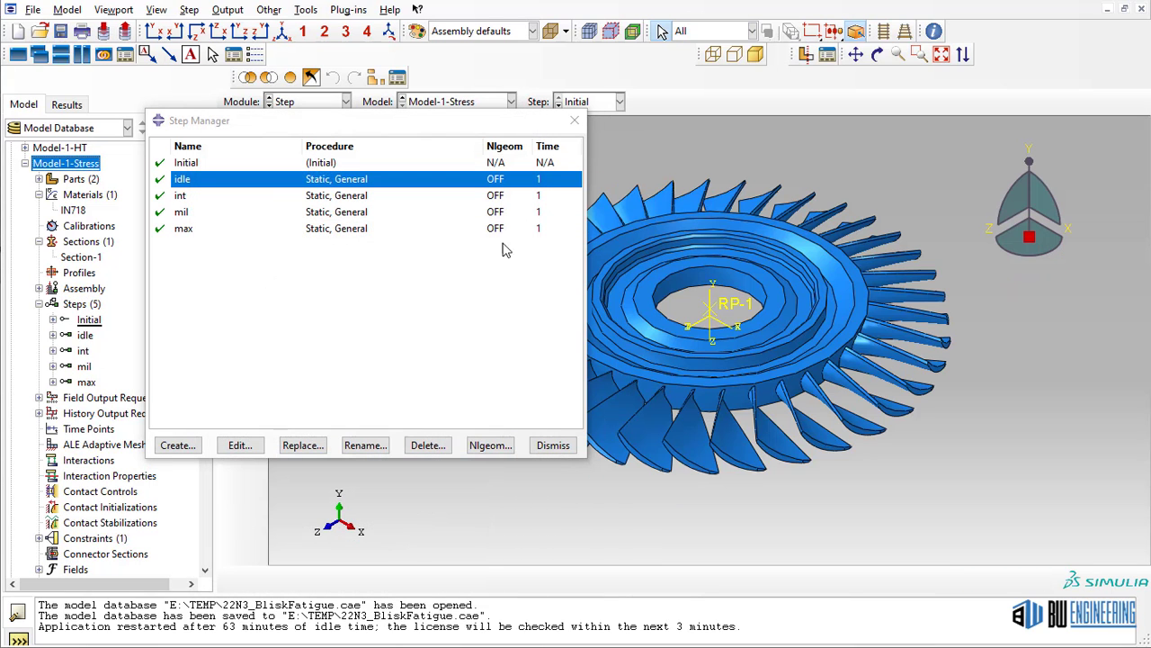
click(365, 196)
click(360, 211)
click(357, 228)
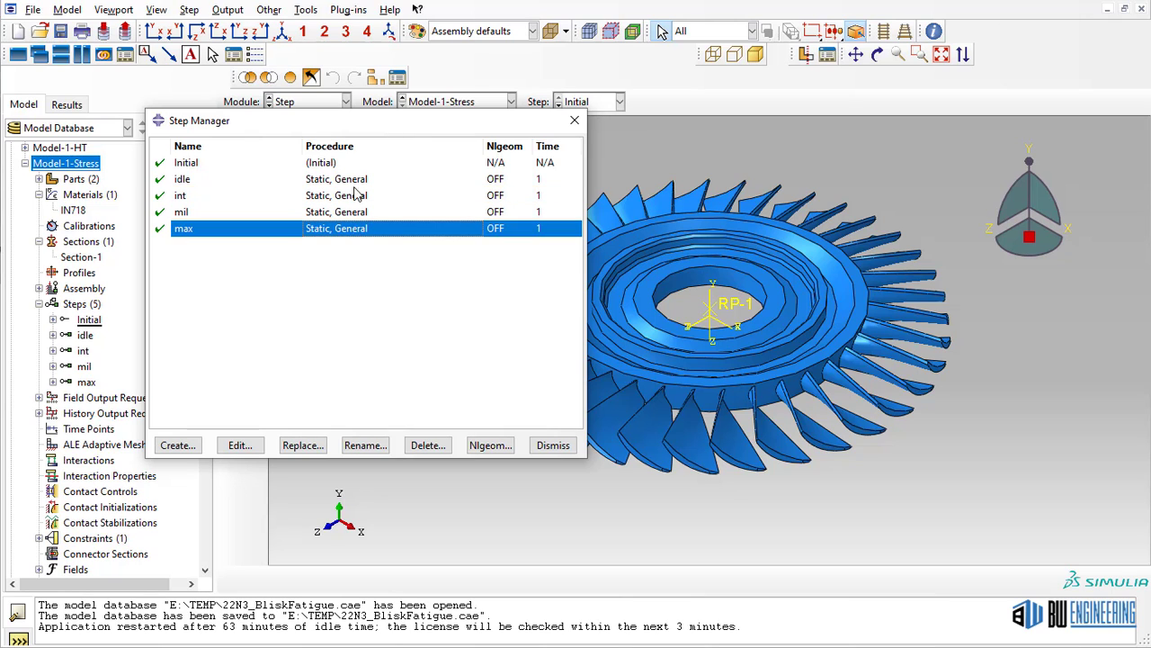
Step: Check the procedure type of the idle step among the replacement options and review the int, mil and max steps without changing them
click(360, 180)
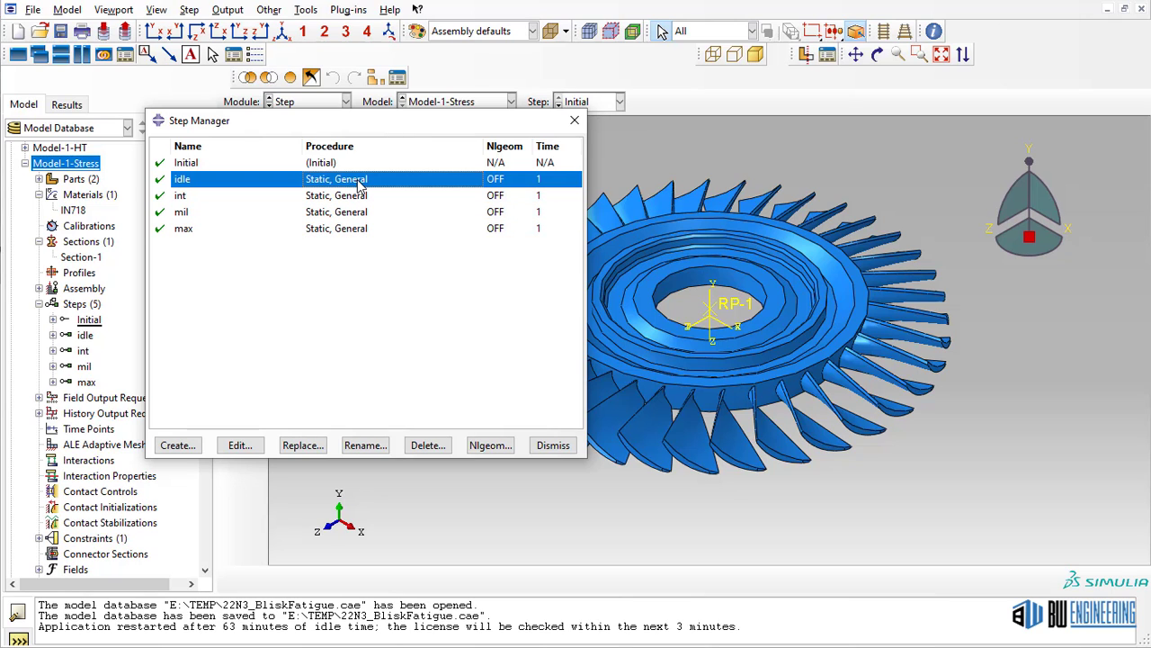
click(301, 445)
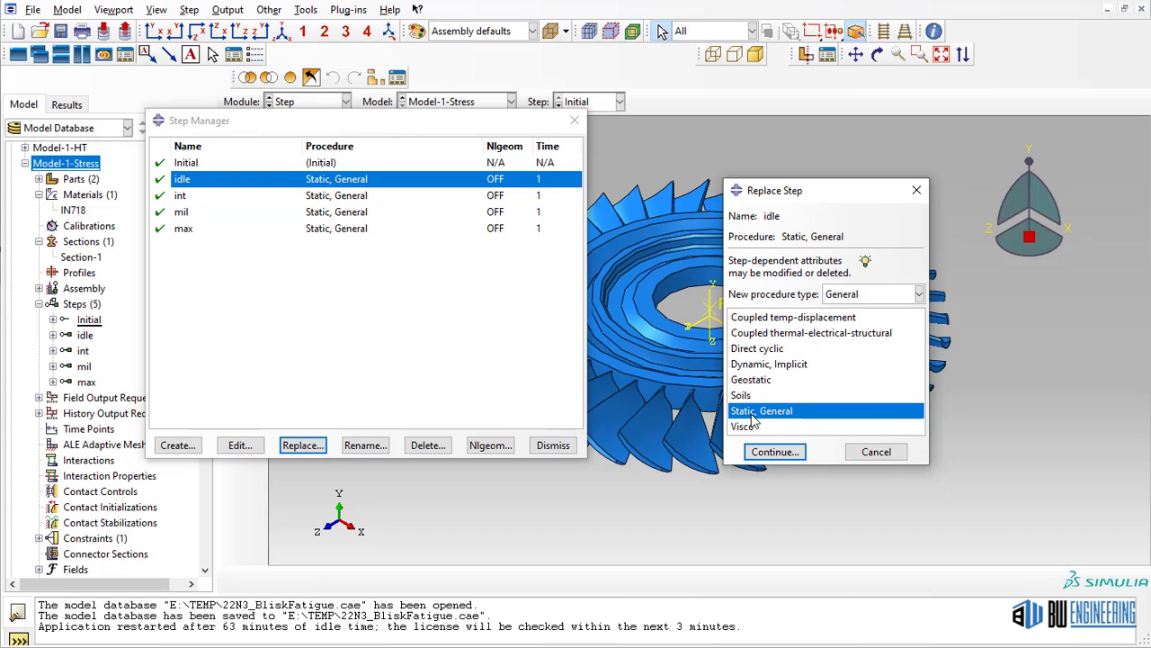
click(876, 452)
click(367, 195)
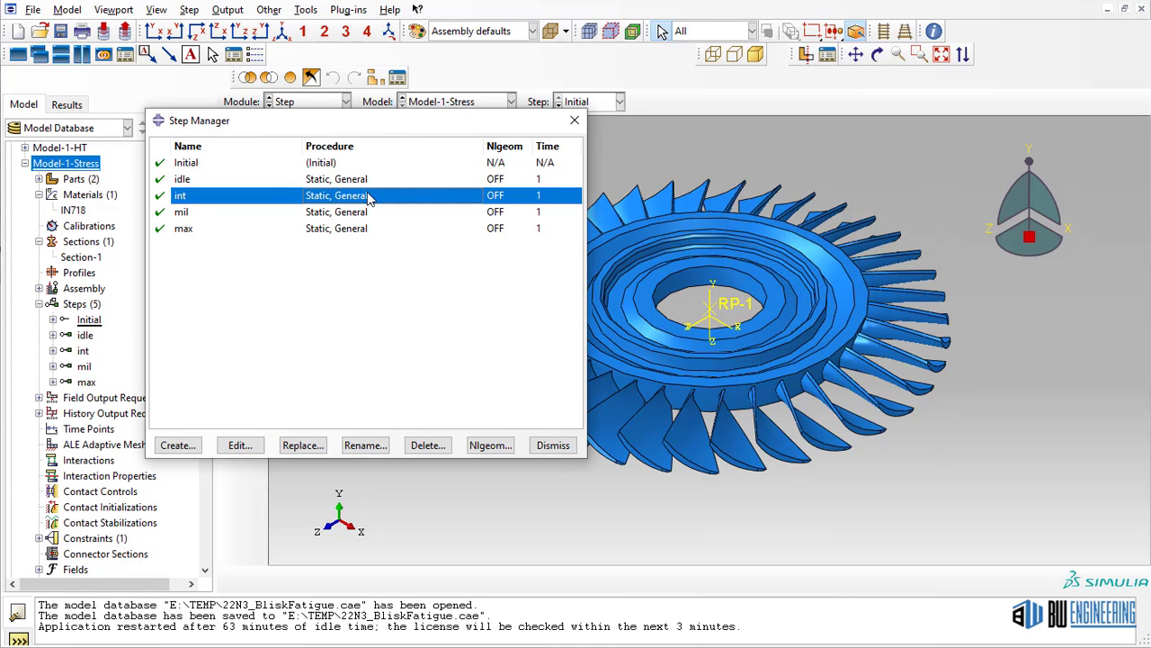
click(358, 214)
click(357, 231)
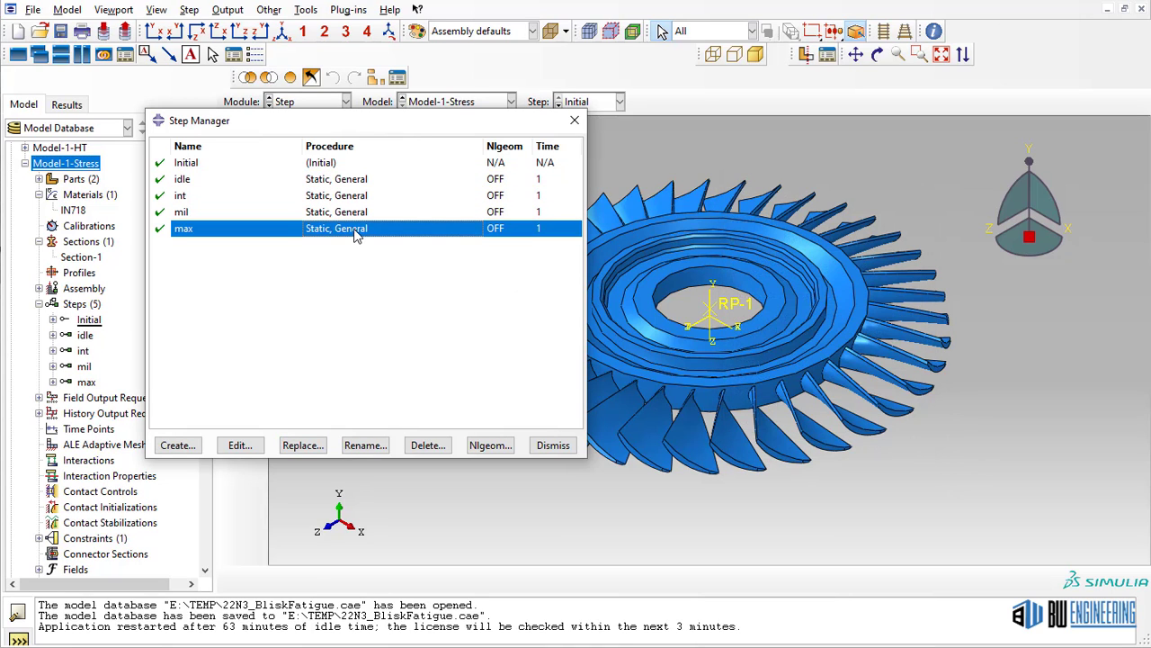
click(574, 120)
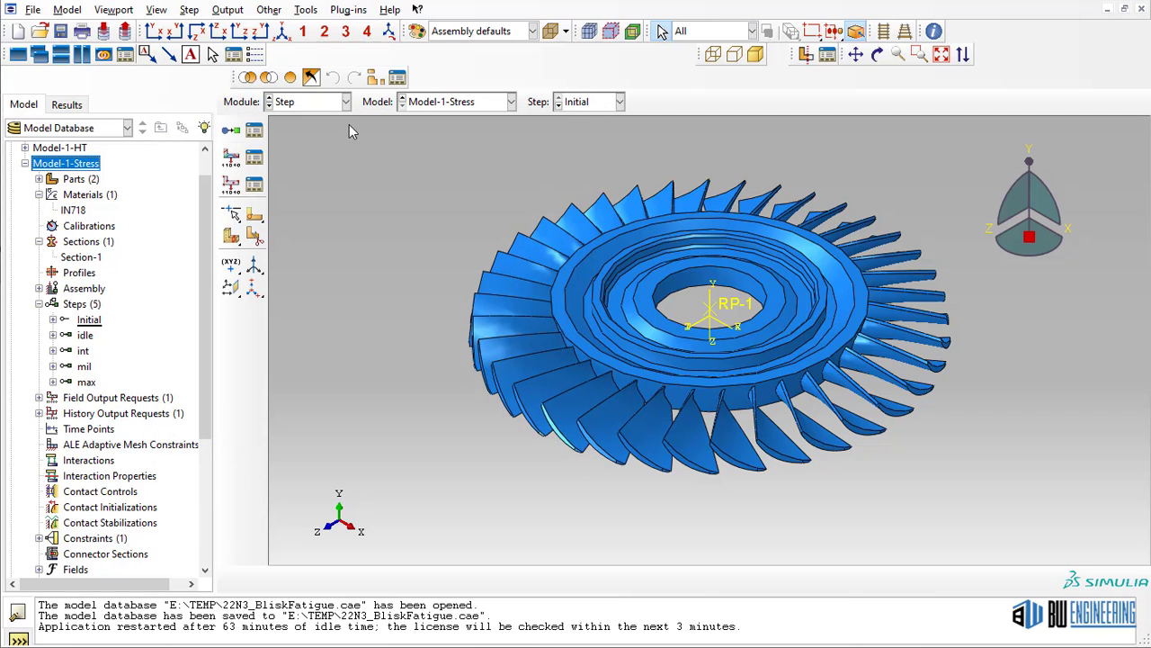
Step: Examine the coupling Constraint-1 in the Interaction module, including its control point, bore surface and constrained degrees of freedom
click(346, 102)
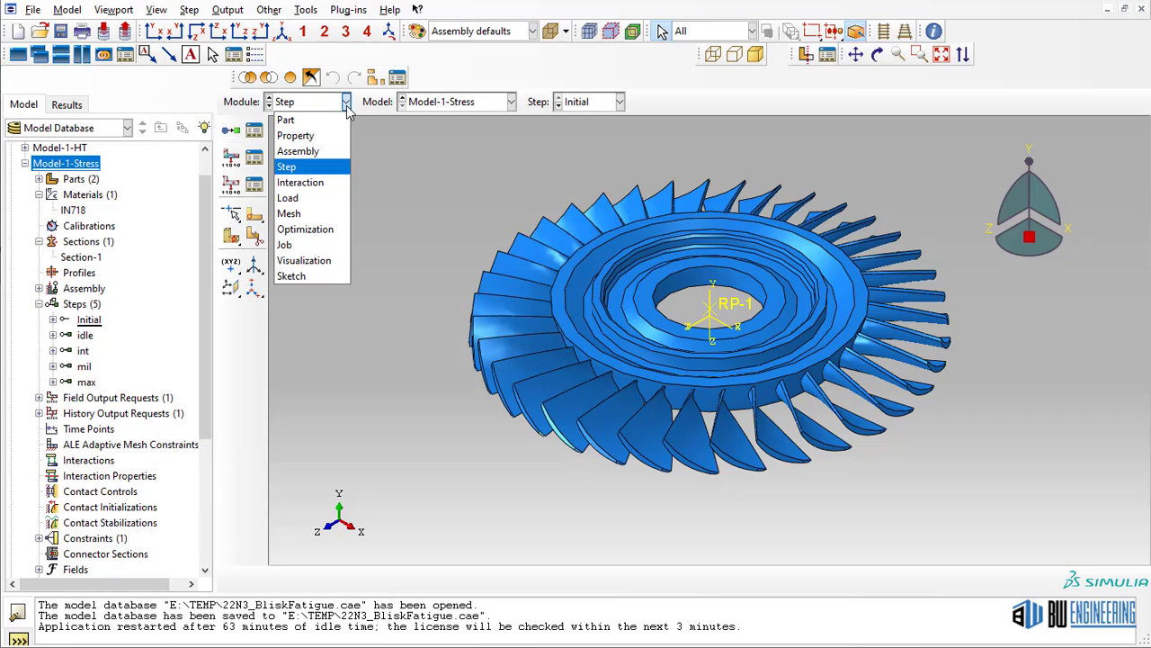
click(300, 183)
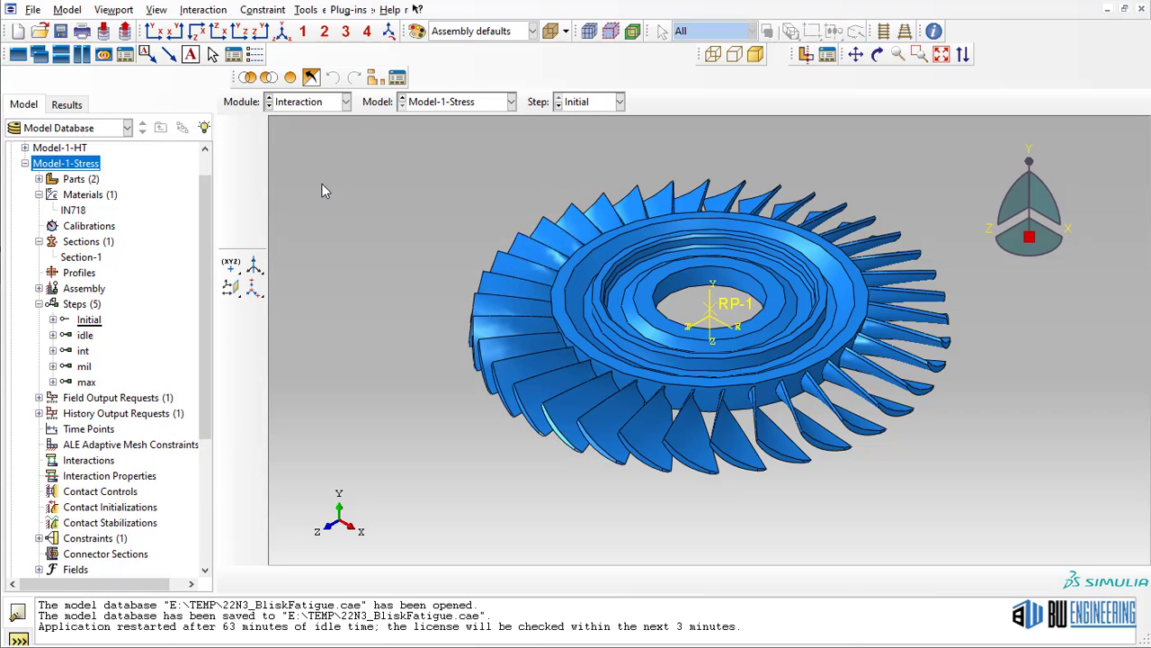
click(203, 9)
mouse_move(261, 18)
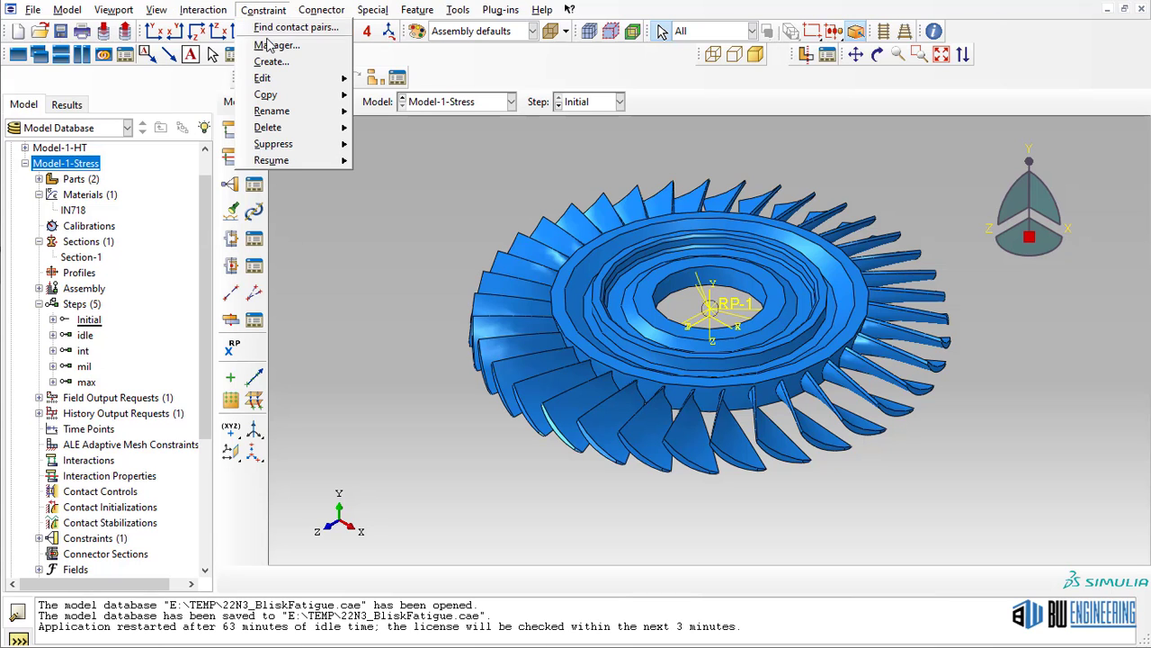
click(276, 45)
double_click(201, 160)
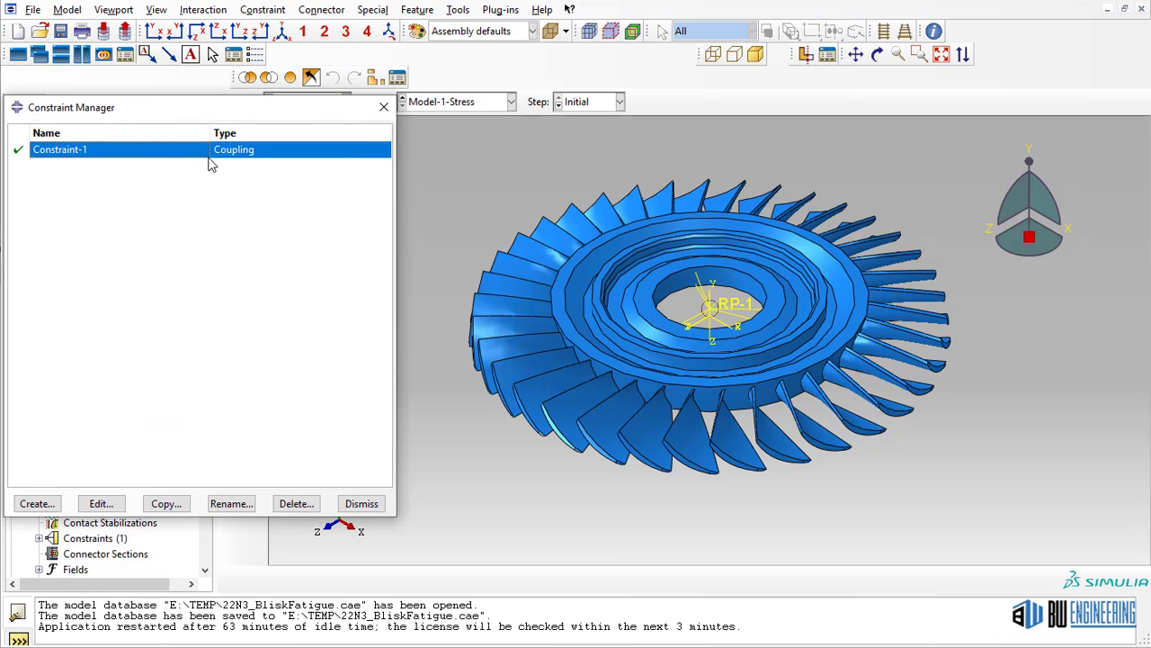
scroll(707, 272, up, 3)
ctrl+alt+drag(706, 272, 700, 307)
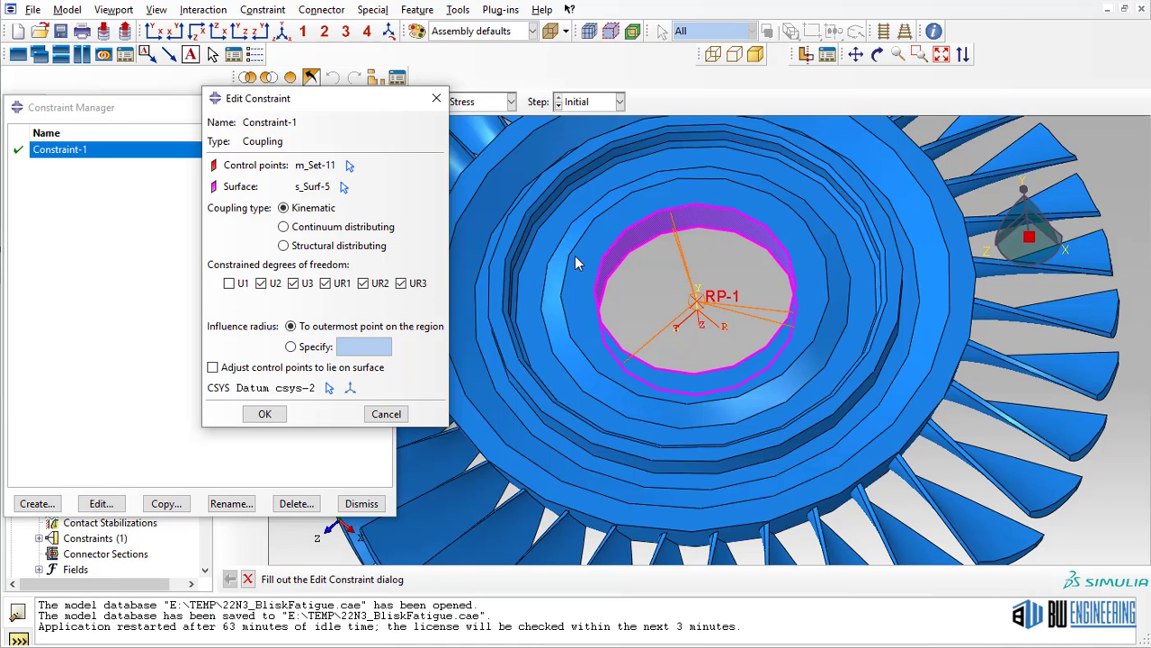
click(385, 414)
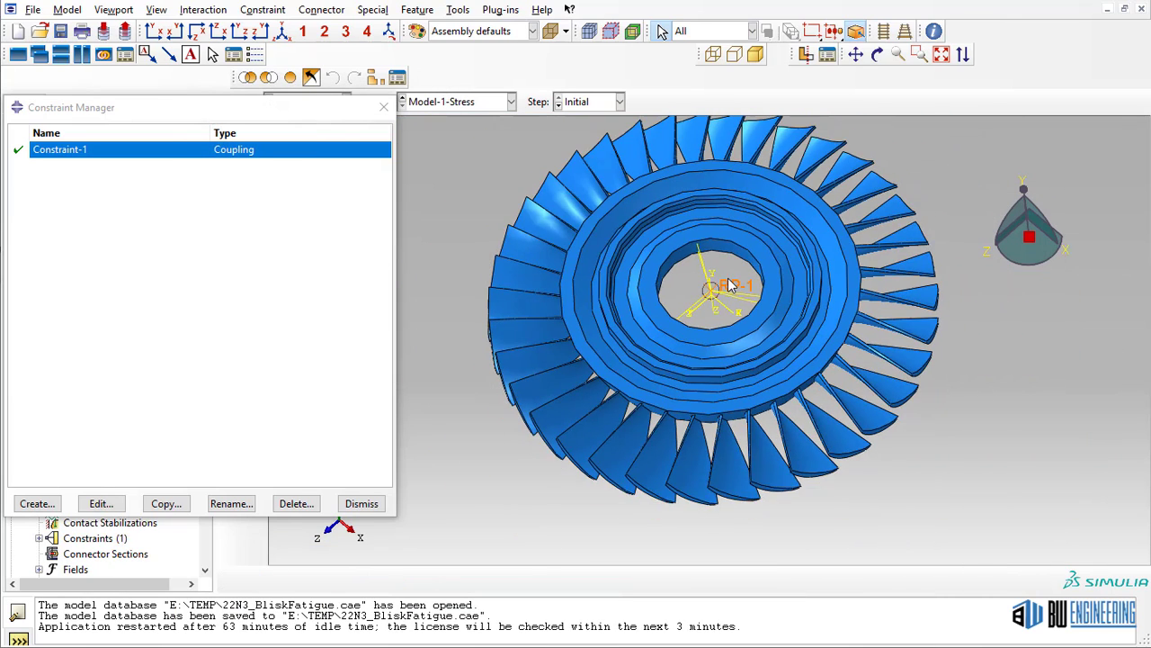
click(383, 107)
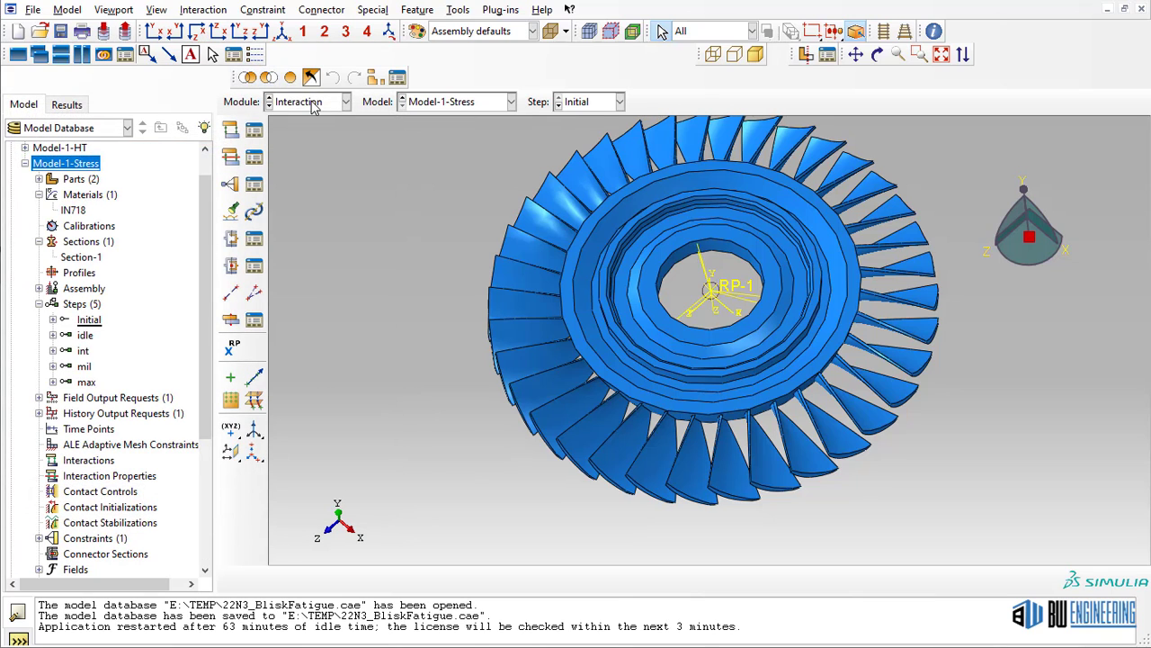
Step: Examine the rotational body force Load-1 in the Load module for the idle step, including its rotation axis and angular velocity
click(315, 103)
click(290, 198)
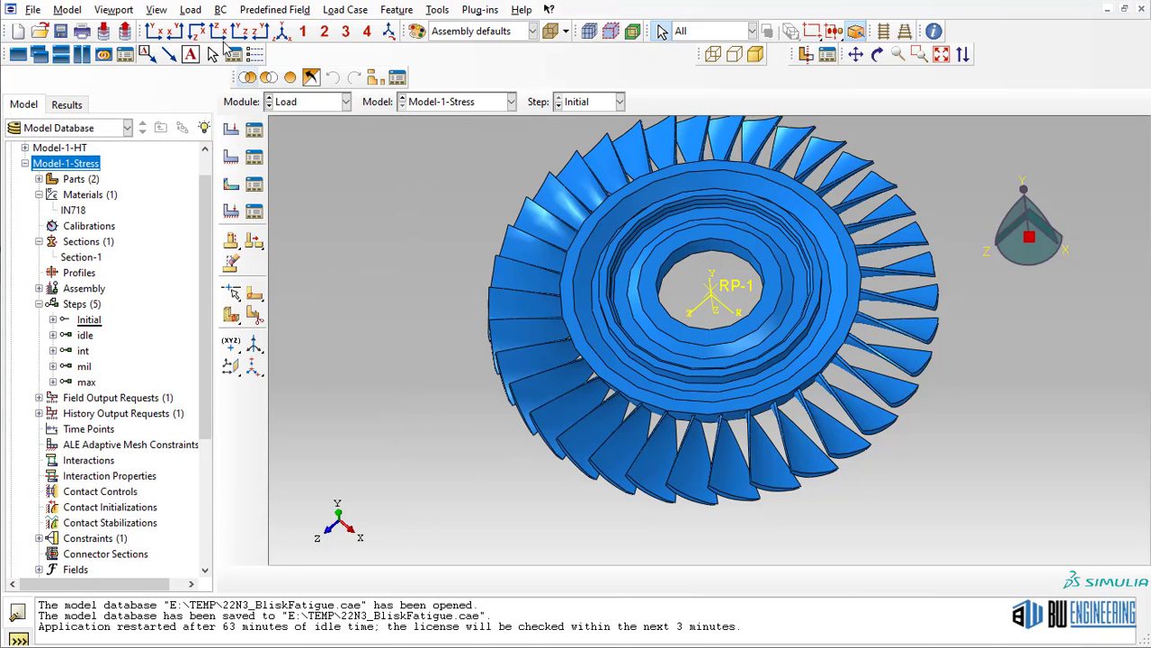
click(191, 11)
click(216, 27)
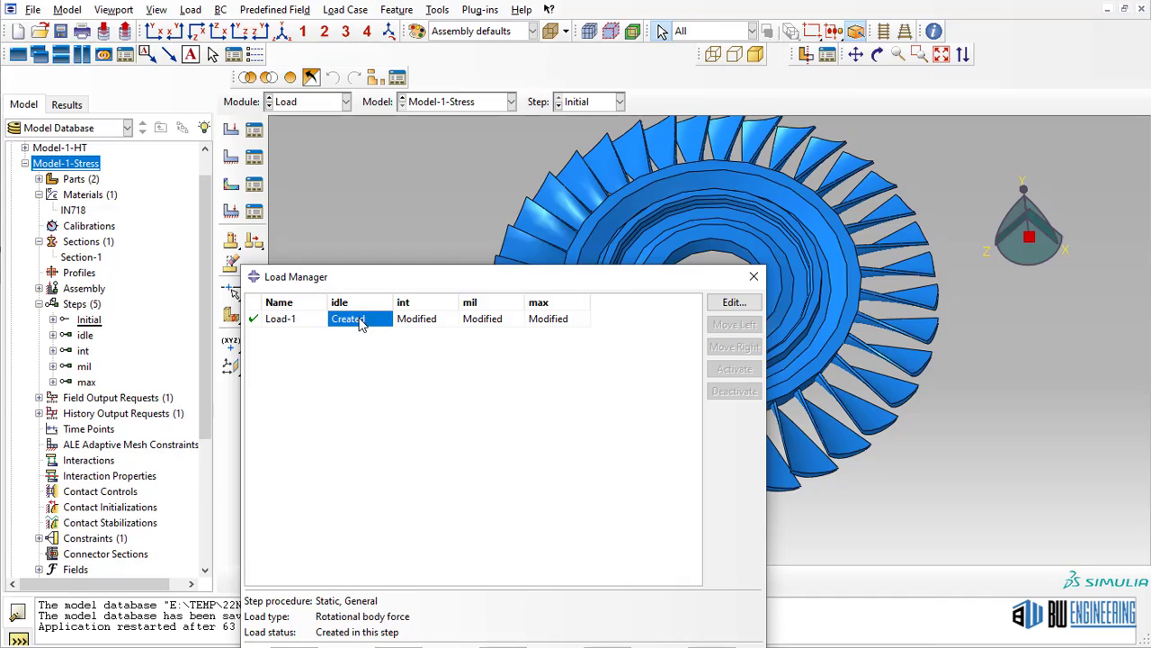
double_click(360, 320)
drag(296, 276, 138, 249)
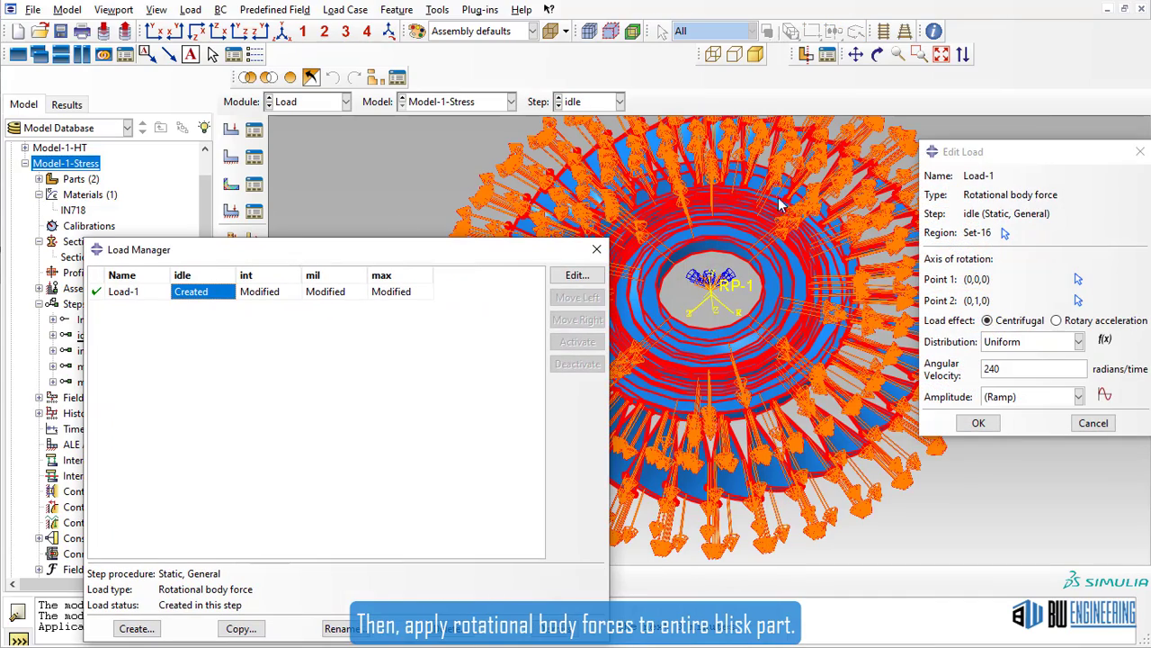
drag(1014, 160, 330, 155)
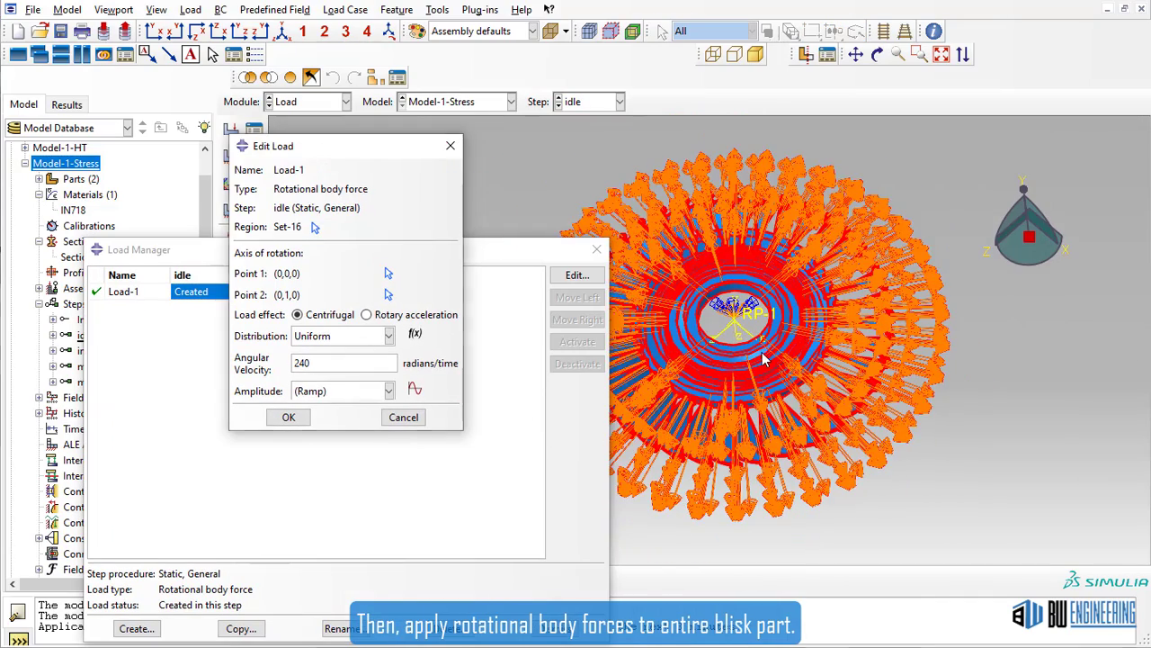
click(286, 407)
click(577, 275)
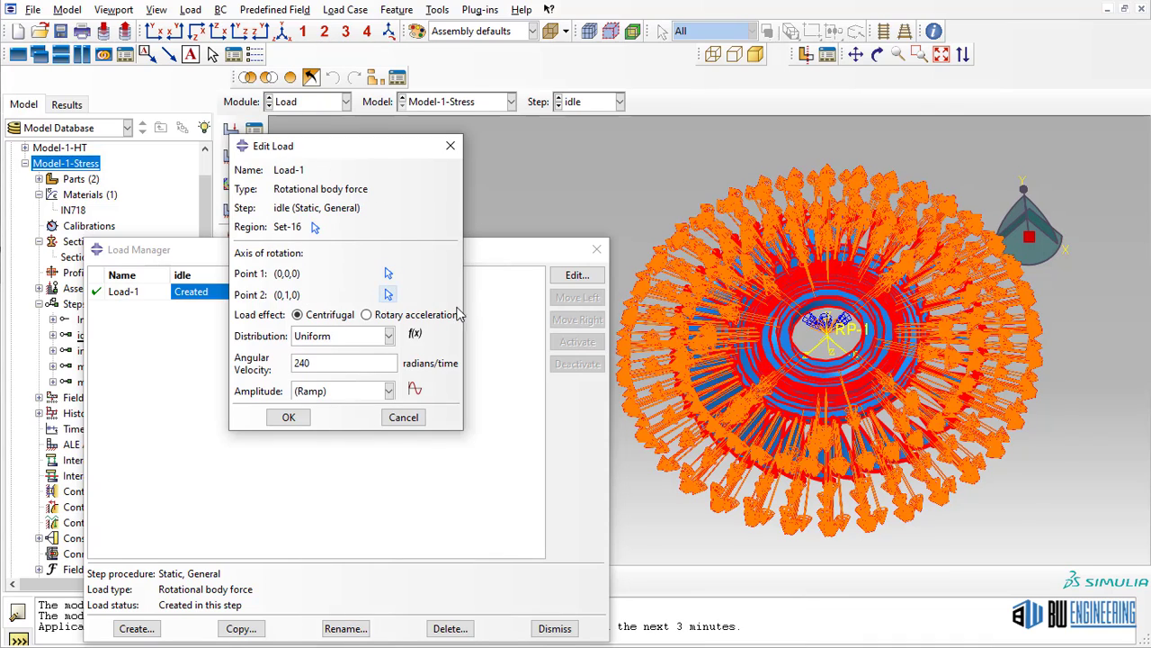
ctrl+alt+drag(648, 396, 850, 346)
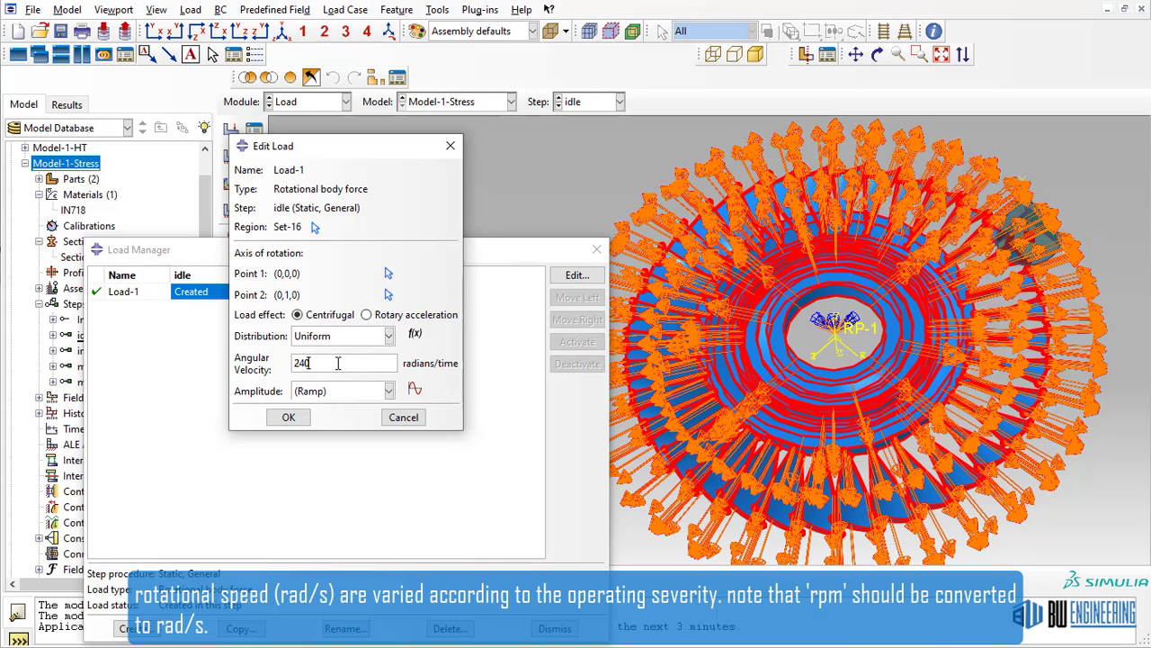
drag(327, 362, 277, 362)
click(404, 416)
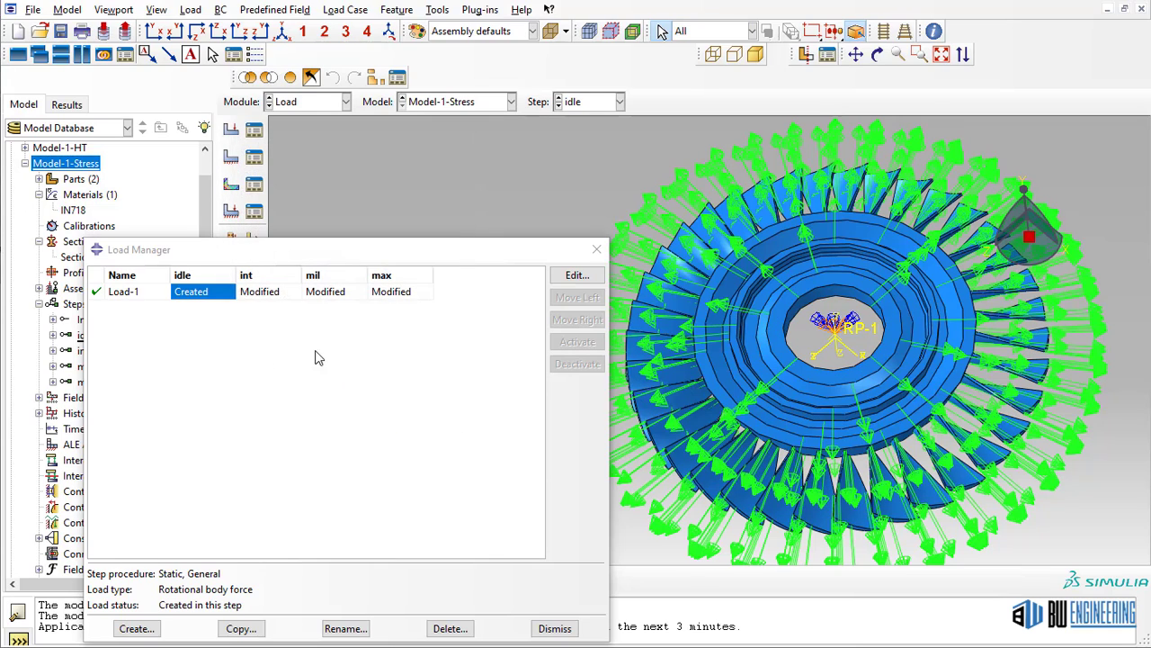
Step: Inspect the angular velocity of Load-1 in the int, mil and max steps, leaving the load unmodified
double_click(279, 295)
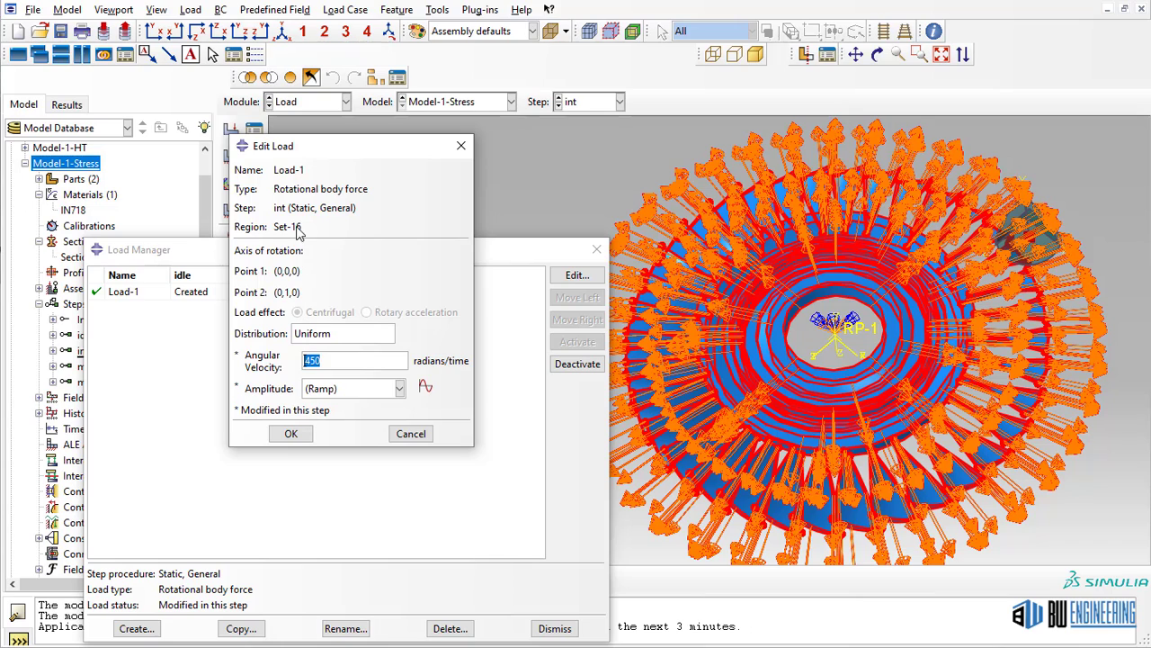
click(338, 363)
click(411, 434)
double_click(325, 295)
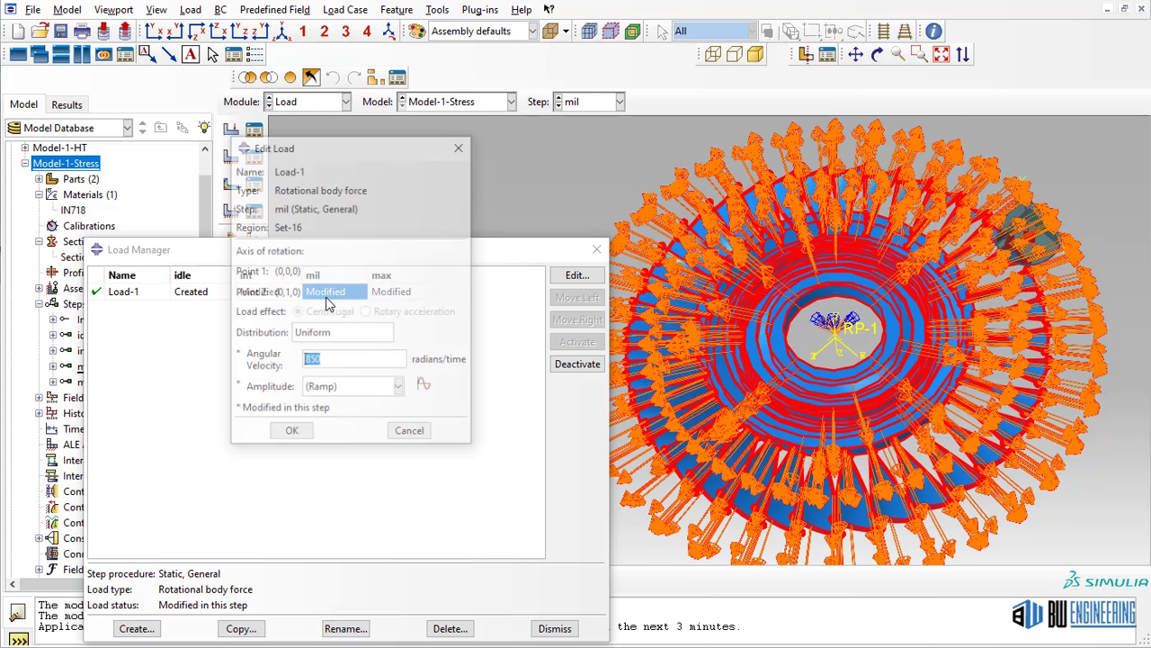
click(313, 360)
click(410, 433)
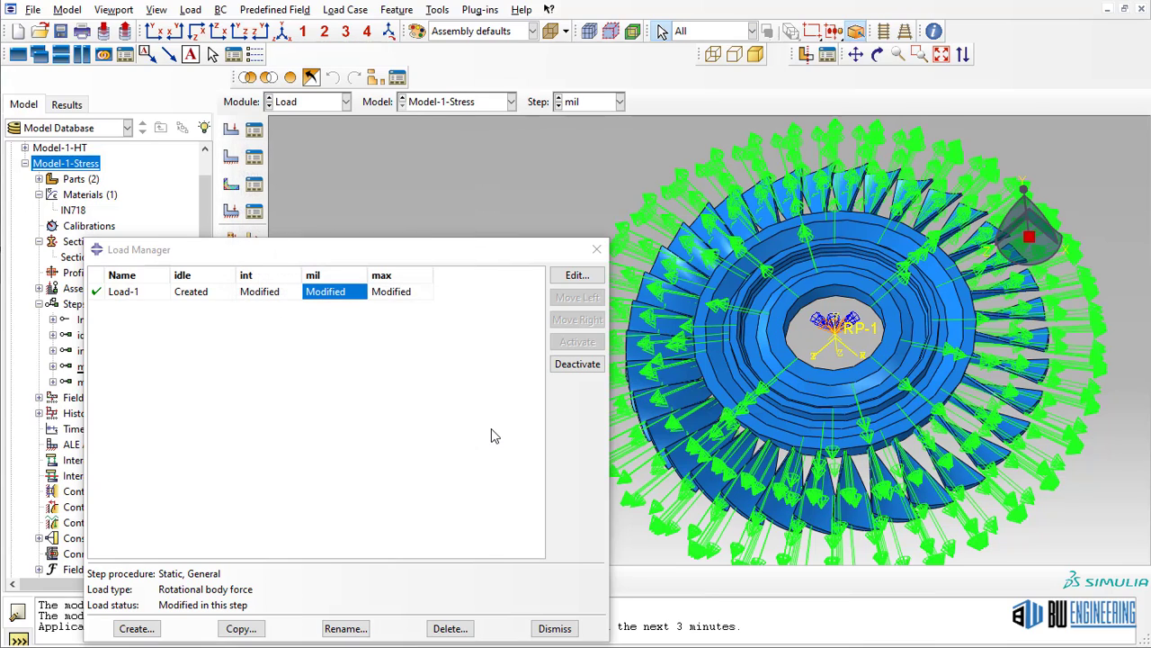
double_click(400, 295)
click(364, 361)
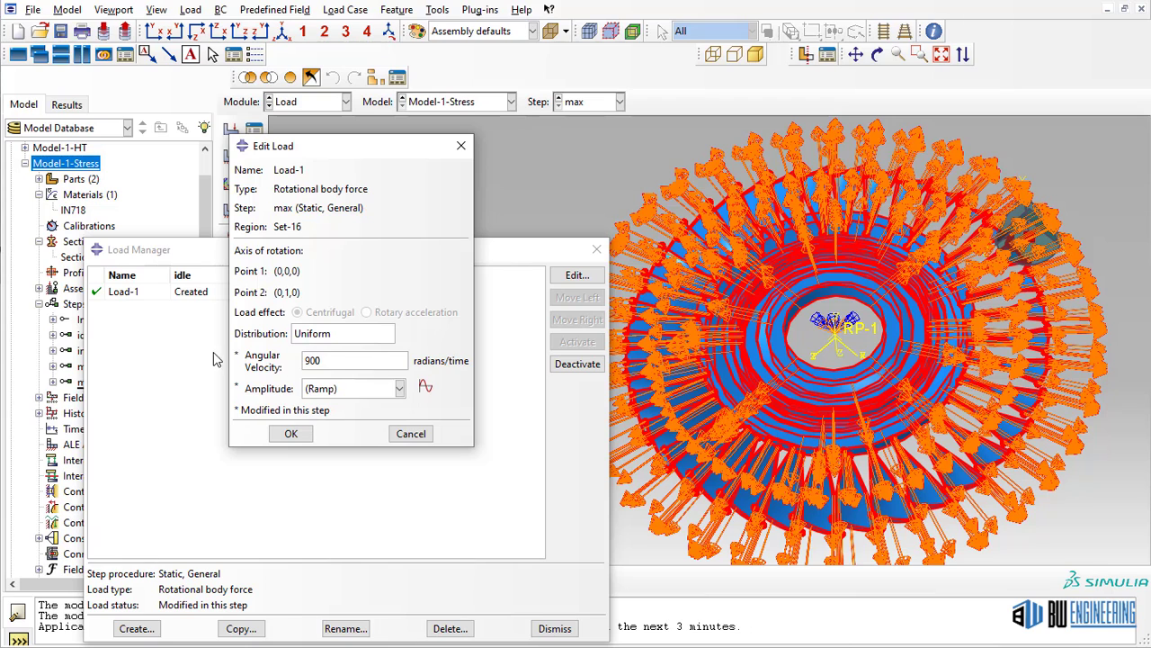
click(410, 434)
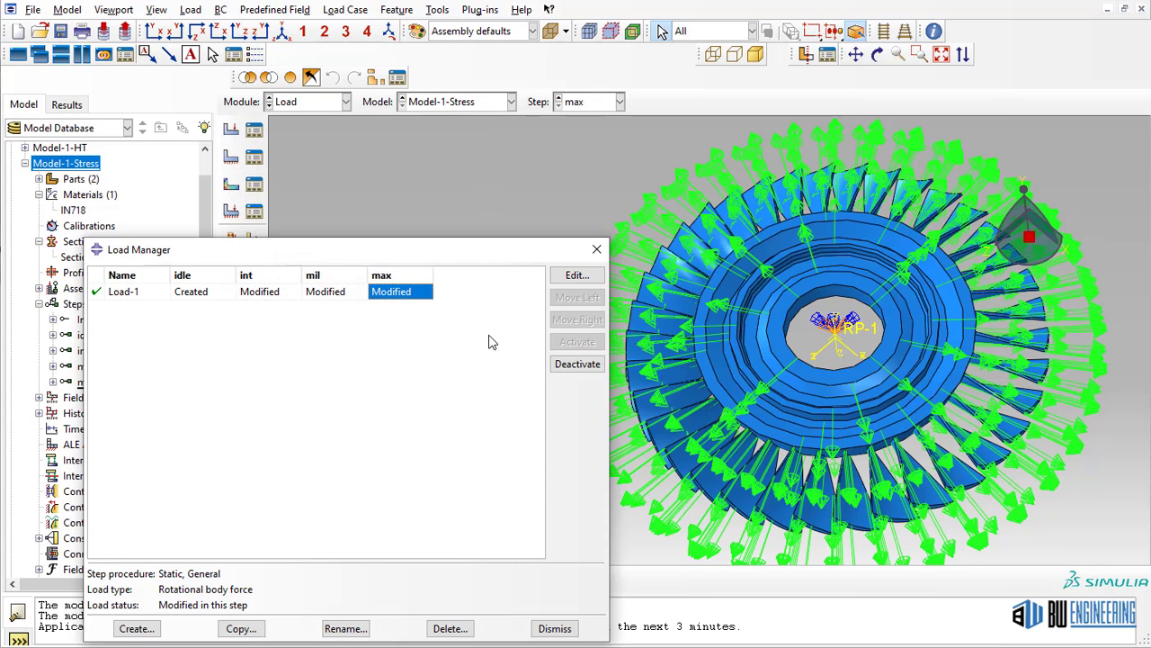
click(596, 250)
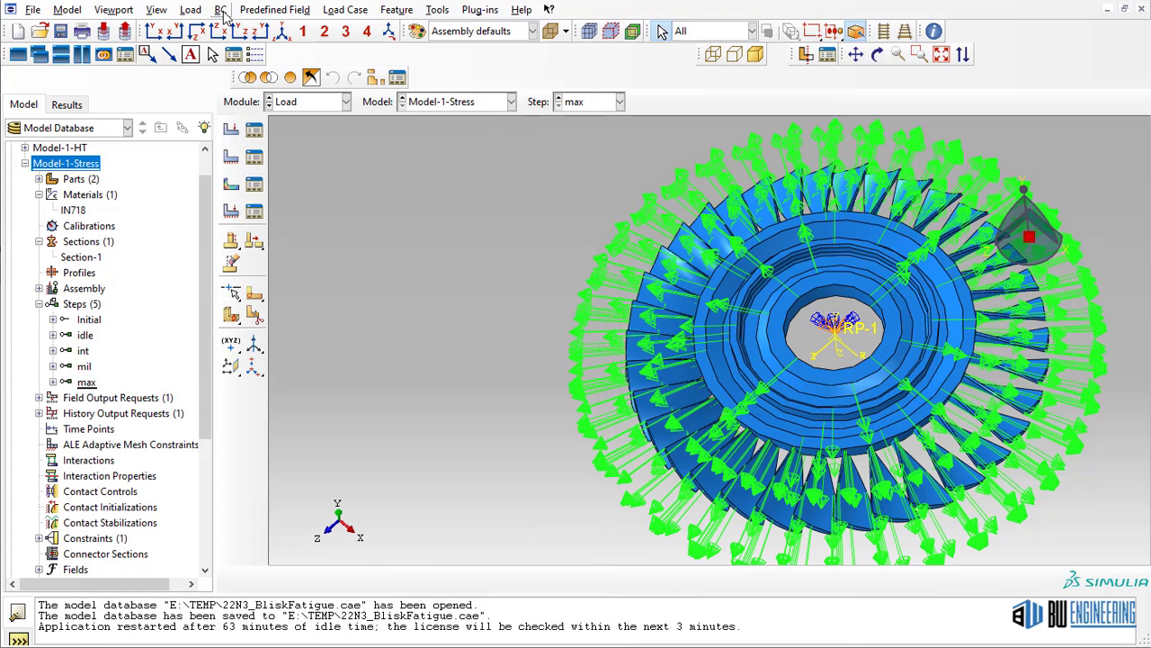
Step: Examine the displacement/rotation boundary condition BC-1 in the idle step and its status in the int, mil and max steps
click(221, 9)
click(242, 27)
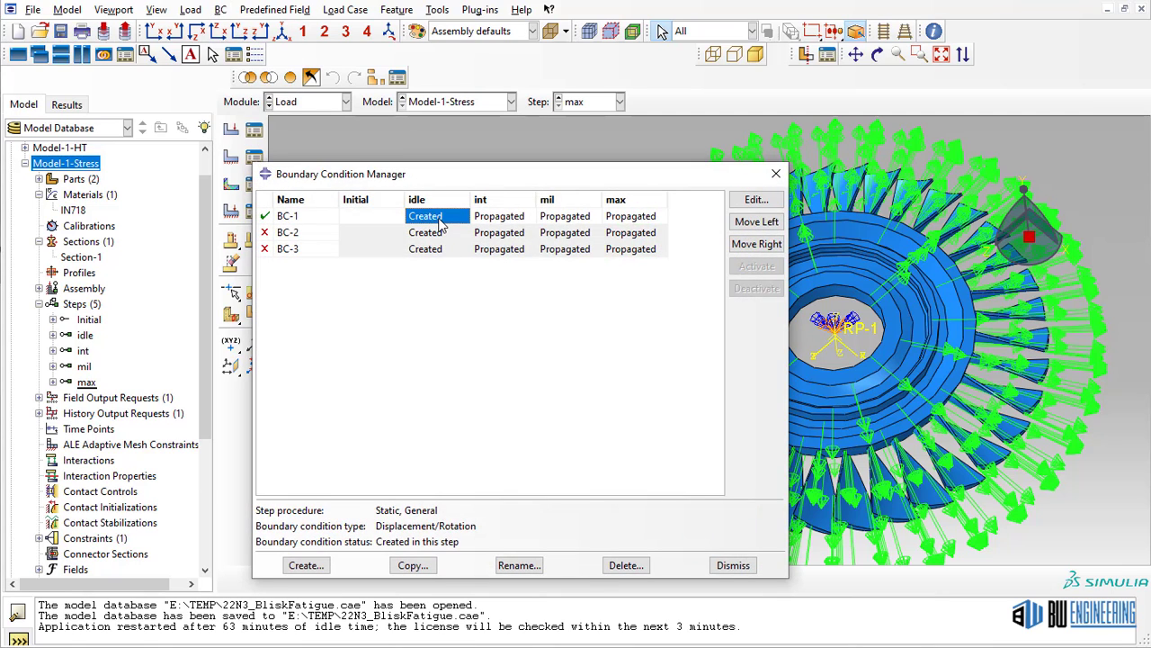
double_click(443, 224)
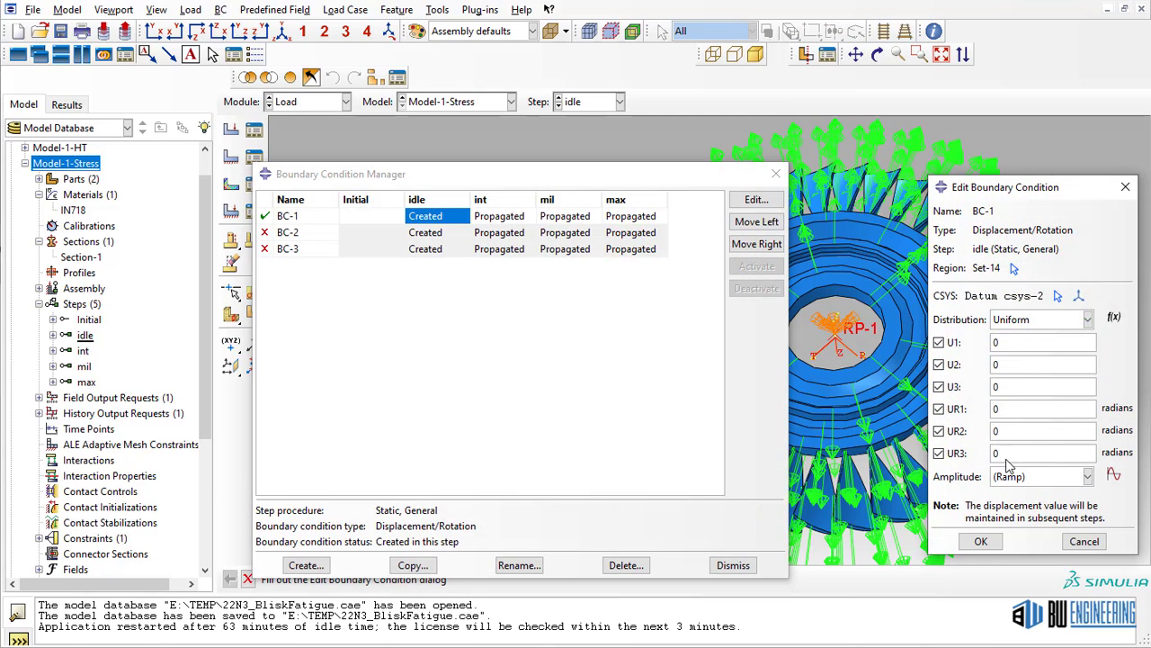
drag(710, 173, 479, 169)
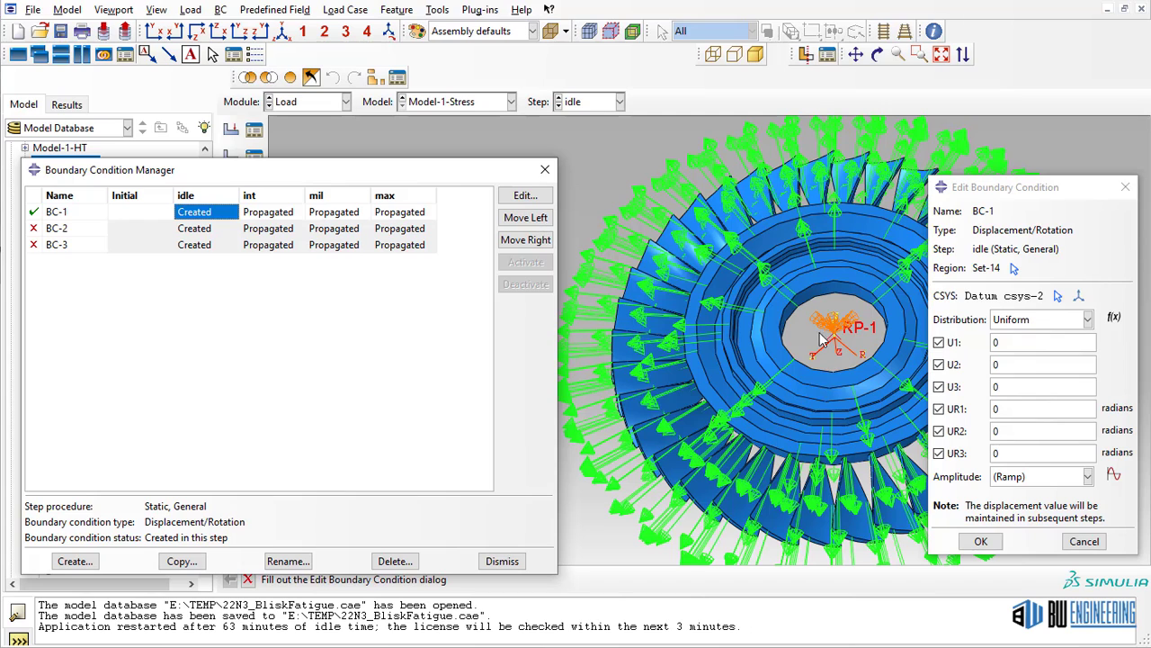
click(982, 541)
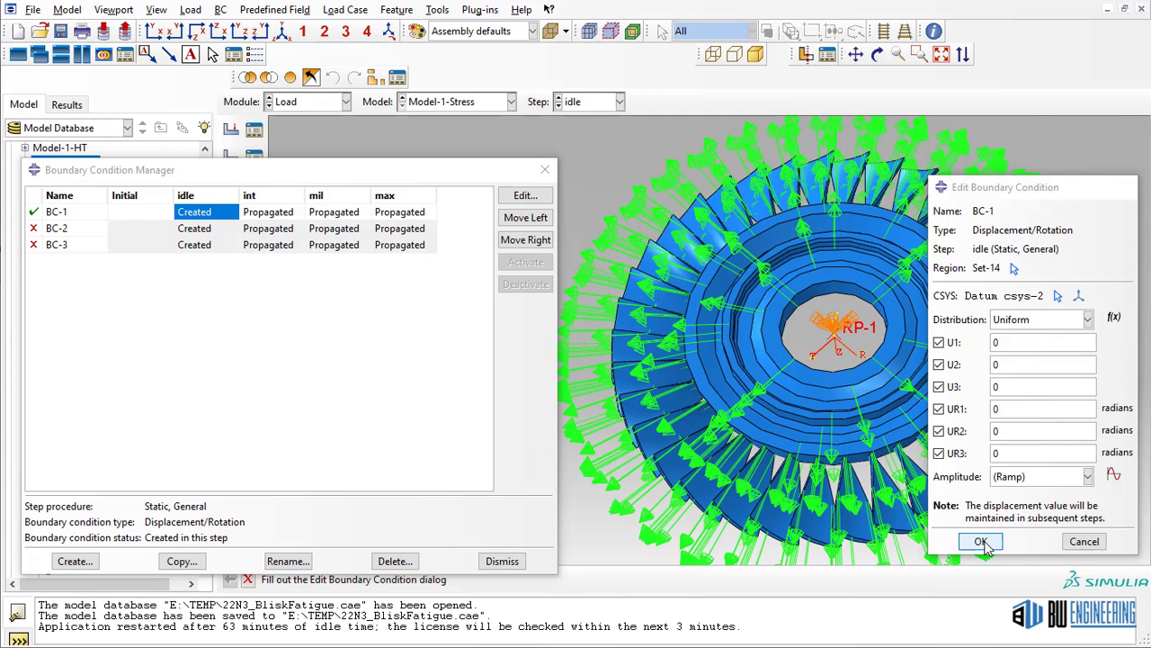
click(295, 216)
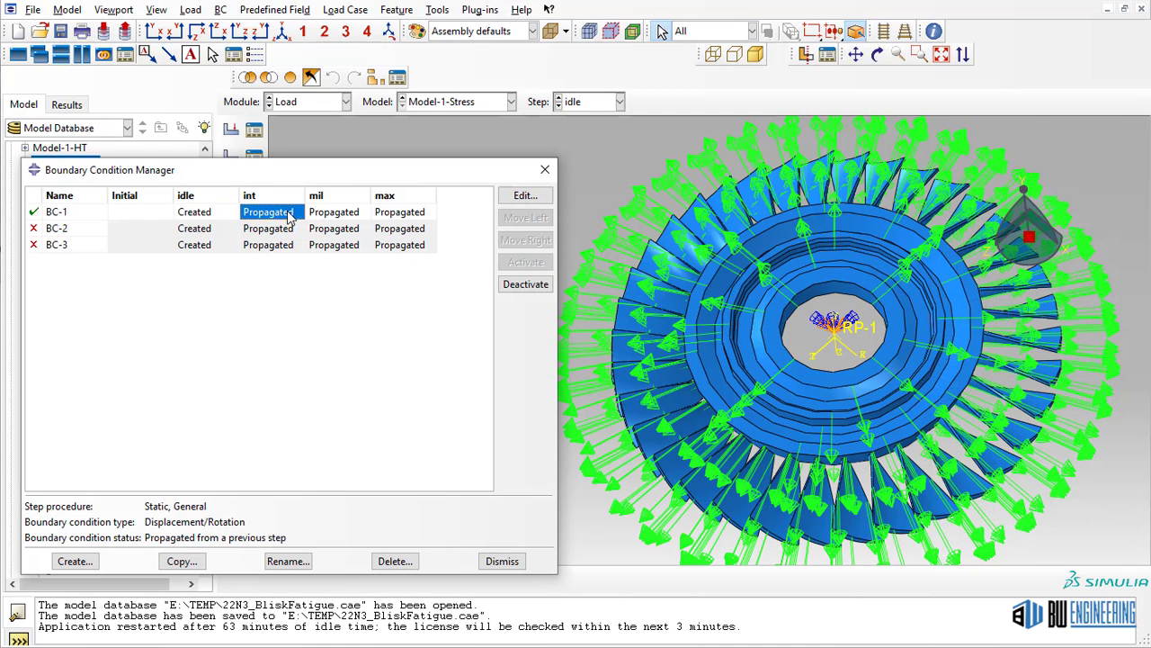
click(341, 219)
click(399, 220)
click(545, 169)
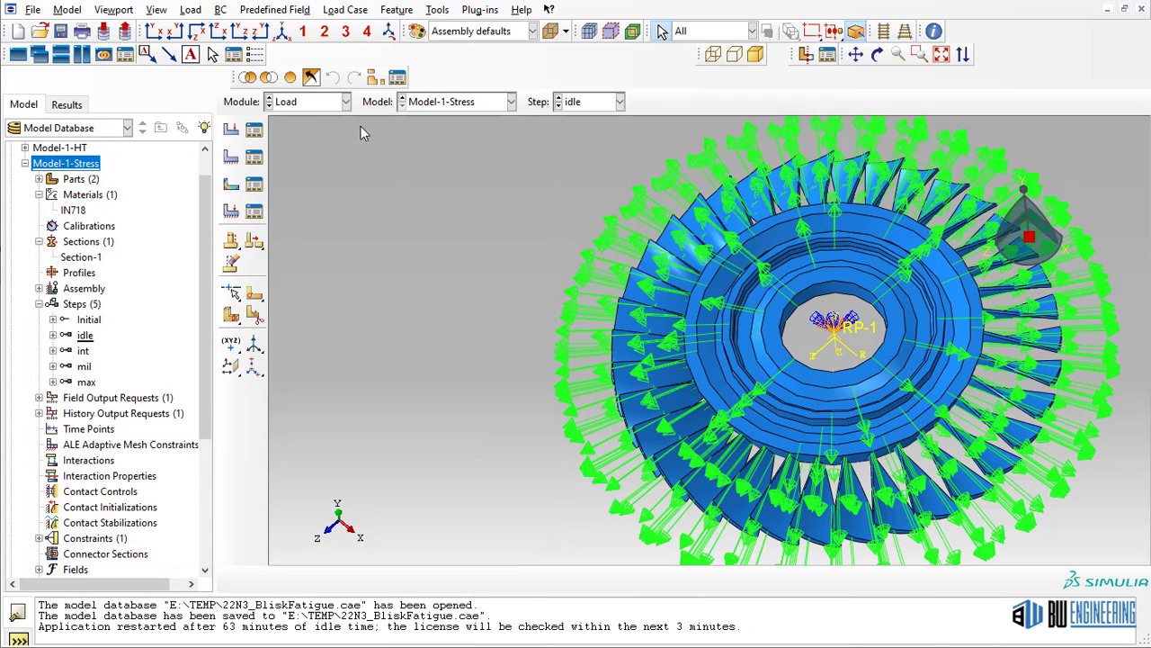
Step: Examine the temperature field Predefined Field-1 in the idle step, including its distribution, source file, begin step and begin increment
click(274, 9)
click(302, 26)
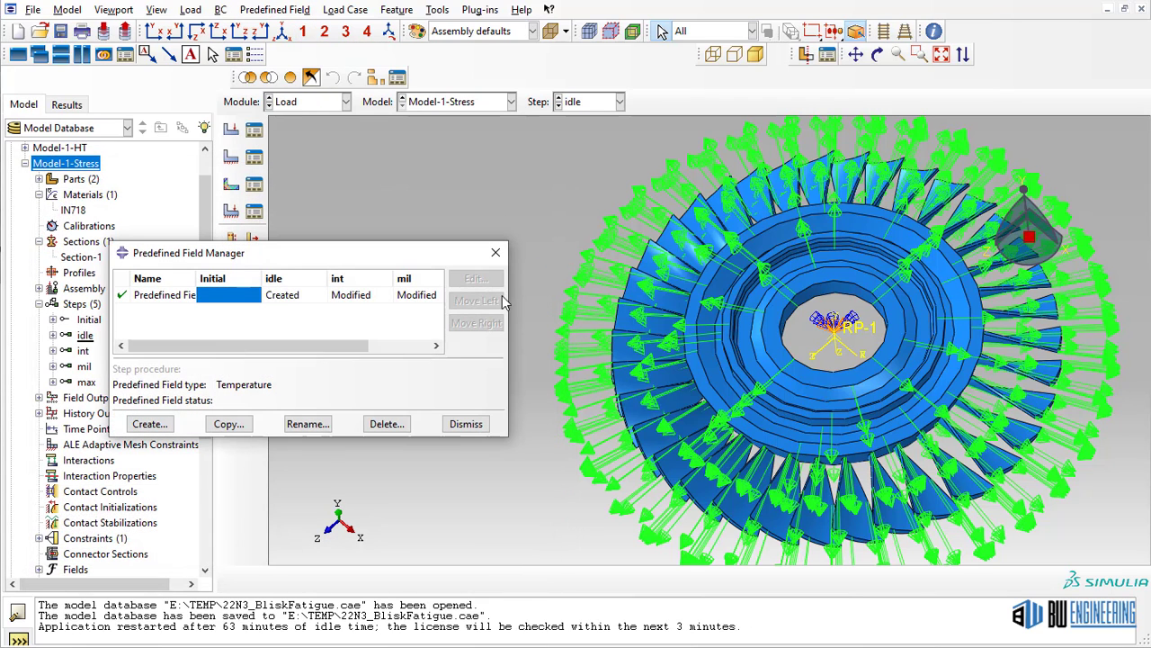
double_click(286, 296)
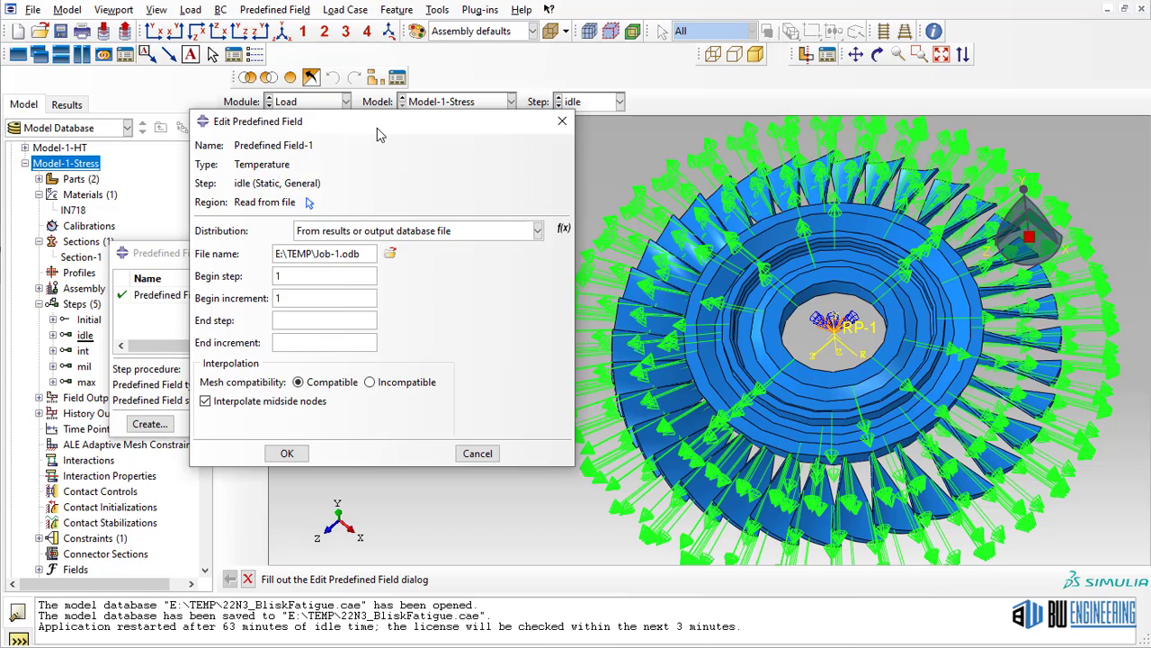
drag(377, 130, 340, 101)
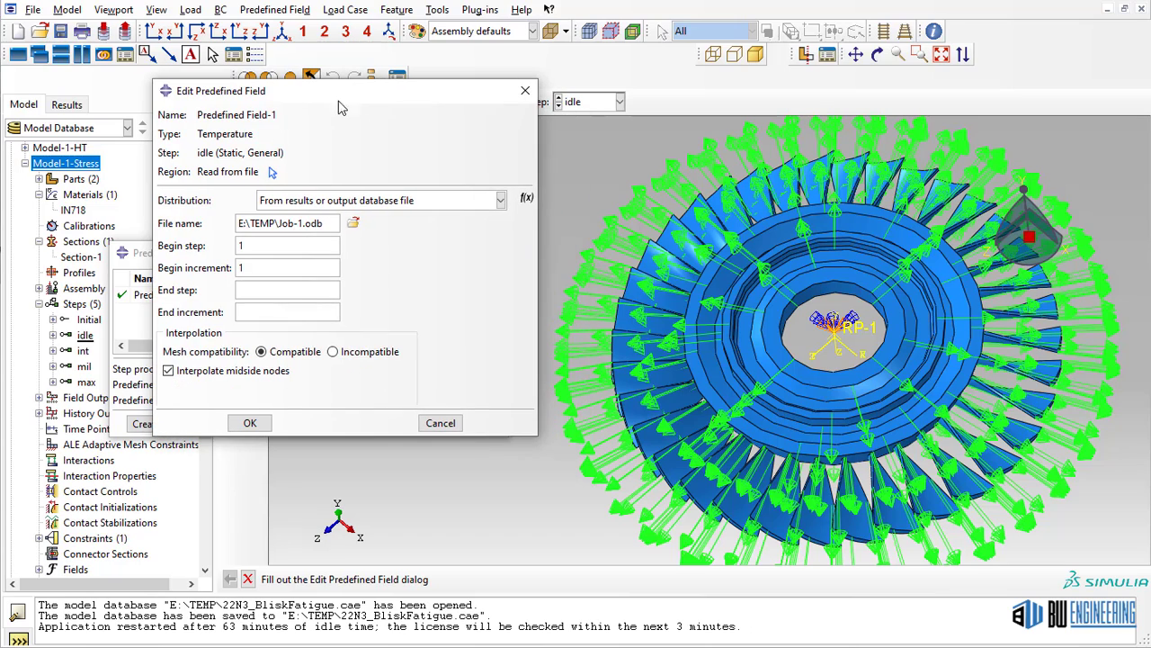
click(407, 201)
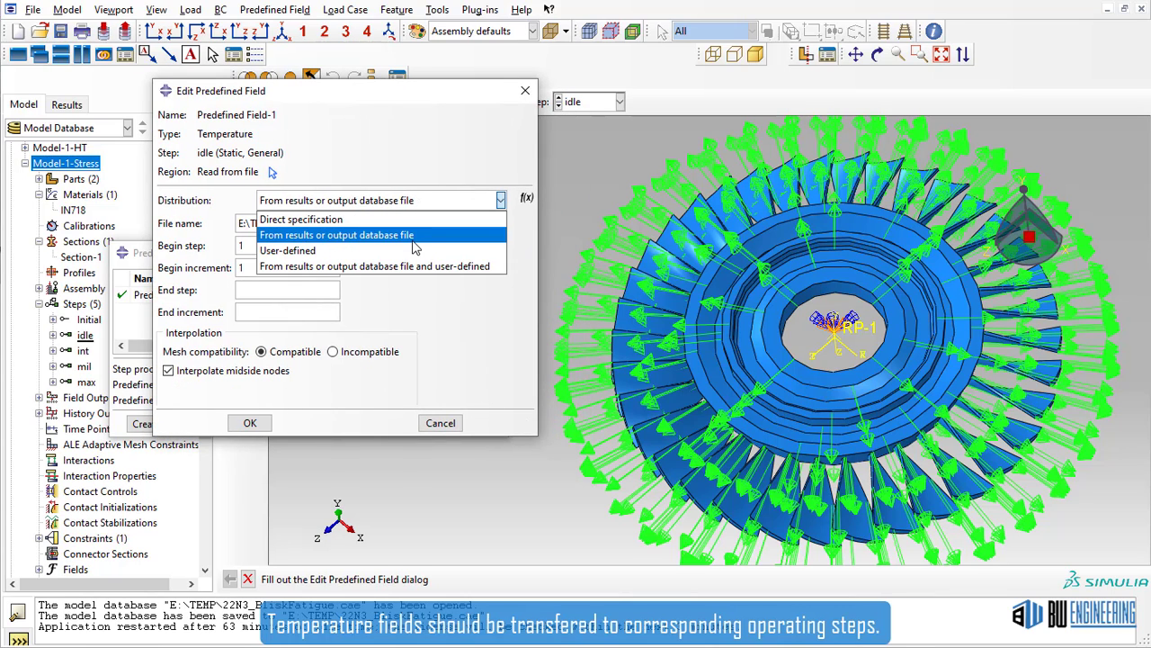
click(418, 235)
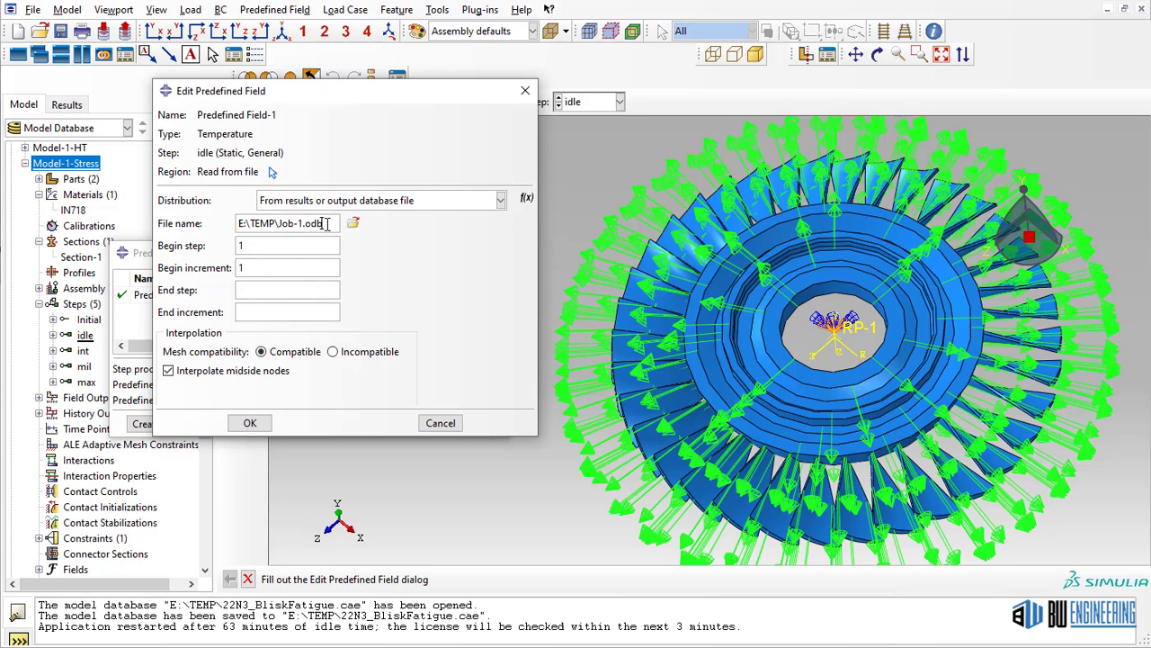
drag(326, 223, 229, 223)
click(575, 193)
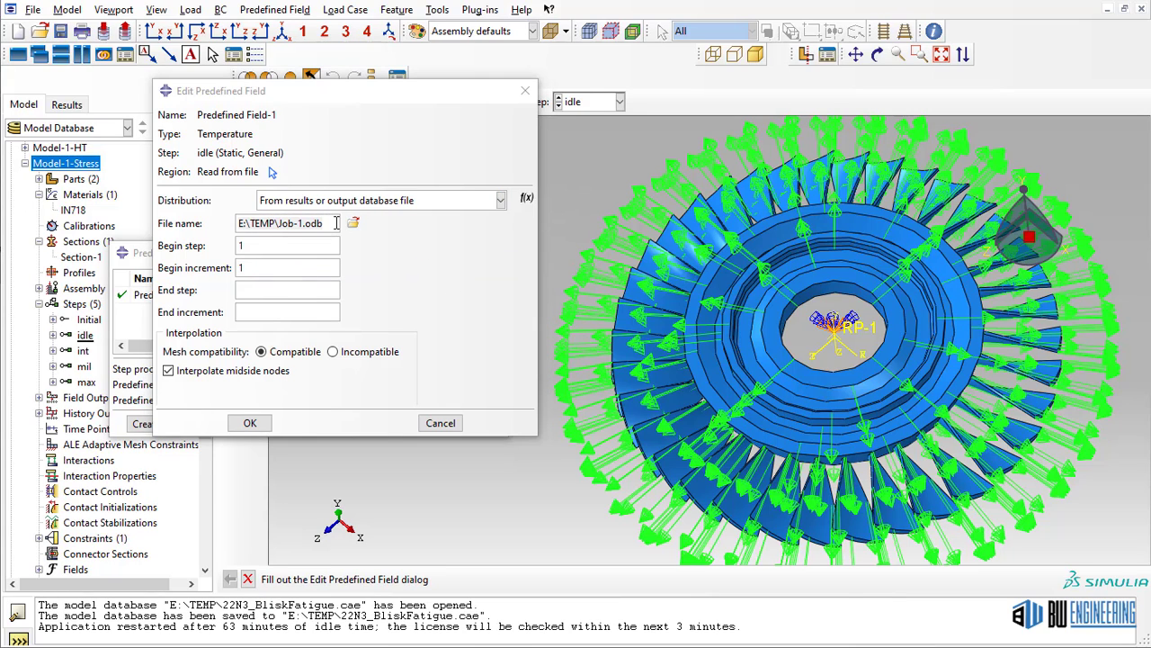
drag(333, 223, 245, 223)
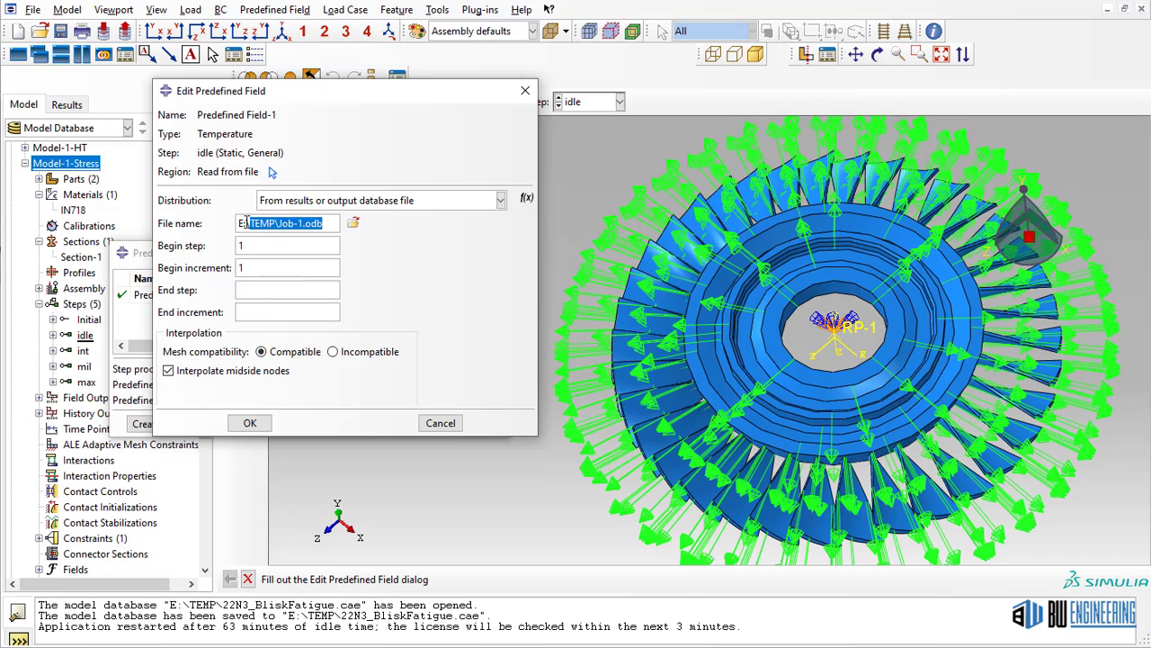
double_click(240, 245)
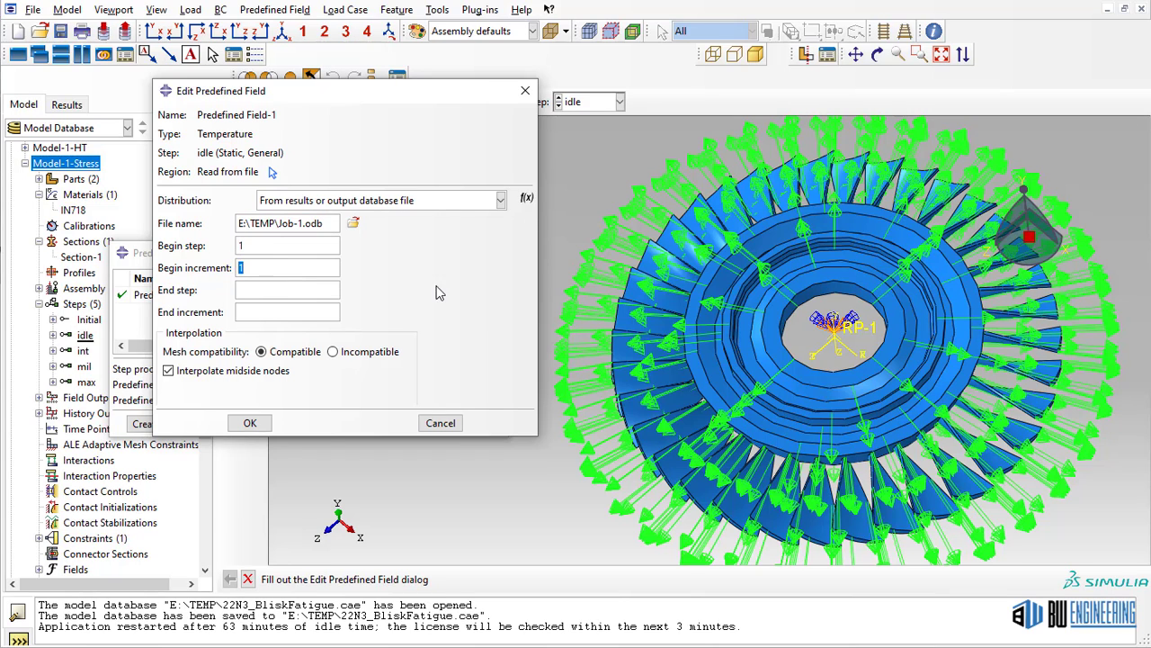
click(440, 422)
Step: Inspect the begin step and increment of Predefined Field-1 in the int, mil and max steps, leaving the field unmodified
double_click(354, 297)
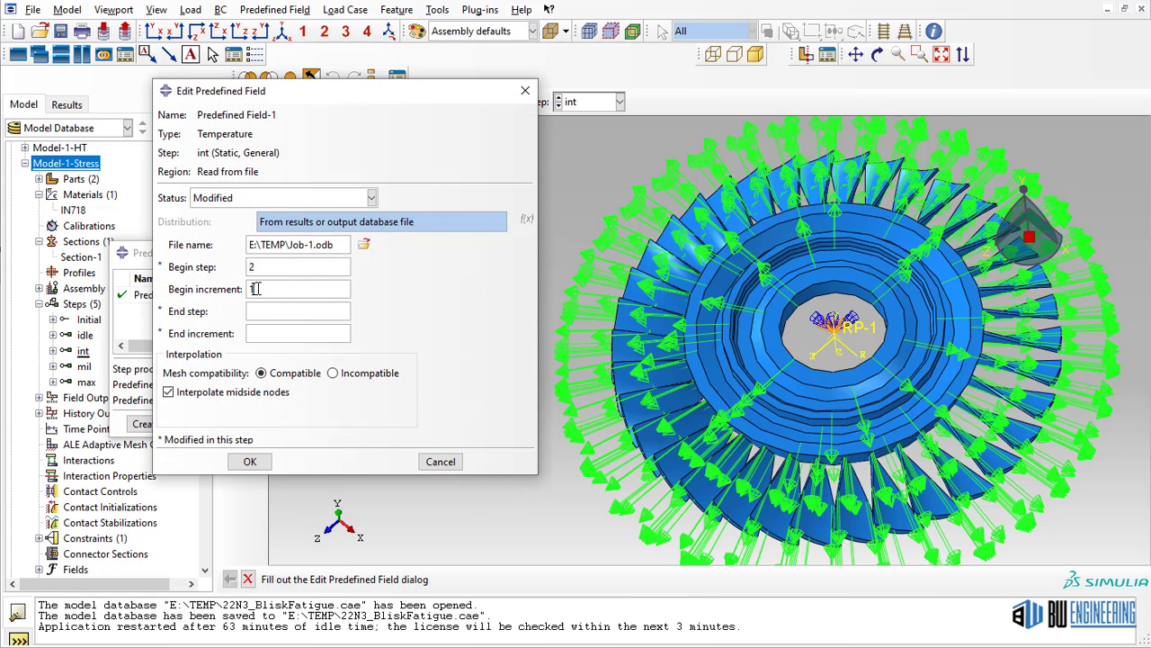
click(452, 460)
double_click(430, 296)
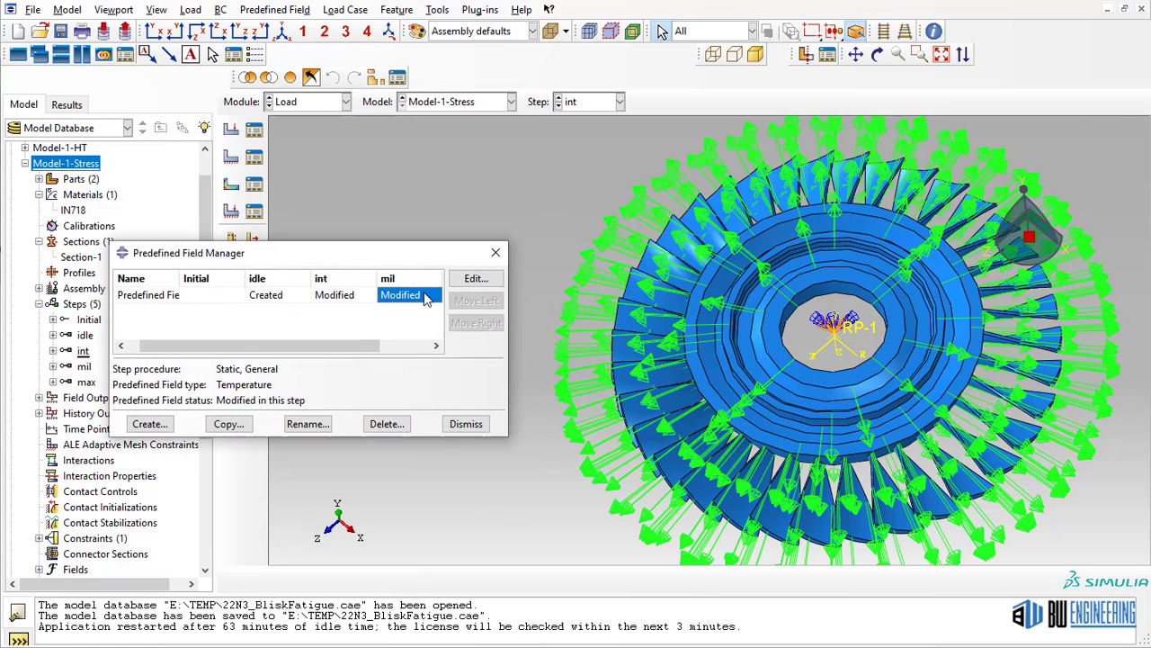
double_click(276, 267)
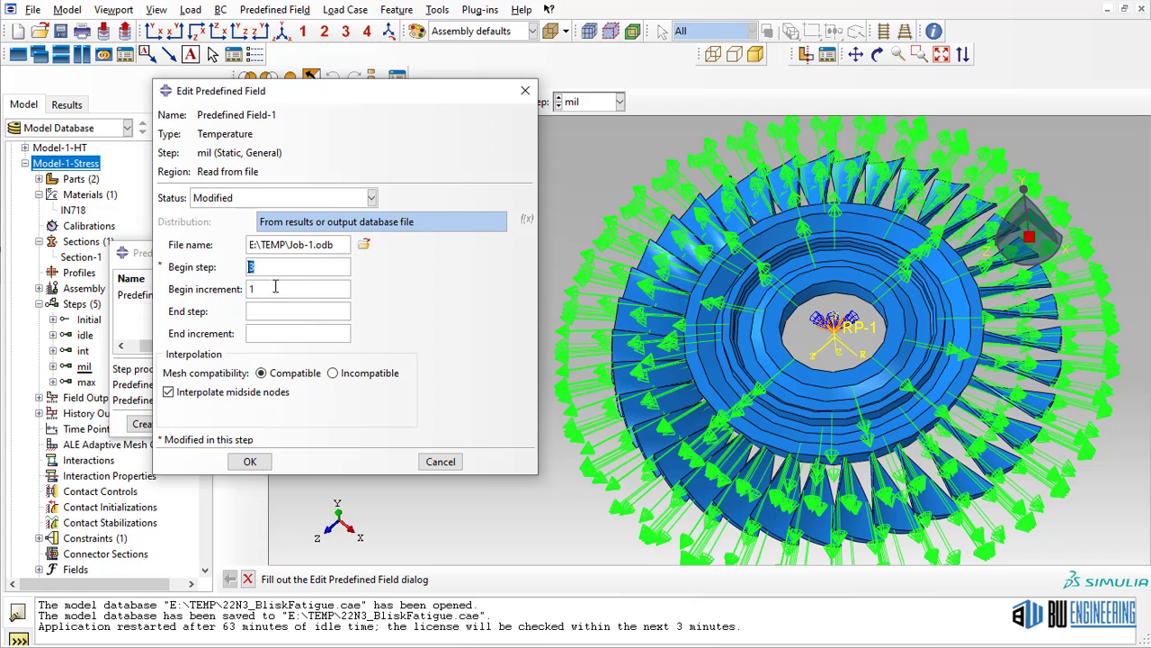
click(431, 460)
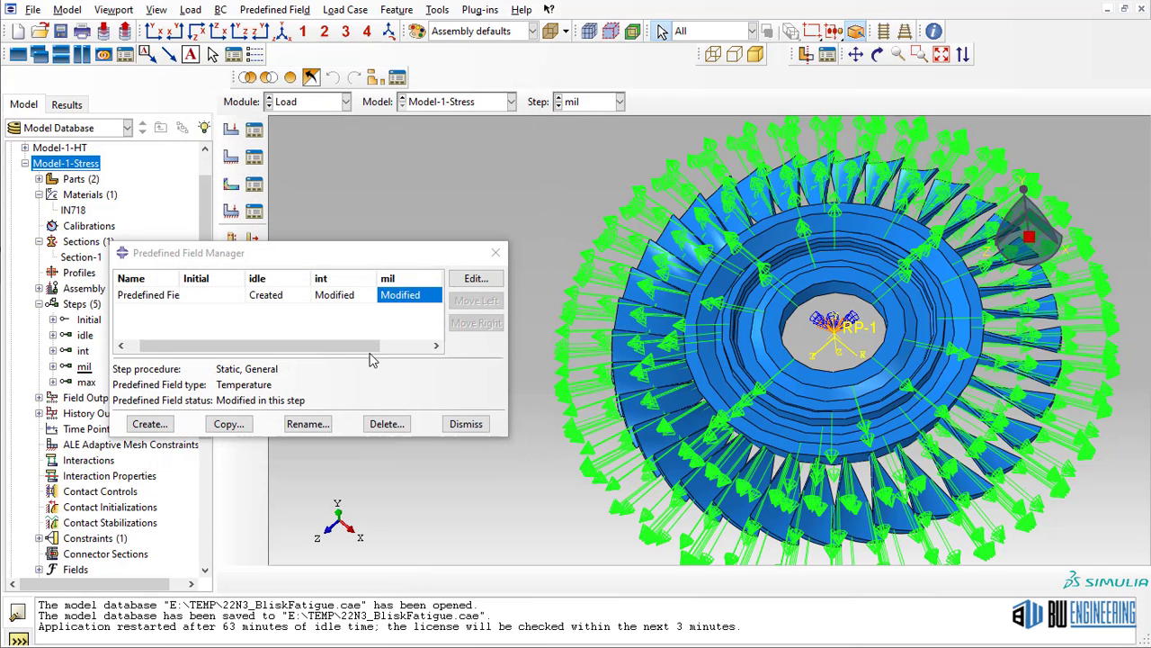
drag(373, 346, 441, 348)
click(407, 297)
double_click(410, 297)
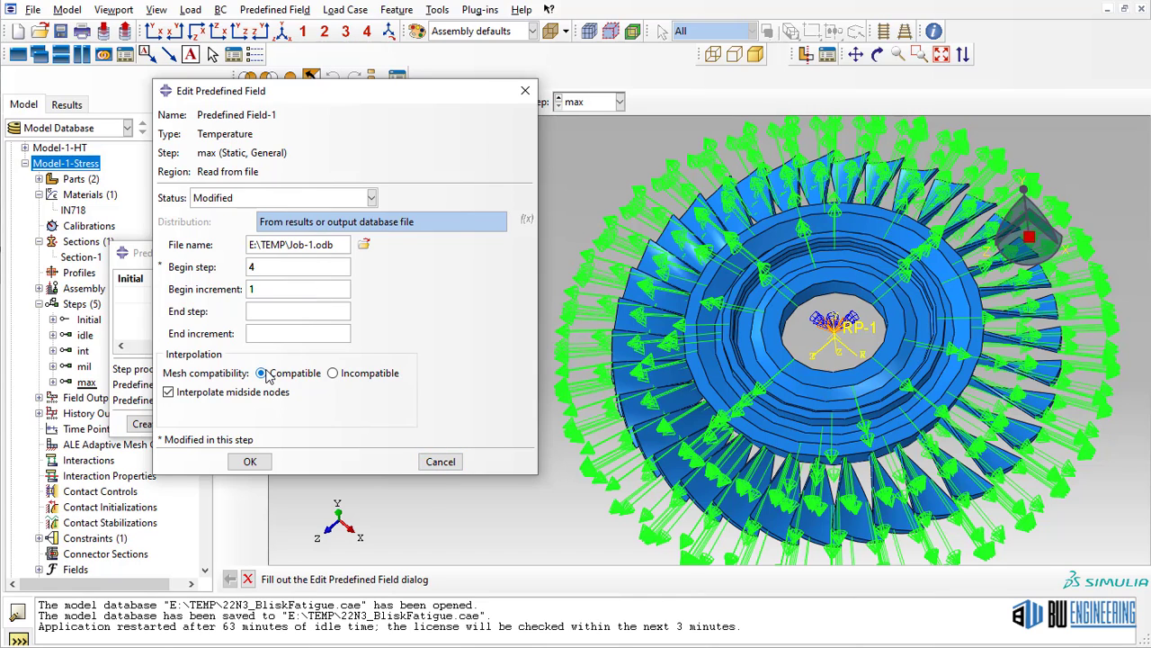
click(440, 462)
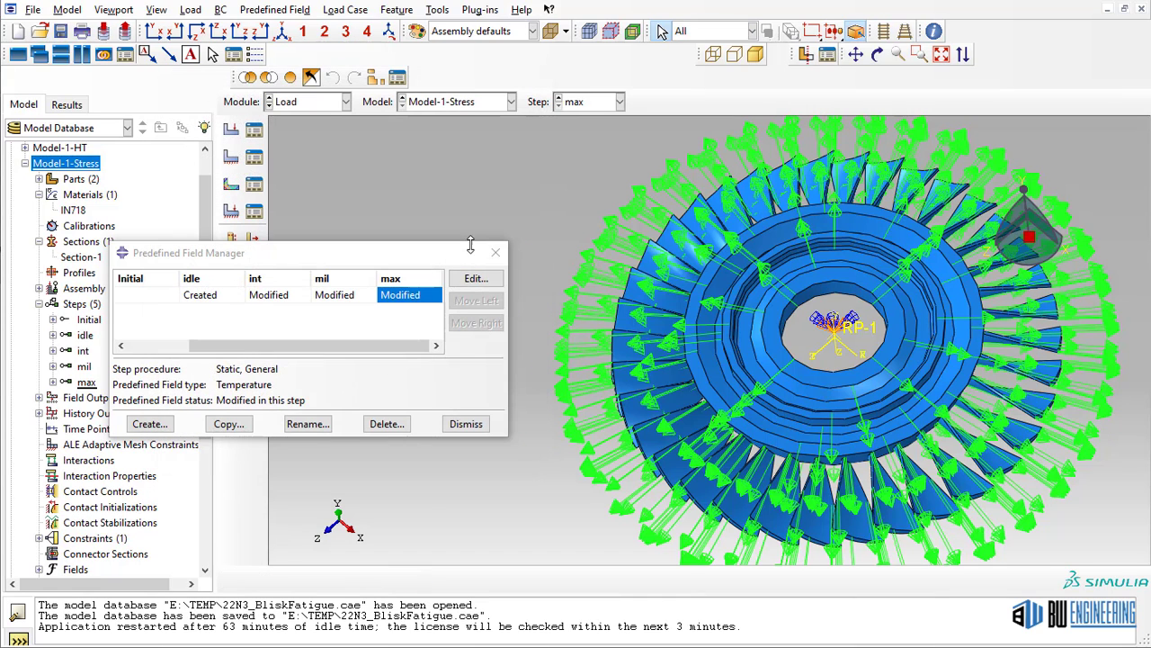
click(467, 425)
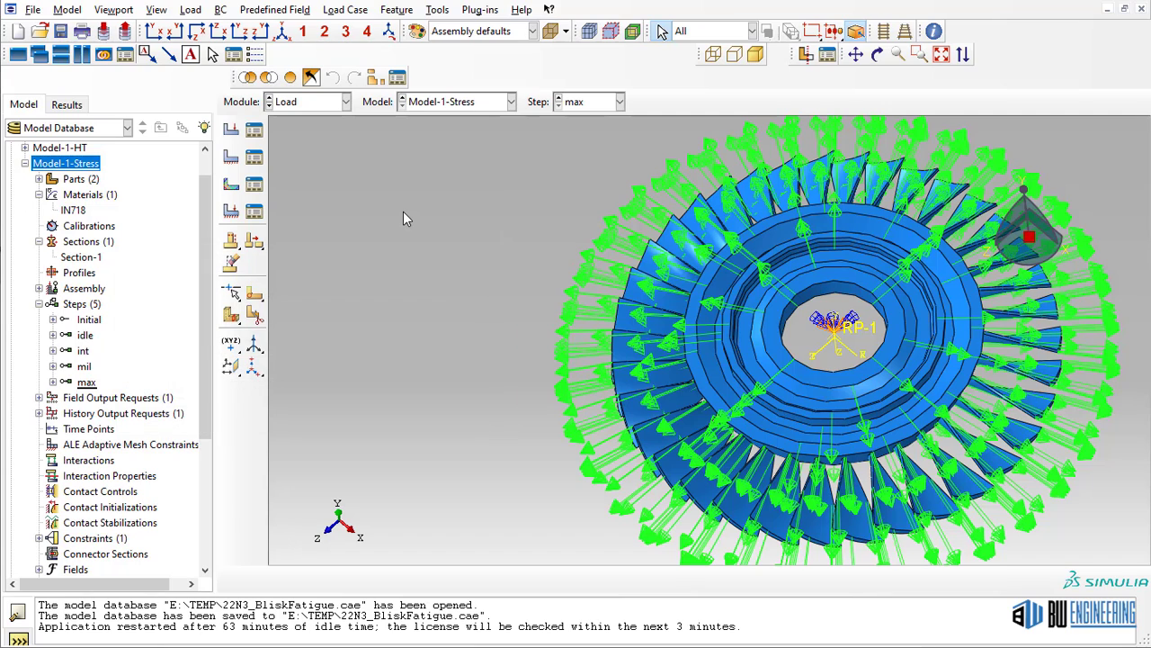
Step: Examine the field output request F-Output-1 of the idle step in the Step module, keeping its frequency at Last increment
click(346, 104)
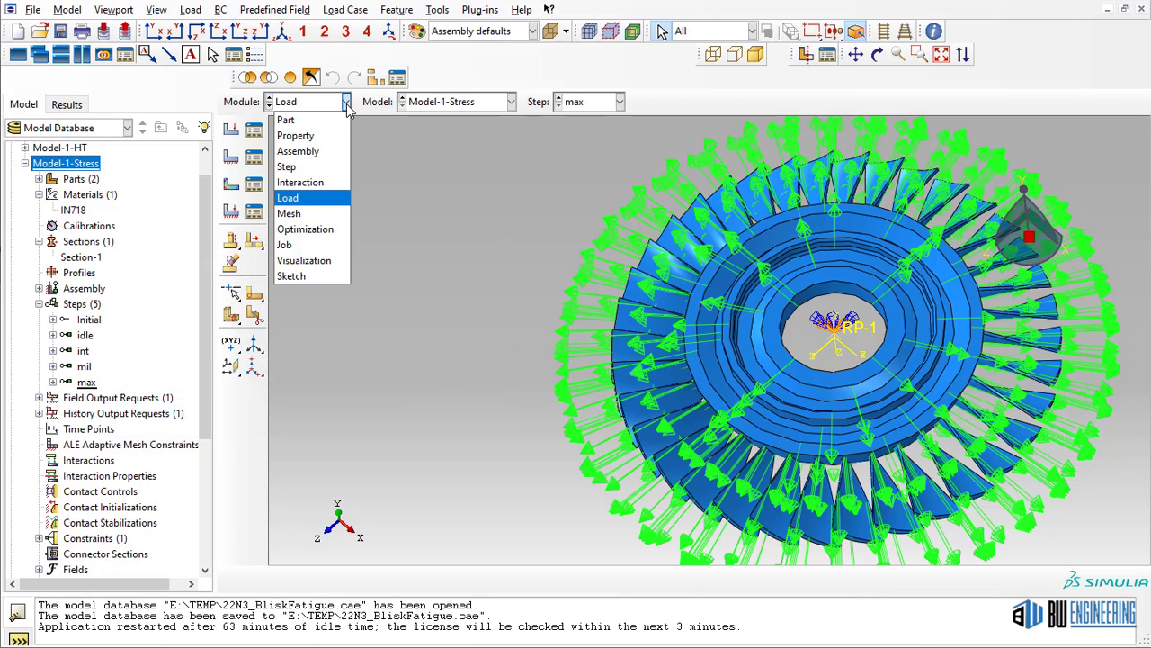
click(310, 167)
click(230, 11)
mouse_move(288, 26)
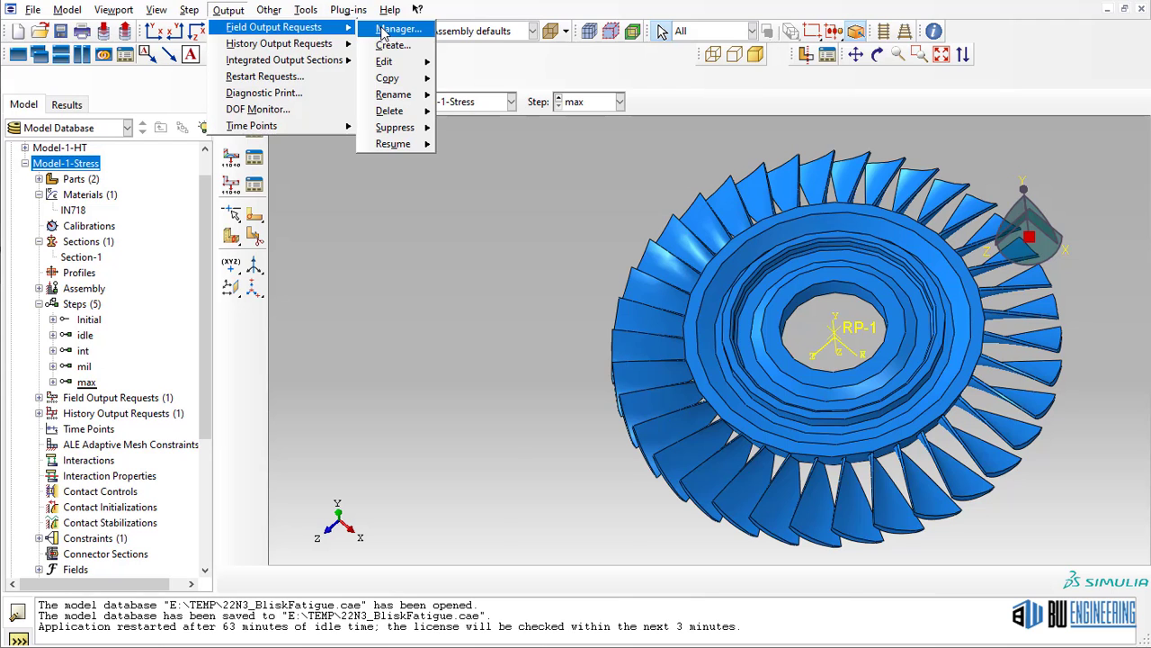
click(387, 28)
double_click(631, 368)
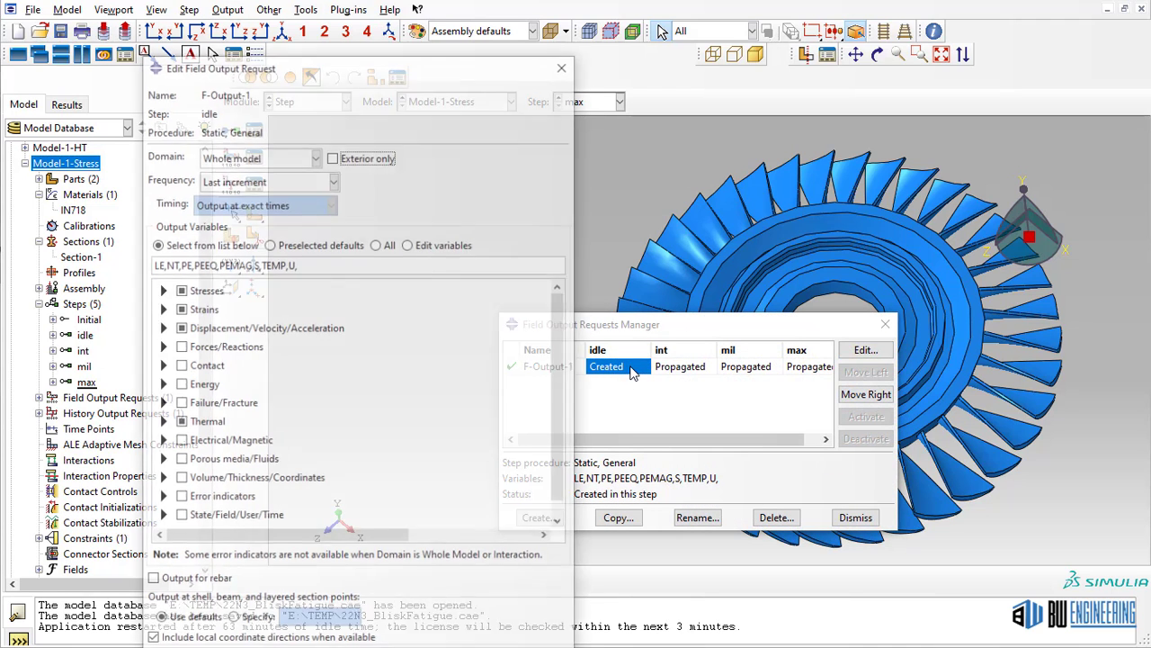
click(263, 183)
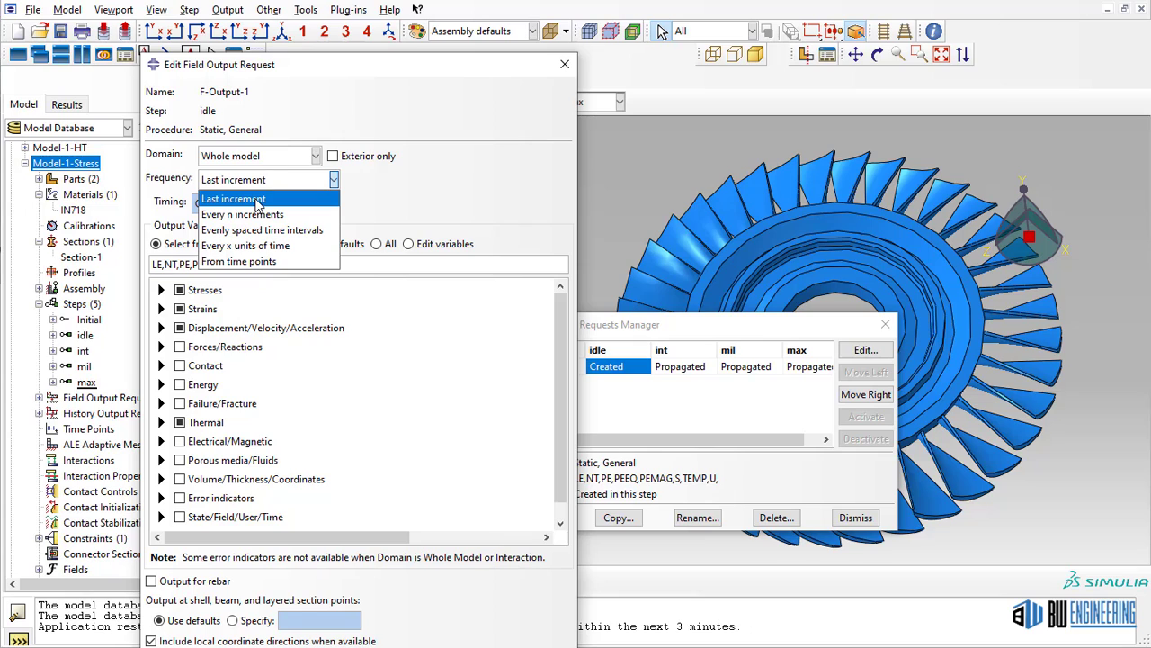
click(258, 200)
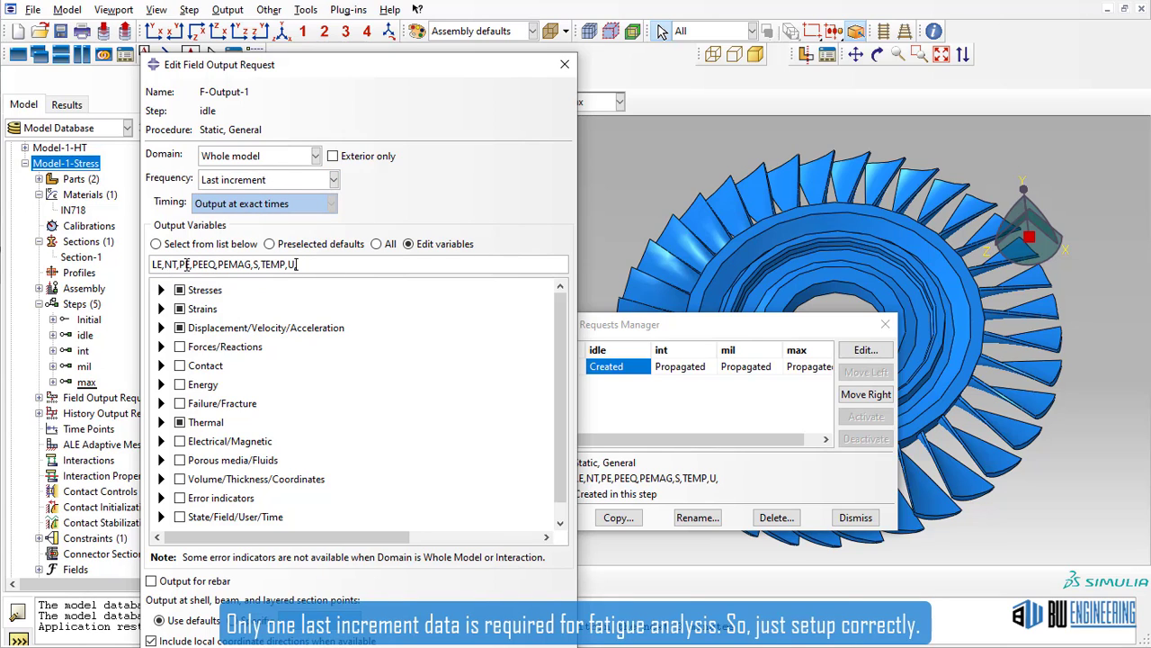
Step: Inspect the stress and thermal output variables requested in F-Output-1 and leave the request unmodified
click(161, 291)
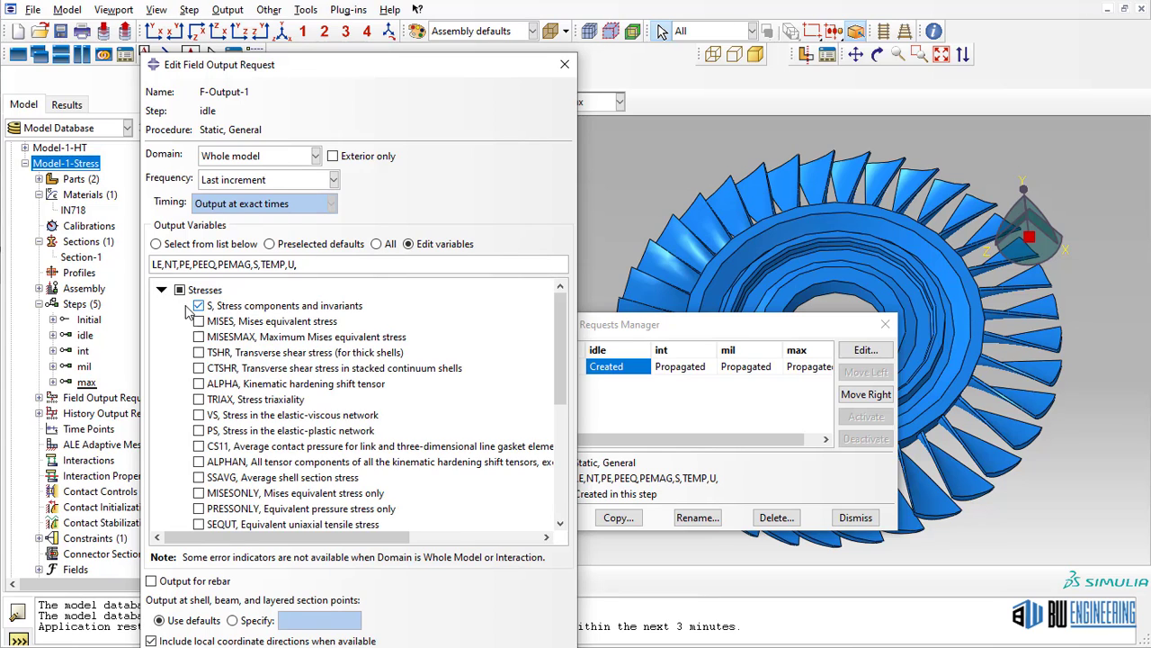
click(161, 290)
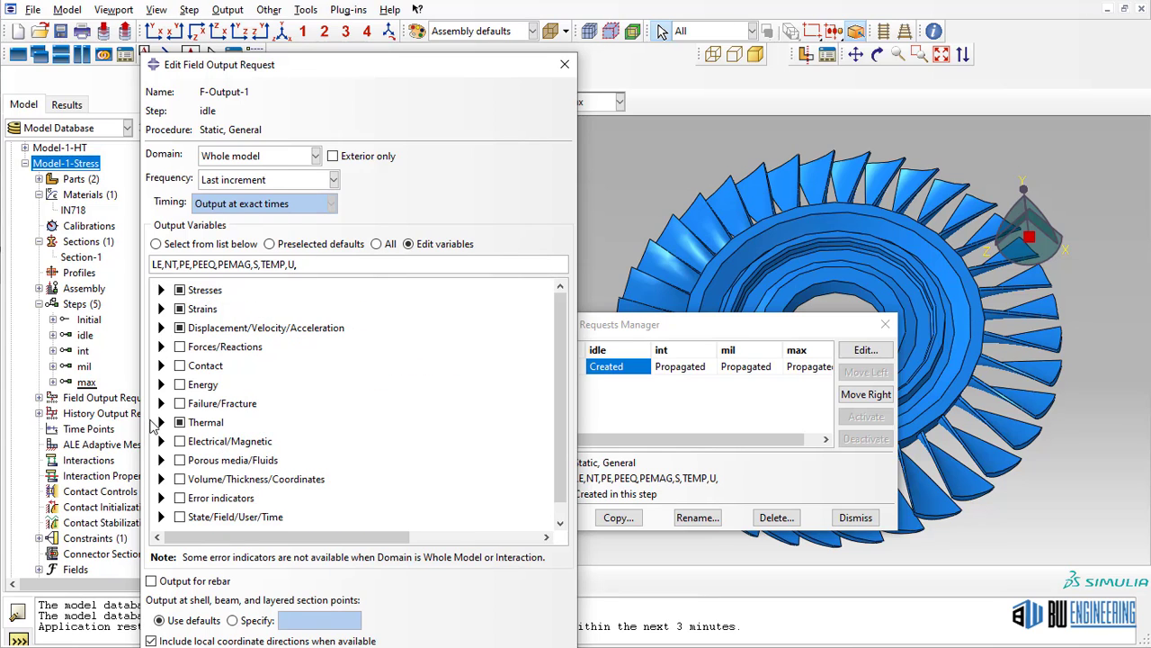
click(162, 424)
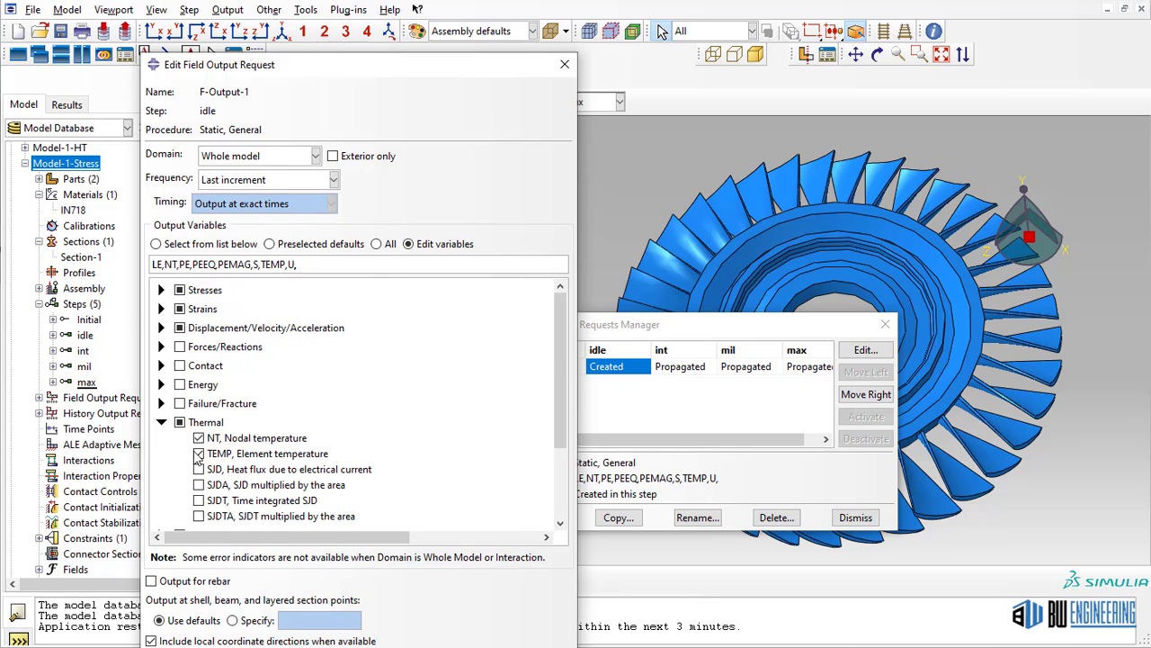
click(565, 65)
click(365, 396)
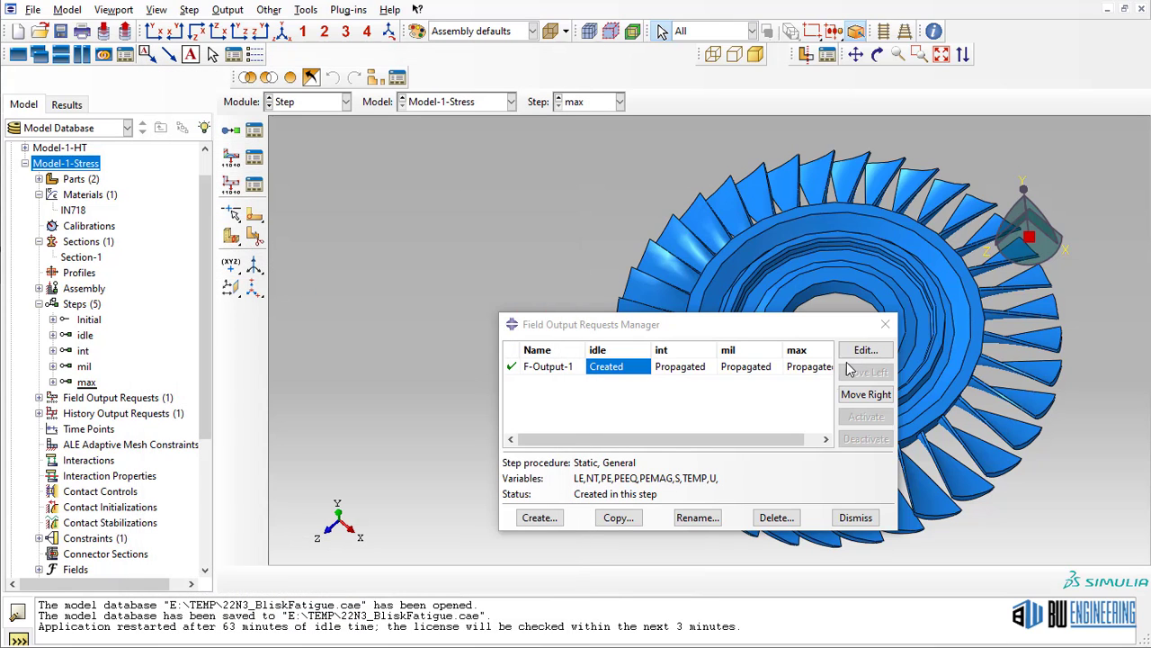
click(885, 324)
Step: Open the Job-2 results of Model-1-Stress and plot the von Mises stress contours on the deformed blisk
click(345, 101)
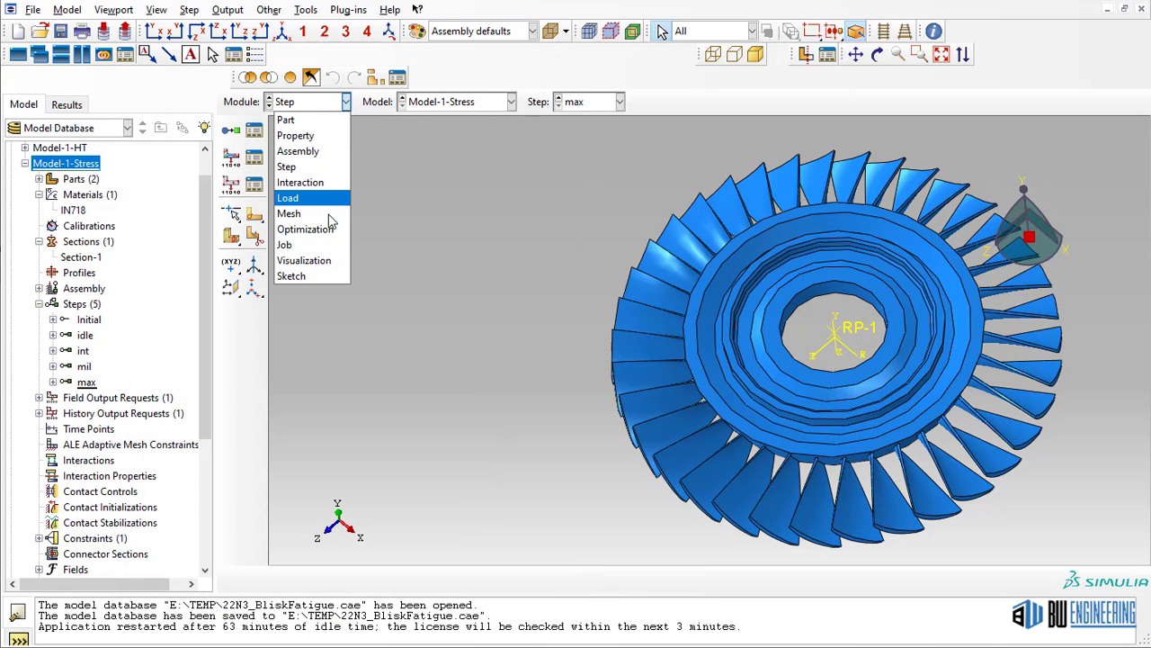
click(284, 244)
click(232, 107)
click(621, 220)
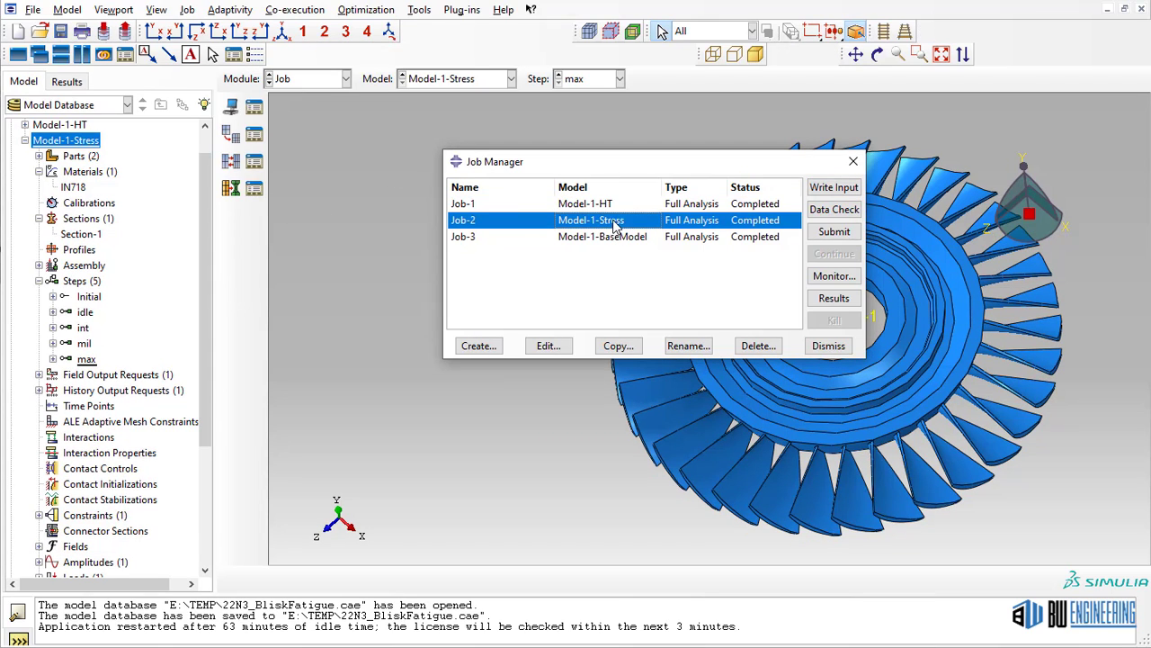
click(835, 299)
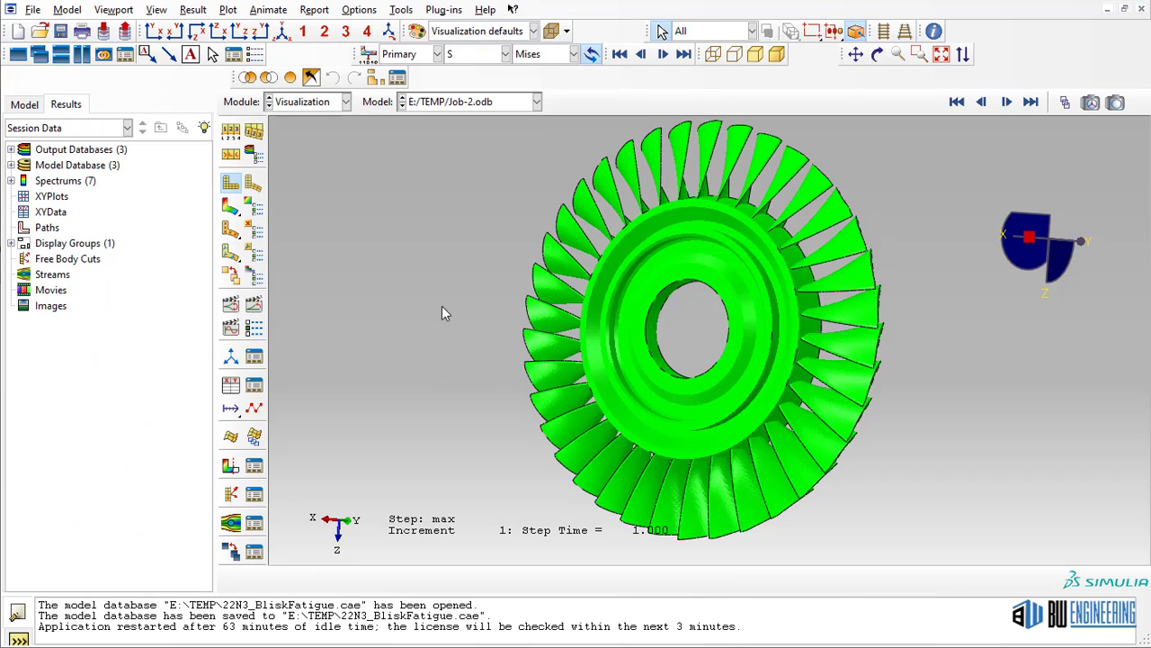
click(231, 206)
ctrl+alt+drag(636, 292, 745, 330)
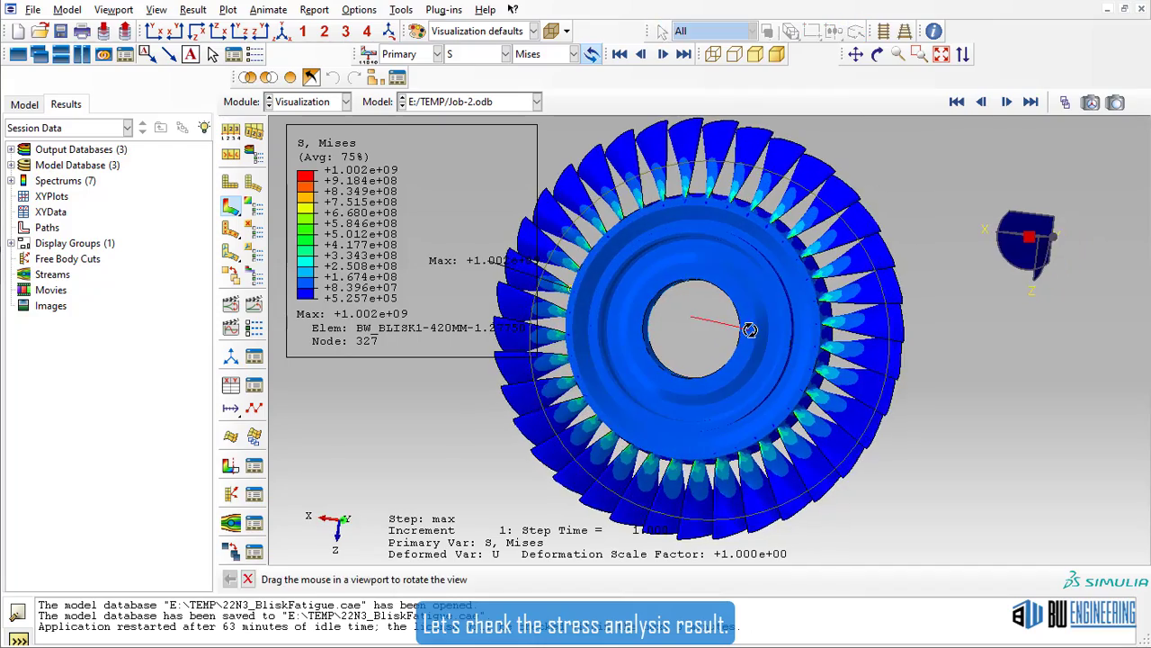
scroll(660, 257, up, 5)
drag(658, 207, 653, 186)
drag(769, 331, 763, 306)
Step: Compare the von Mises stress contours and maximum values of the operating steps with the Frame Selector, going from idle to mil and max
click(1065, 102)
drag(1067, 201, 943, 189)
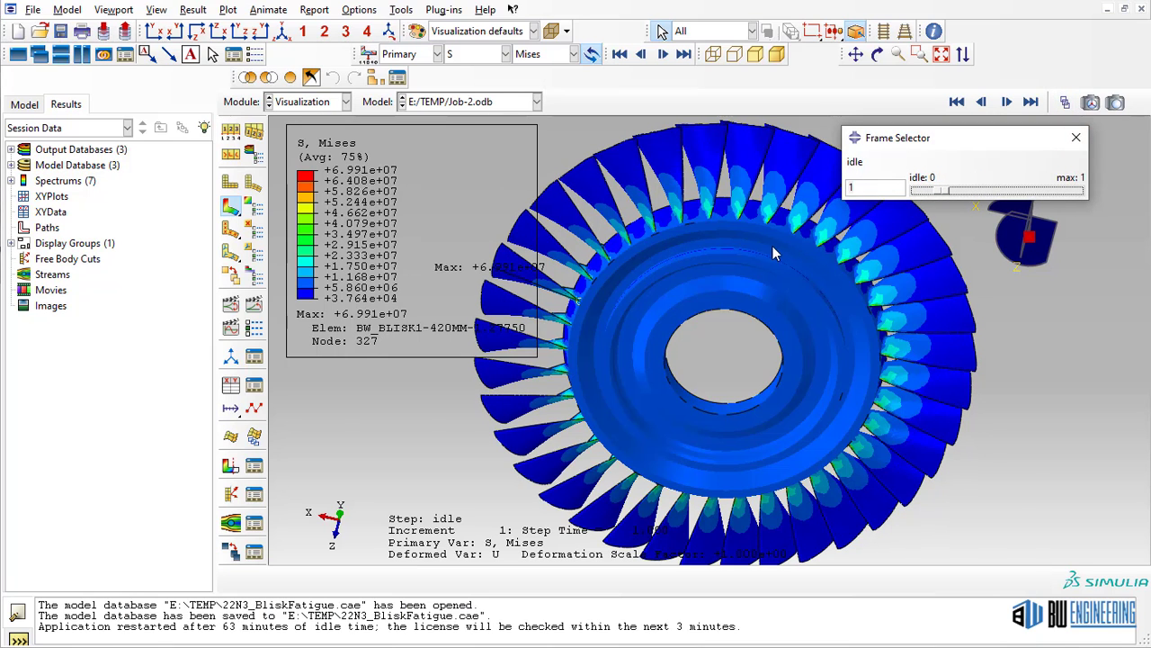
scroll(771, 245, up, 3)
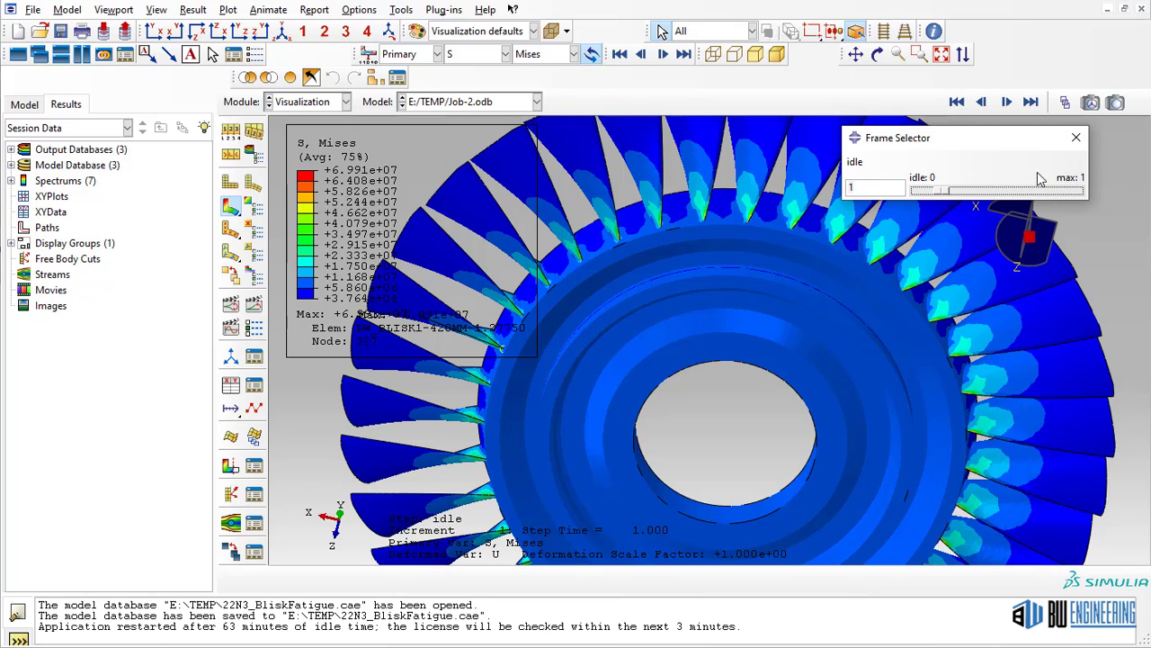
drag(951, 194, 1031, 196)
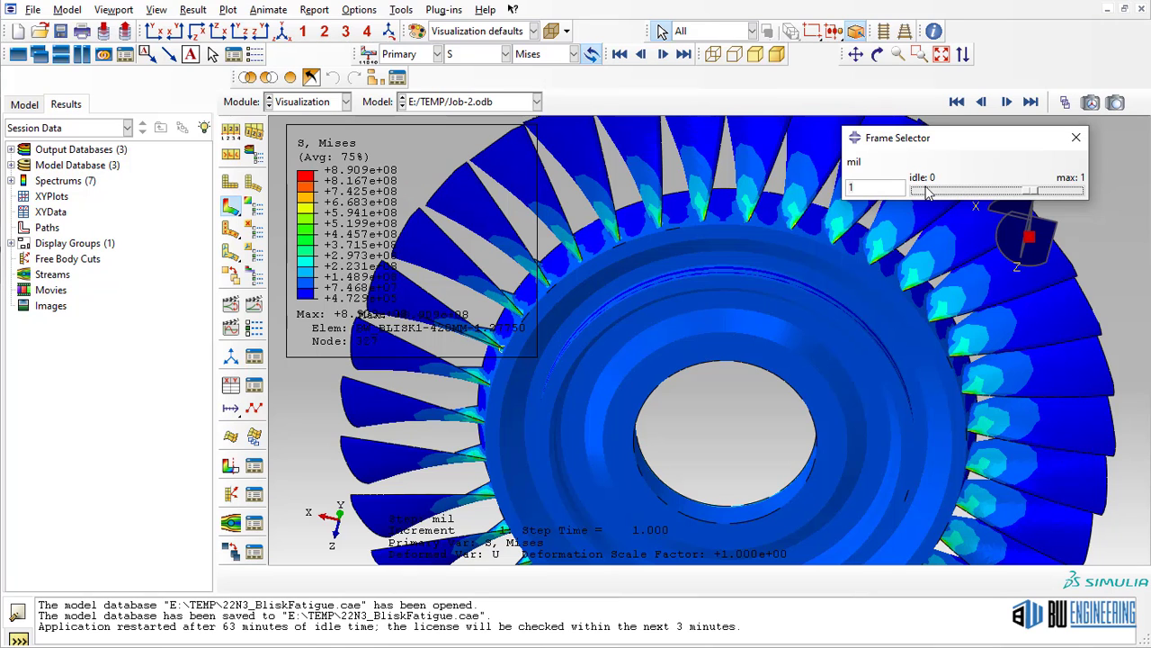
click(1033, 196)
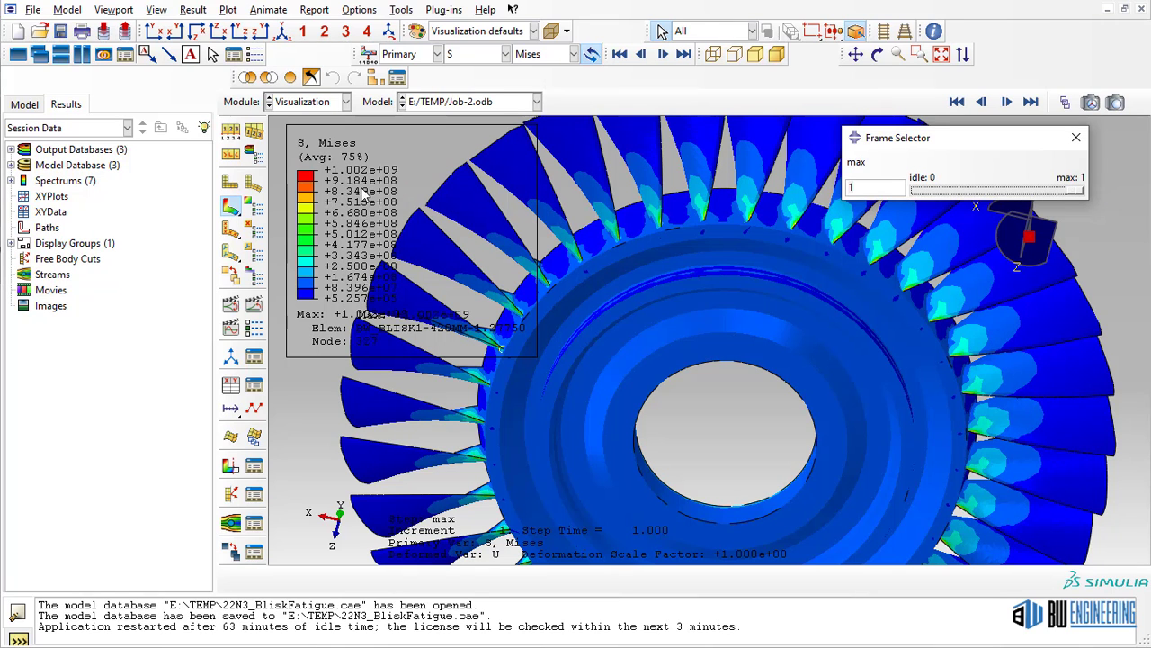
ctrl+alt+drag(931, 358, 765, 331)
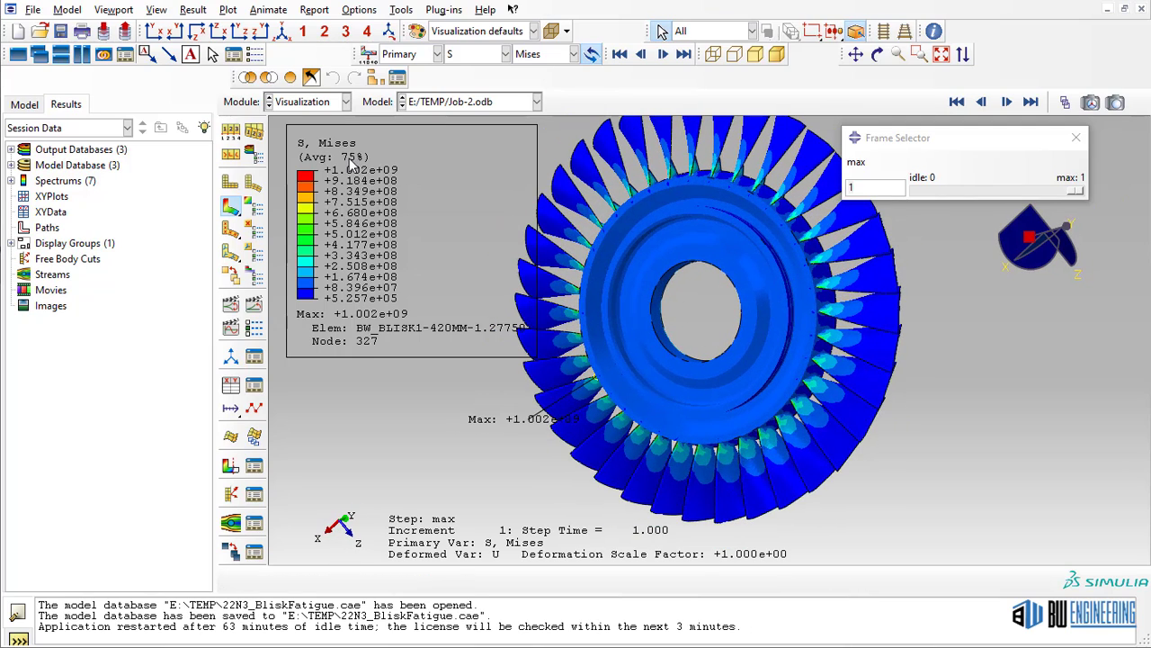
click(345, 102)
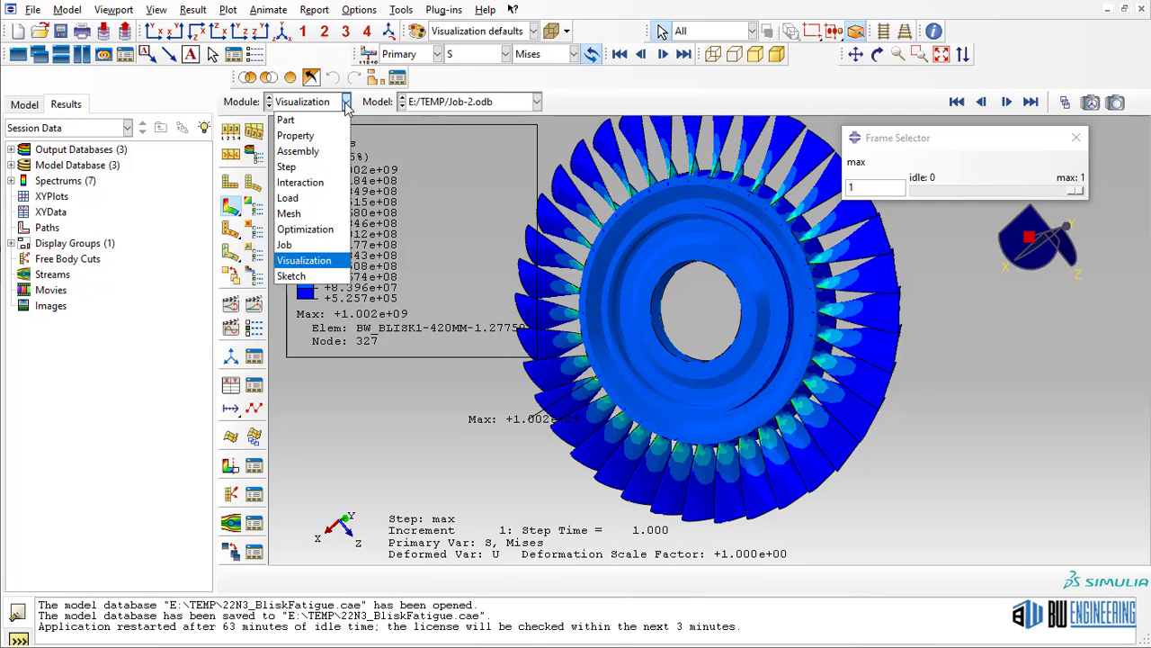
click(482, 209)
ctrl+alt+drag(618, 327, 689, 325)
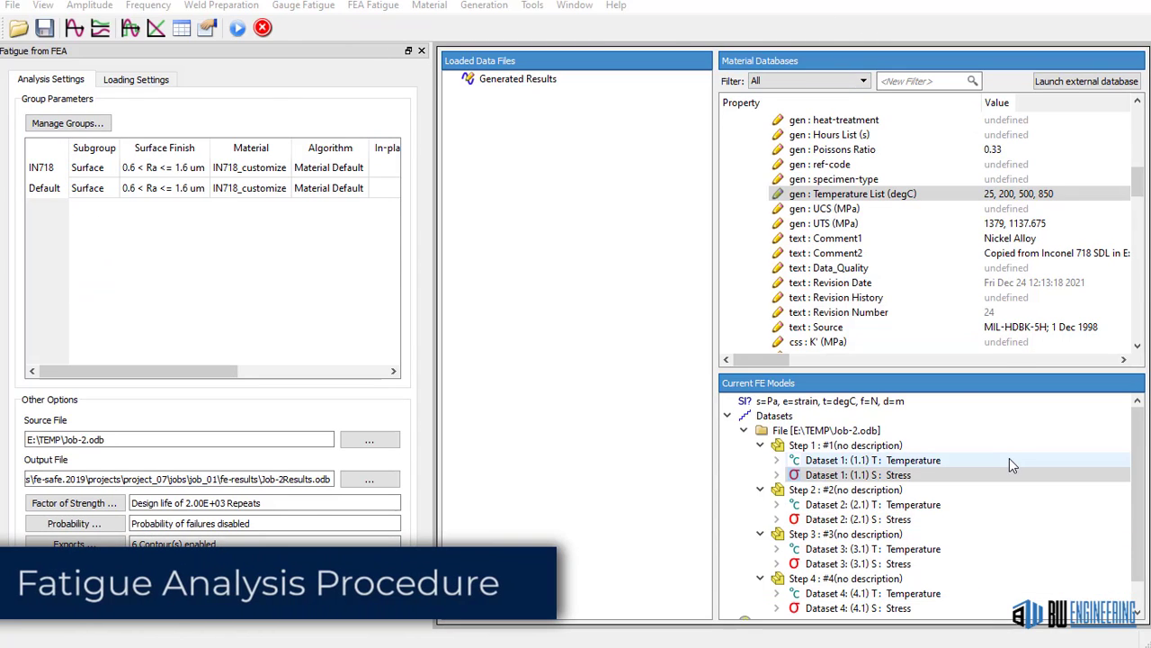
Step: Switch to fe-safe and reload the finite element model Job-2.odb, accepting the refresh of the loaded model
click(979, 417)
right_click(979, 417)
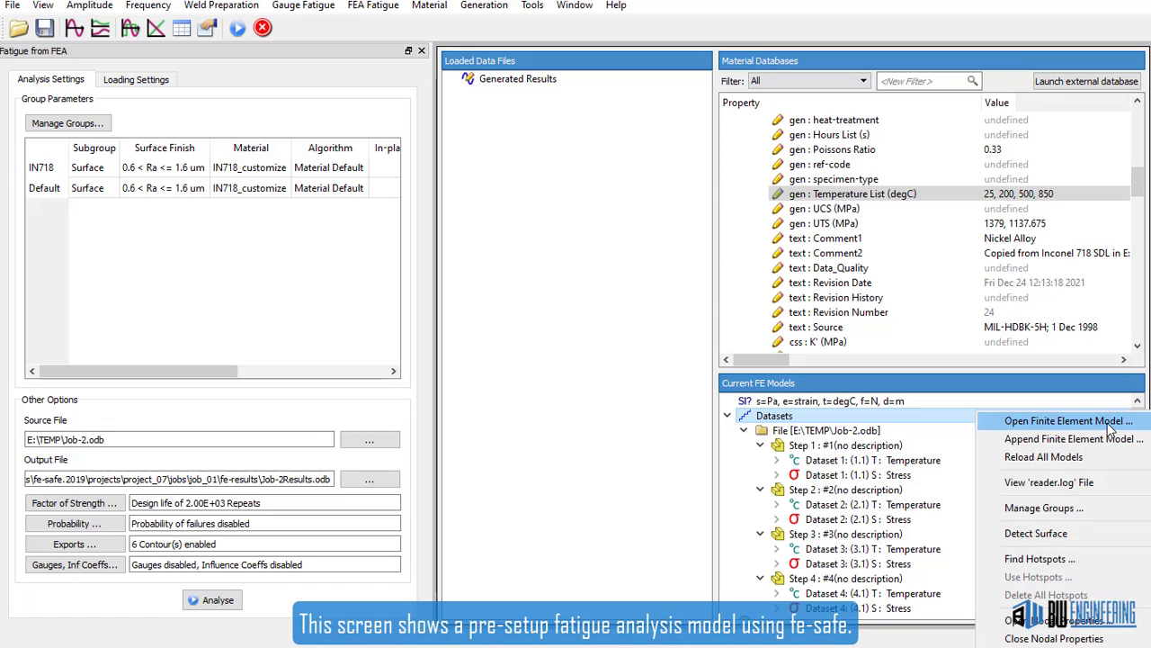
click(1043, 456)
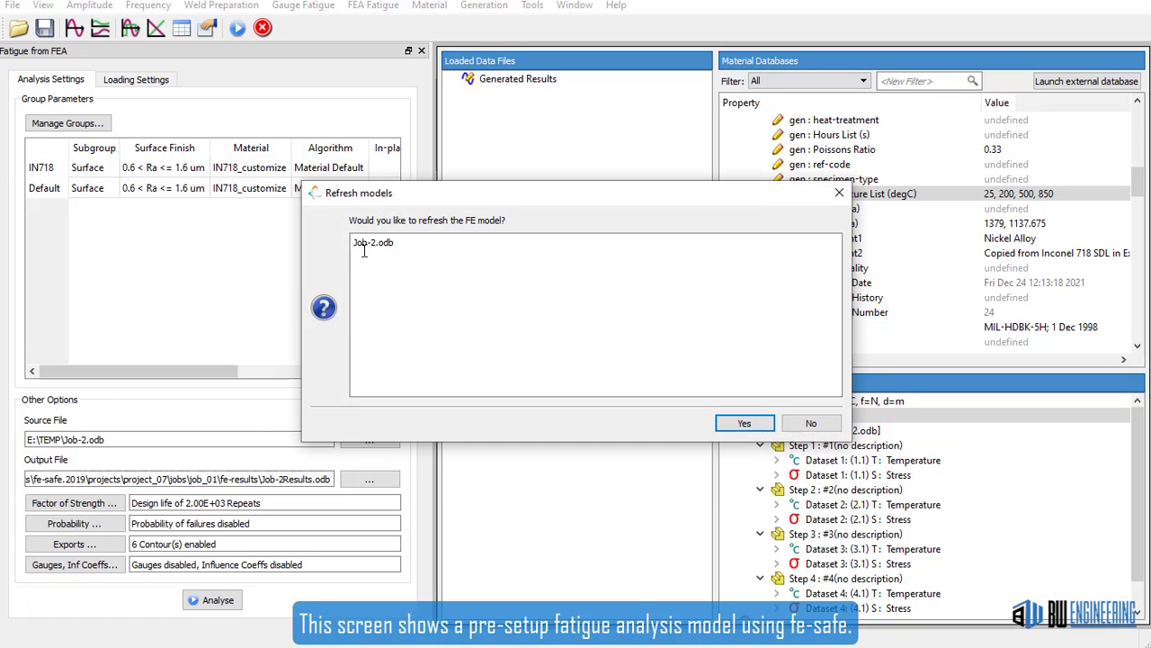
click(745, 424)
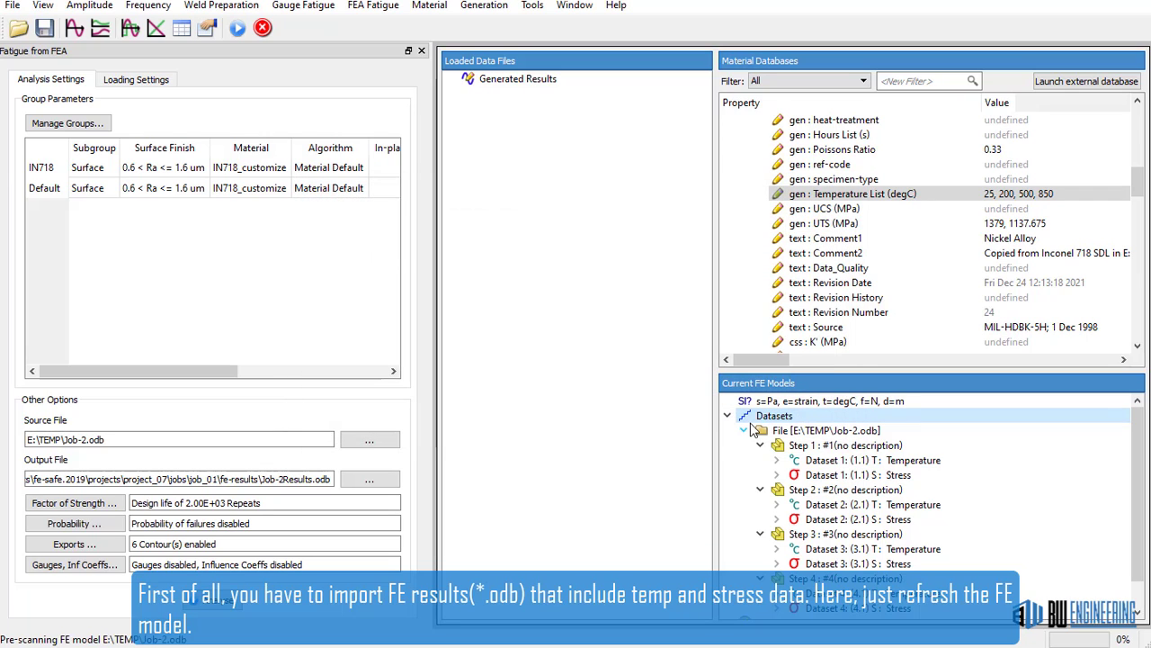
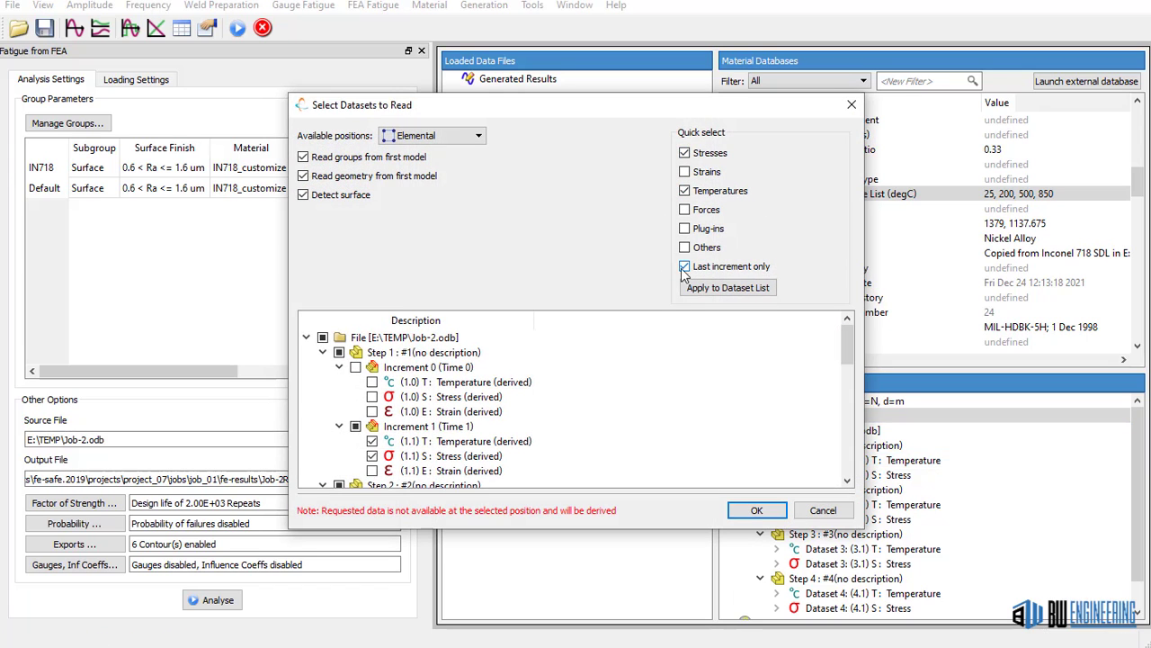
Step: Read only the last-increment stress and temperature datasets of all four steps, at elemental position with groups, geometry and surface detection included
scroll(409, 411, down, 1)
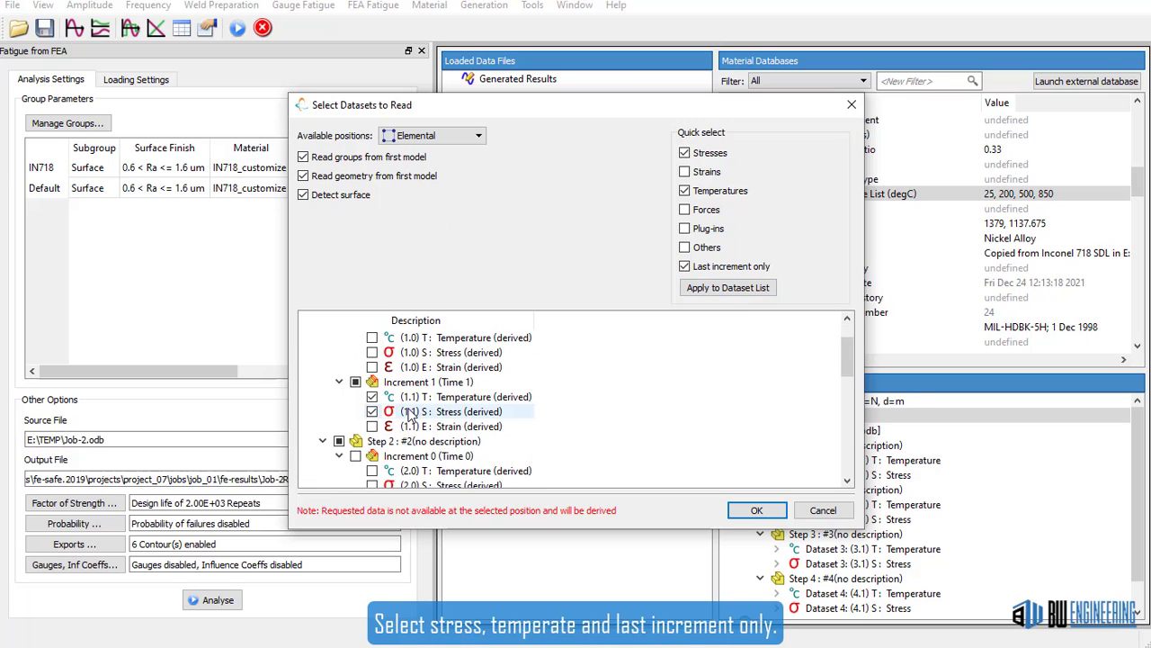
scroll(410, 411, up, 1)
scroll(394, 406, down, 1)
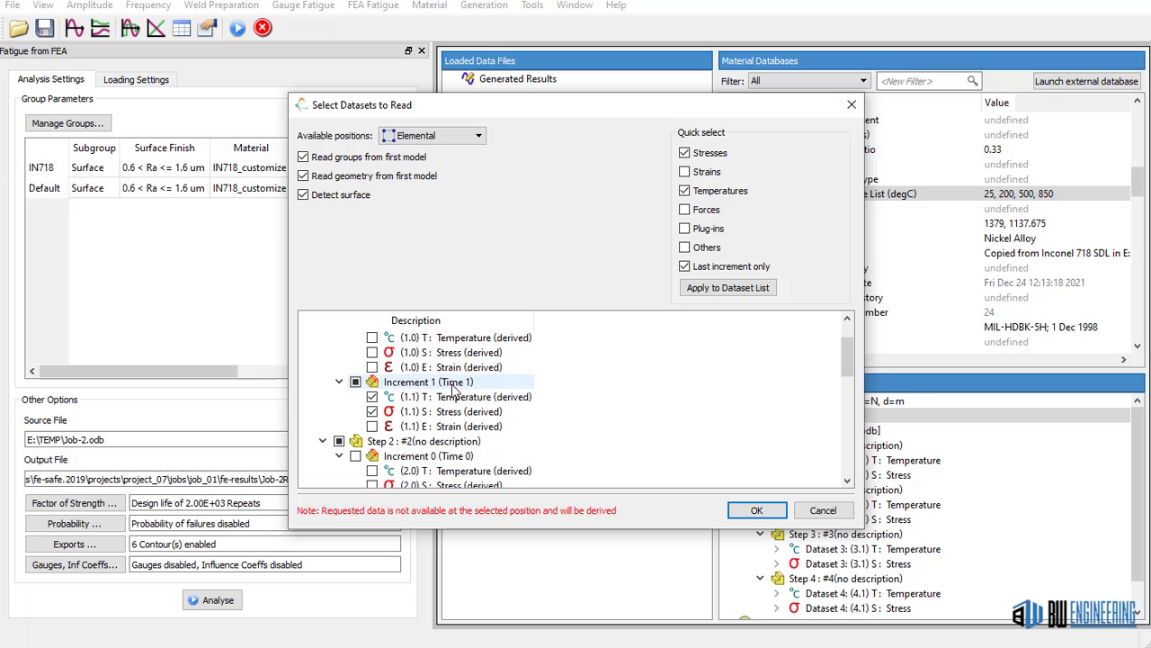
scroll(408, 385, up, 1)
scroll(412, 389, down, 2)
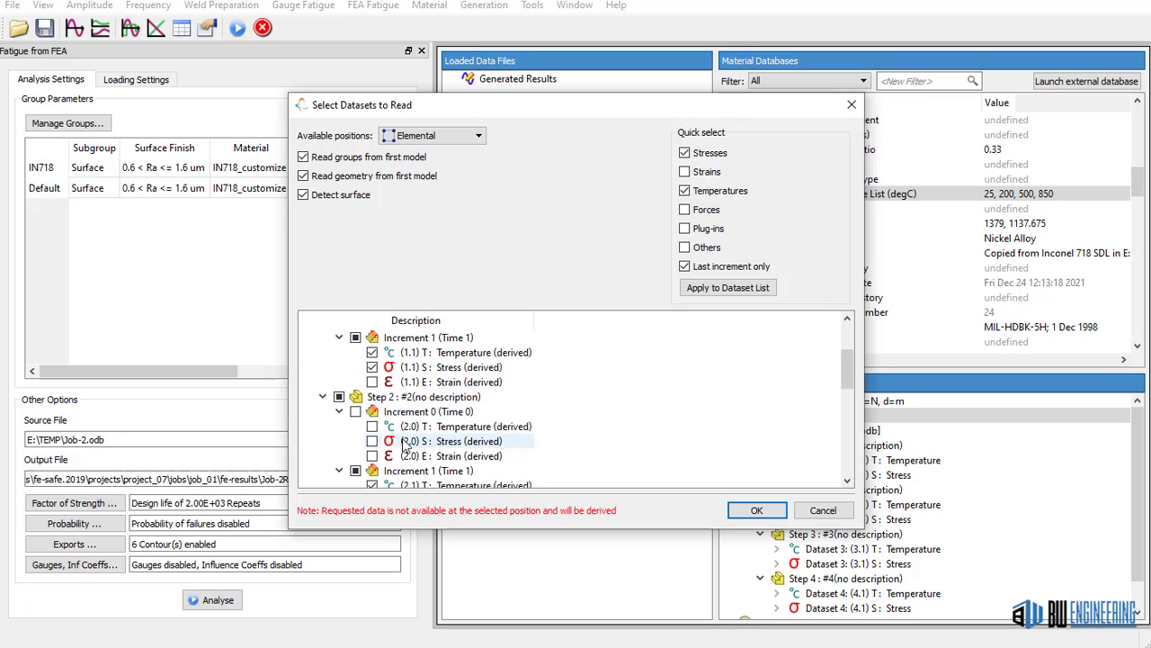
scroll(395, 423, down, 1)
scroll(385, 451, down, 2)
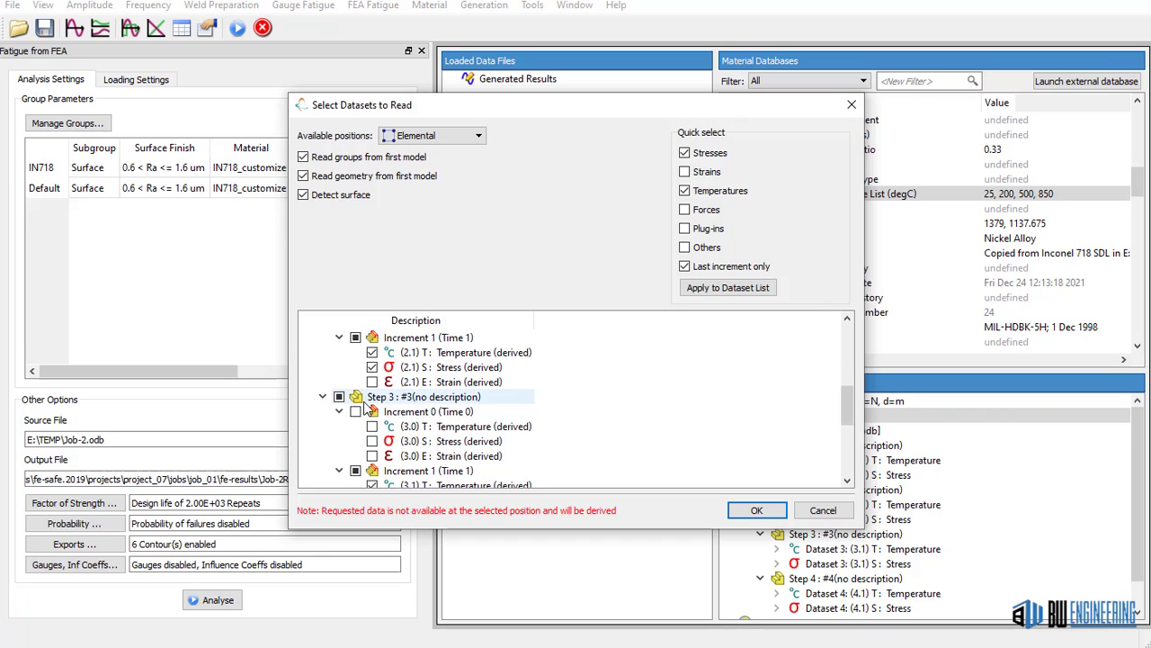
scroll(387, 450, down, 1)
scroll(389, 449, down, 3)
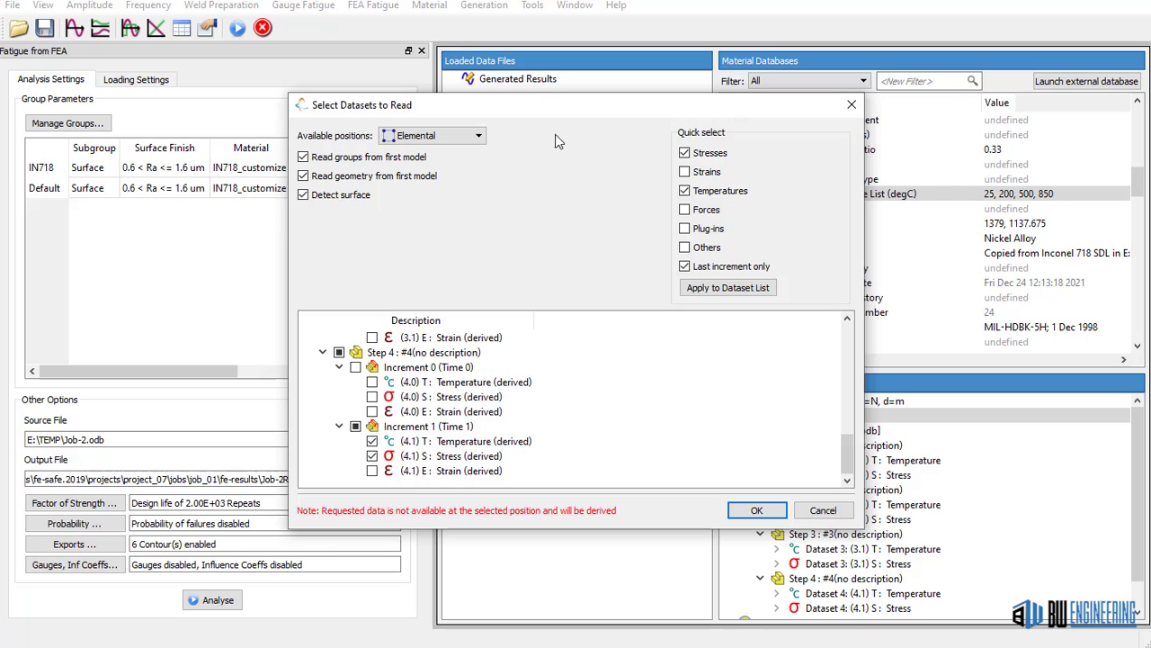
click(760, 515)
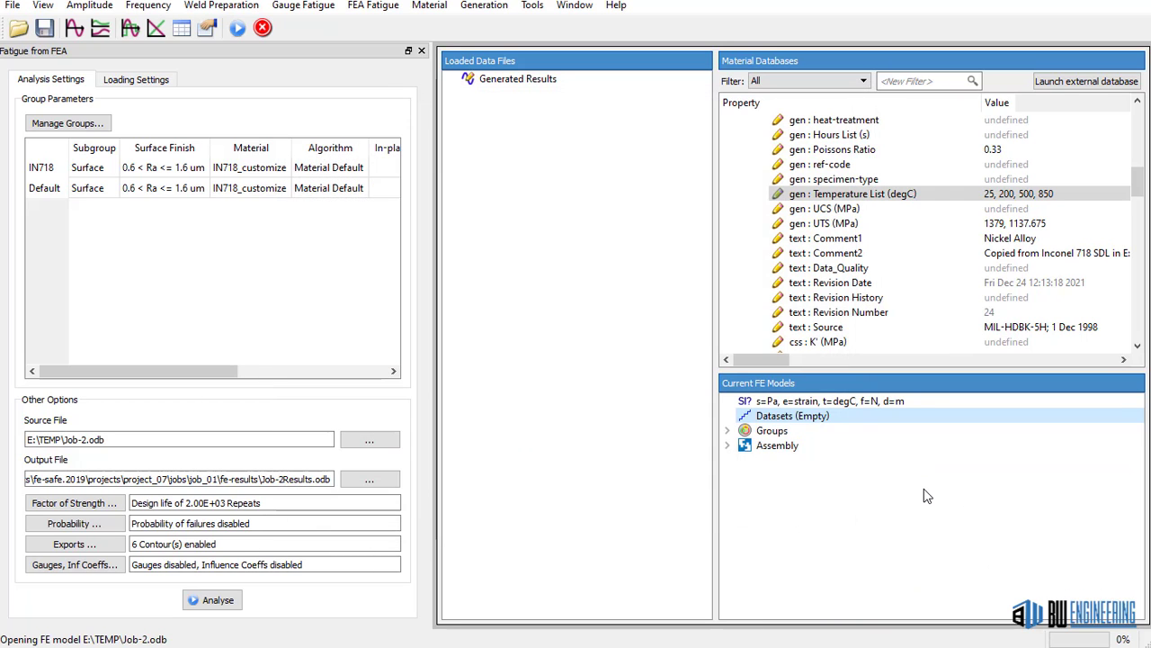
Step: Check the loaded FE model's units and accept them as Pa, strain, degC, N and m
click(901, 397)
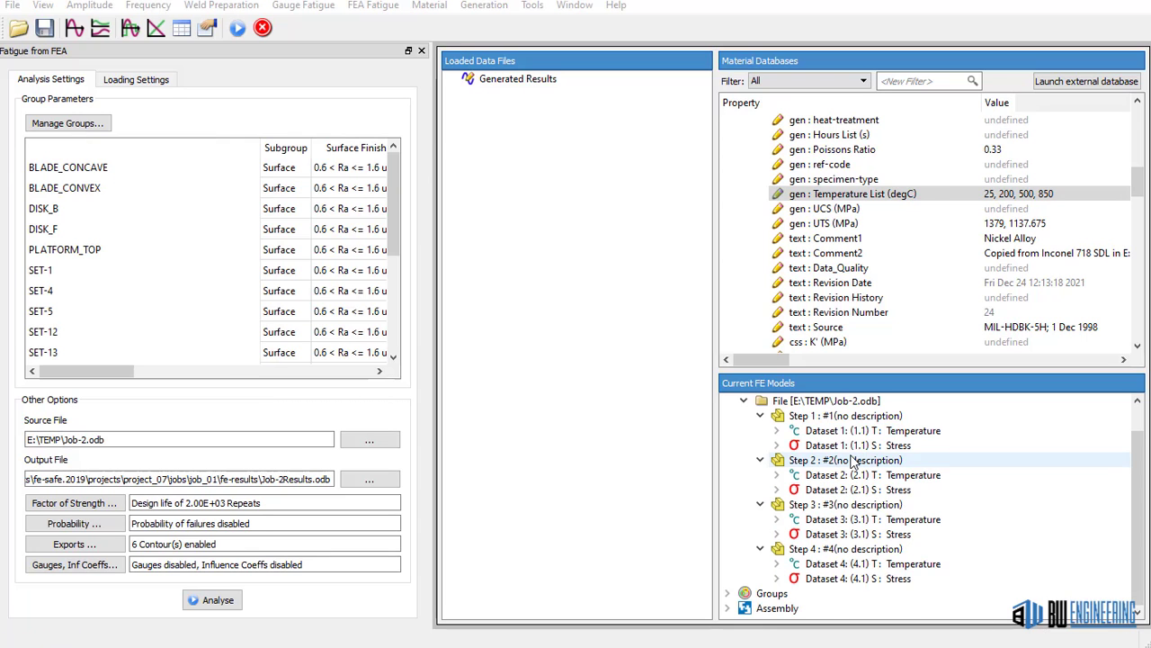
scroll(868, 575, up, 1)
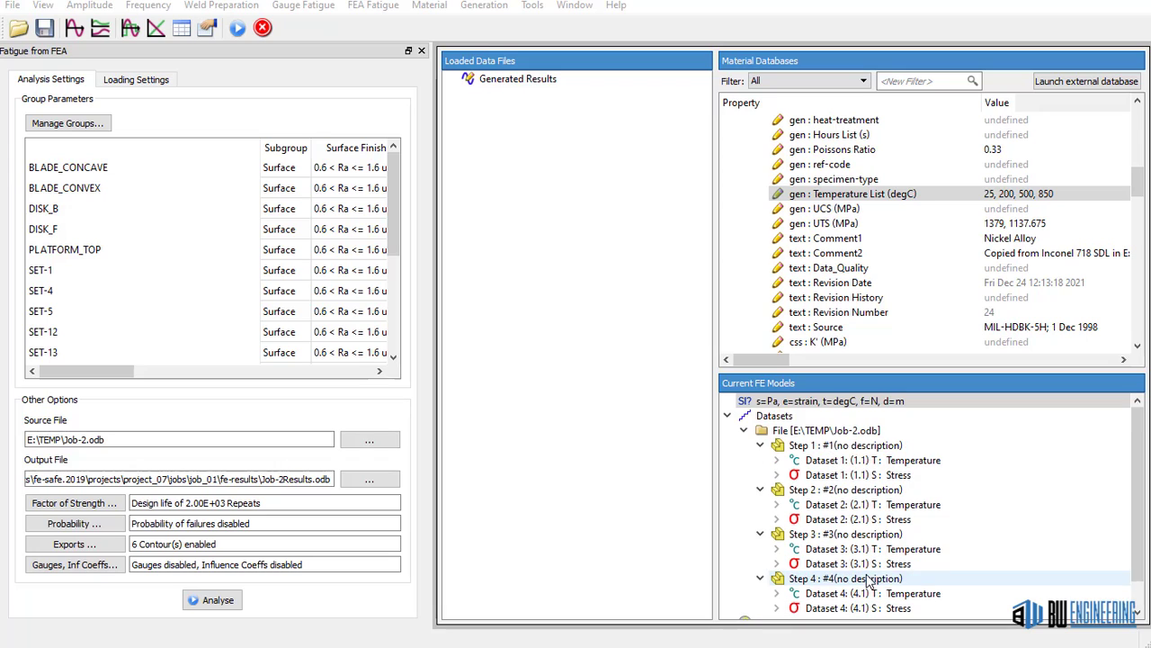
right_click(883, 405)
click(864, 406)
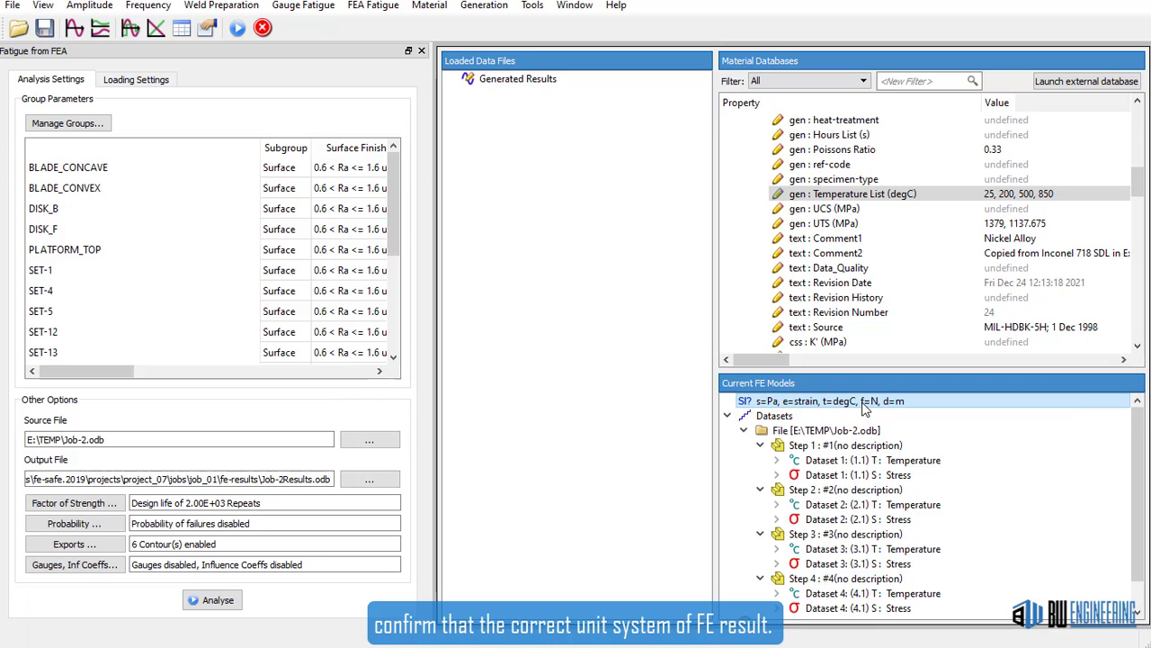
double_click(938, 407)
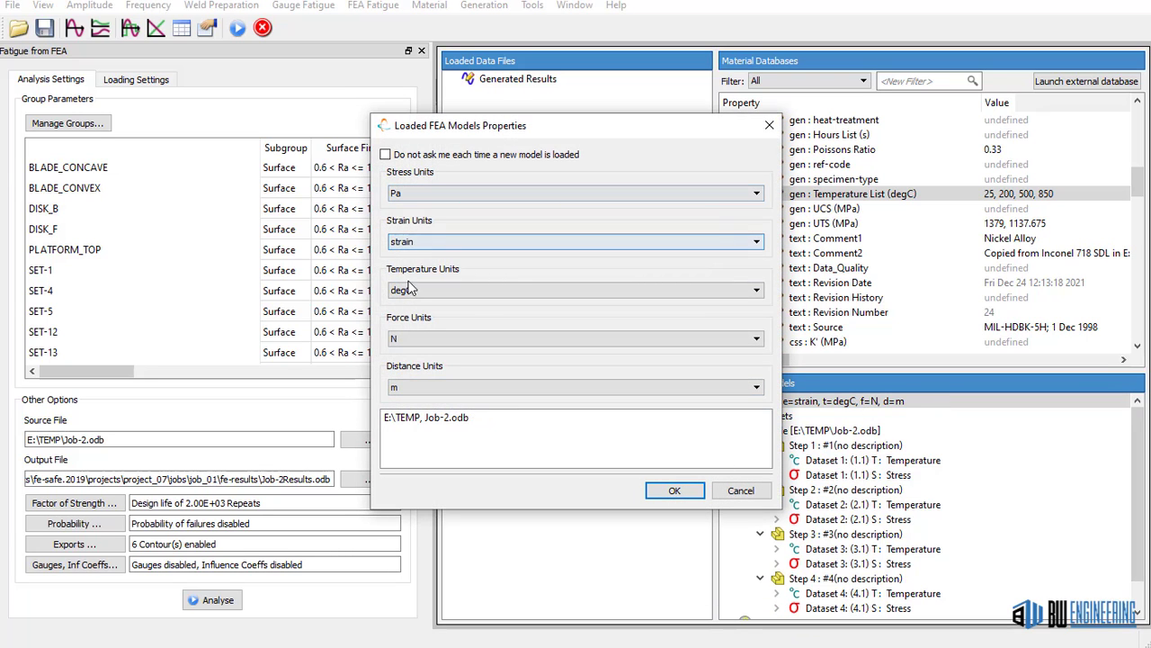
click(661, 492)
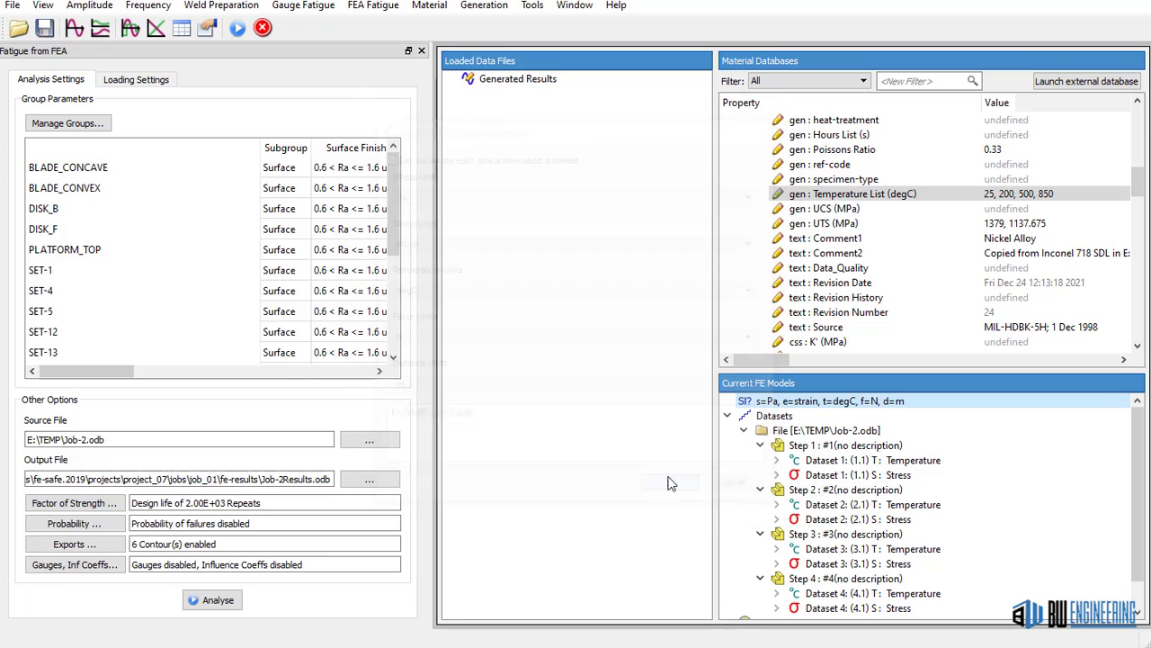
Step: Remove all groups from the analysis groups, add back only IN718 with all elements, and apply the selection
click(67, 123)
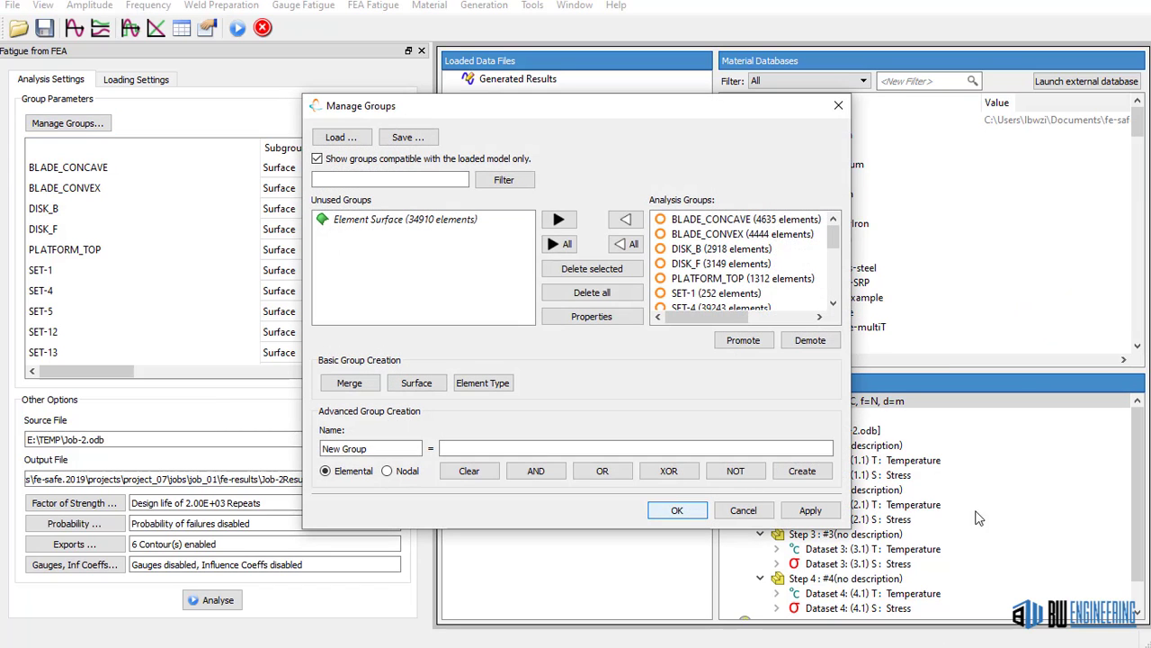
click(633, 245)
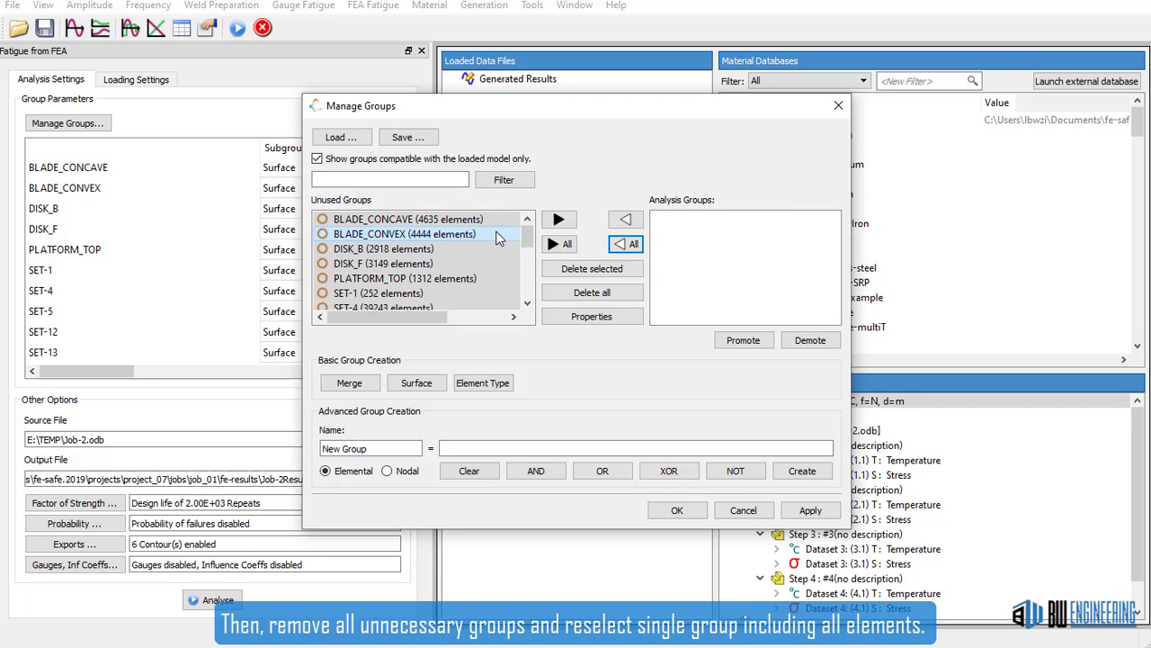
drag(500, 236, 396, 288)
click(395, 264)
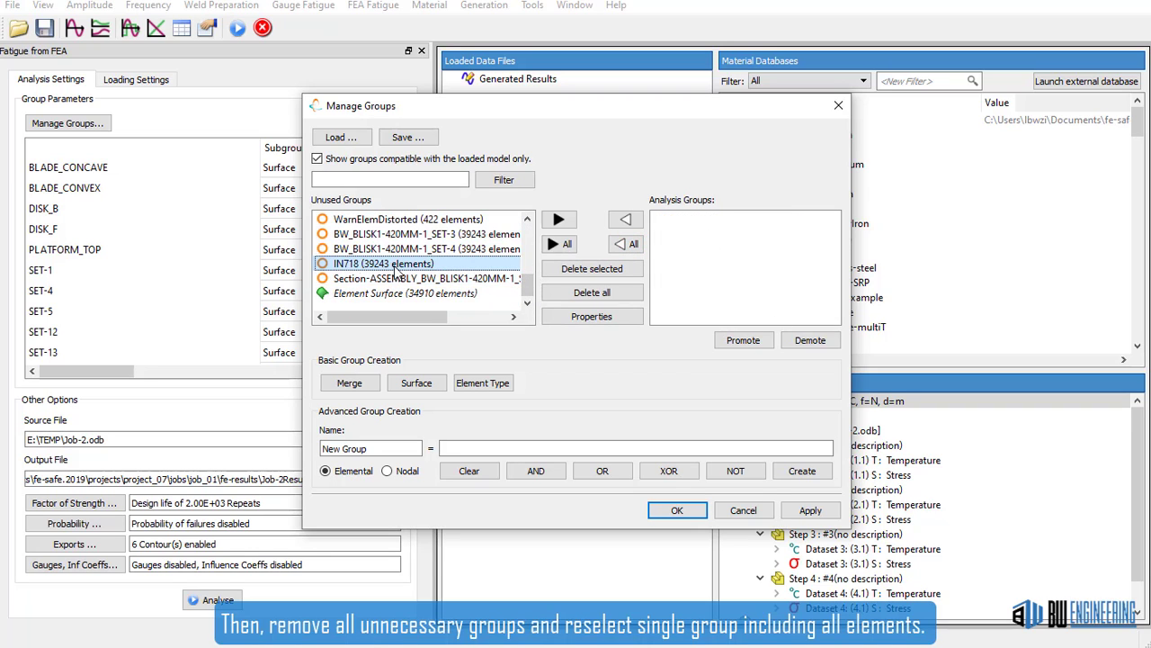
click(559, 219)
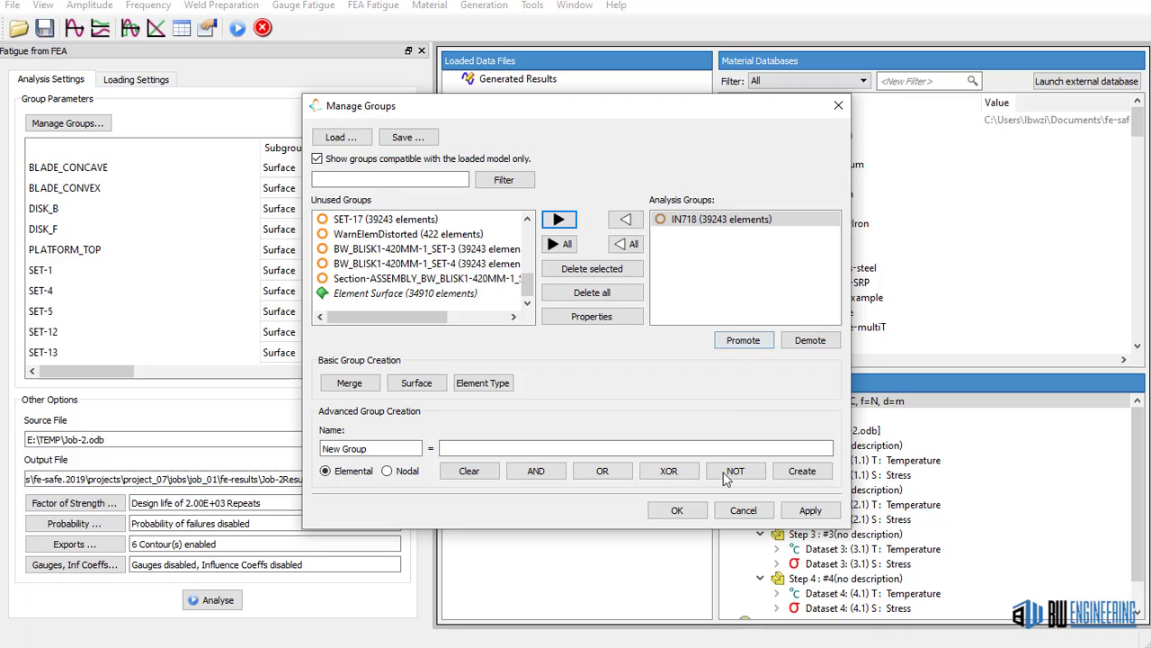
click(810, 510)
click(679, 511)
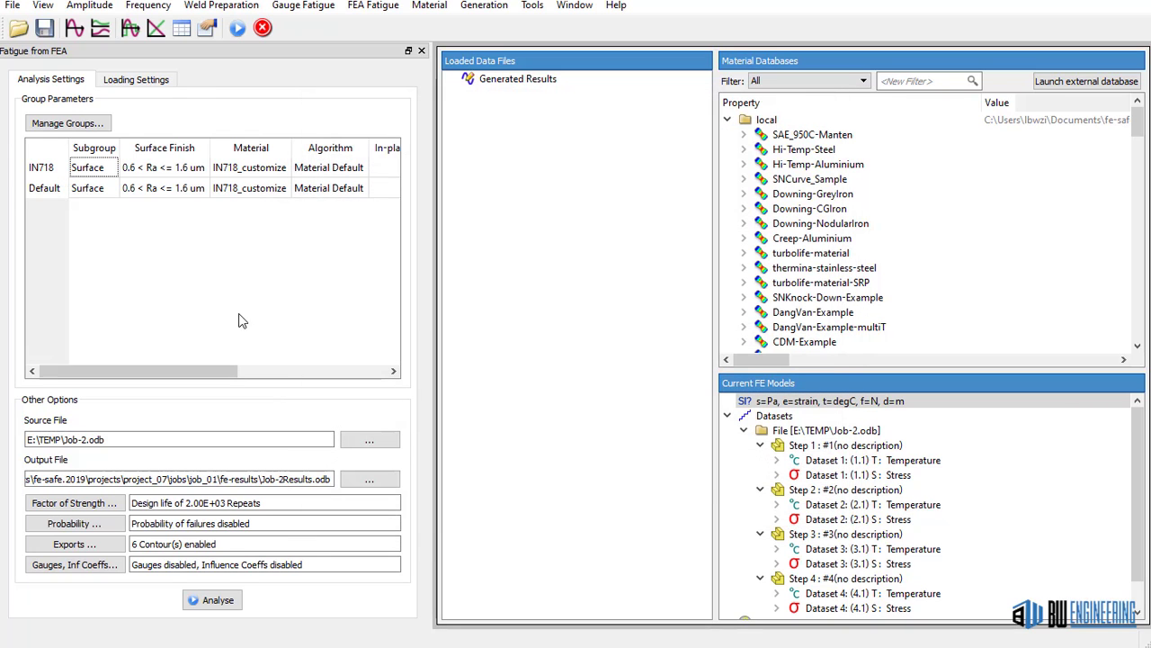
Step: Set the surface finish of all groups to 0.6 < Ra <= 1.6 um from the default.kt definition list
click(166, 151)
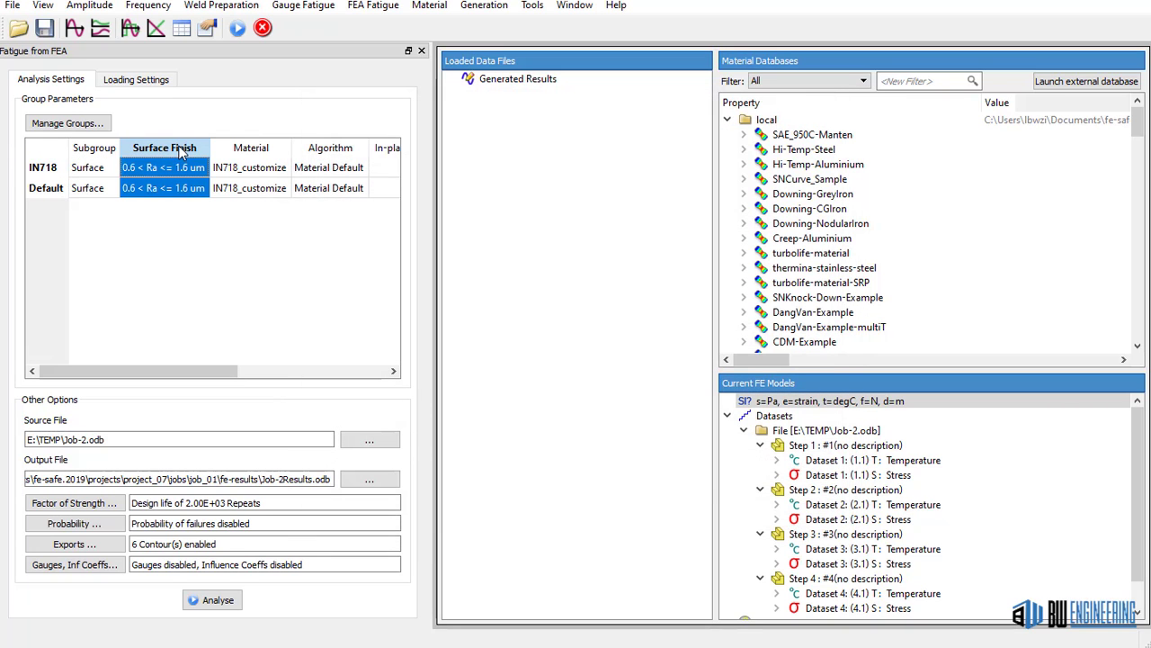
double_click(183, 153)
click(685, 396)
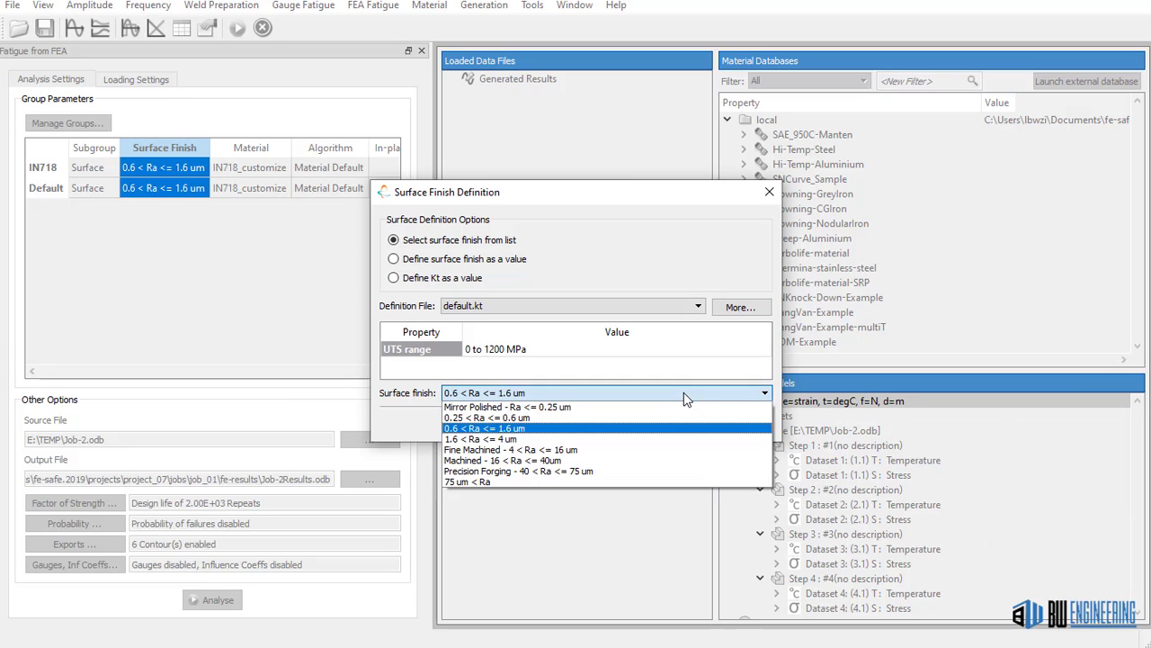
click(520, 430)
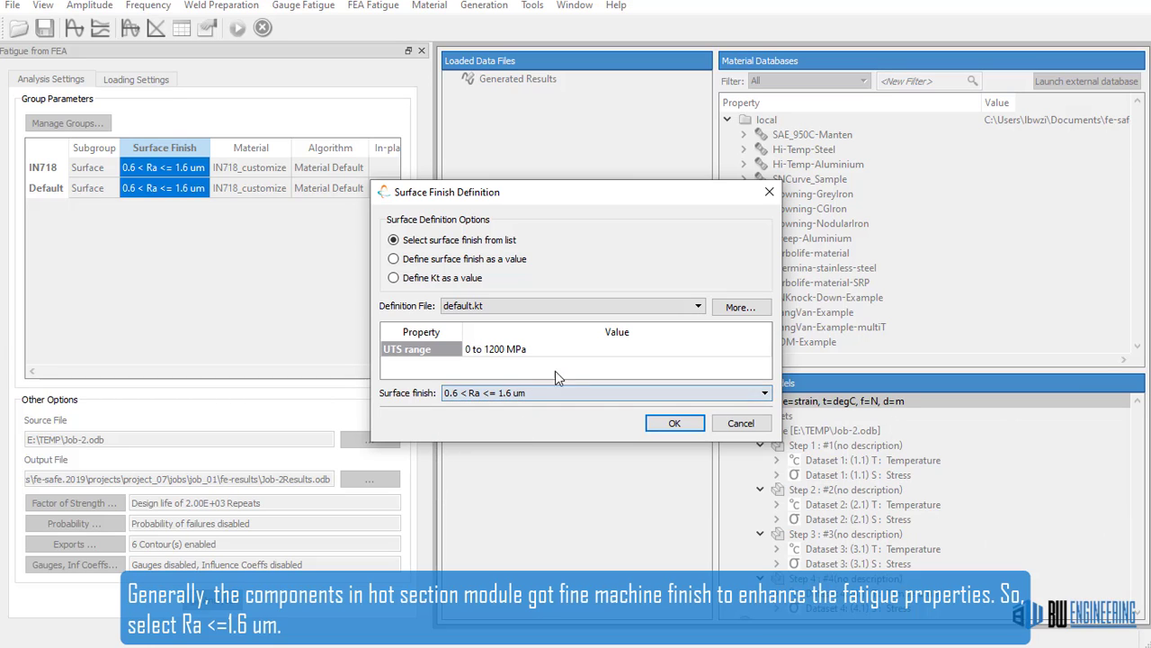
click(694, 428)
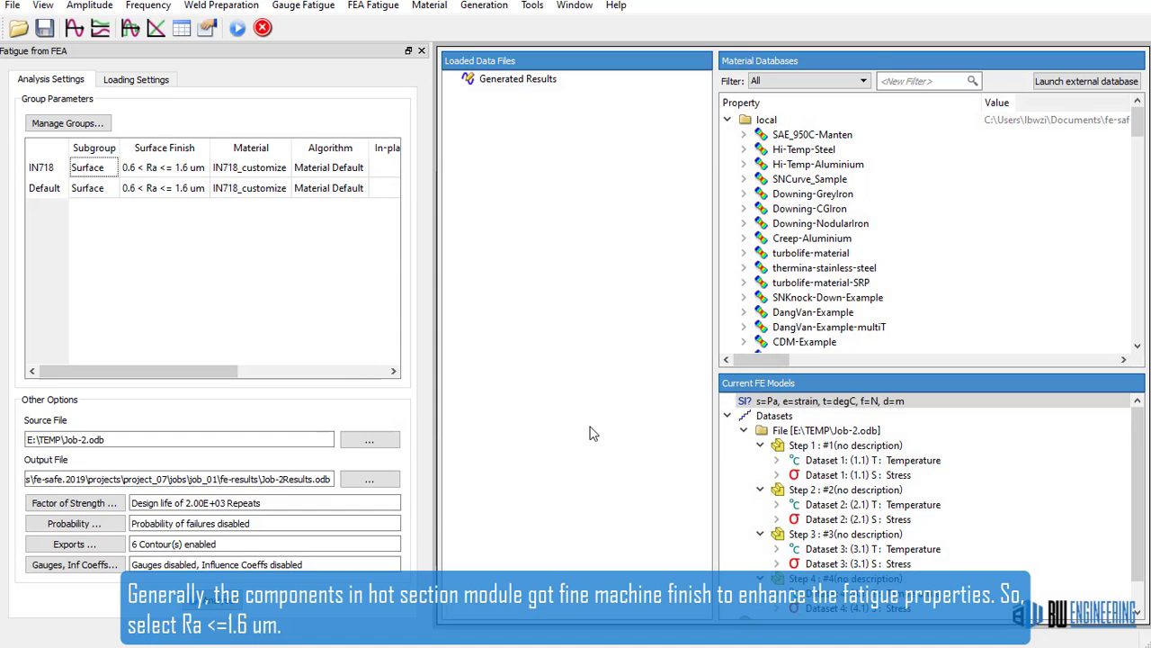
Step: Filter the material databases by inconel and bring up the option to copy Inconel 718 SDL from system to local
click(727, 120)
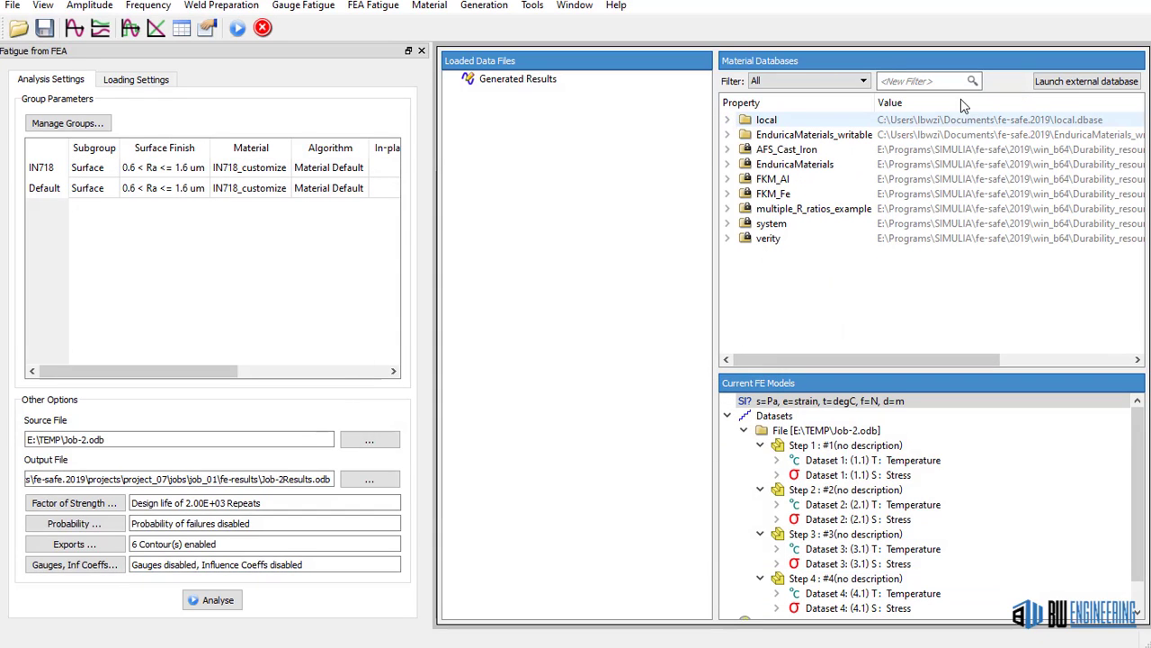
click(937, 82)
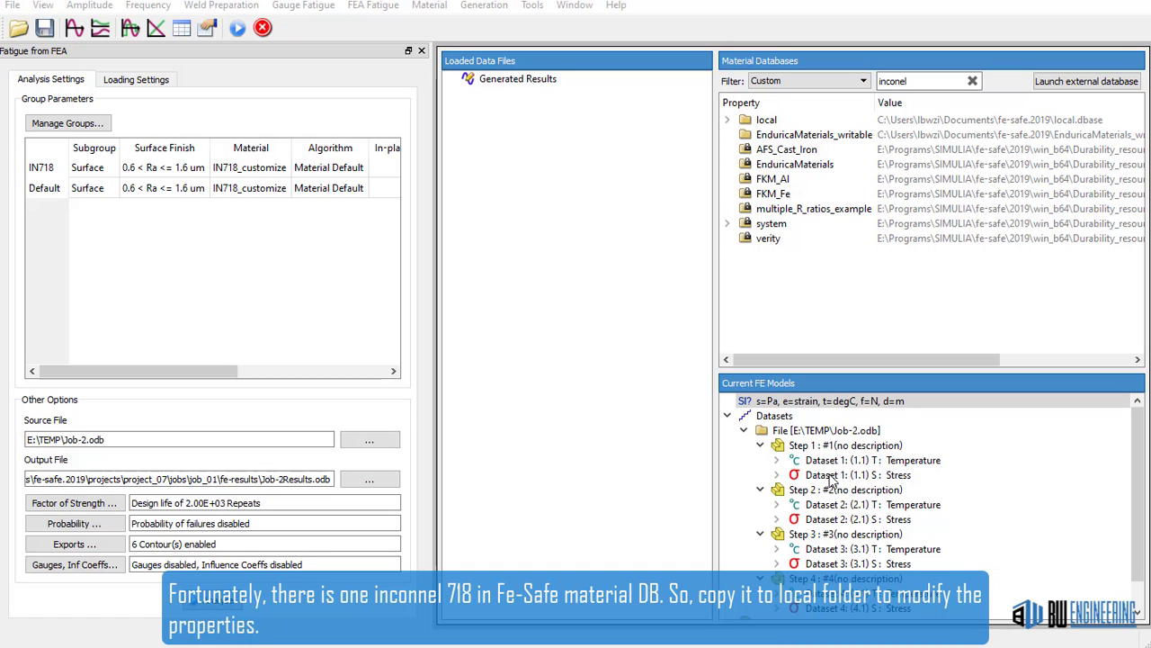
click(728, 223)
click(825, 241)
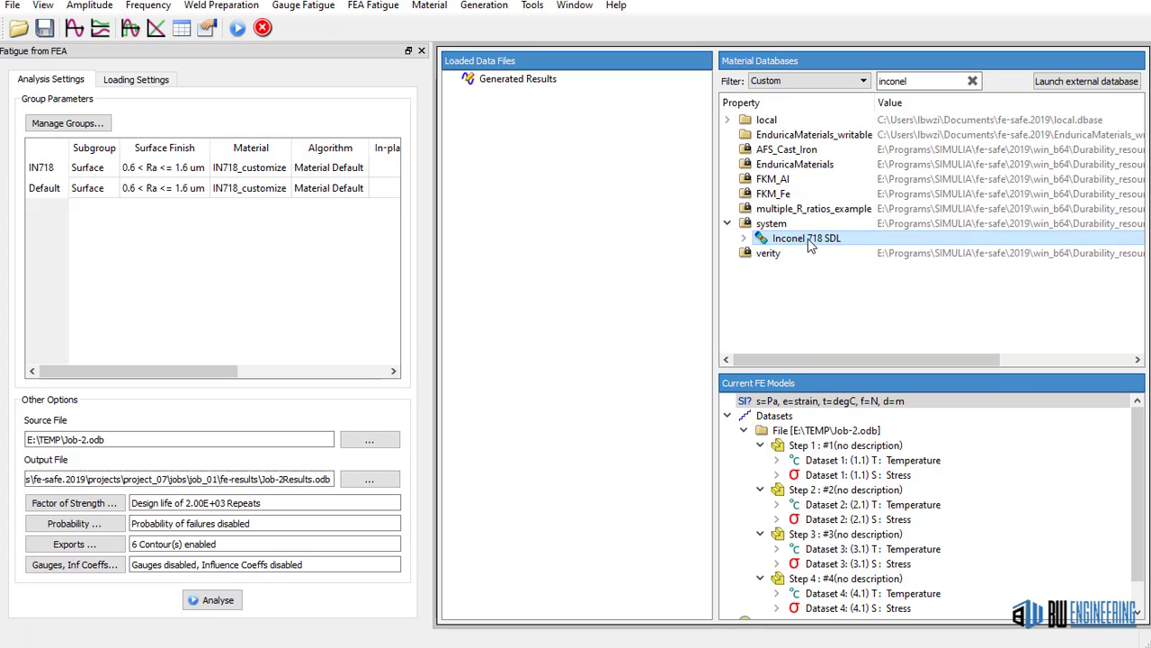
right_click(809, 243)
mouse_move(954, 355)
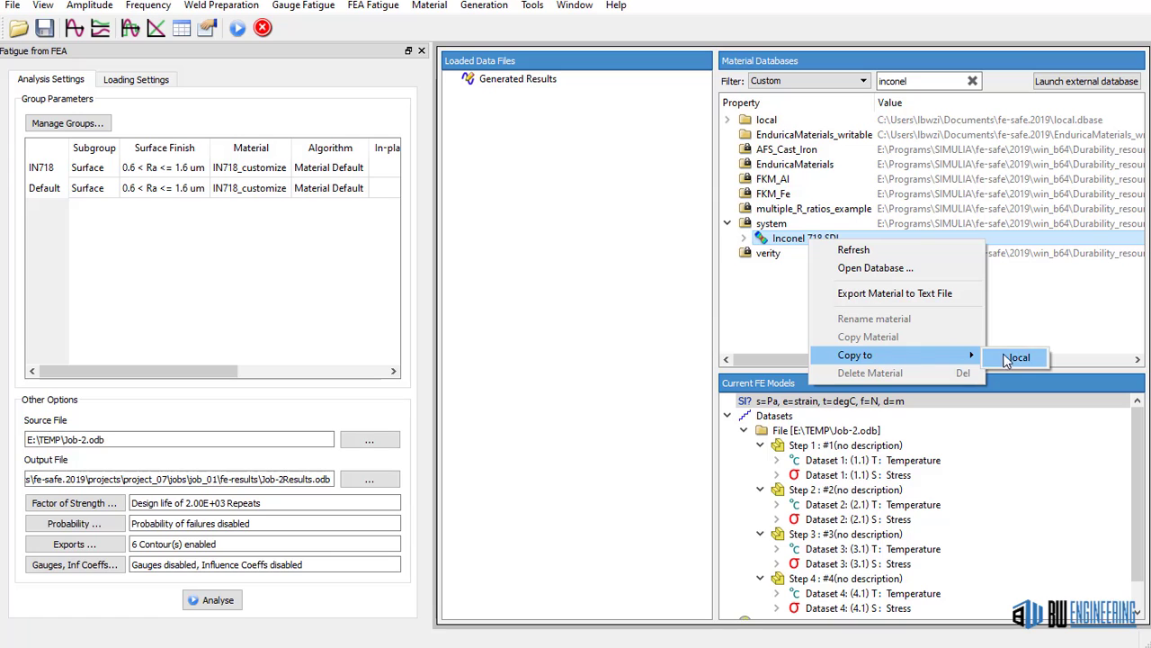
Step: Locate IN718_customize in the local material database and open its name for editing
click(726, 122)
click(772, 134)
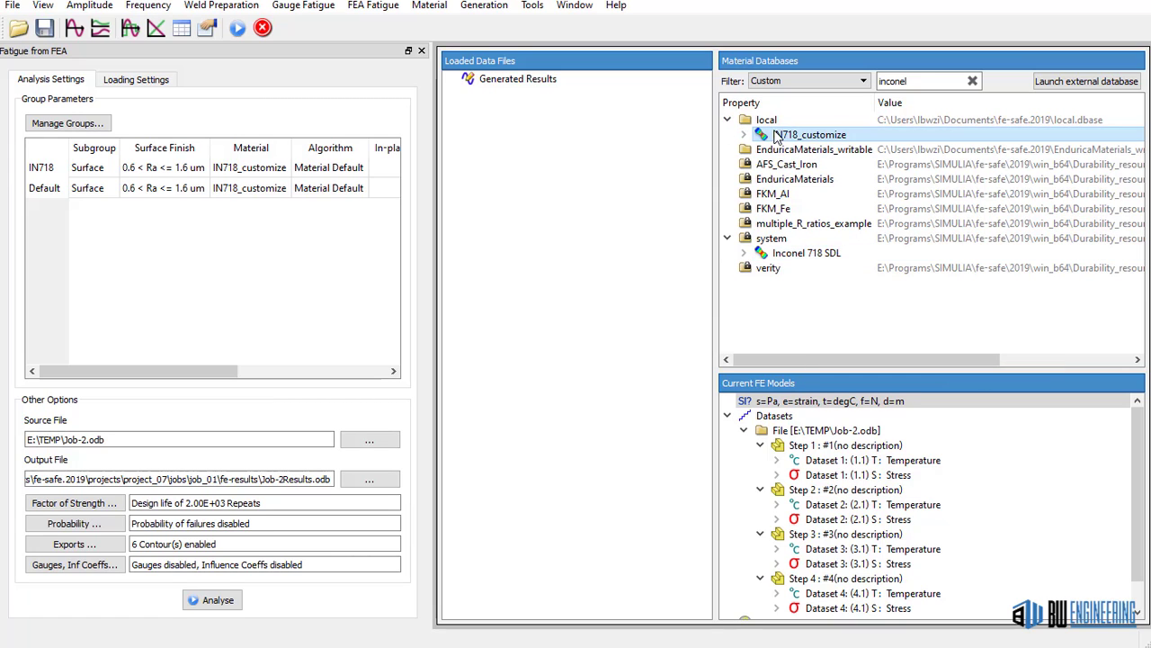
right_click(774, 134)
click(820, 209)
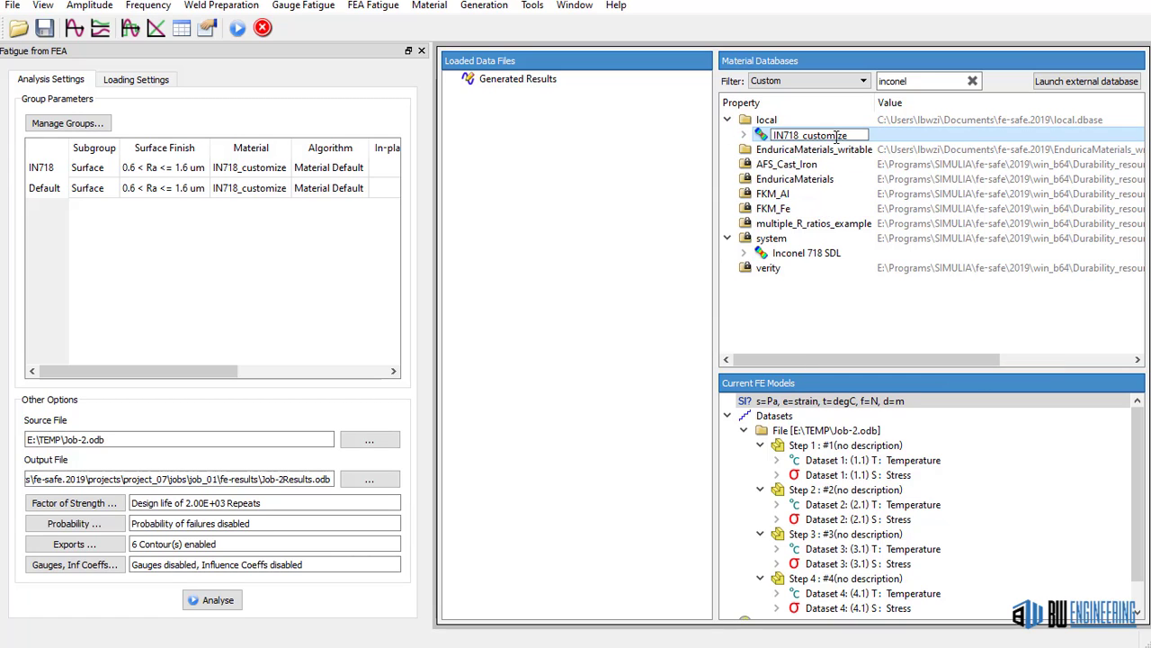
Step: Examine the Temperature List entries in the properties of IN718_customize and leave them unmodified
click(746, 135)
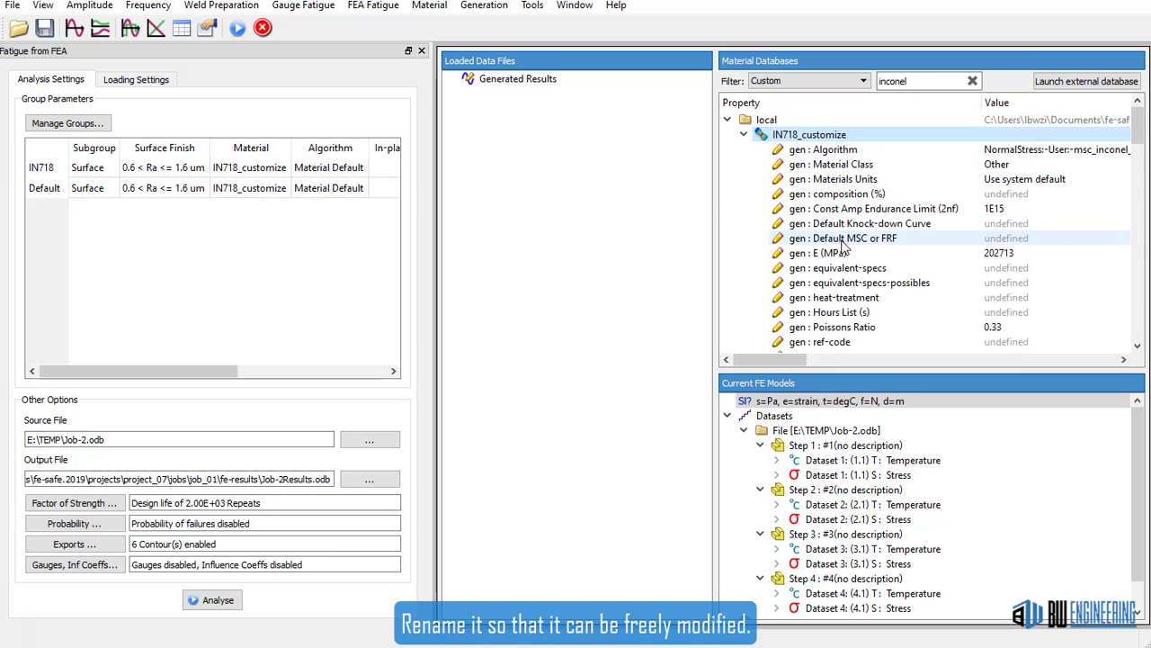
scroll(843, 247, down, 1)
scroll(843, 248, down, 1)
click(841, 286)
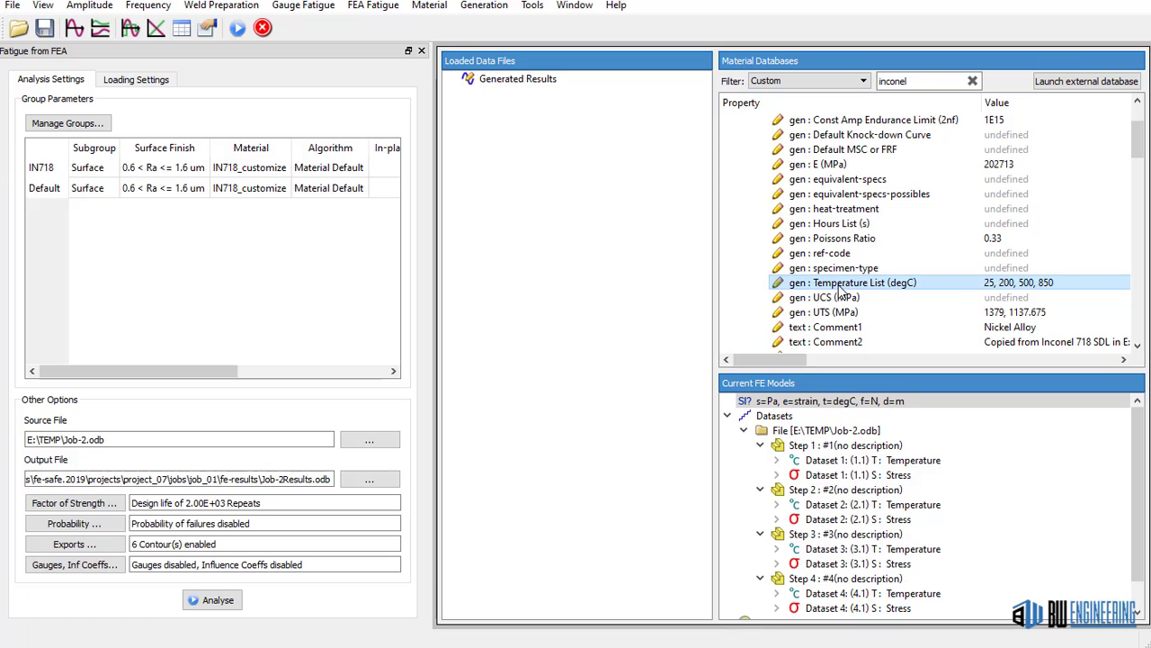
double_click(1003, 286)
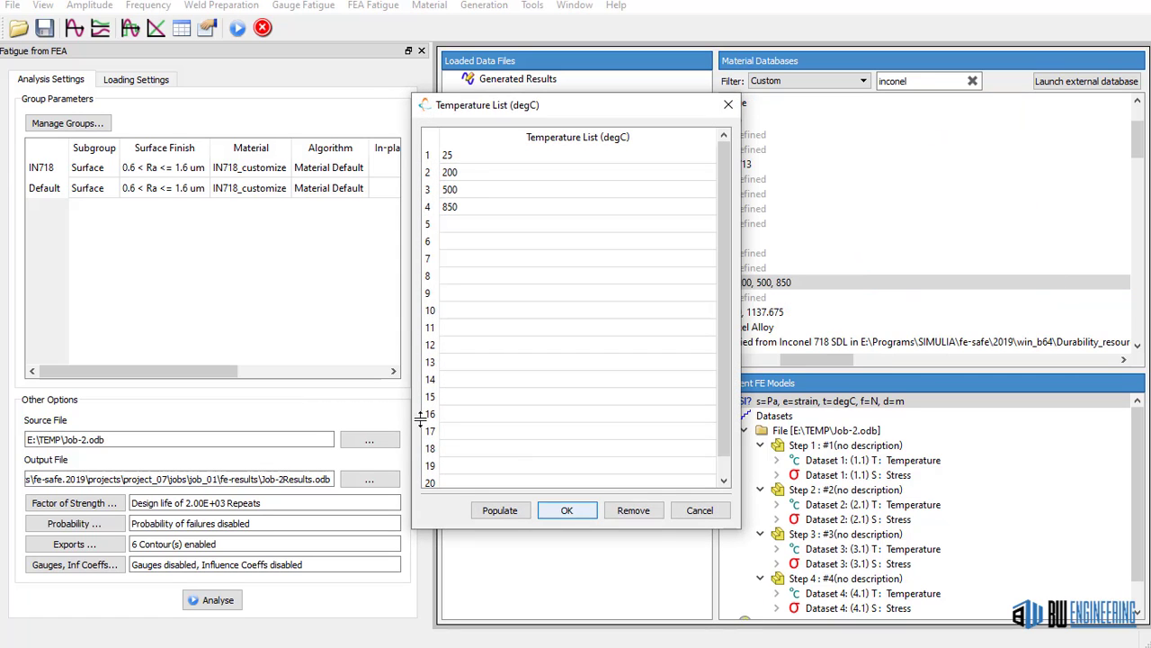
drag(465, 158, 467, 219)
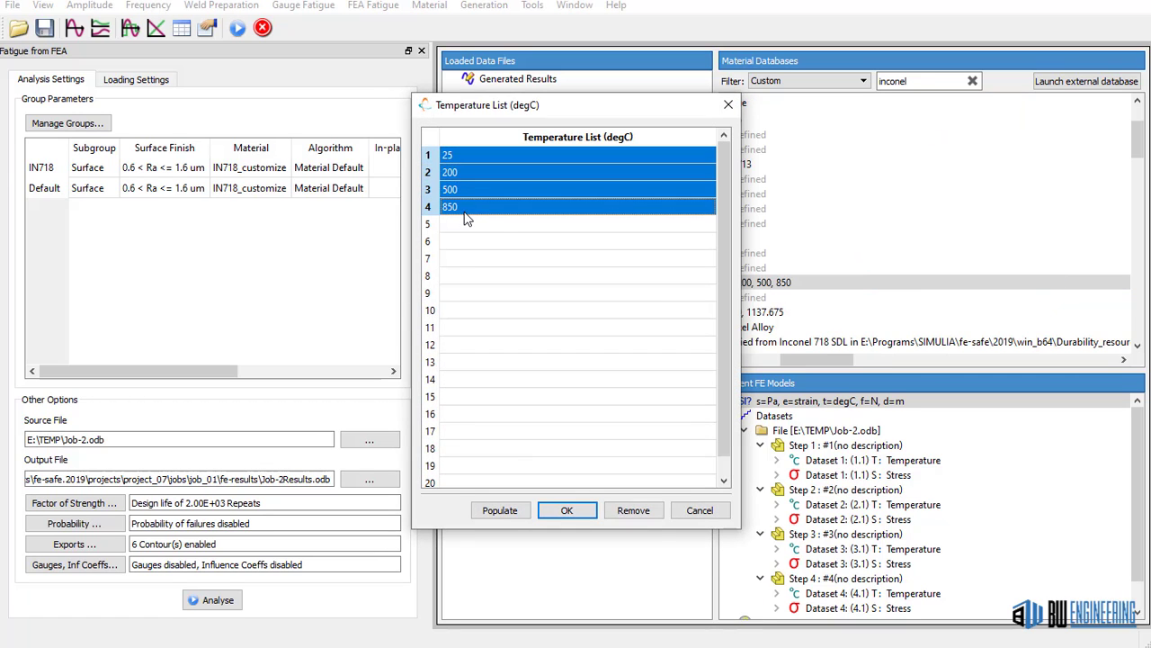
click(698, 510)
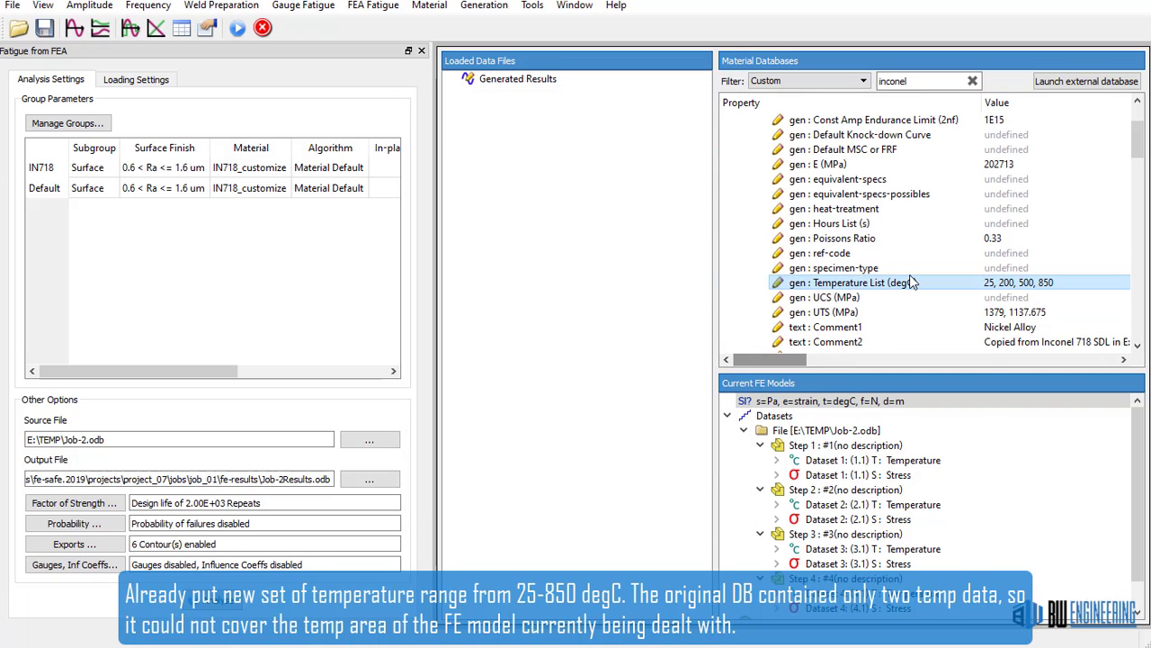
Step: Open the sn curve N Values parameter of IN718_customize for editing and enlarge the table so all temperature columns fit
scroll(910, 282, down, 6)
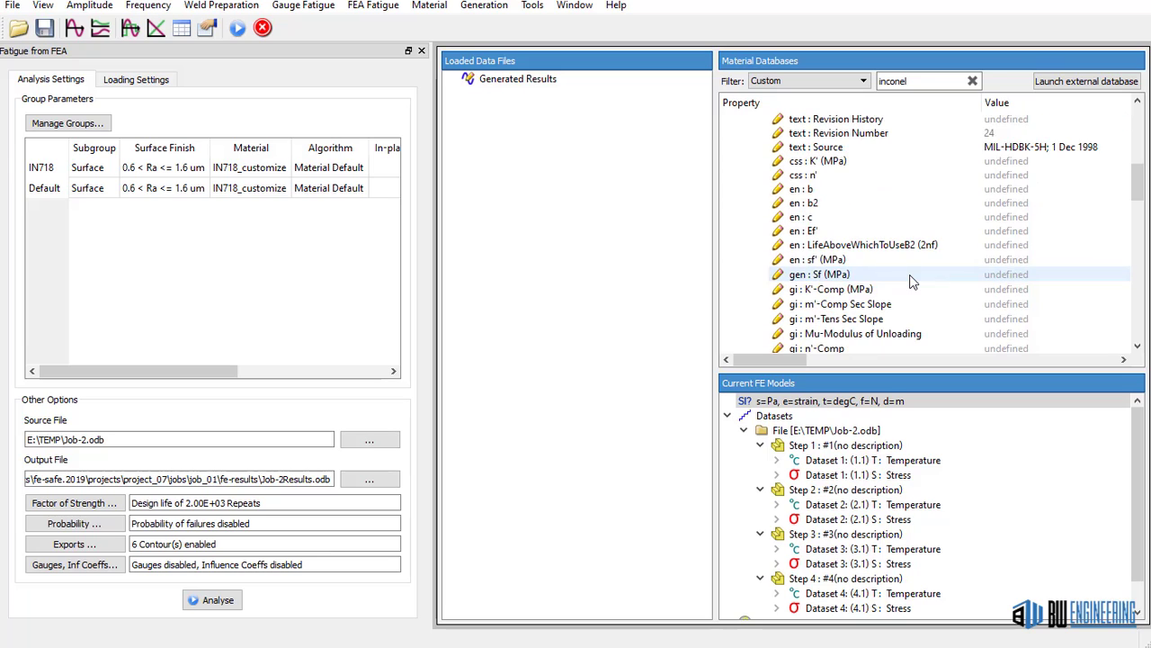
scroll(910, 279, down, 3)
click(915, 275)
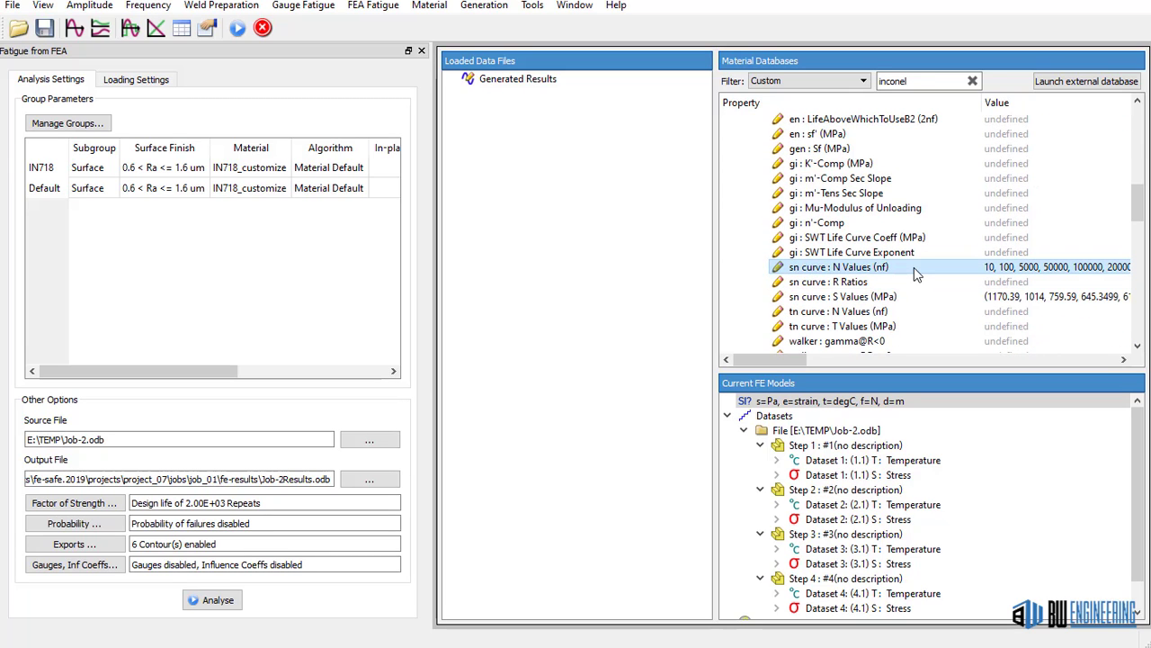
click(1018, 270)
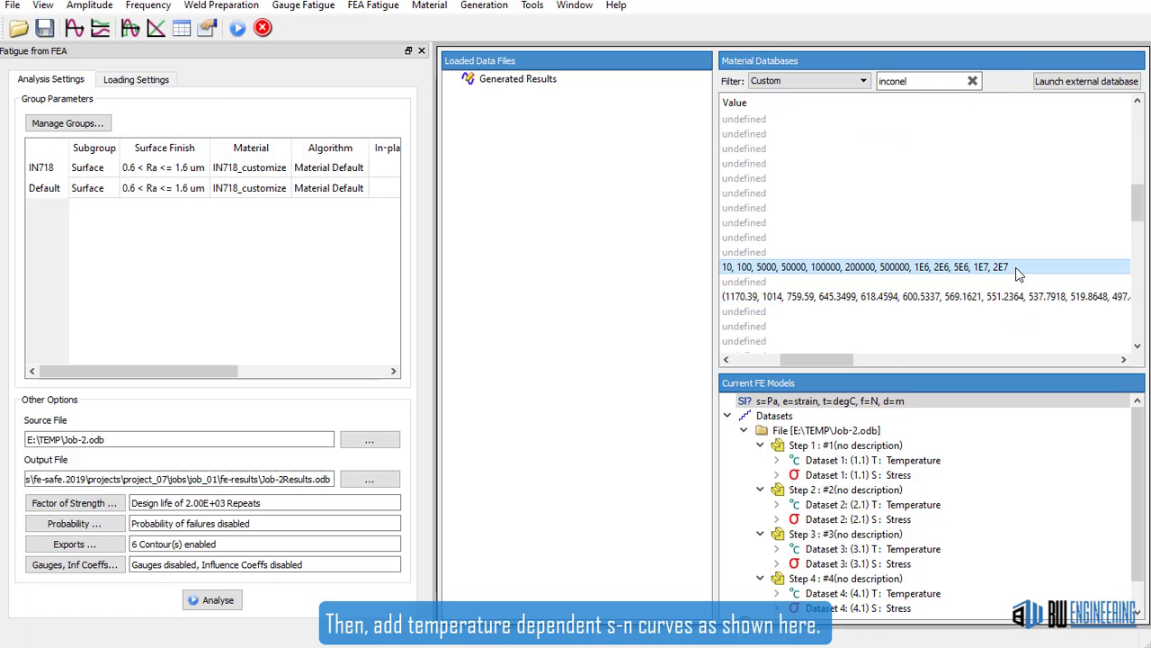
right_click(996, 270)
click(1029, 324)
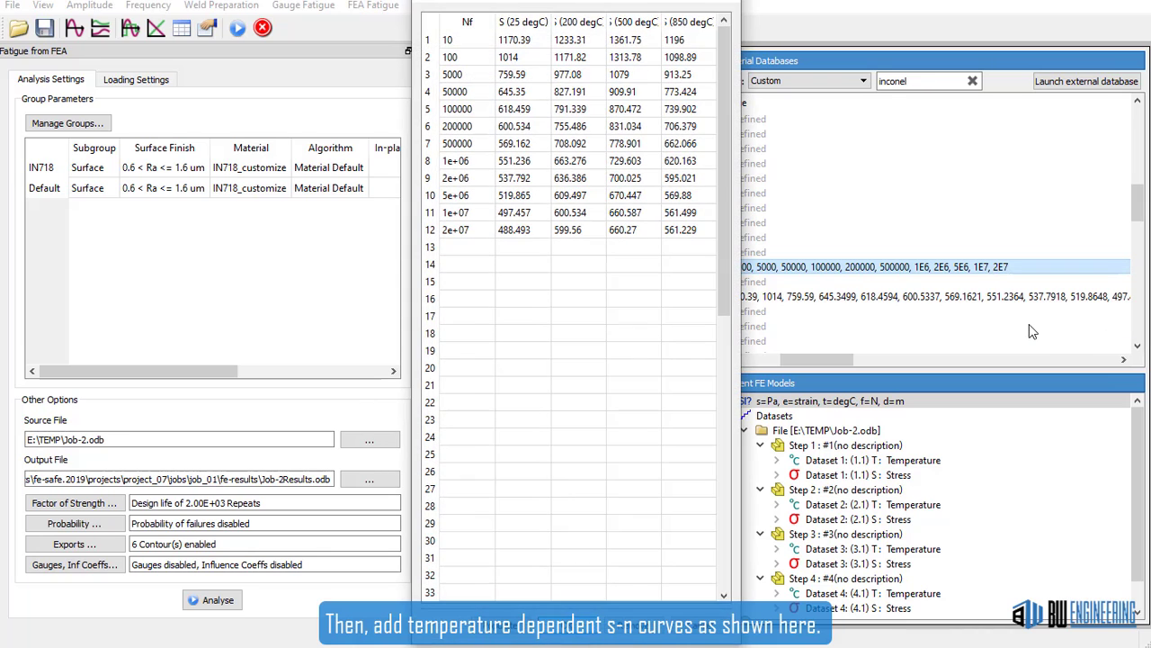
drag(412, 1, 171, 31)
drag(739, 643, 864, 510)
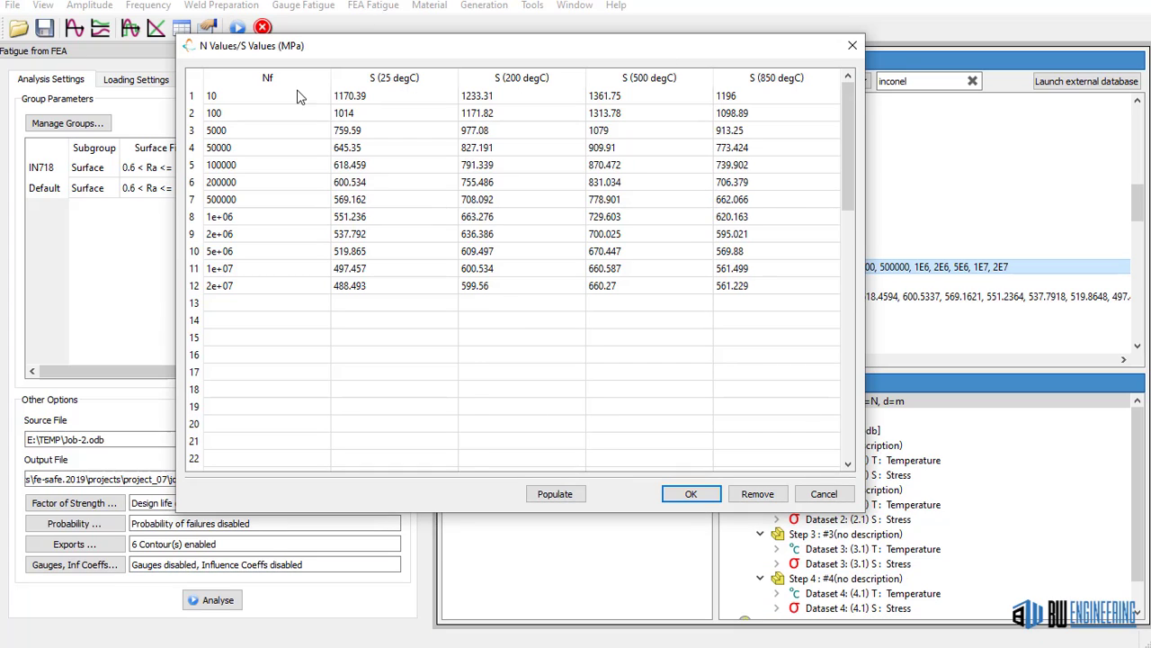
Step: Examine the Nf entries and the S values for 25, 200, 500 and 850 degC, and close the table without saving
click(295, 96)
click(295, 96)
click(291, 113)
click(291, 134)
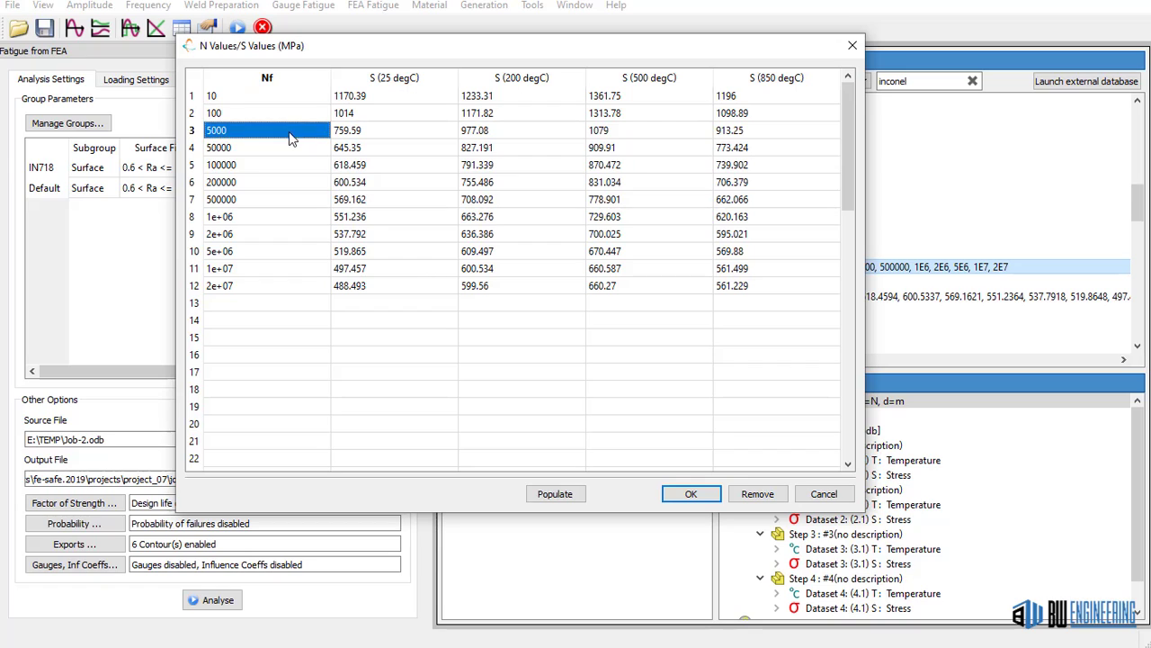
click(296, 167)
click(297, 167)
click(279, 96)
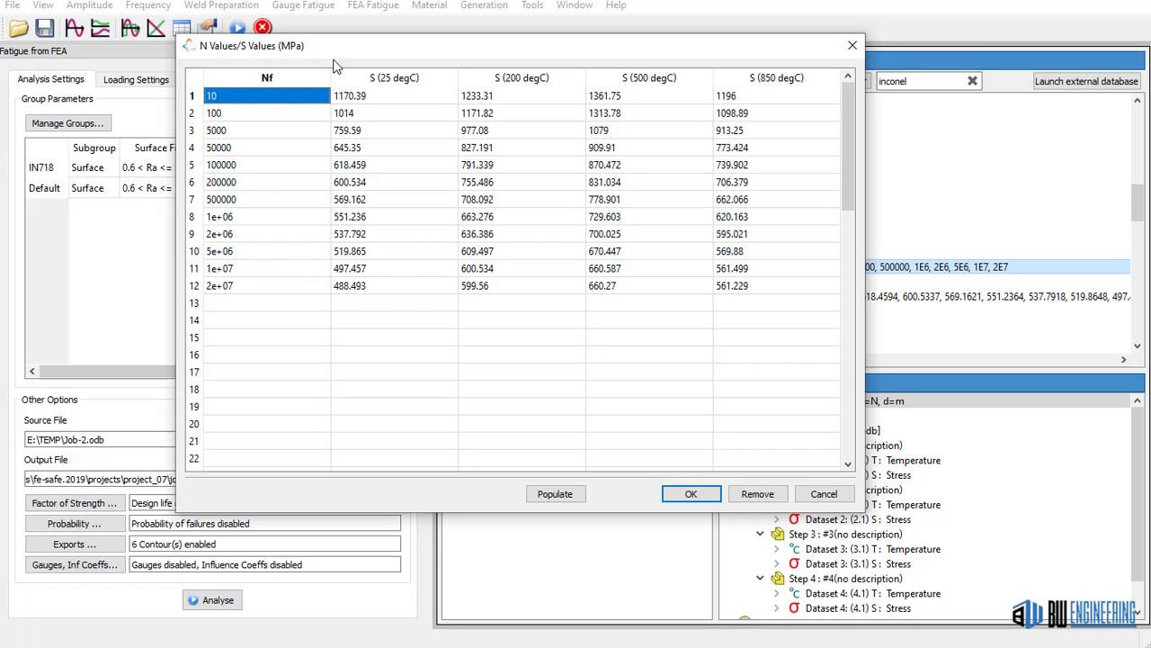
drag(725, 338, 710, 341)
click(784, 287)
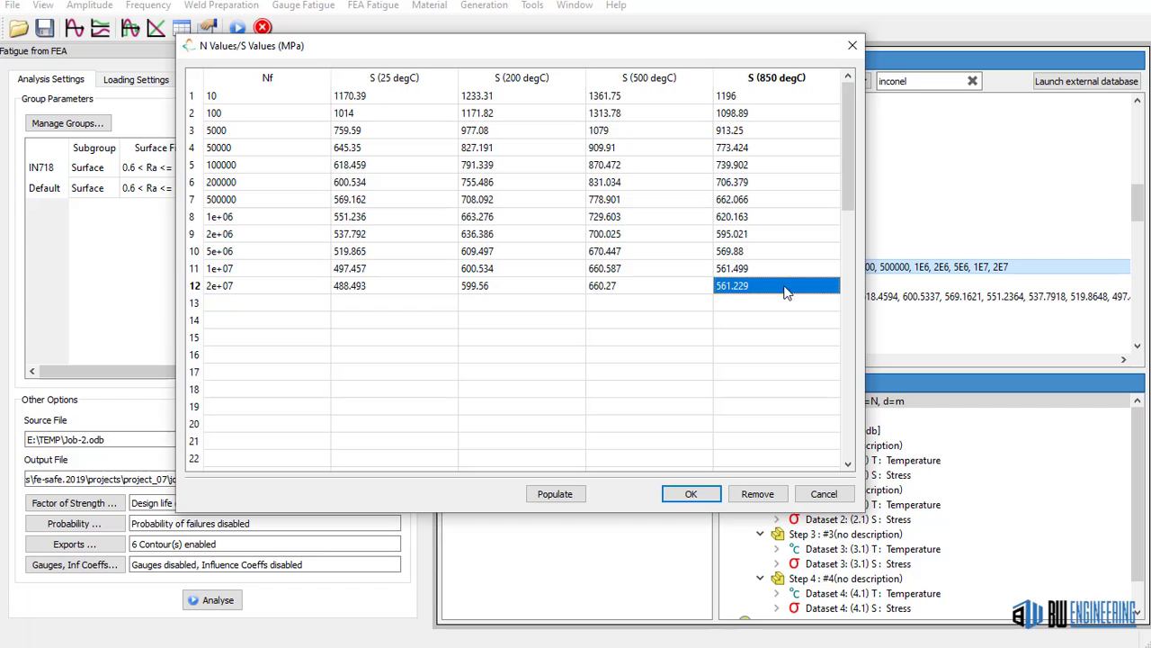
click(824, 494)
drag(826, 357, 766, 358)
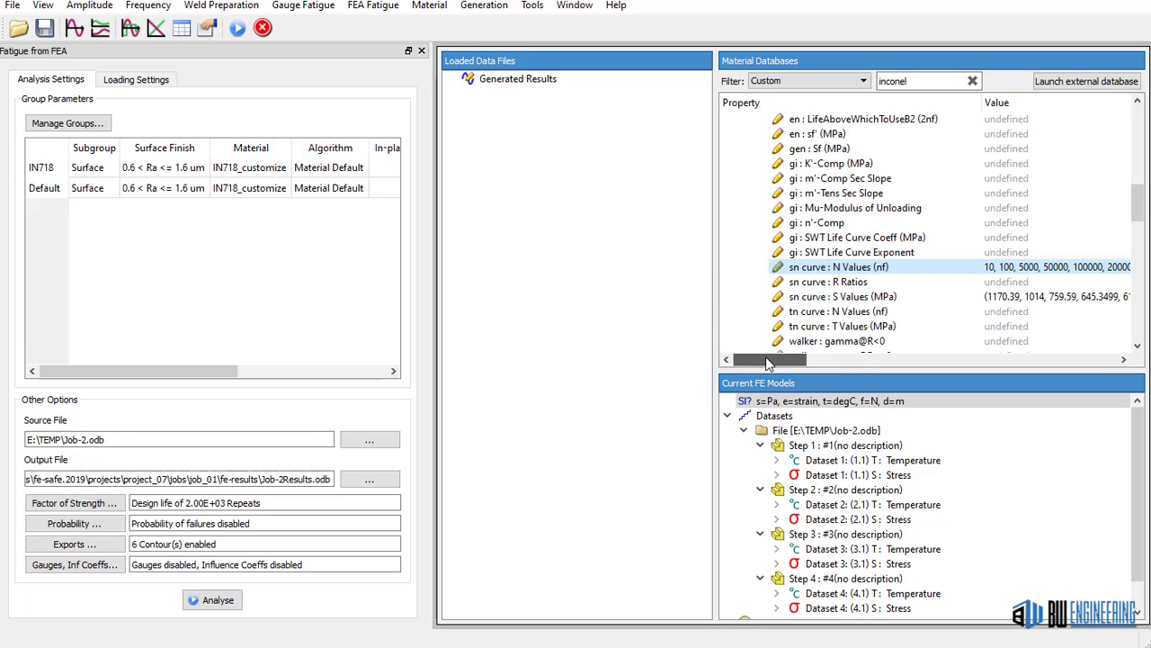
Step: Generate stress-life (SN) curve plot data for IN718_customize at all temperatures
click(900, 296)
click(933, 269)
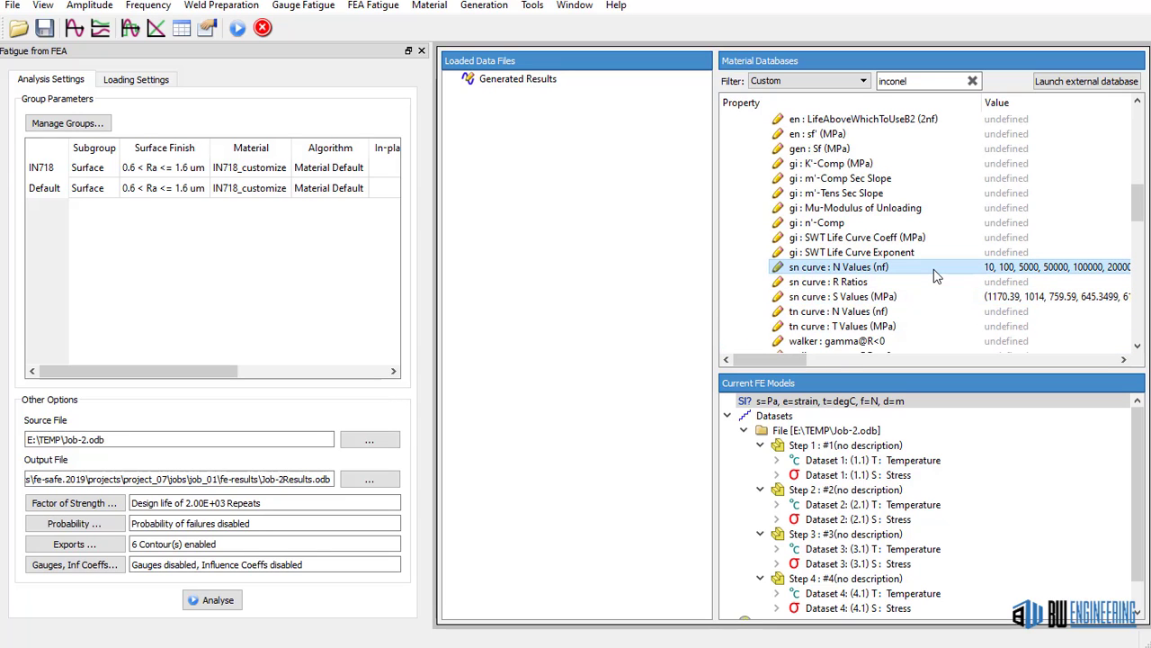
right_click(933, 276)
click(429, 6)
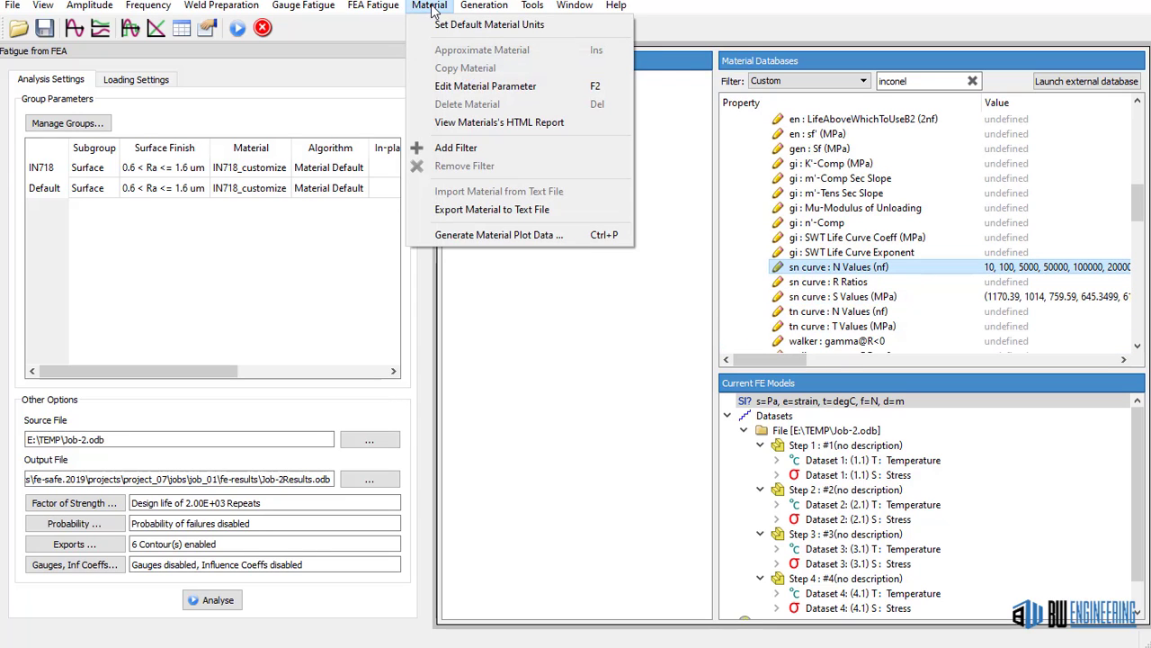
click(488, 235)
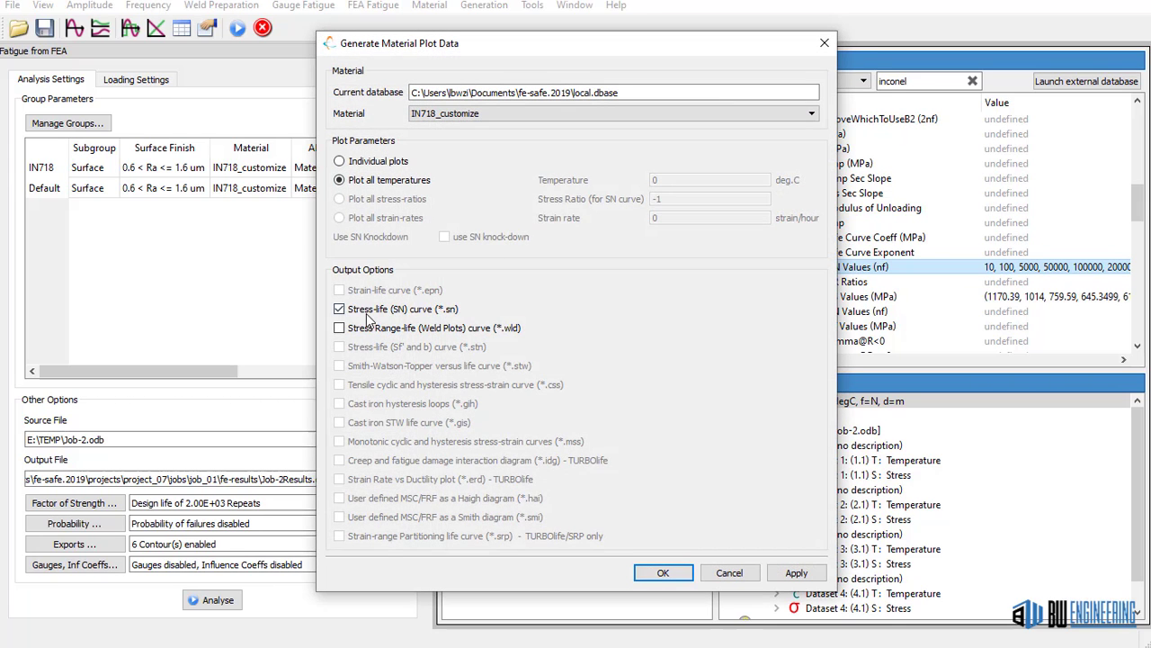
click(663, 572)
Step: Plot the four generated IN718_customize SN curves together in one graph, inspect it and close it
drag(537, 155, 562, 95)
click(130, 29)
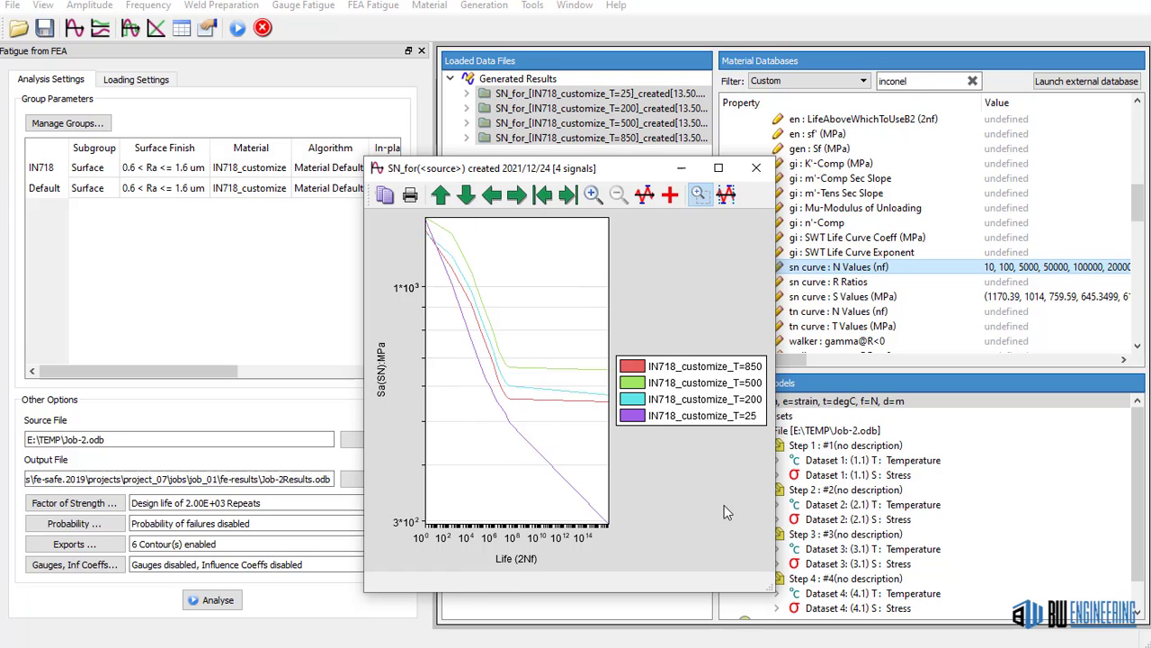
click(754, 169)
click(990, 297)
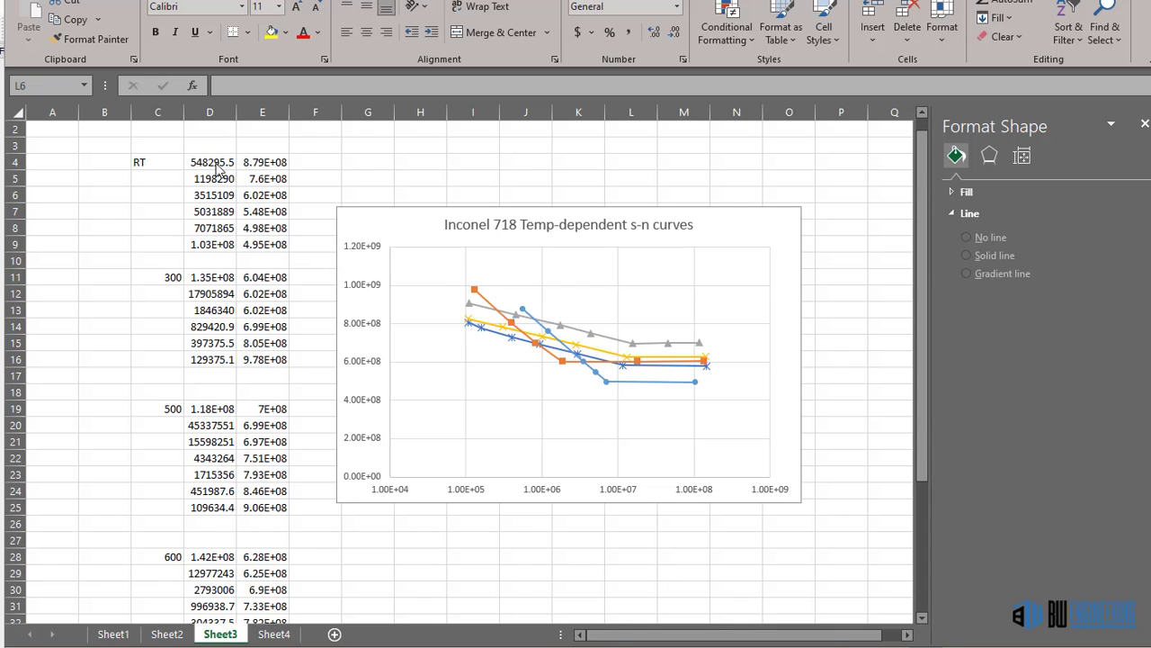
Step: In Excel, examine the Inconel 718 S-N data on Sheet3 for the listed temperatures from RT to 800
click(168, 161)
click(168, 275)
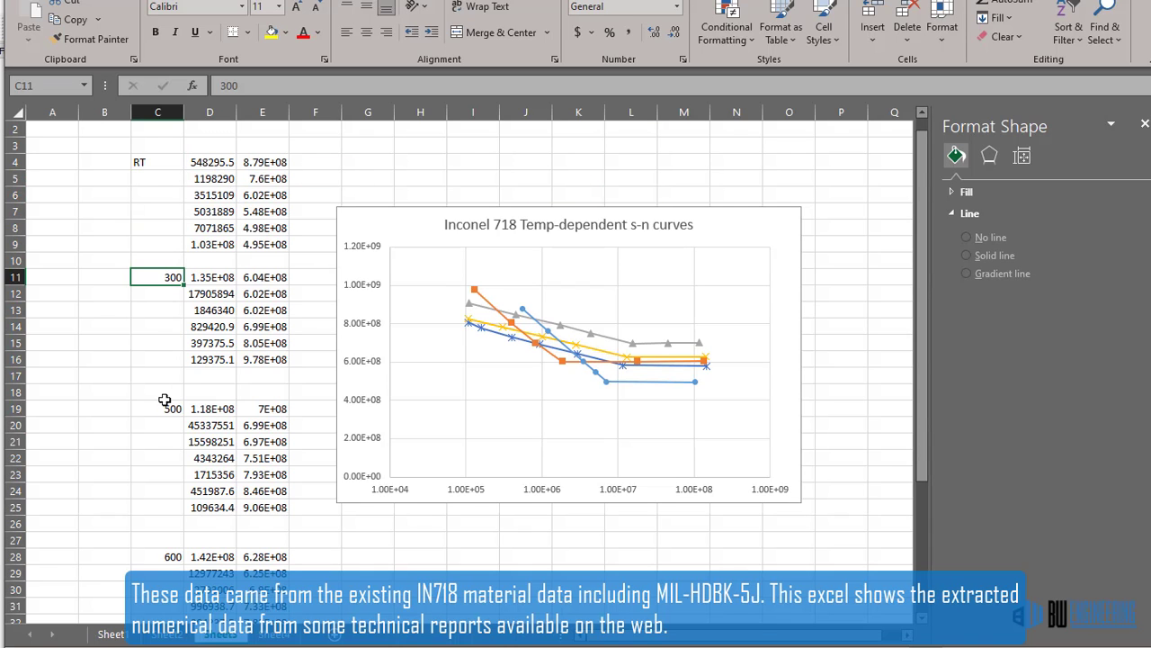
click(165, 405)
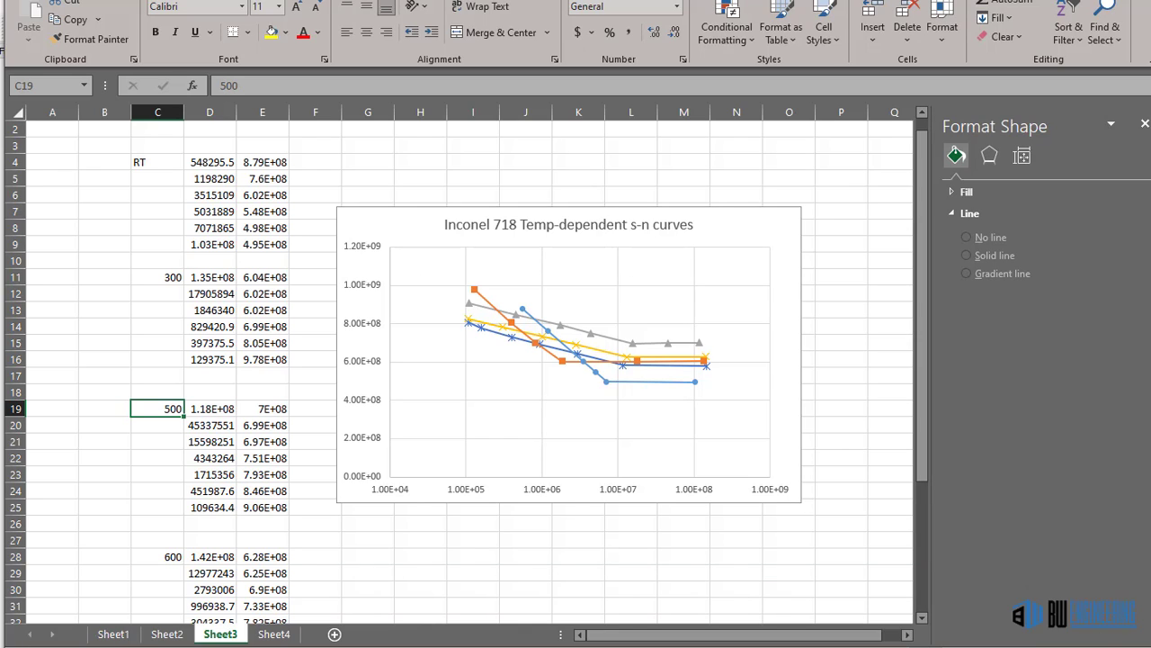
click(270, 419)
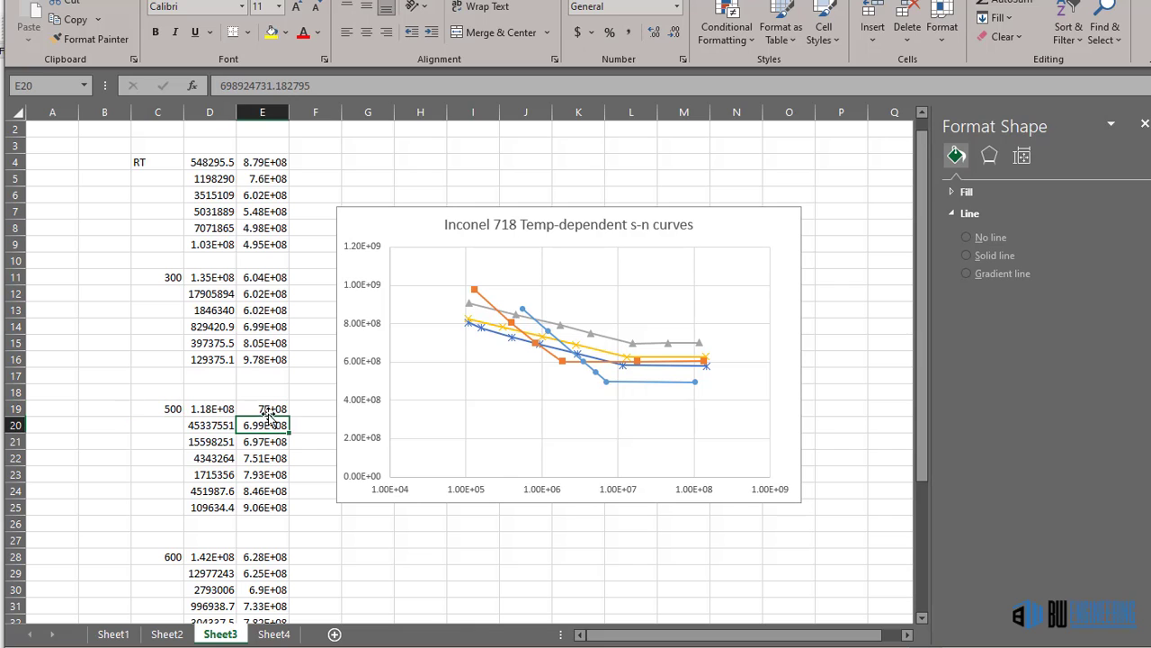
drag(222, 170, 261, 270)
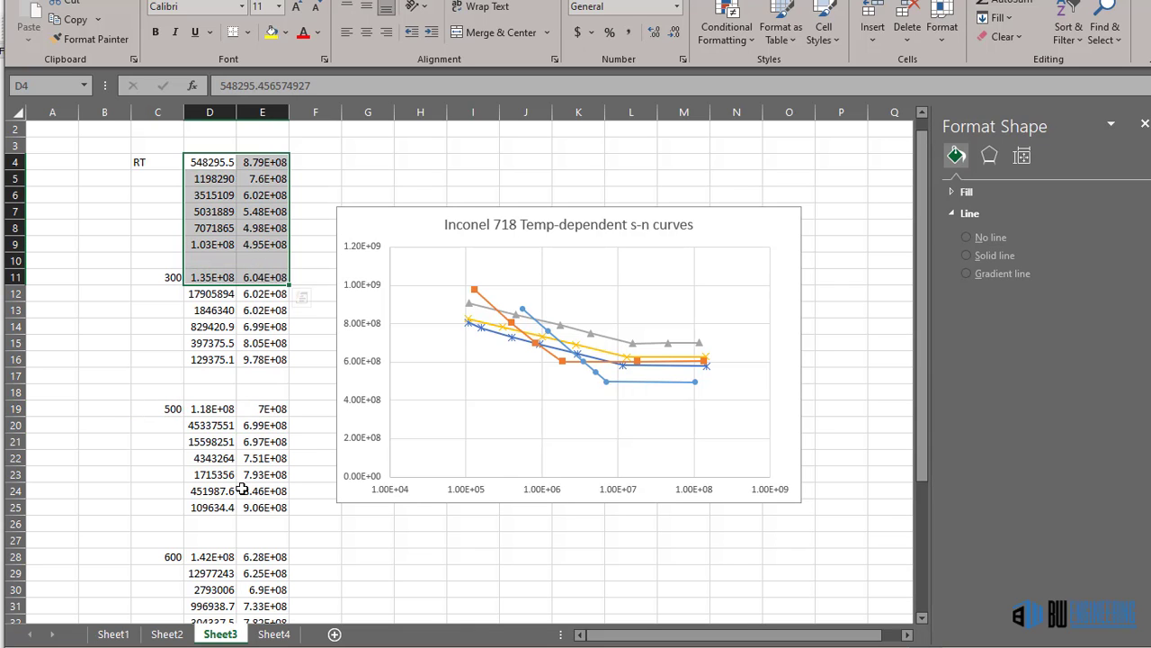
scroll(245, 370, down, 1)
scroll(242, 487, down, 1)
scroll(259, 519, down, 2)
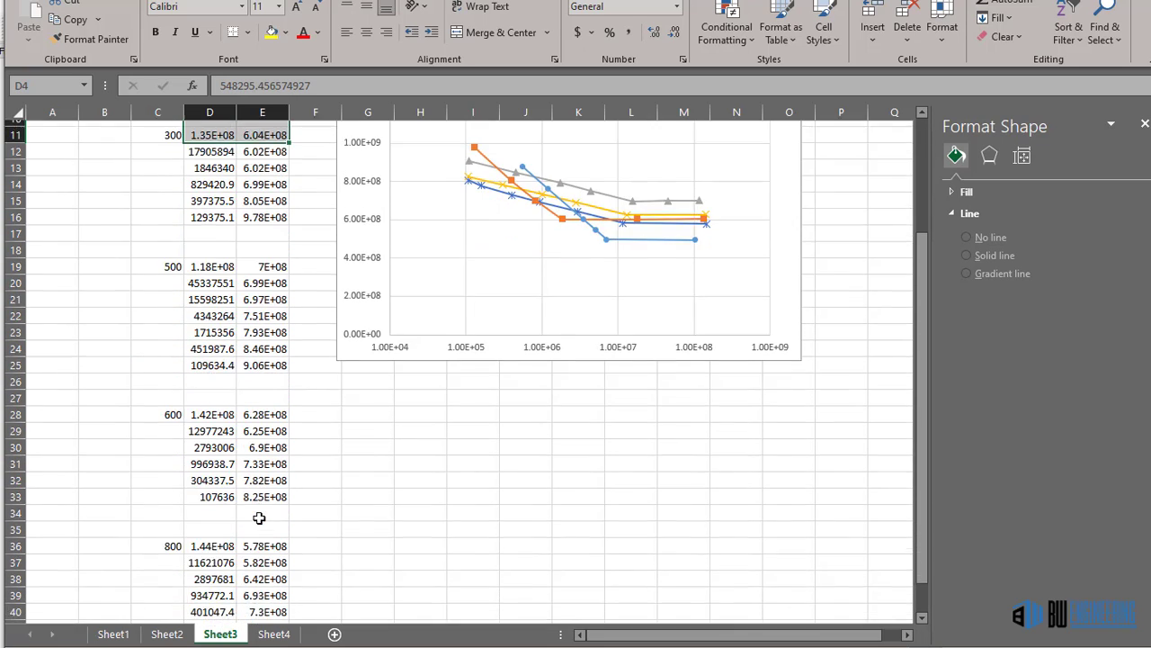
scroll(260, 514, up, 4)
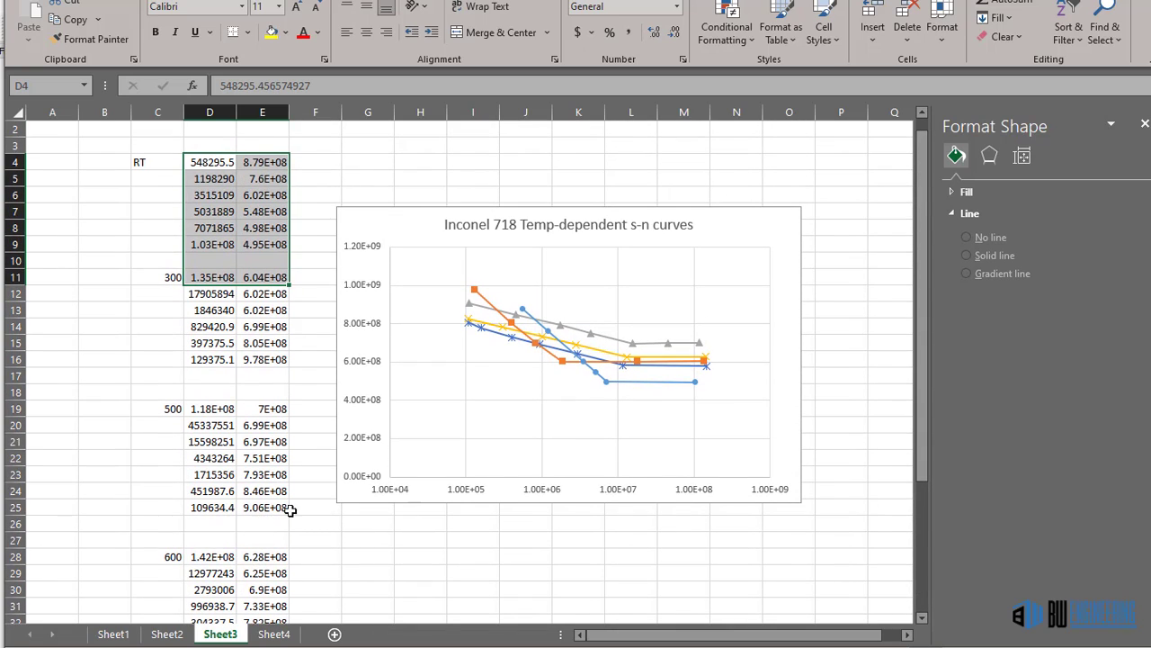
click(389, 525)
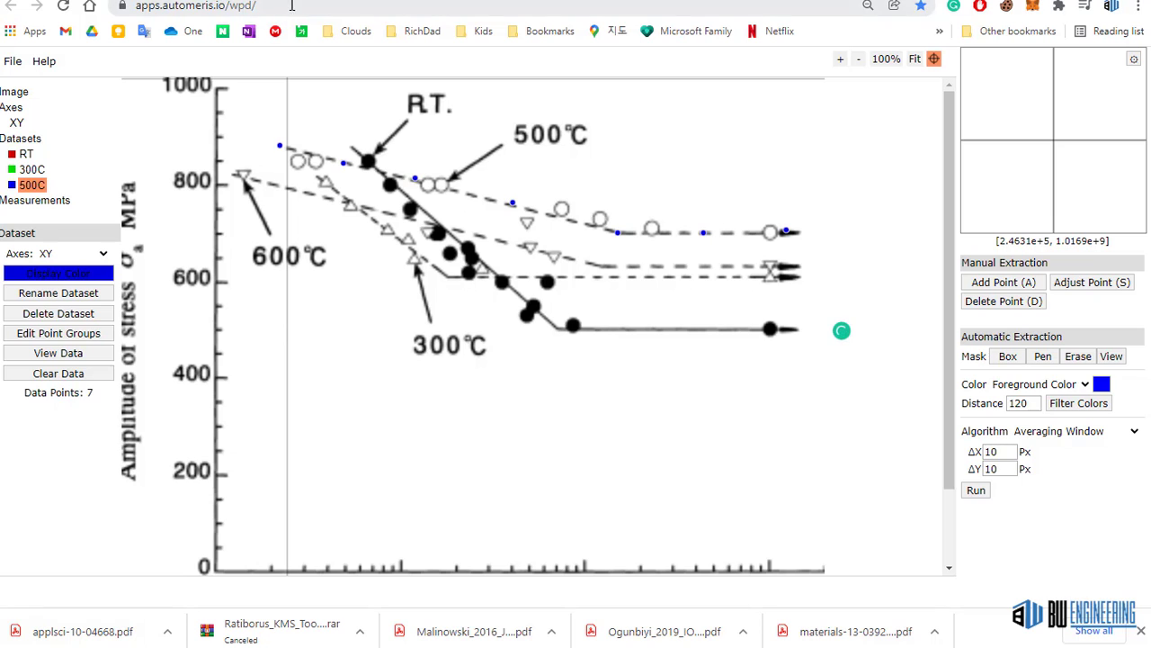
Step: In the online plot digitizer, inspect the S-N graph image and the points picked for the RT, 300C and 500C datasets
click(291, 5)
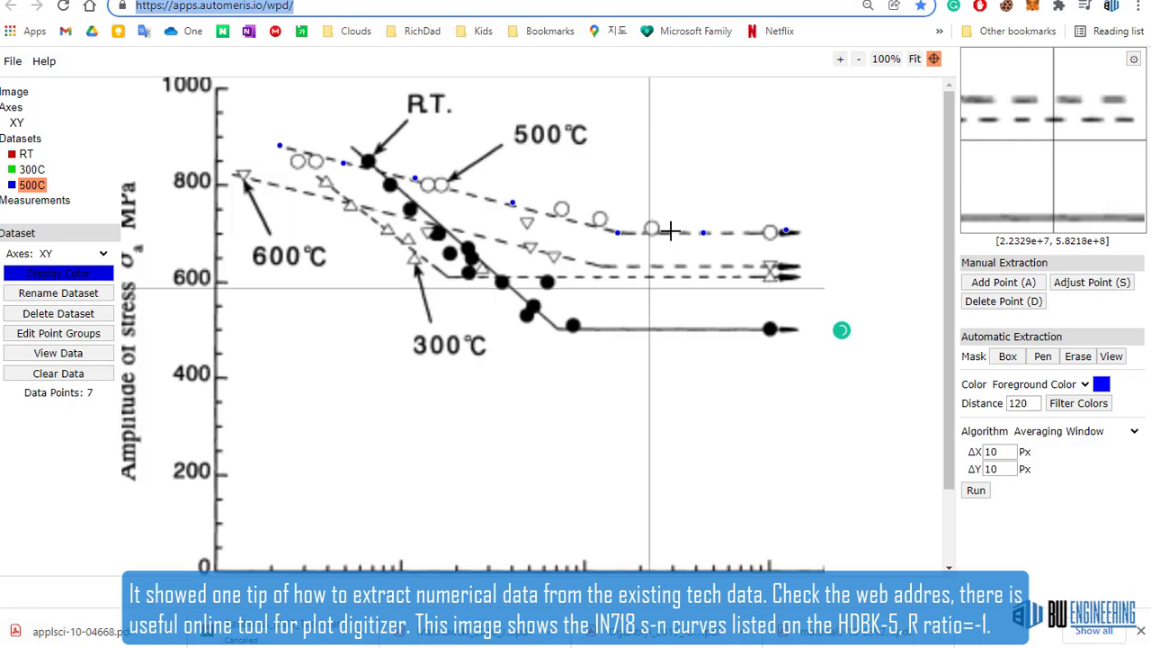
drag(950, 454, 954, 519)
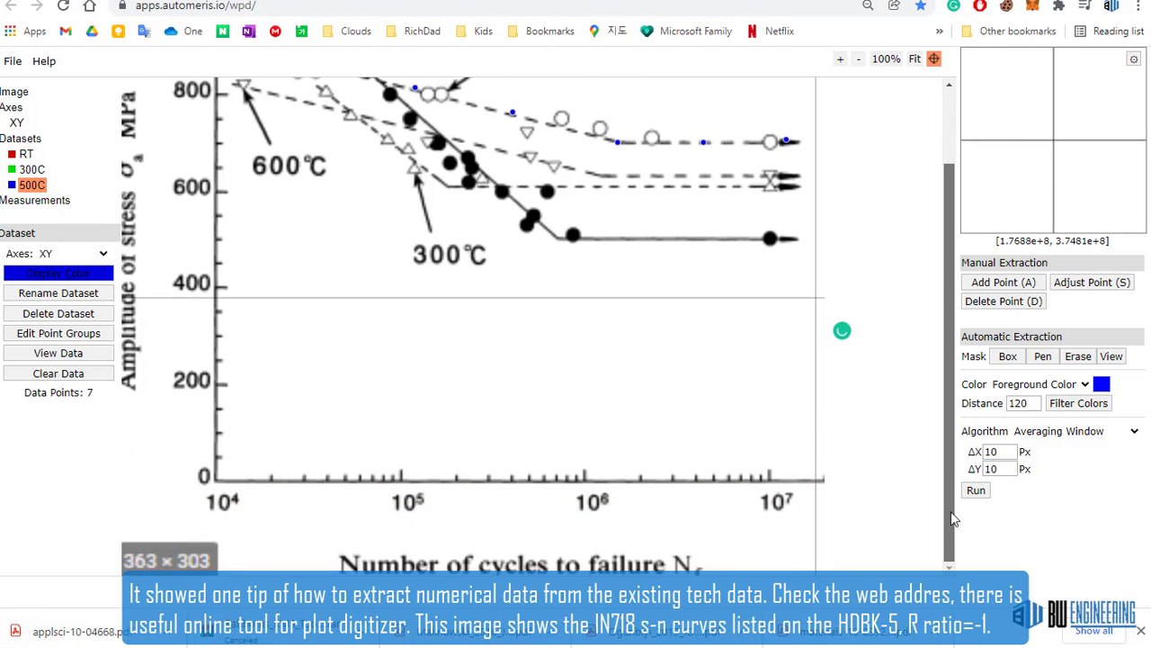
scroll(954, 519, up, 1)
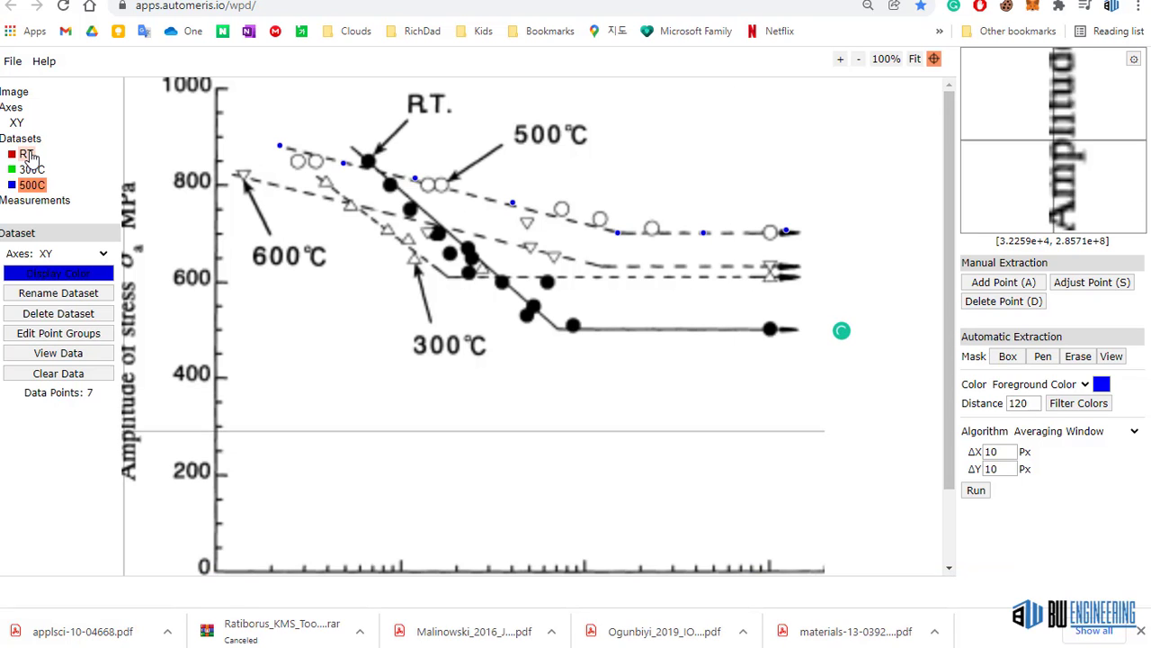
click(27, 155)
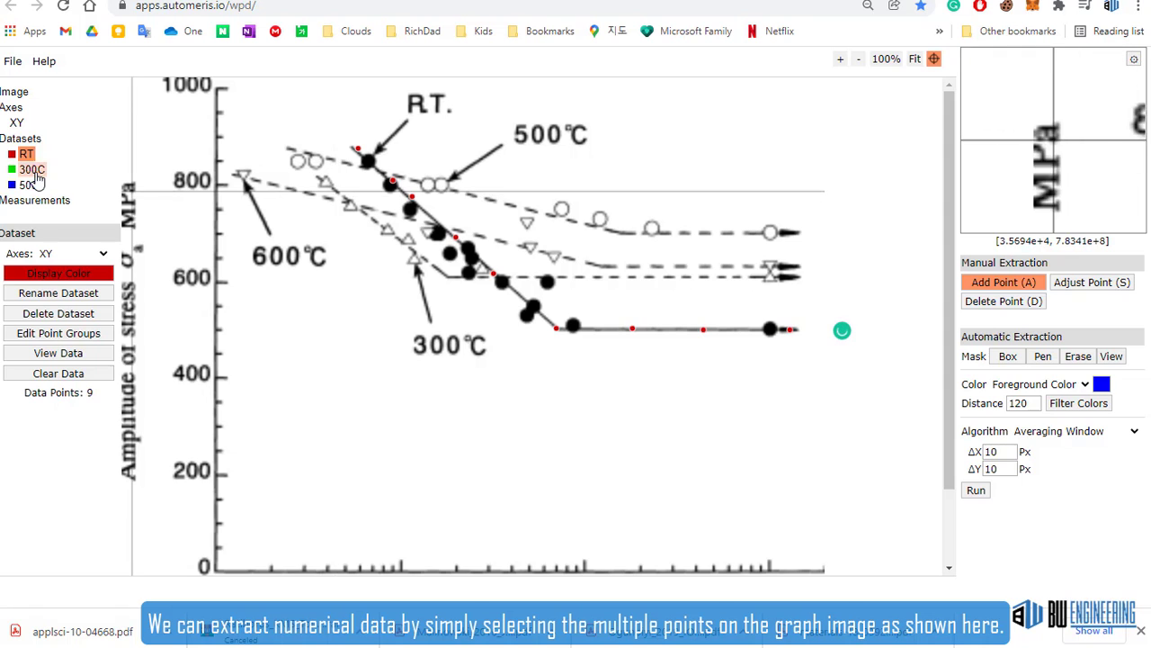
click(33, 171)
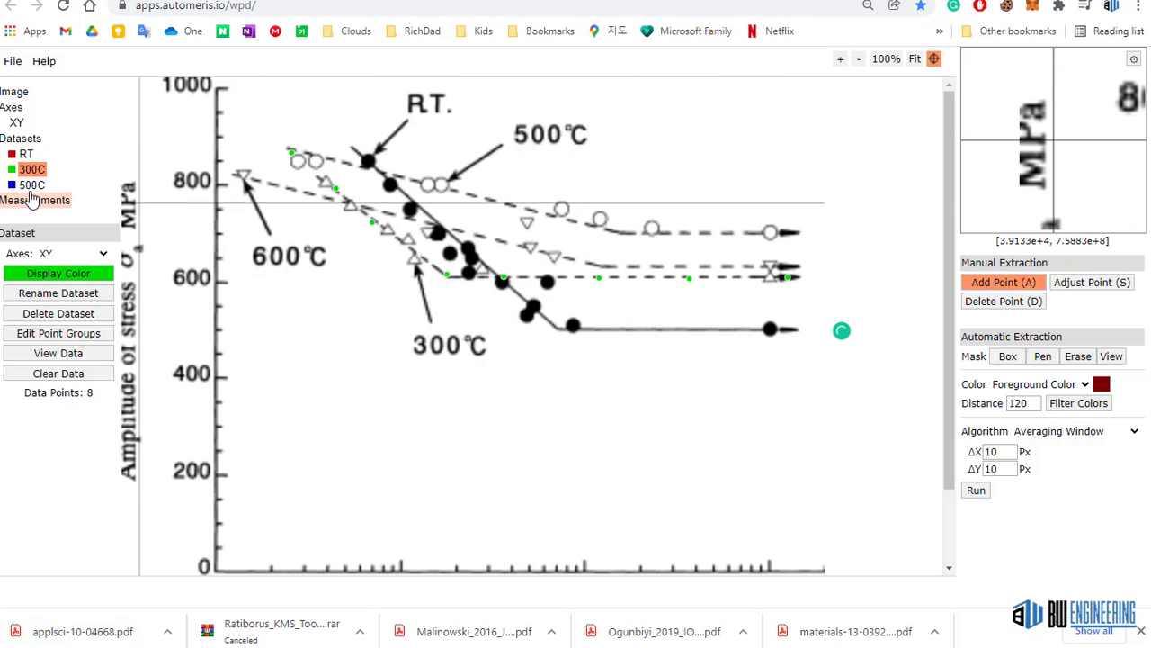
click(32, 185)
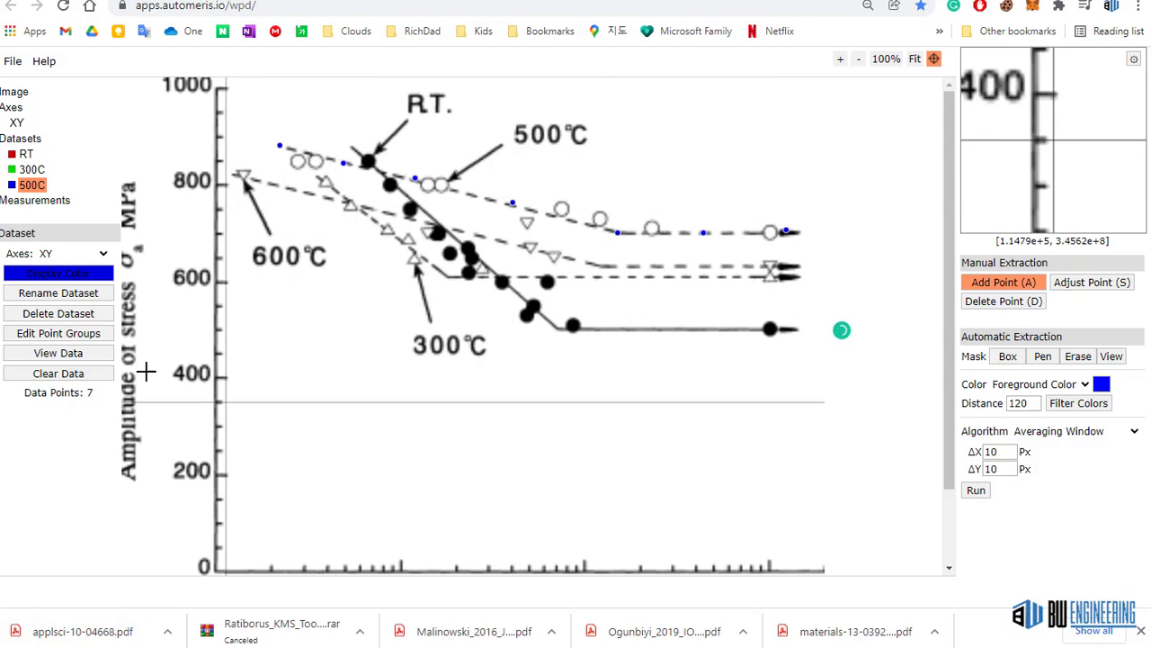
Step: View the acquired numerical data of the 500C, RT and 300C datasets, and close the data view
click(57, 352)
drag(514, 264, 289, 168)
click(366, 128)
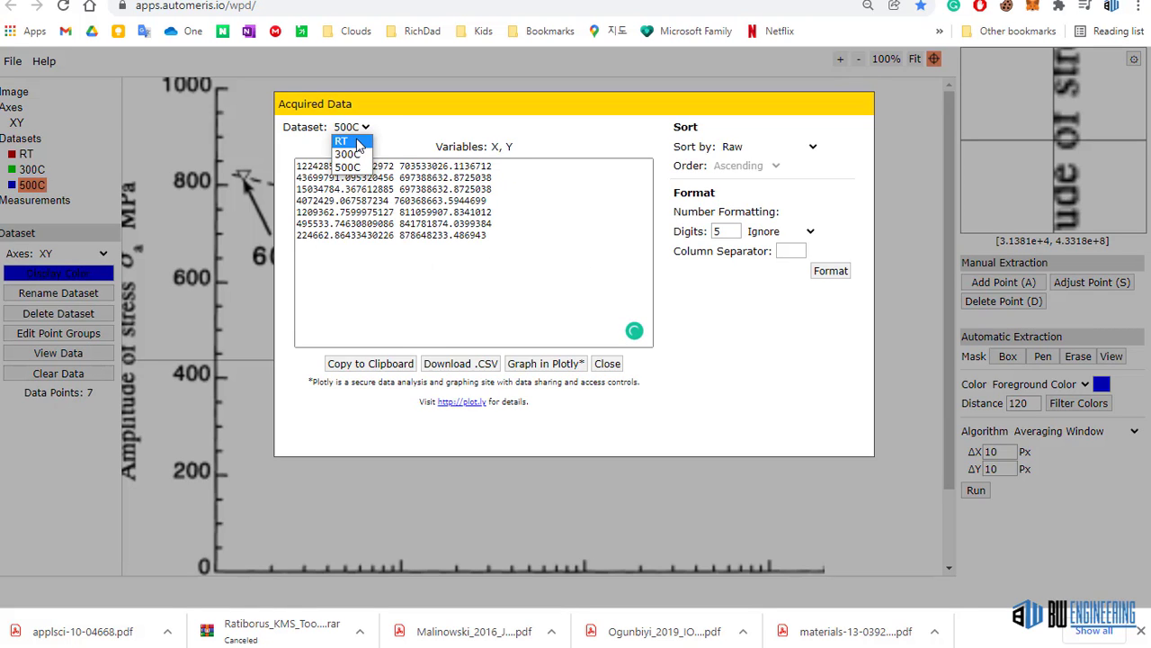
click(360, 140)
click(366, 129)
click(358, 153)
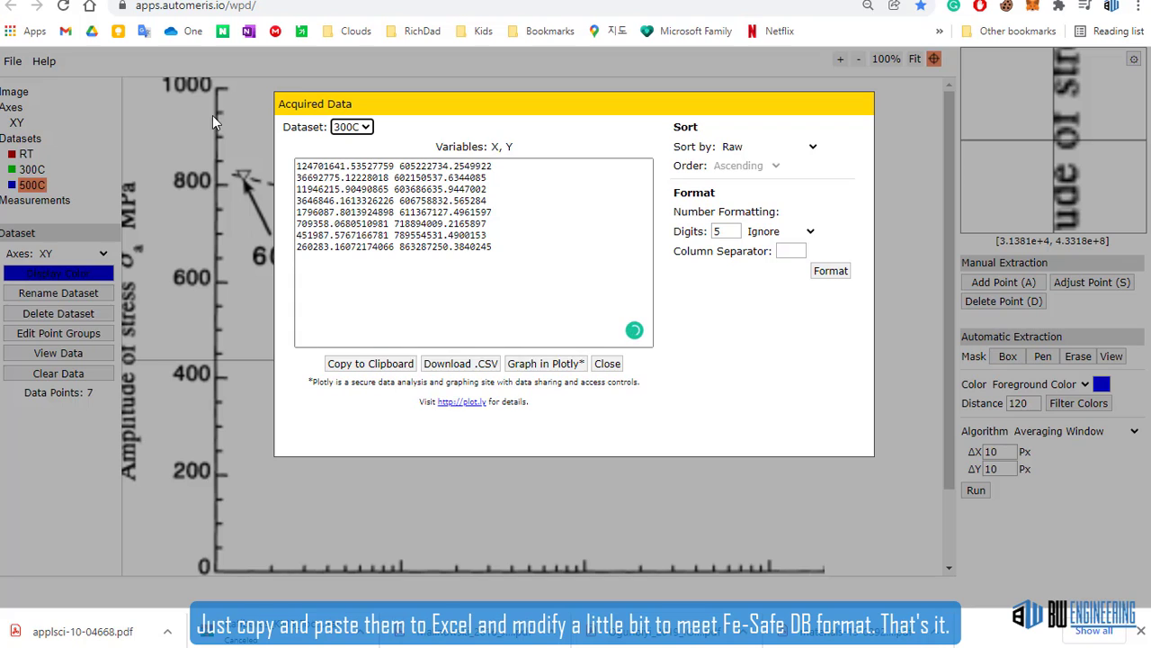
click(616, 367)
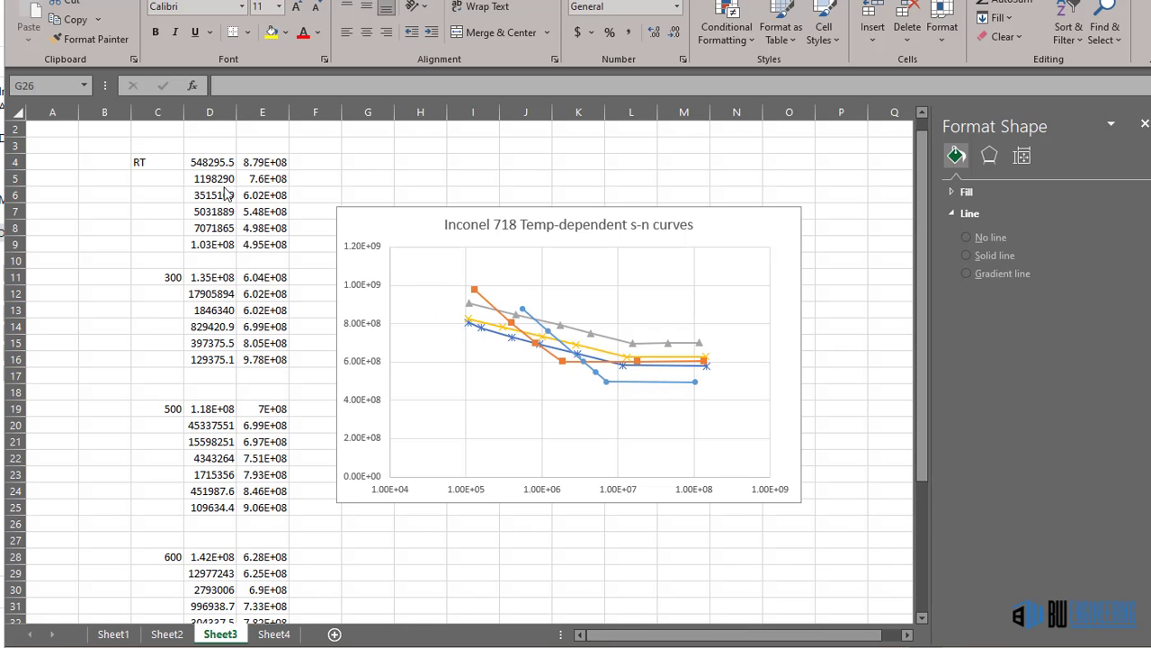
Step: Return to Excel and highlight the extracted S-N data in columns D and E of Sheet3 for review
drag(216, 168, 279, 589)
click(309, 573)
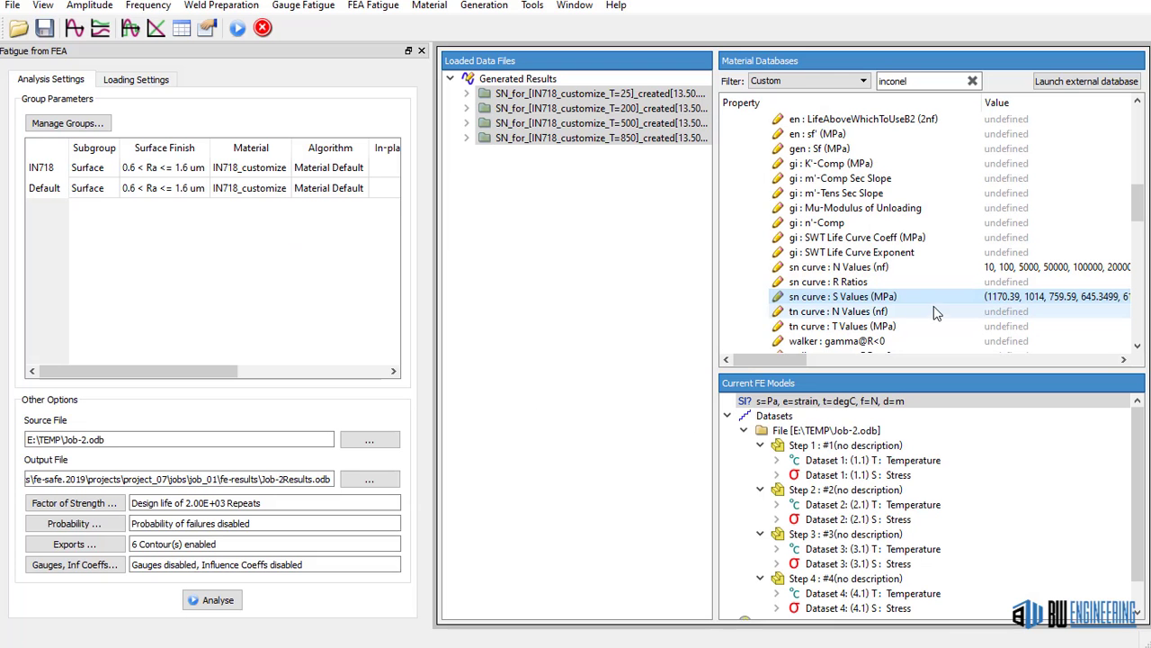
Step: In fe-safe, open the sn curve S Values table of IN718_customize, enlarge it to review all temperatures, and accept it
right_click(948, 304)
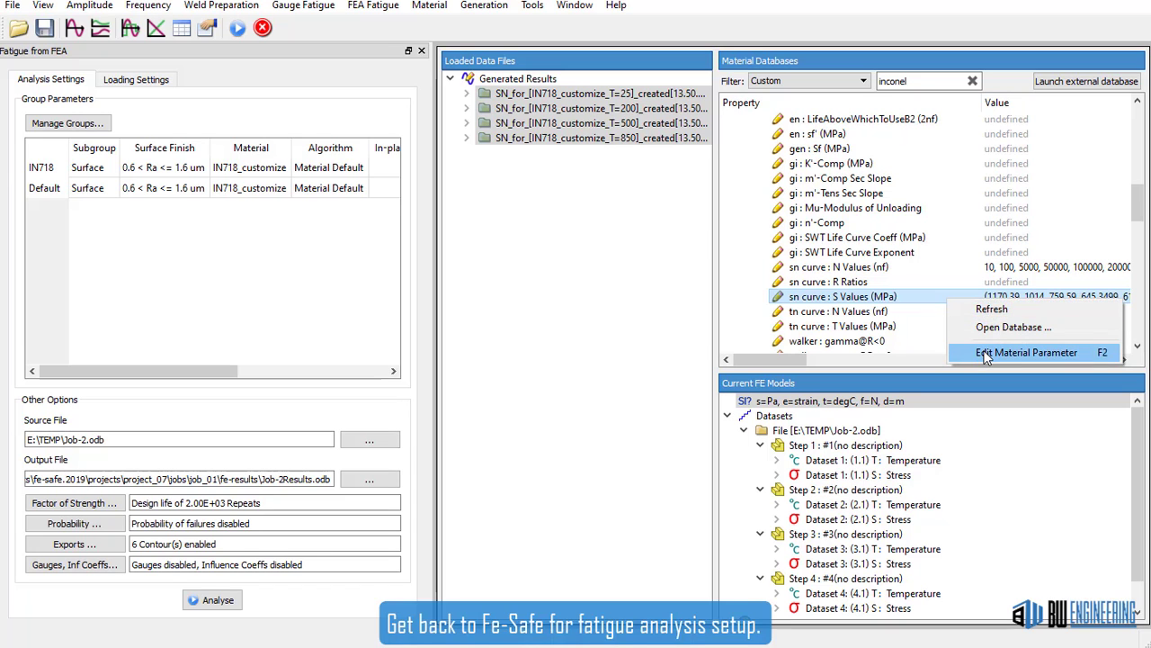
click(985, 354)
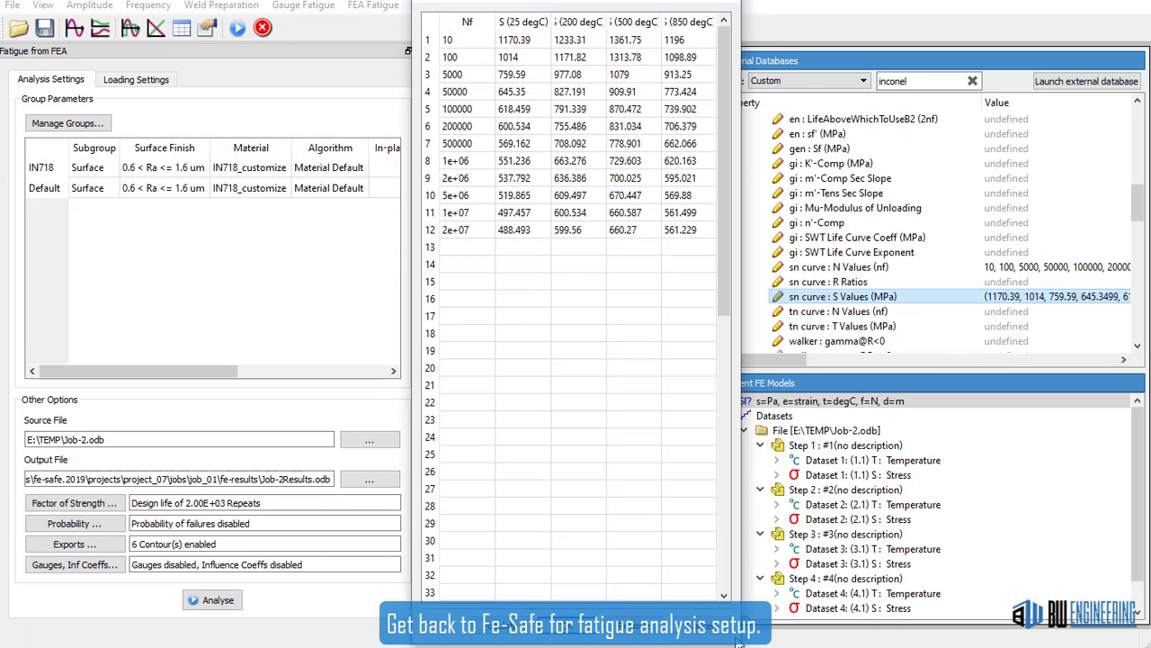
drag(741, 640, 1071, 532)
drag(772, 7, 546, 45)
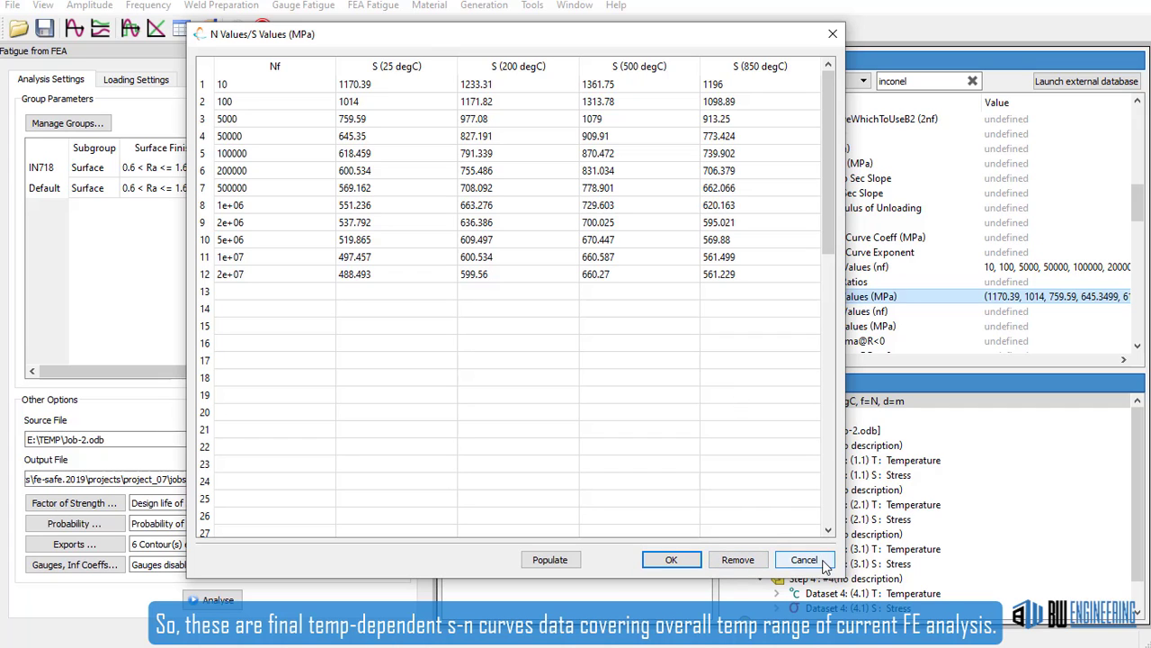
click(685, 563)
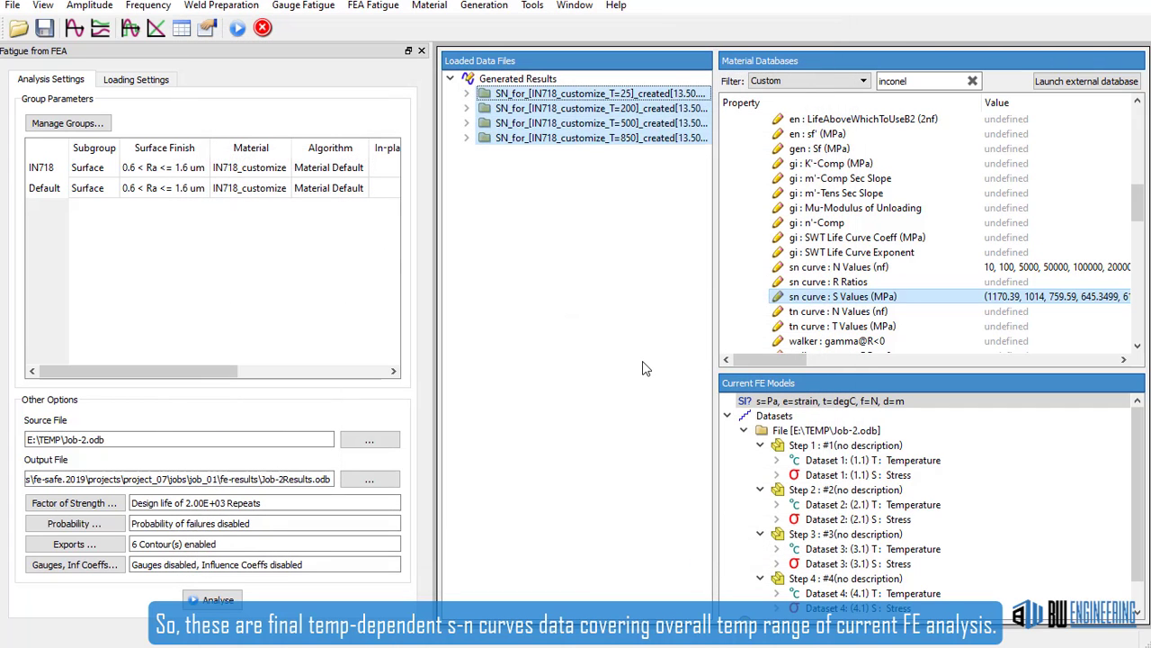
Step: Assign the IN718_customize material to the IN718 and Default groups, and check their algorithm setting and remaining group parameters
double_click(245, 150)
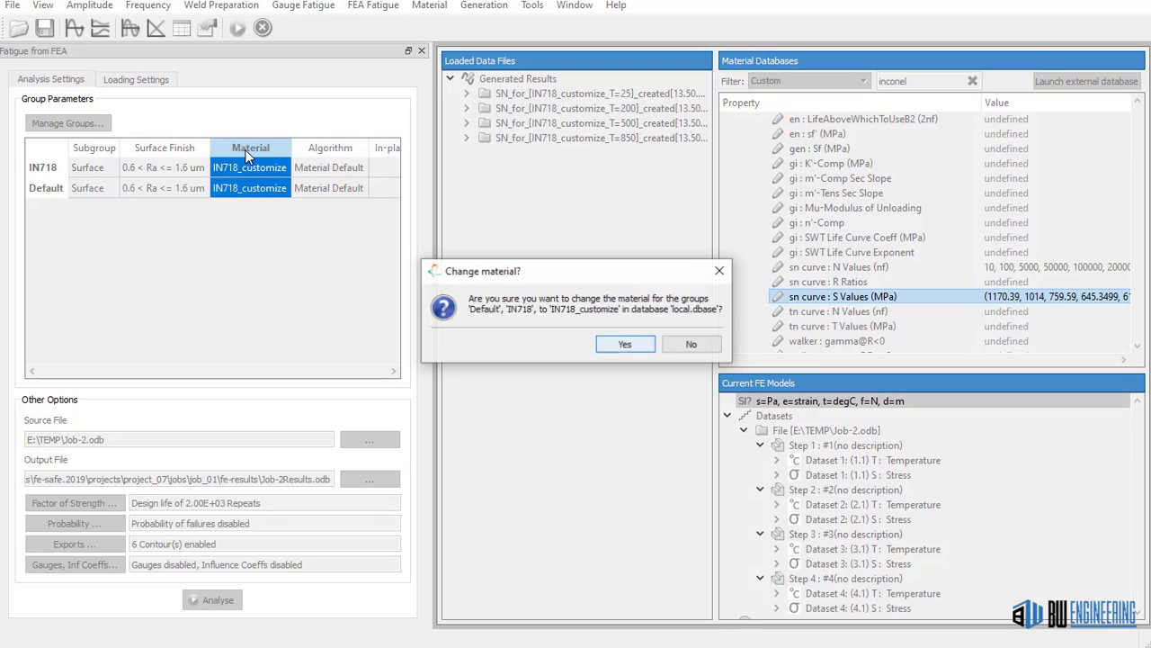
click(625, 344)
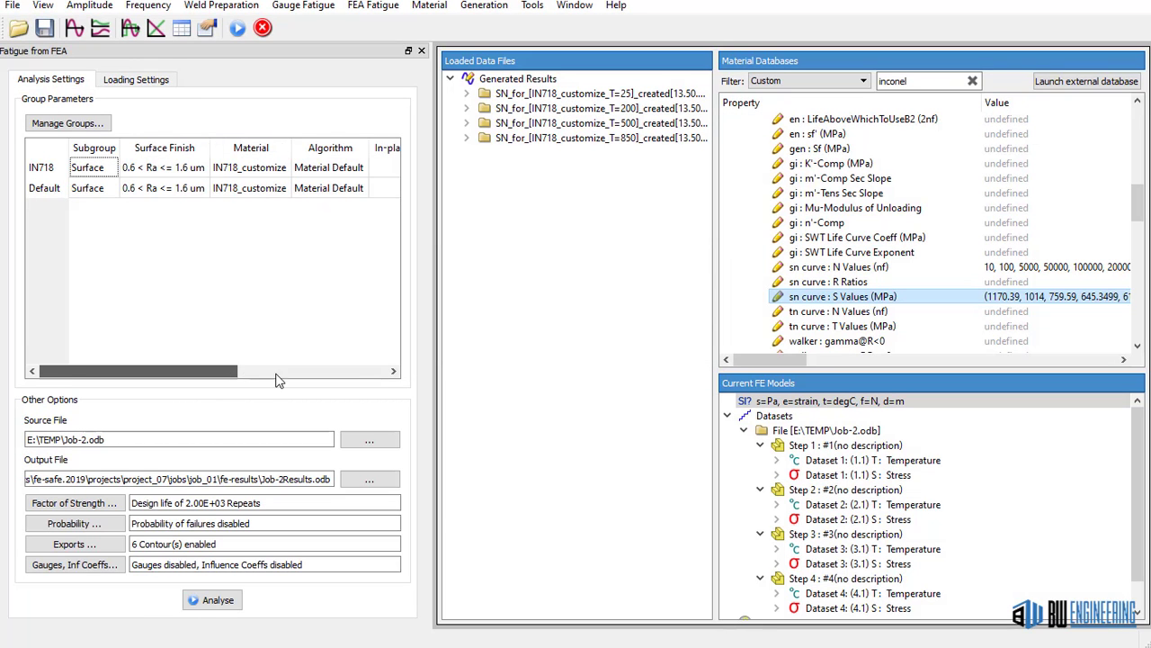
scroll(278, 380, down, 2)
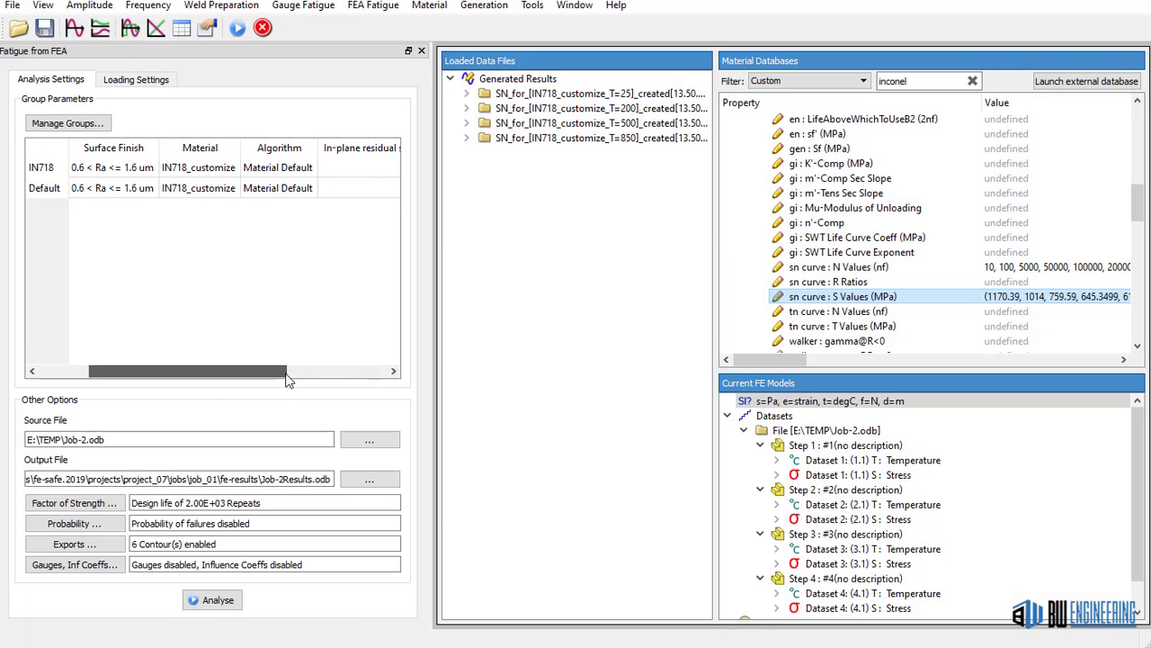
double_click(284, 147)
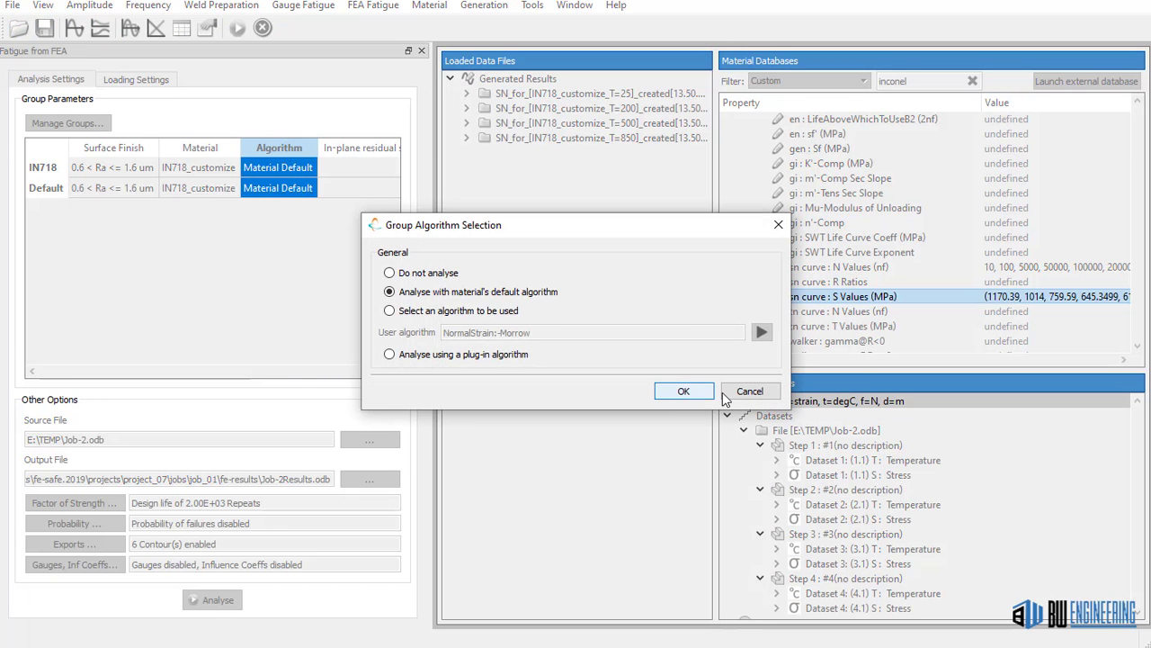
click(725, 391)
drag(291, 373, 382, 384)
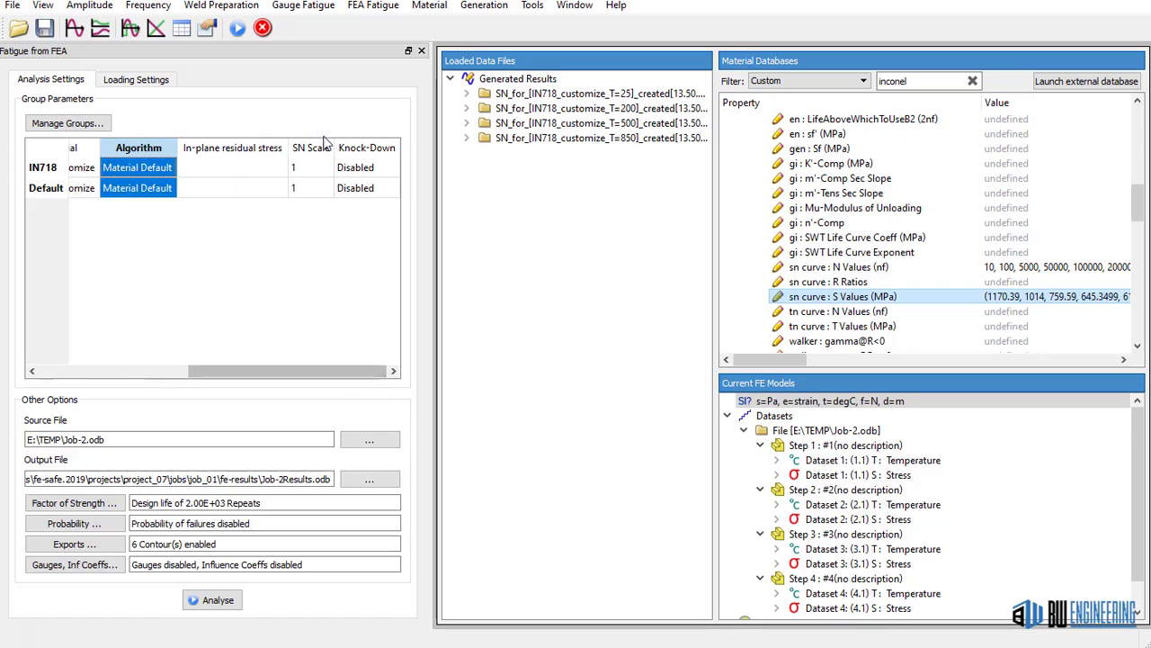
Step: View the loading settings with the Elastic Block stress dataset sequence and identify the stress datasets of Steps 1 to 4
click(137, 80)
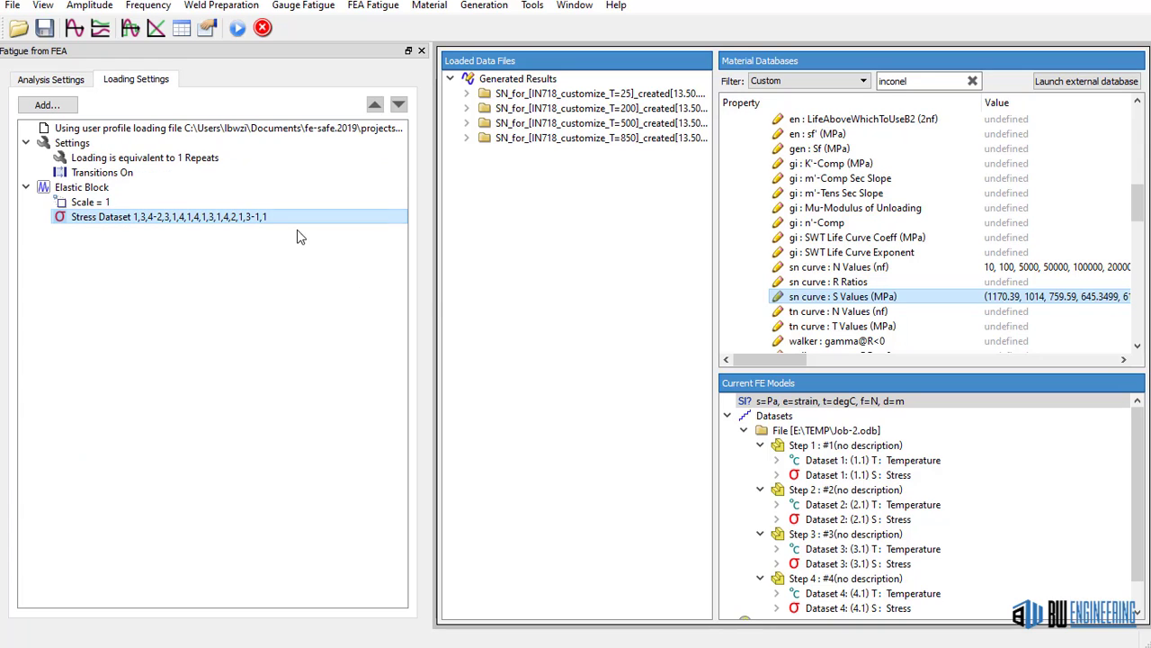
click(850, 474)
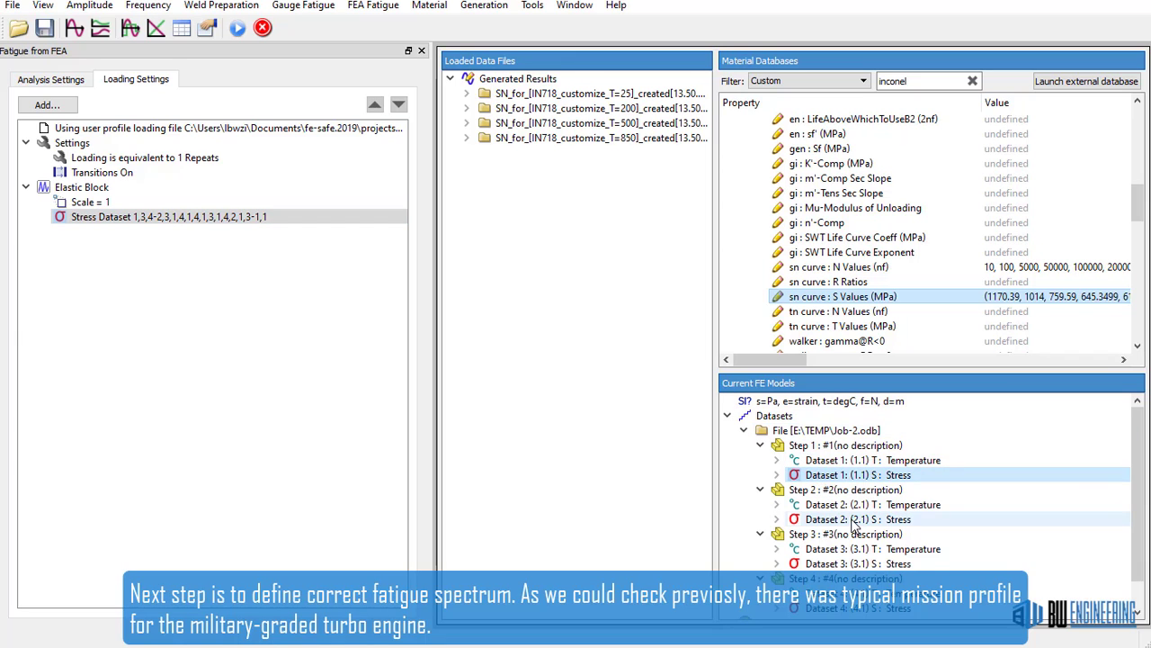
click(853, 520)
scroll(854, 530, down, 1)
click(854, 534)
click(848, 577)
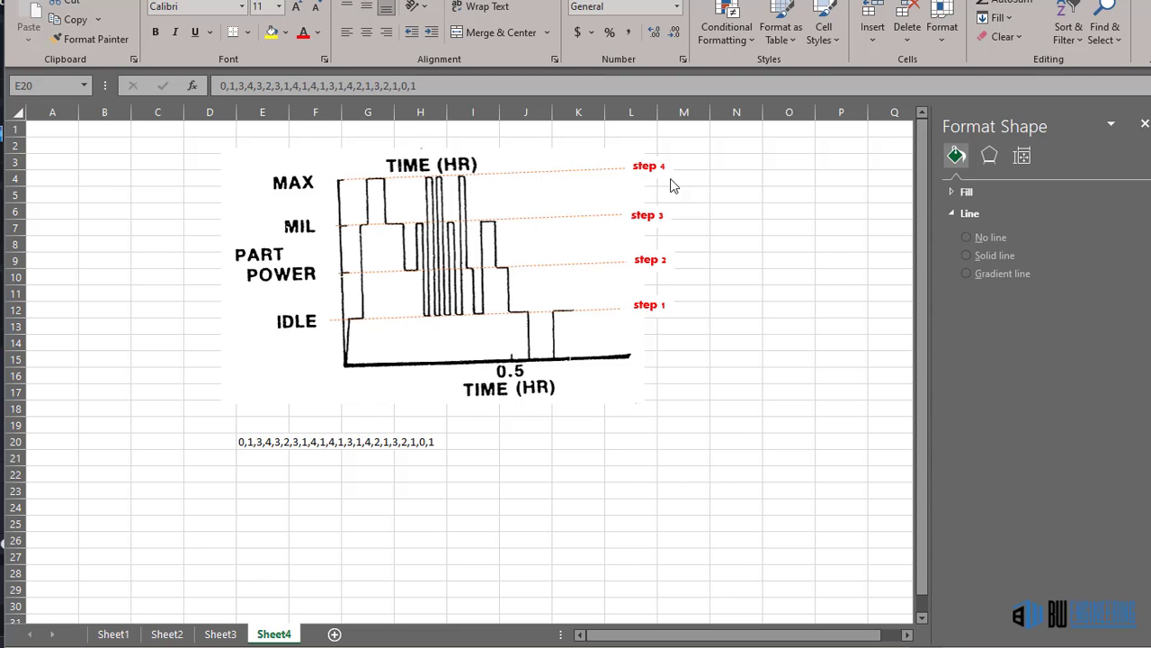
Step: Switch to Excel and copy the mission step sequence 0,1,3,4,3,2,3,1,4,1,4,1,3,1,4,2,1,3,2,1,0,1 from cell E20 of Sheet4
click(241, 441)
double_click(241, 442)
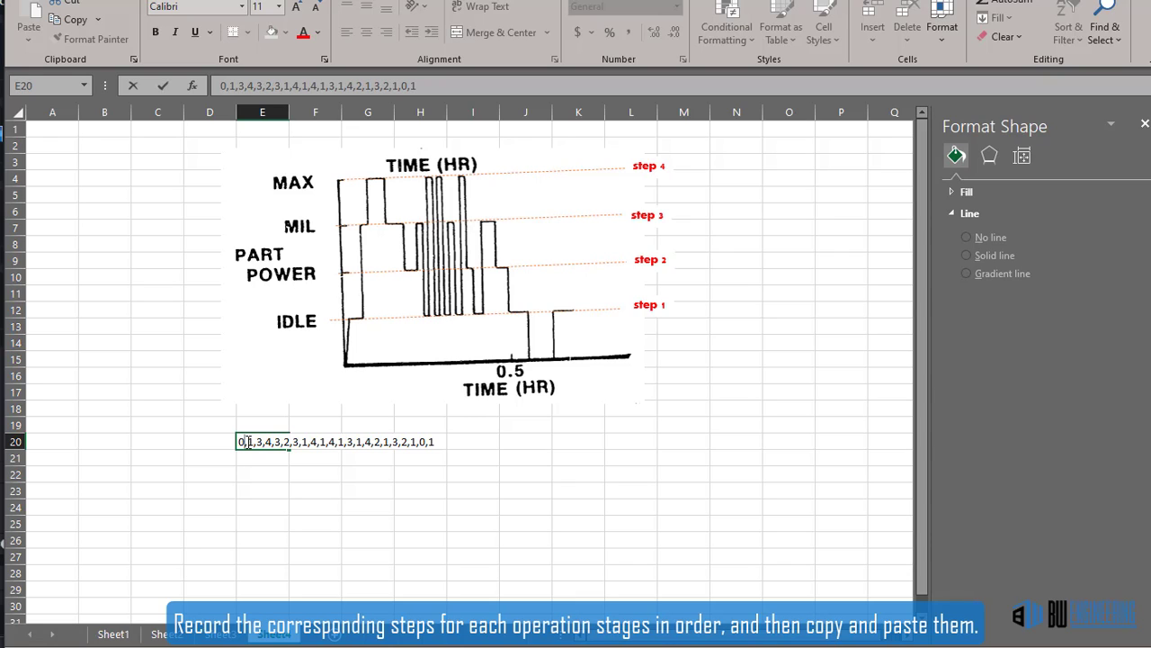
drag(239, 441, 437, 442)
key(ctrl+c)
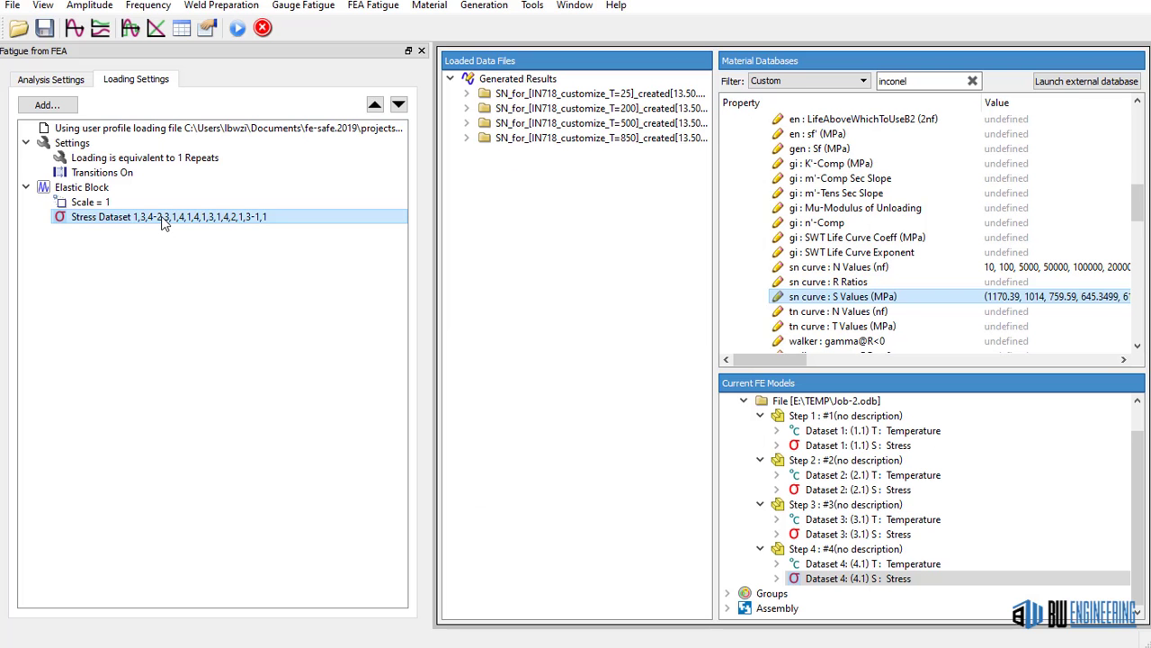
Step: In fe-safe, try to replace the Elastic Block's stress dataset sequence with the copied mission step sequence
double_click(219, 217)
drag(243, 218, 47, 220)
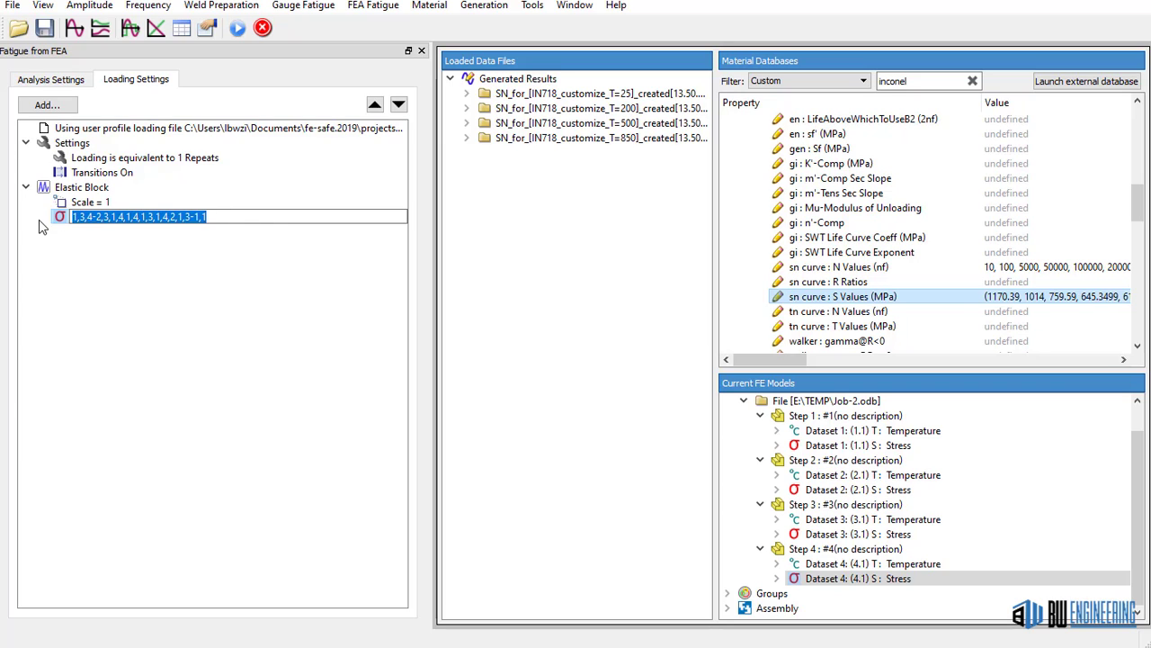
key(ctrl+v)
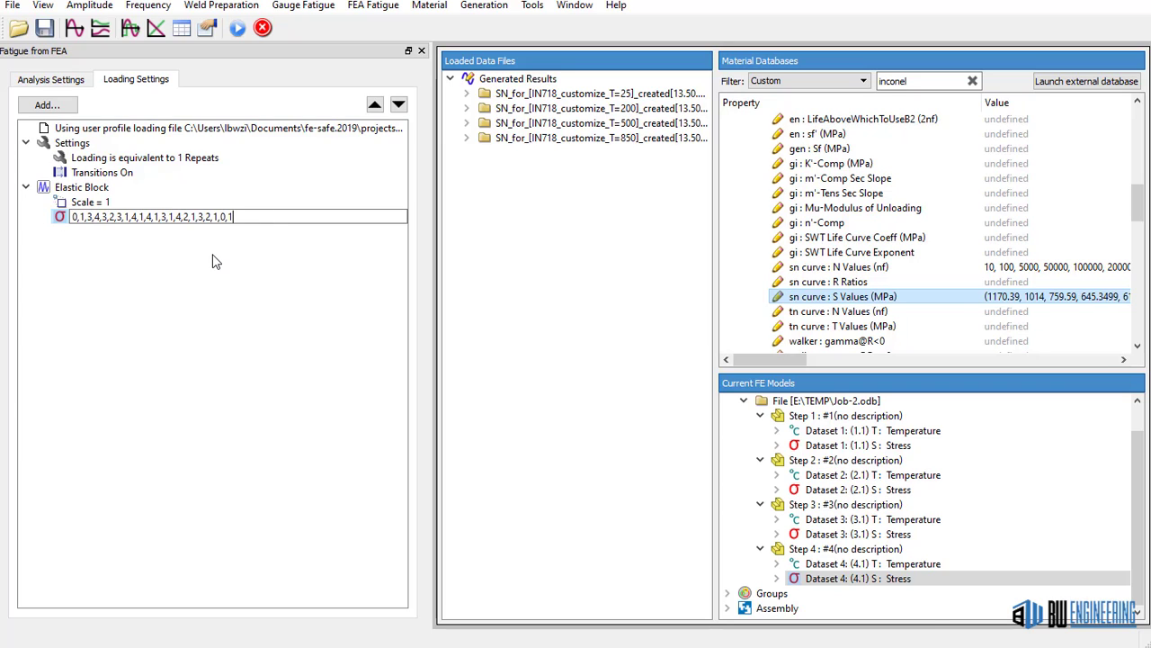
key(Escape)
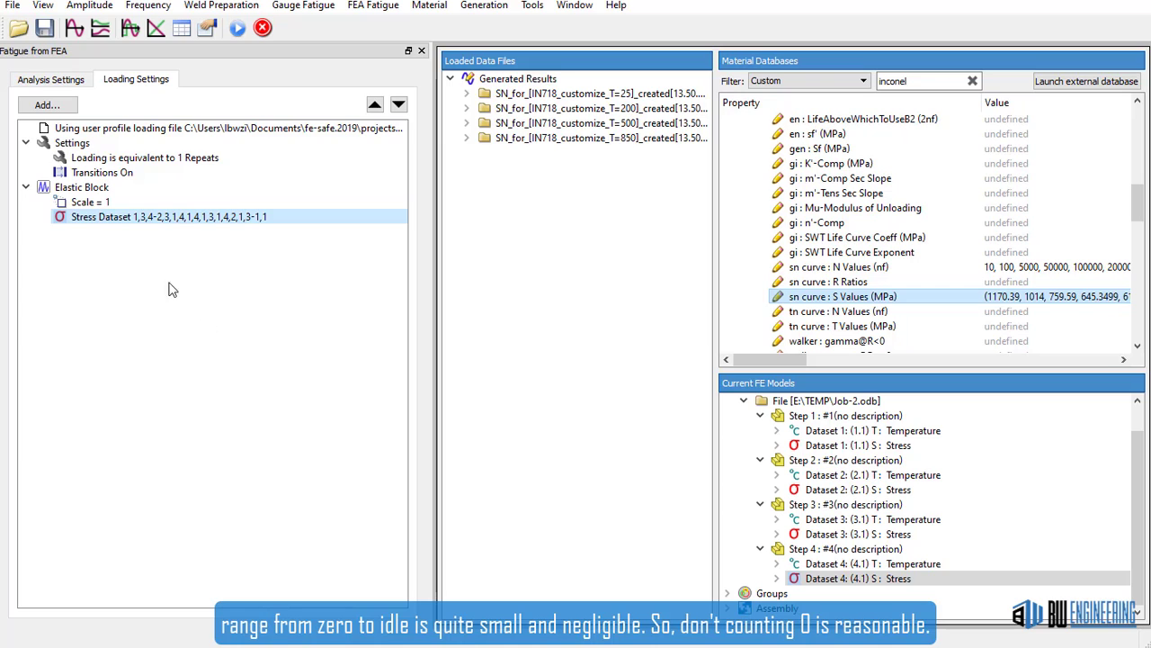
click(164, 223)
key(Up)
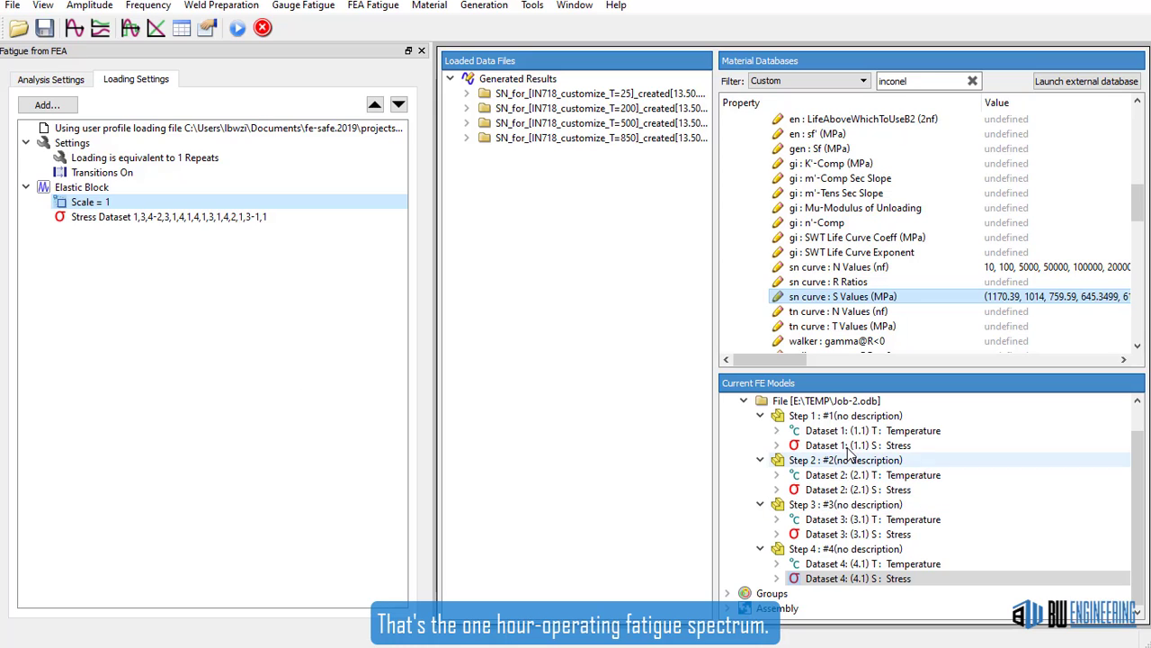
click(61, 108)
click(331, 272)
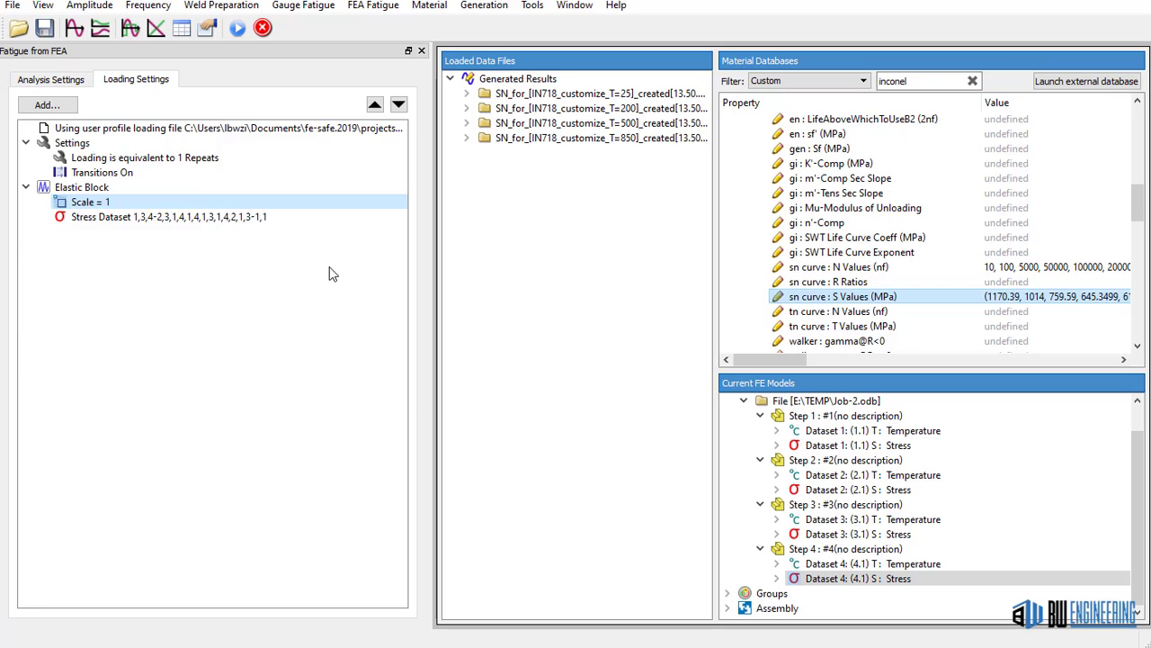
click(86, 221)
Step: Return to the analysis settings and accept the Factor of Strength calculation with a user-defined design life of 2000 repeats
click(59, 81)
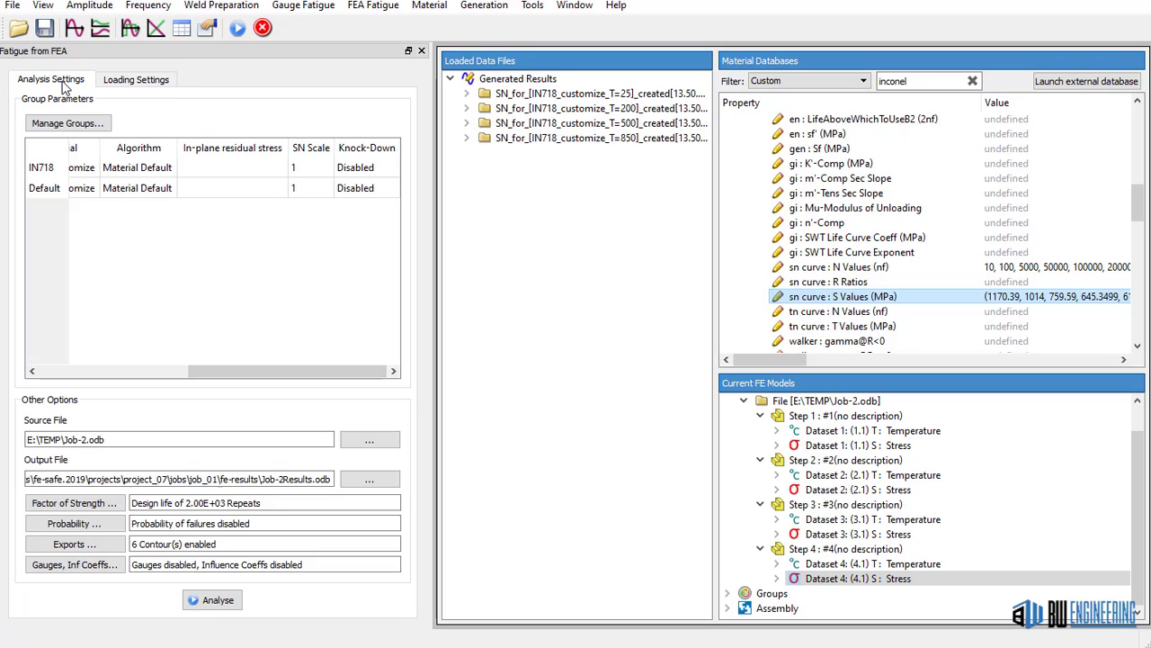
click(178, 371)
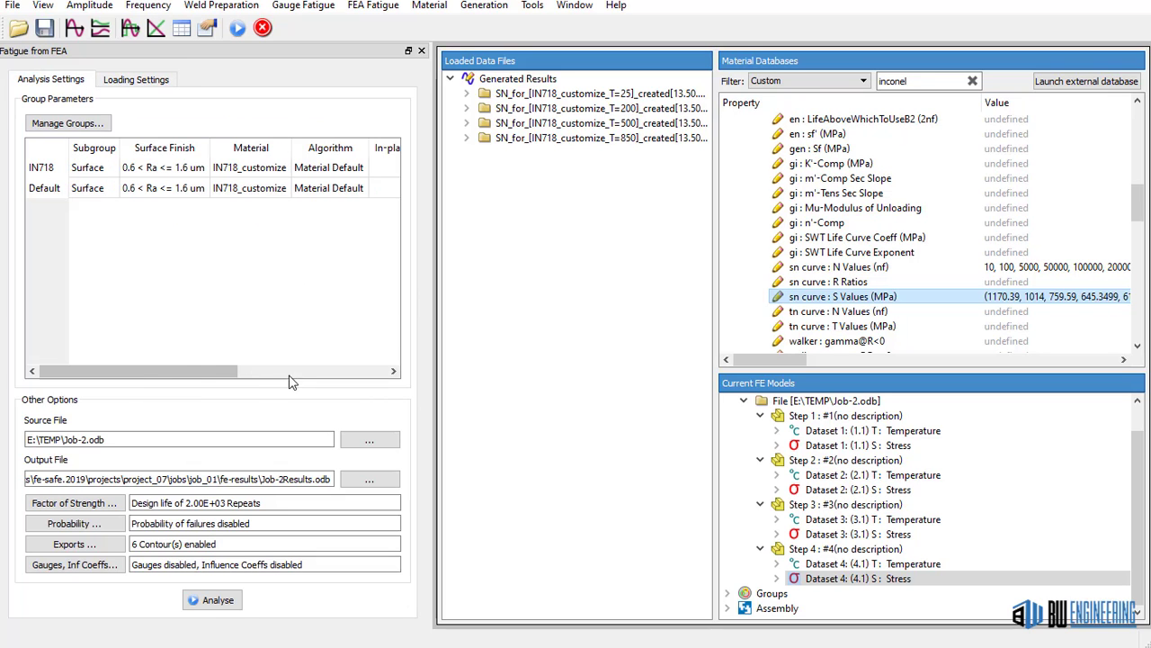
drag(223, 372, 65, 385)
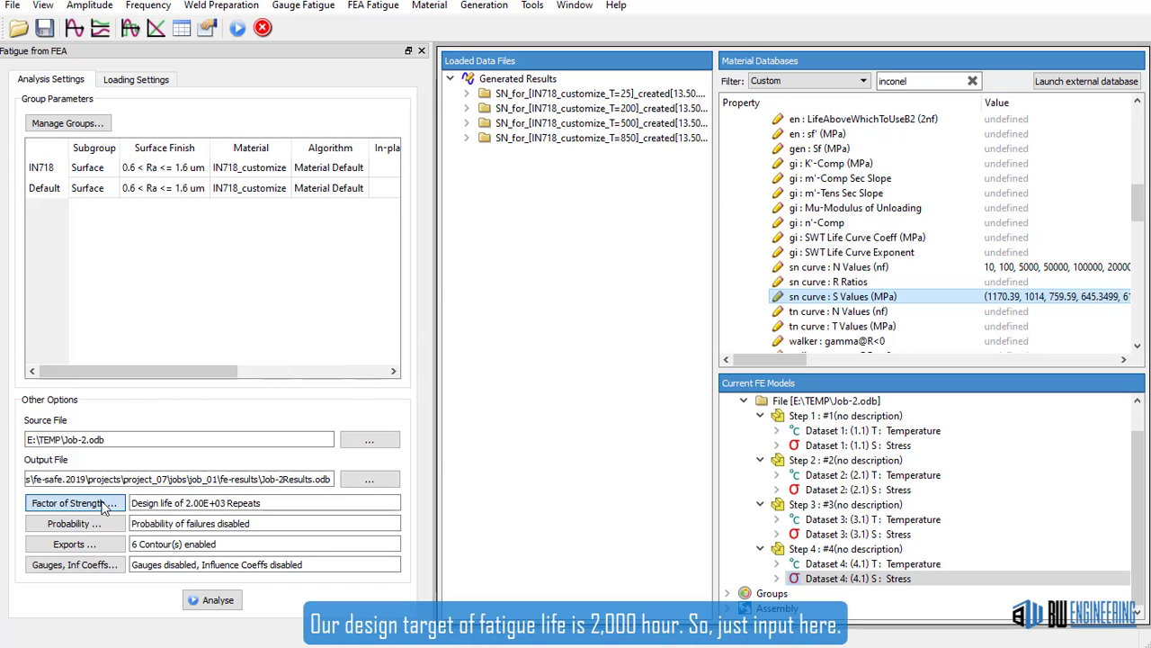
click(71, 503)
double_click(506, 308)
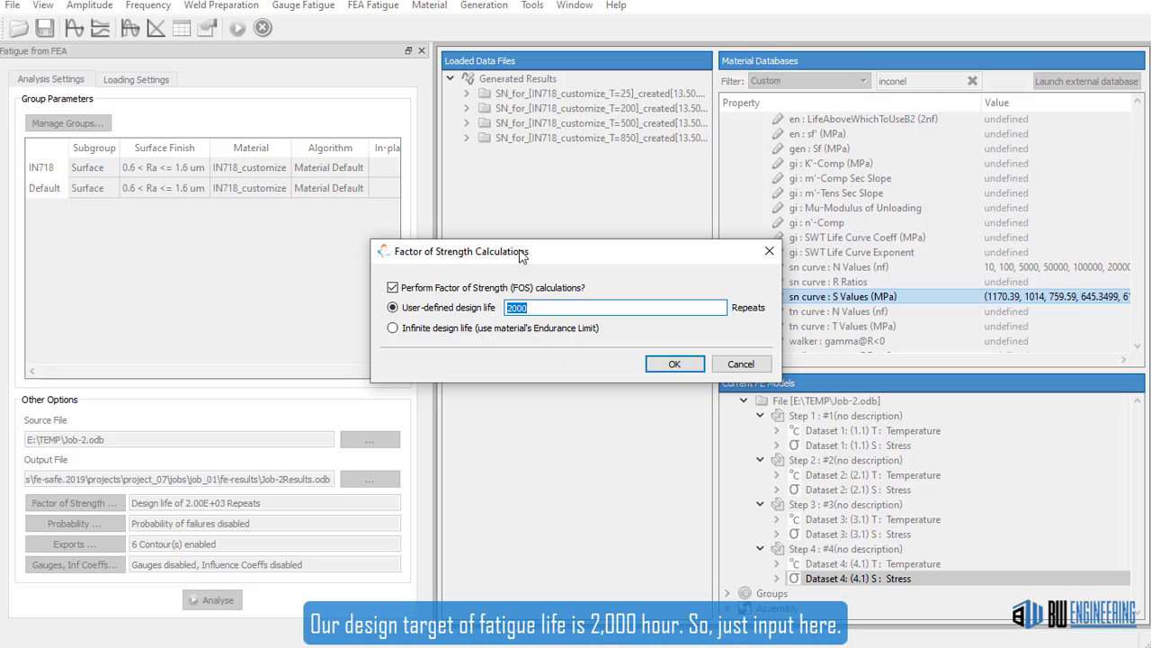
click(675, 365)
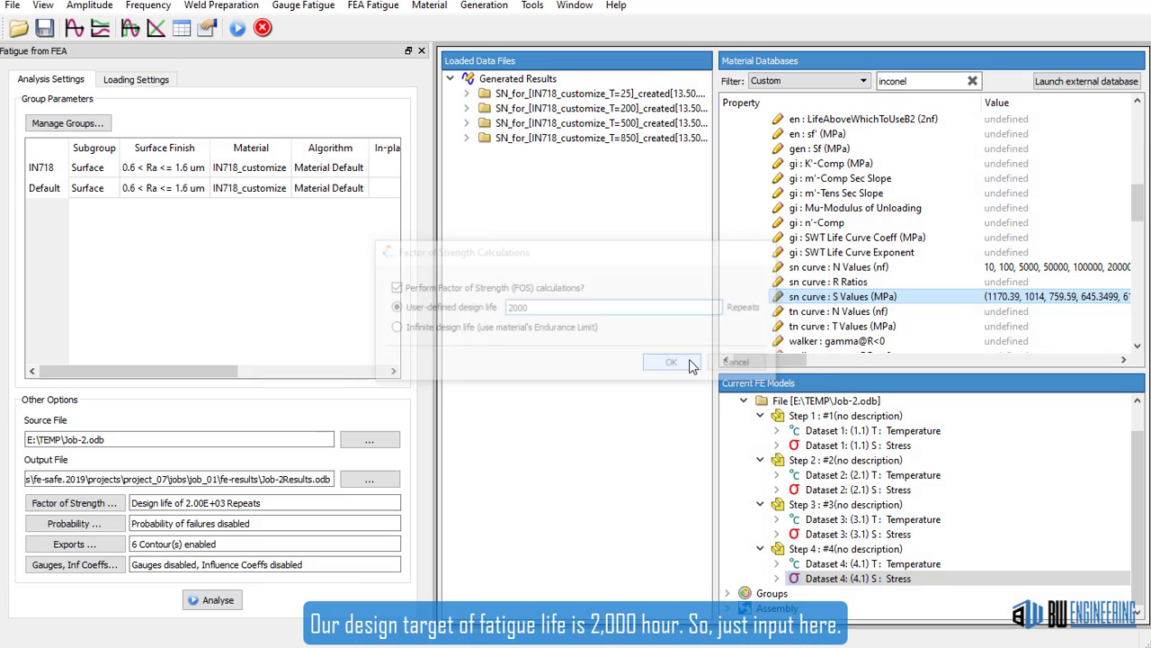
Step: Run the fatigue analysis on Job-2.odb, accepting the validation warning and continuing to the calculation
click(218, 600)
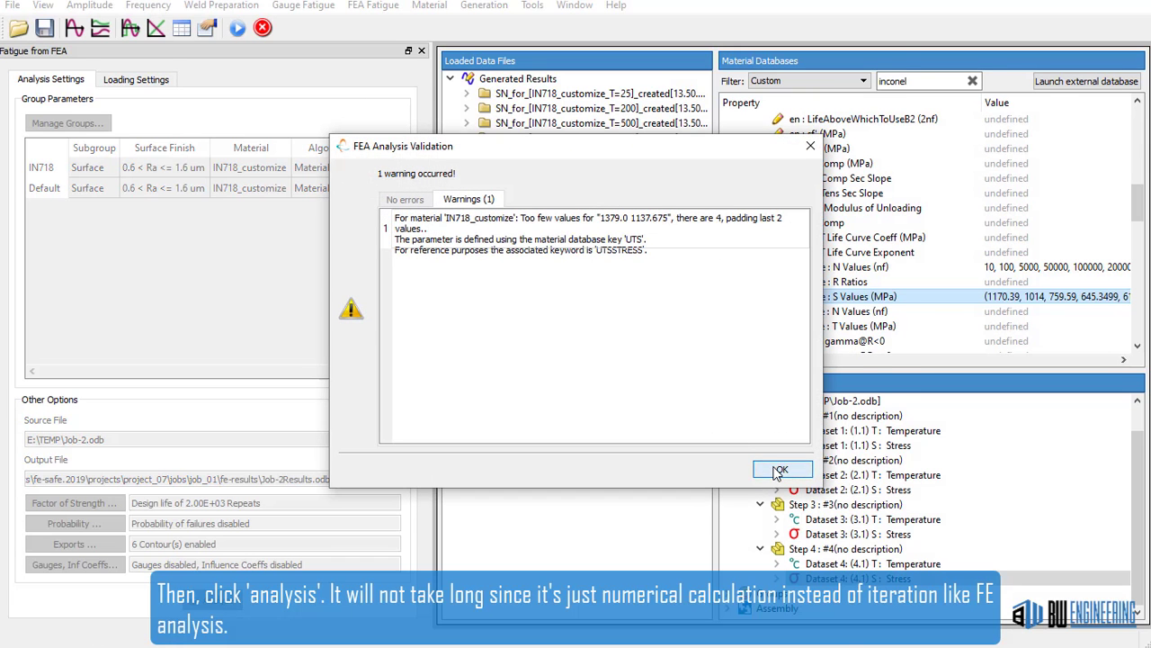
click(777, 470)
click(798, 551)
key(Return)
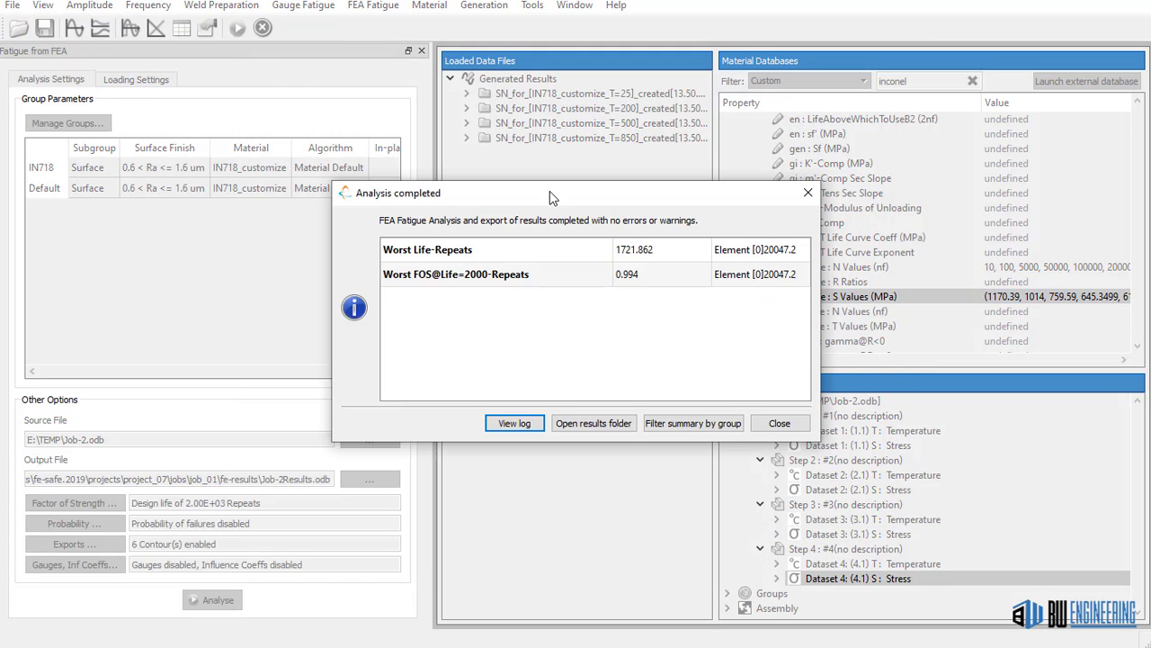
Step: Review the worst life and factor of strength, read the Job-2Results log through its summary, and close the log
click(645, 250)
click(647, 277)
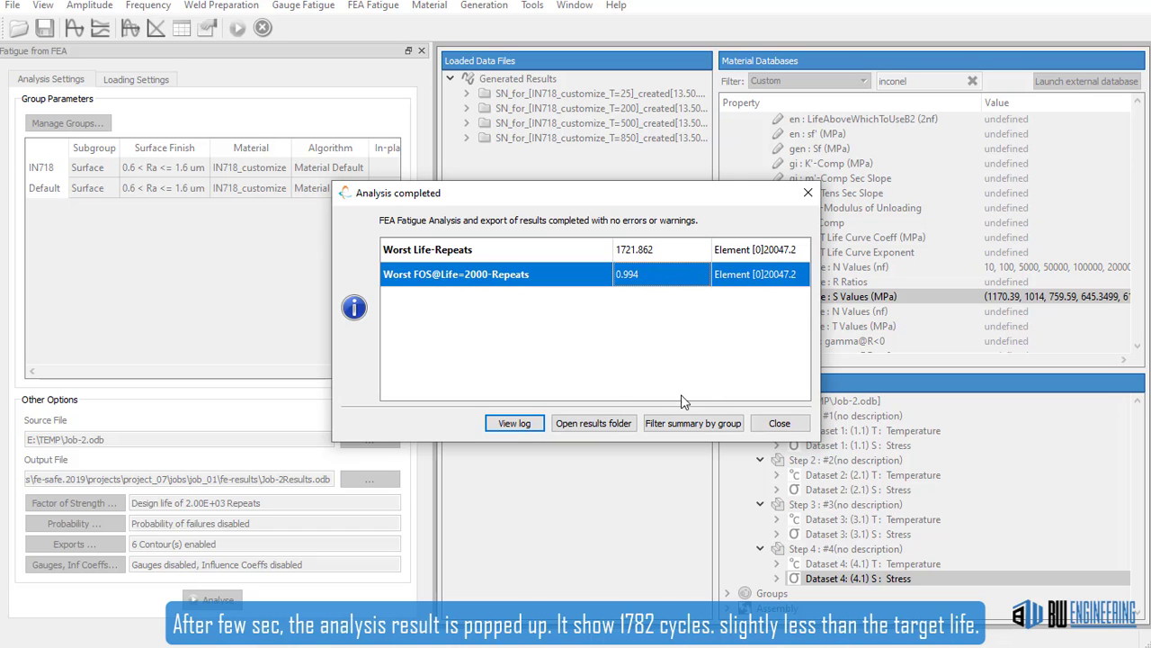
click(514, 422)
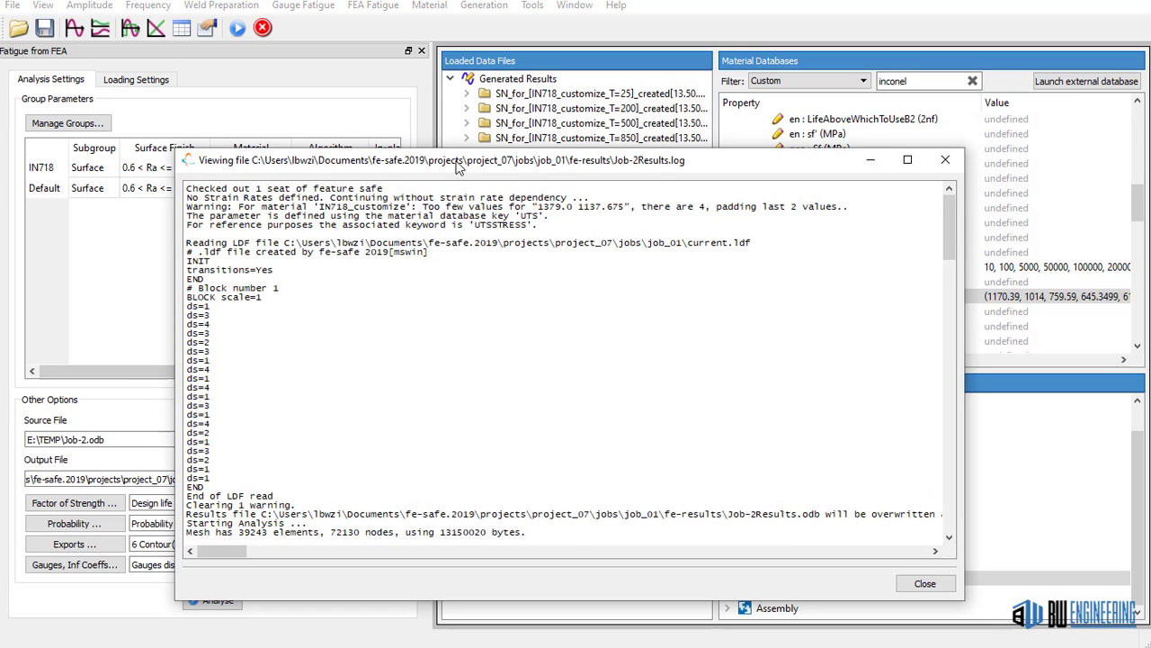
drag(458, 168, 449, 110)
scroll(455, 260, down, 11)
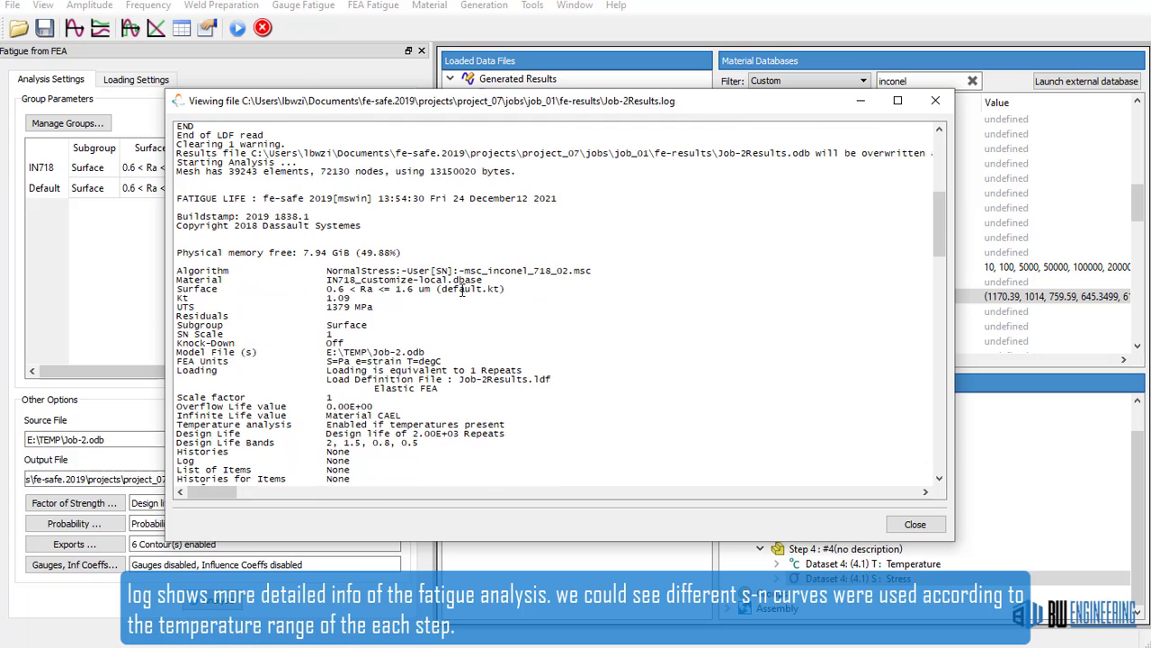
scroll(463, 290, down, 15)
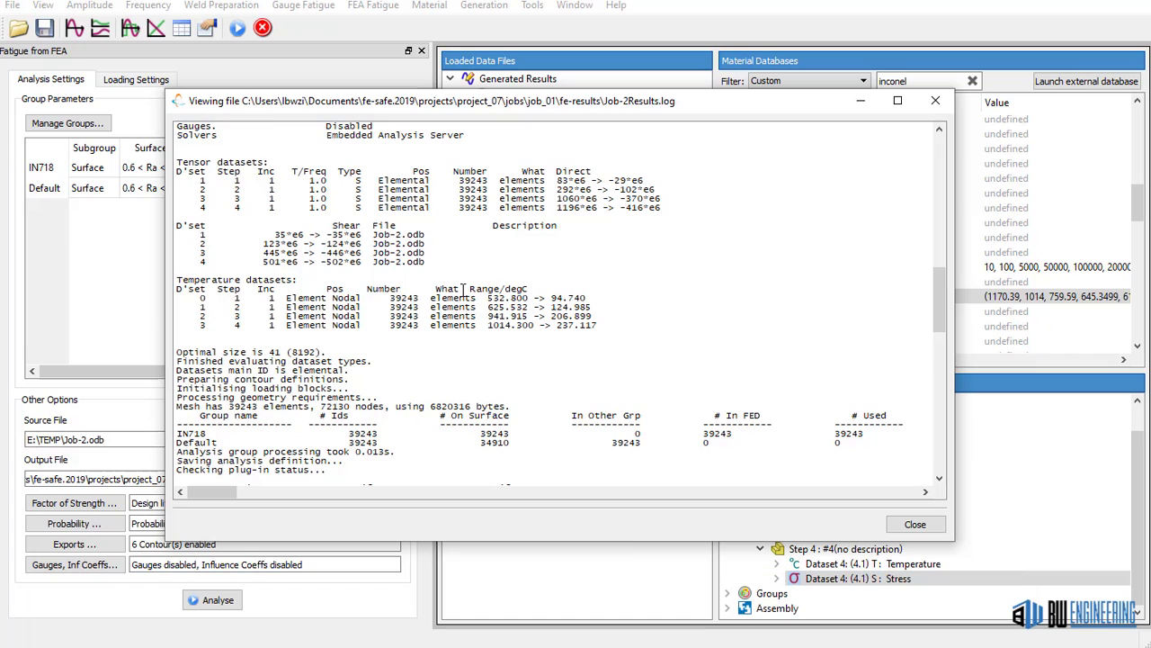
scroll(464, 289, down, 12)
scroll(463, 288, down, 7)
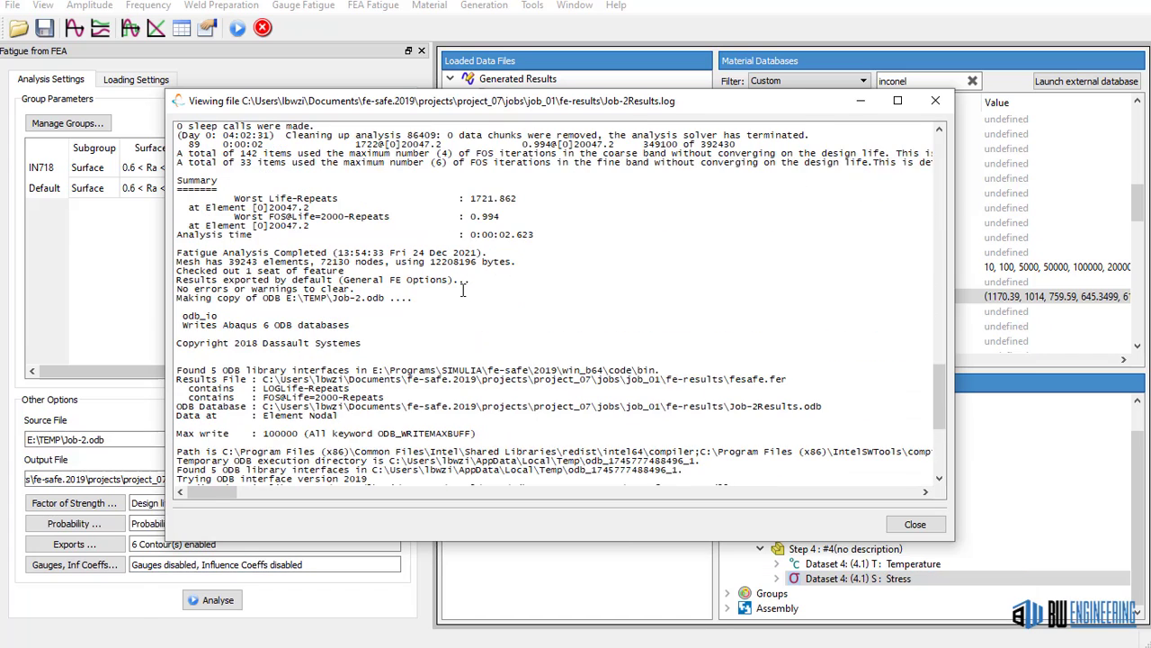
drag(537, 235, 183, 178)
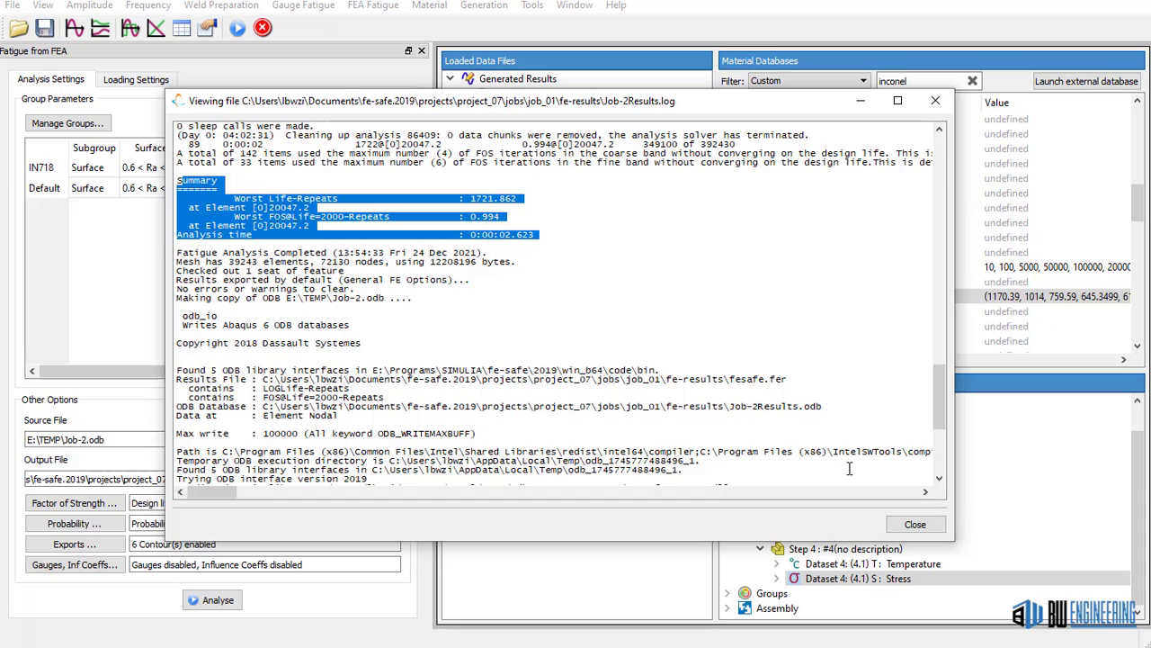
click(915, 524)
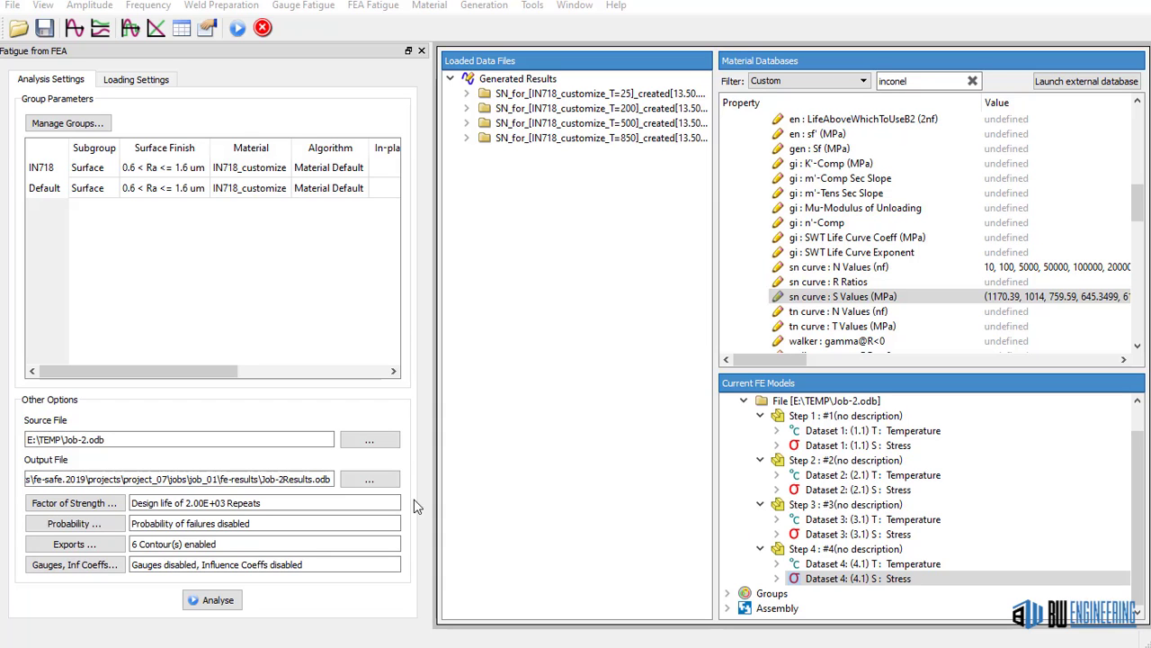
Step: Look up the Job-2Results.odb output file in the fe-results folder, and leave the file browser without saving
click(369, 479)
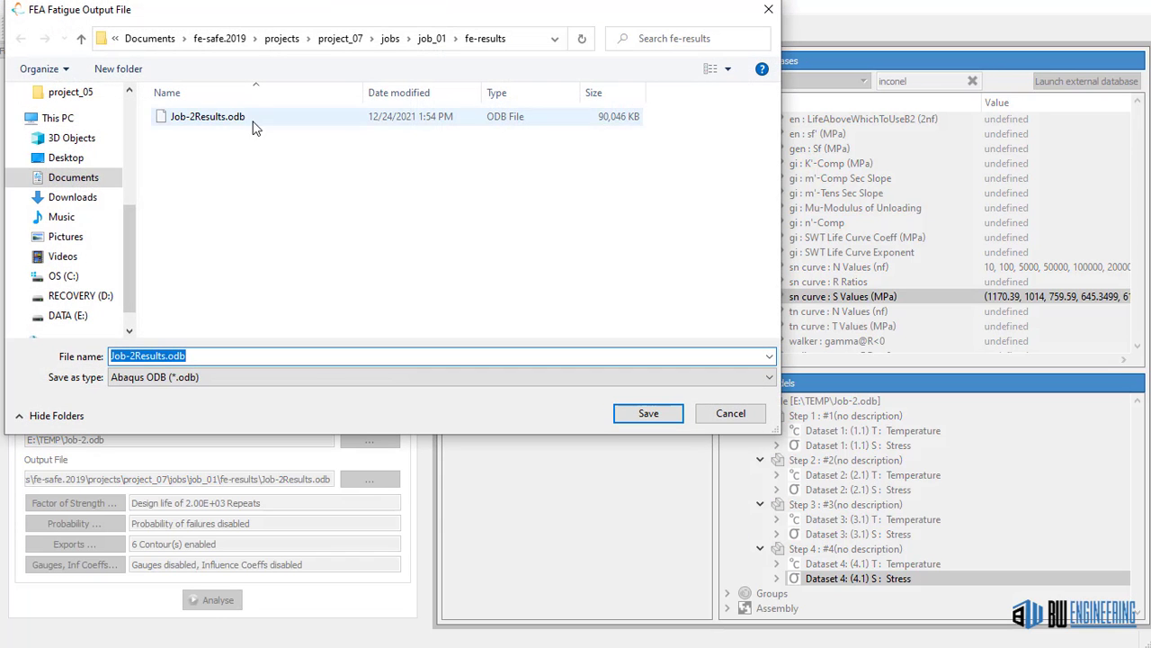
click(254, 118)
click(734, 413)
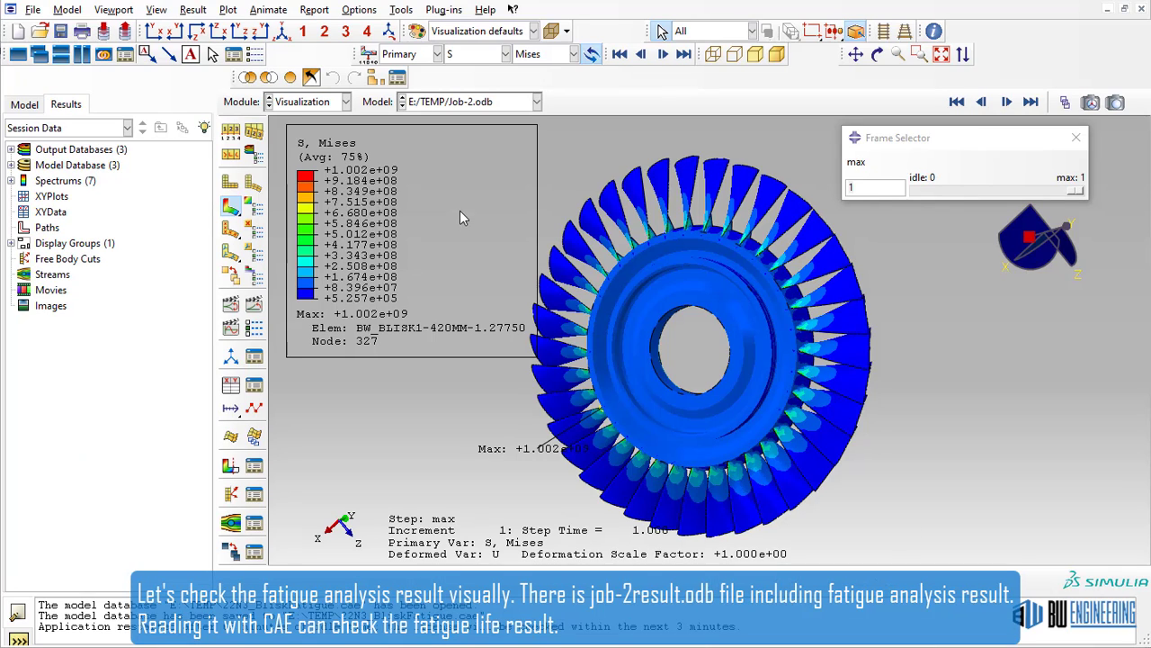
Step: Switch to Abaqus/CAE, display Job-2Results.odb and plot the fatigue result as contours on the blisk
click(467, 102)
click(504, 153)
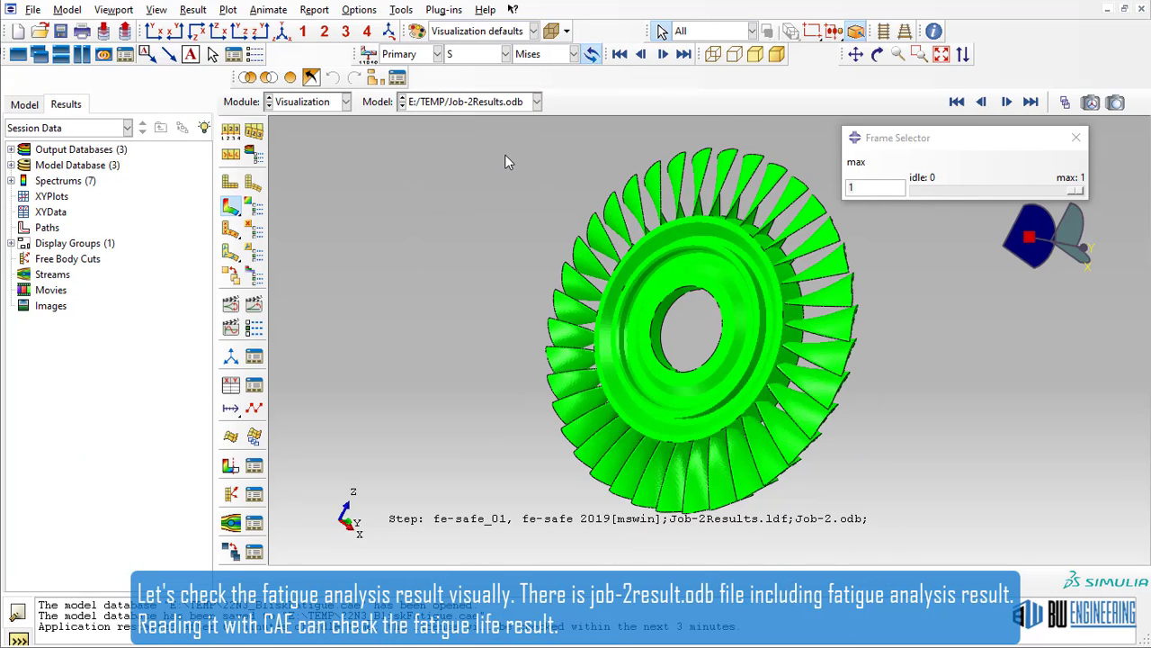
drag(730, 281, 692, 307)
click(230, 206)
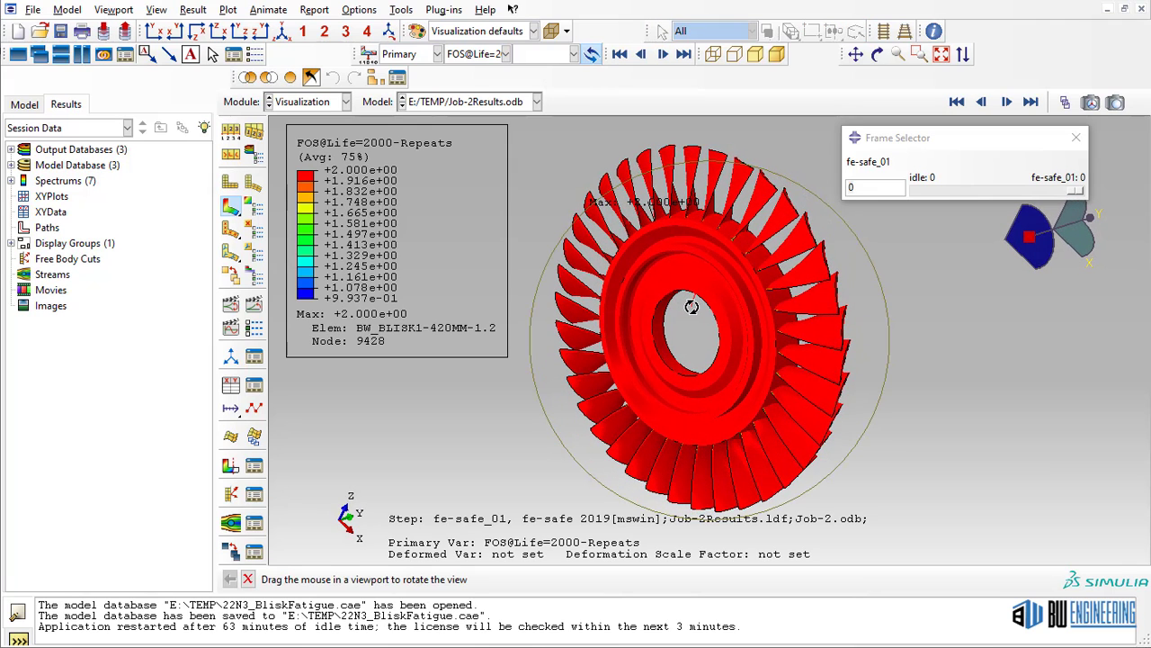
Step: Turn on the location display of the minimum value in the contour plot limits and apply it
click(253, 206)
click(360, 386)
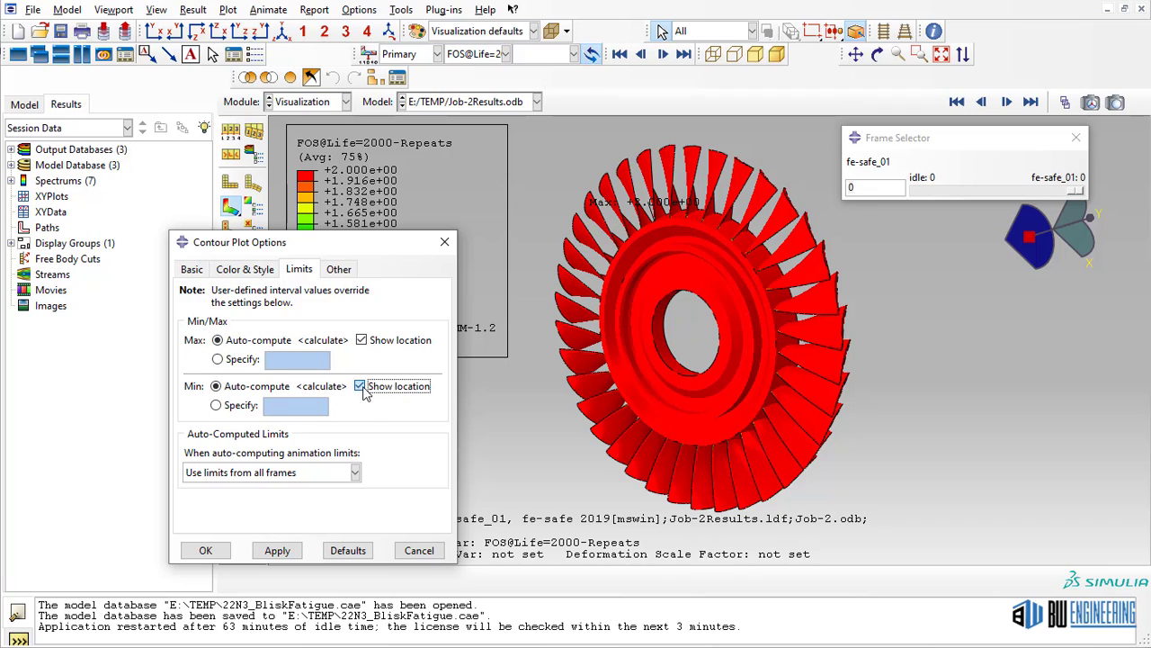
click(280, 552)
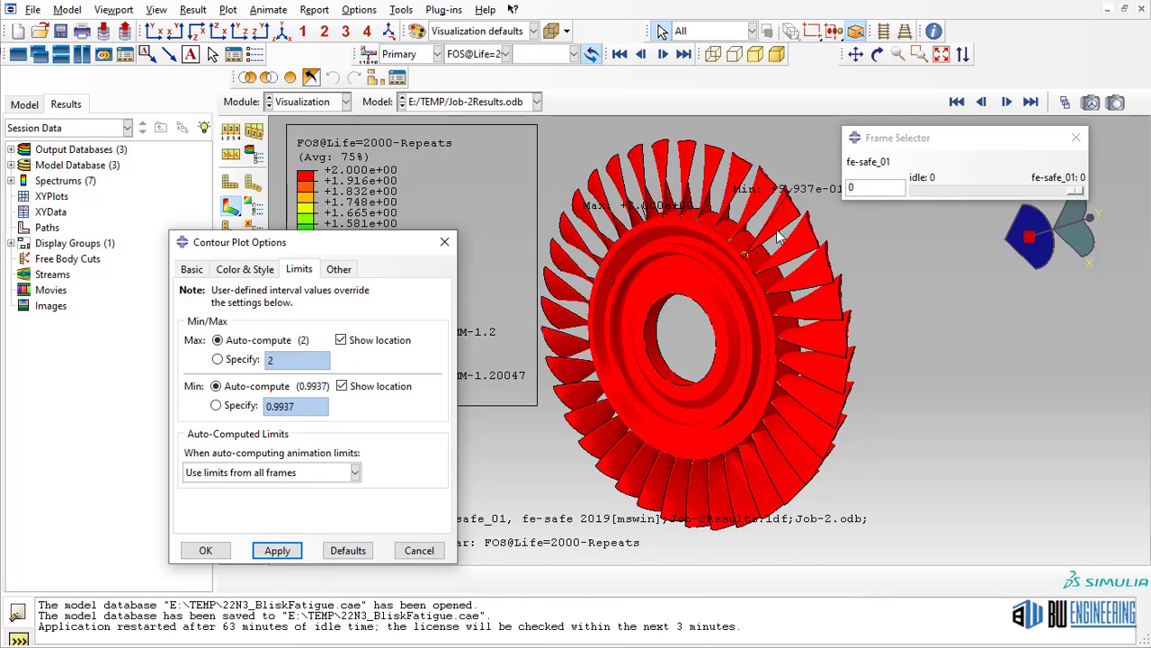
Step: Accept the contour limit options, plot LOGLife-Repeats on the blisk and inspect its minimum location
click(207, 551)
click(485, 54)
click(488, 96)
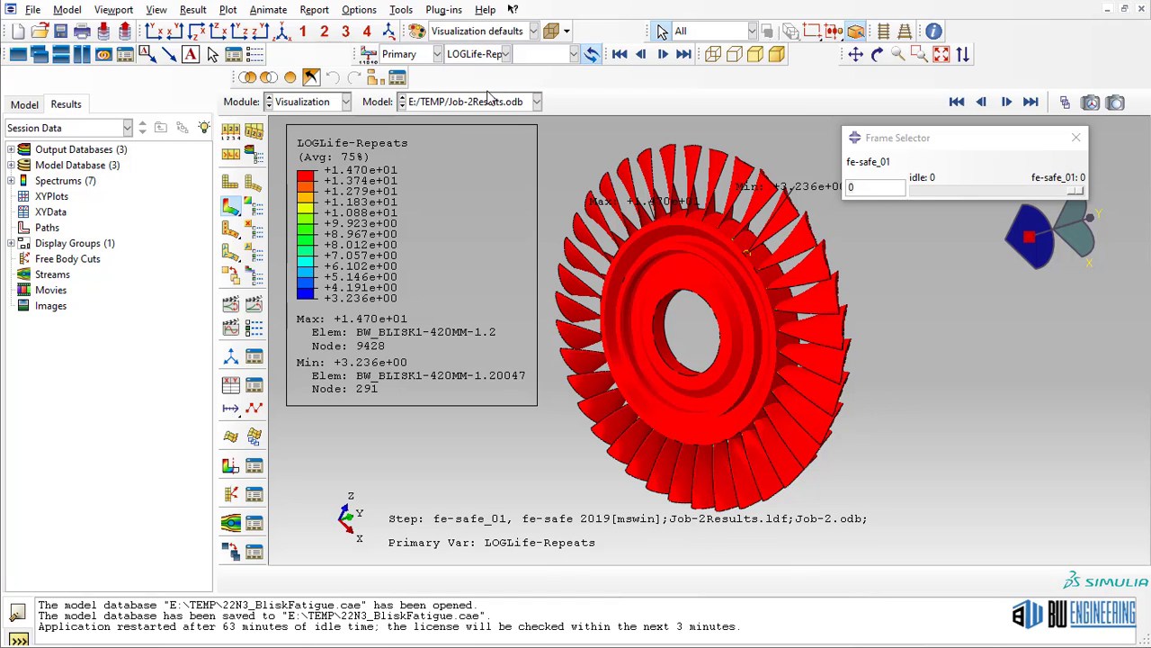
drag(943, 141, 1028, 139)
scroll(792, 196, down, 2)
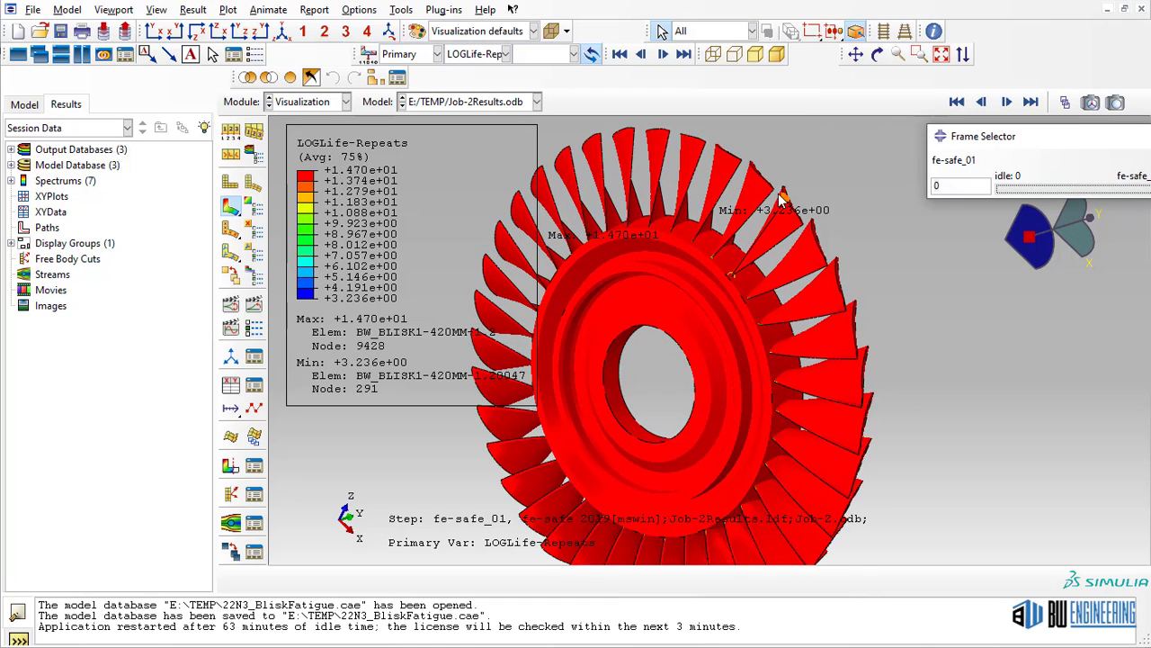
scroll(816, 293, up, 3)
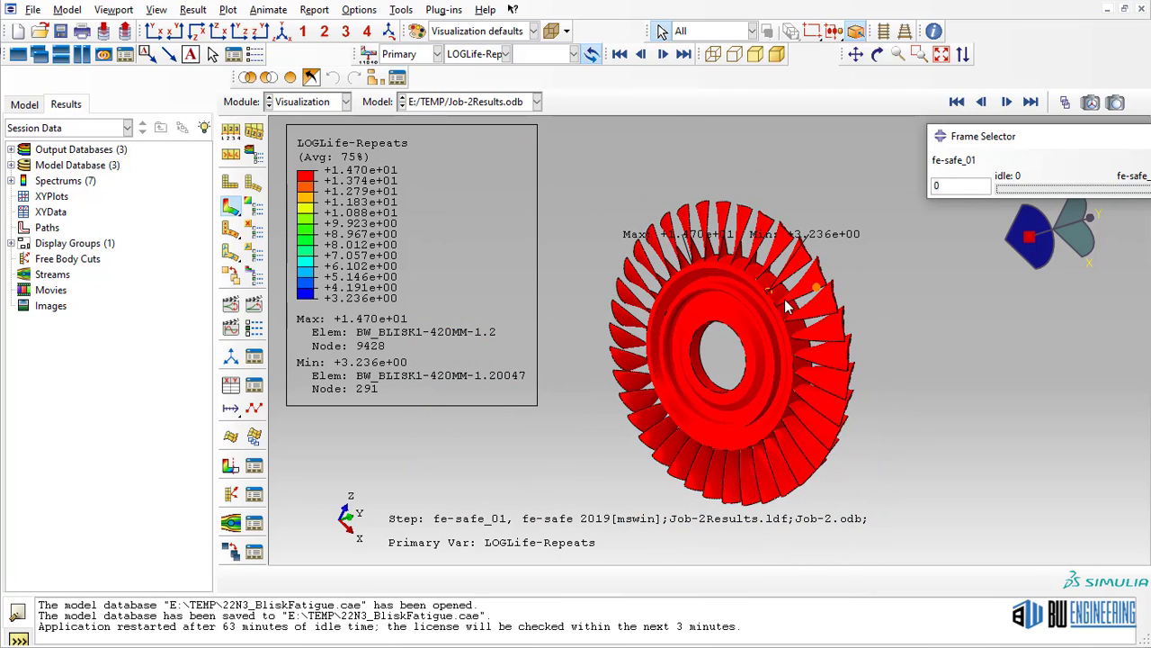
Step: Plot FOS@Life=2000-Repeats on the blisk again and reposition the Frame Selector to be fully visible
click(505, 54)
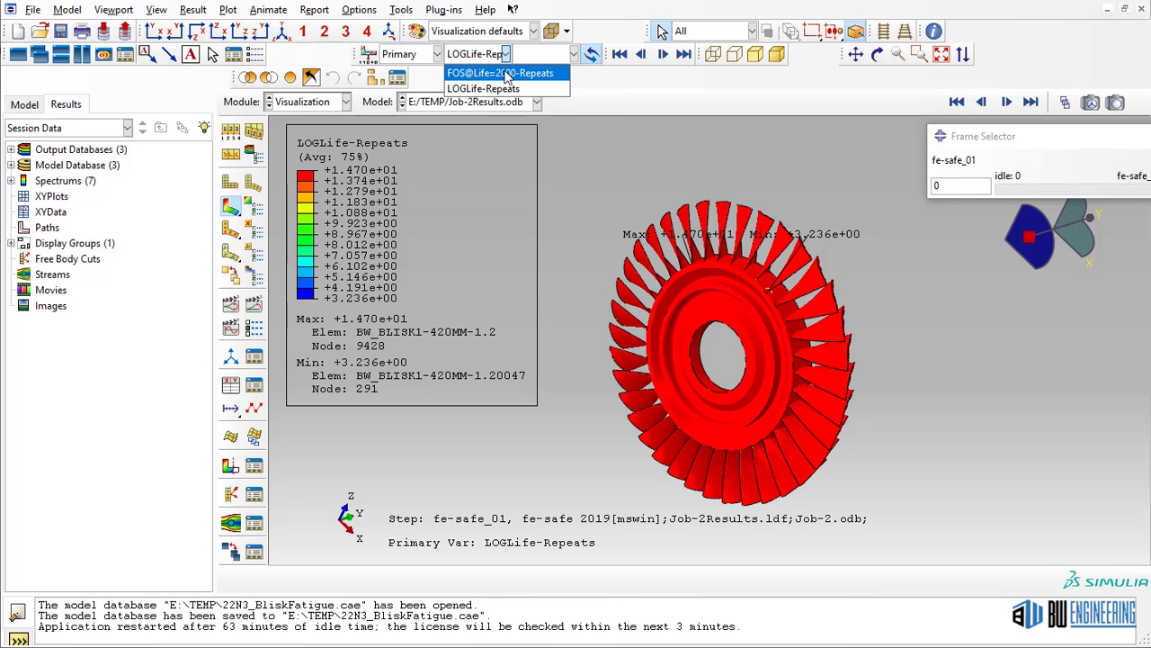
click(508, 73)
ctrl+alt+drag(780, 227, 792, 243)
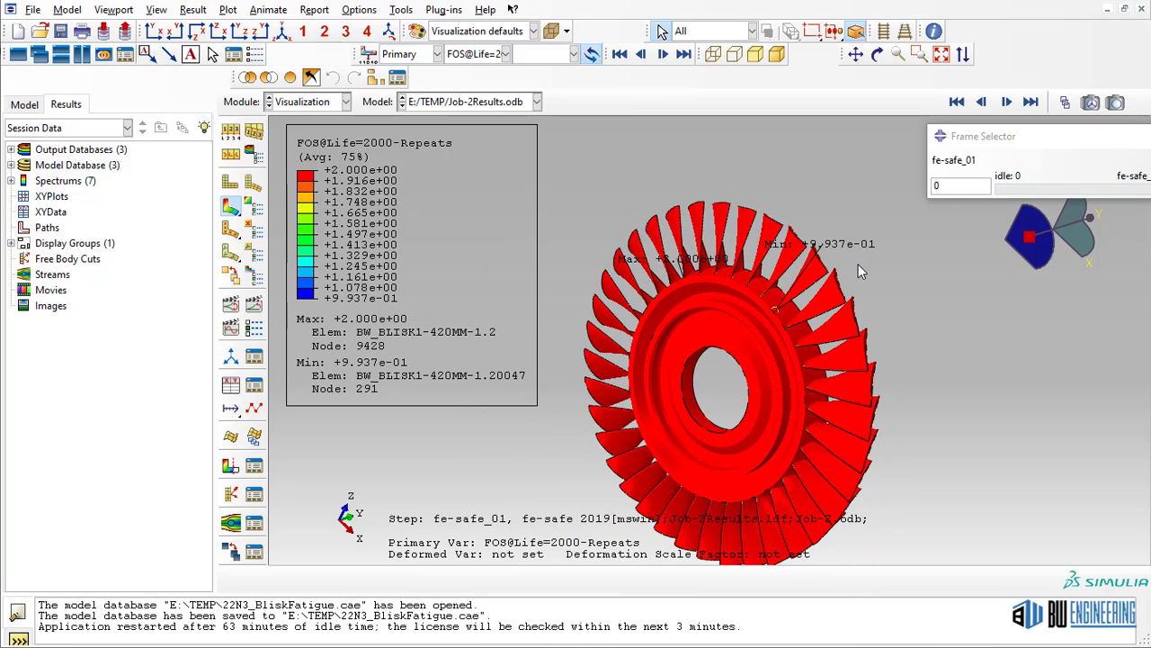
drag(973, 136, 793, 156)
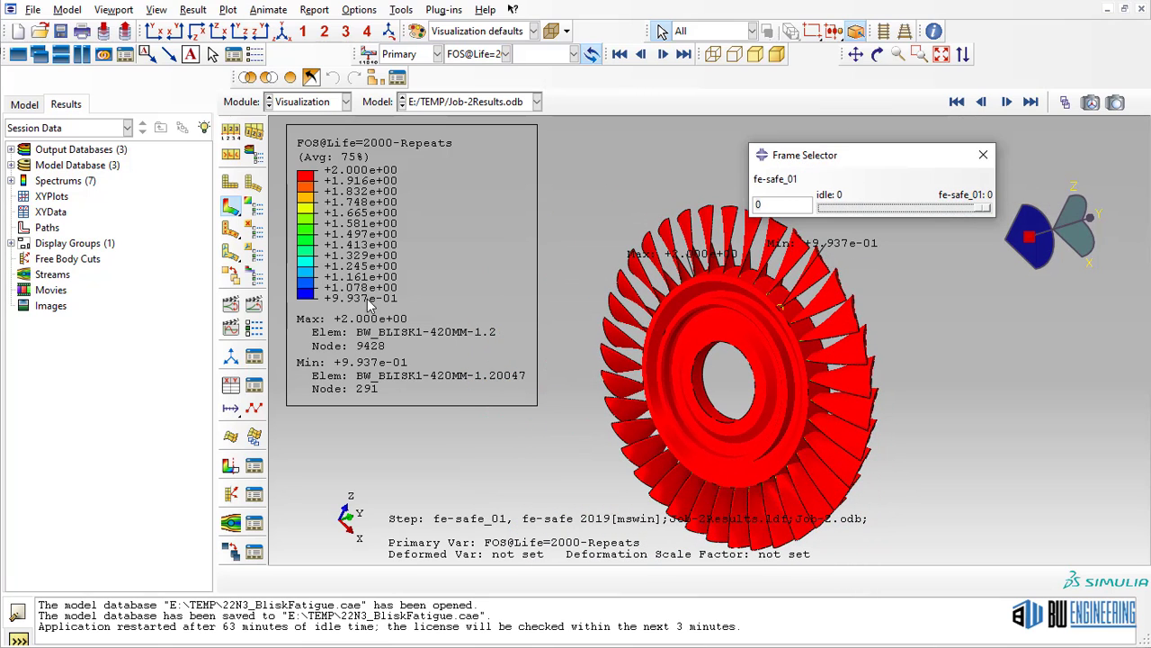
Step: Set the contour plot's color spectrum to White to black and accept the options
click(253, 211)
click(192, 271)
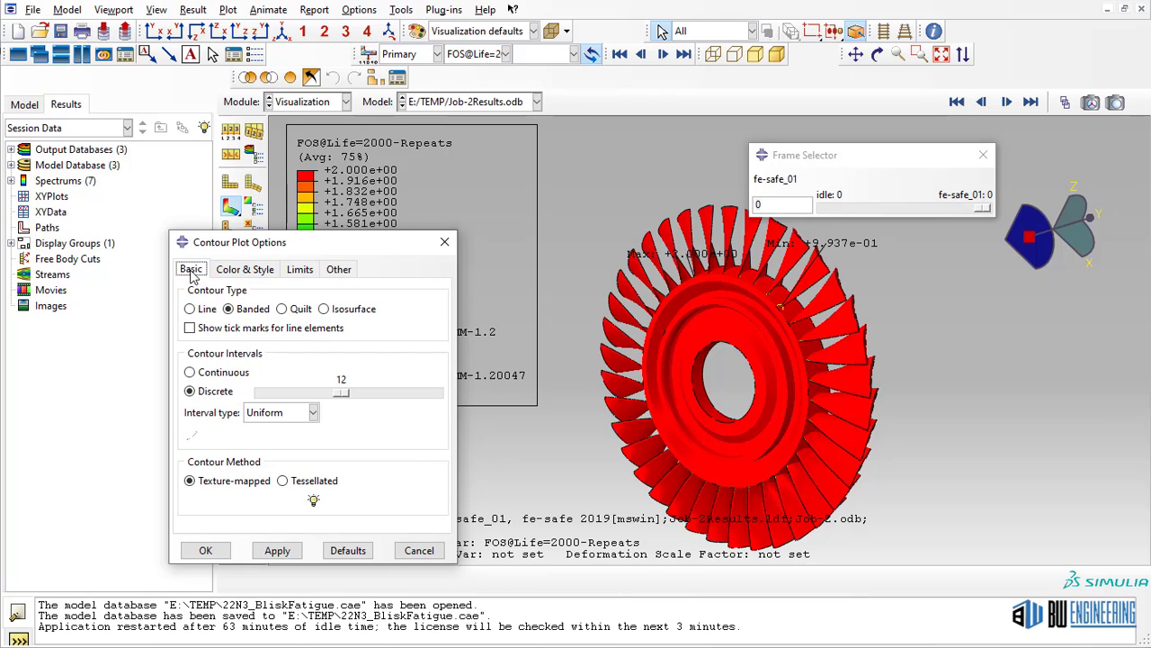
click(244, 270)
click(331, 318)
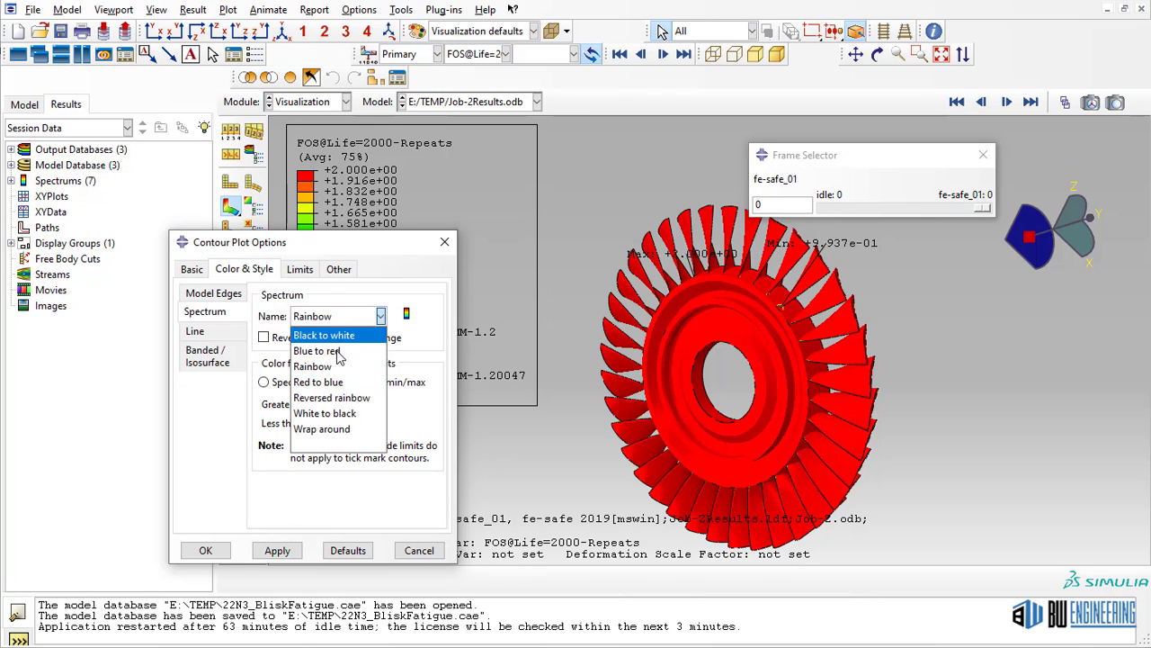
click(339, 413)
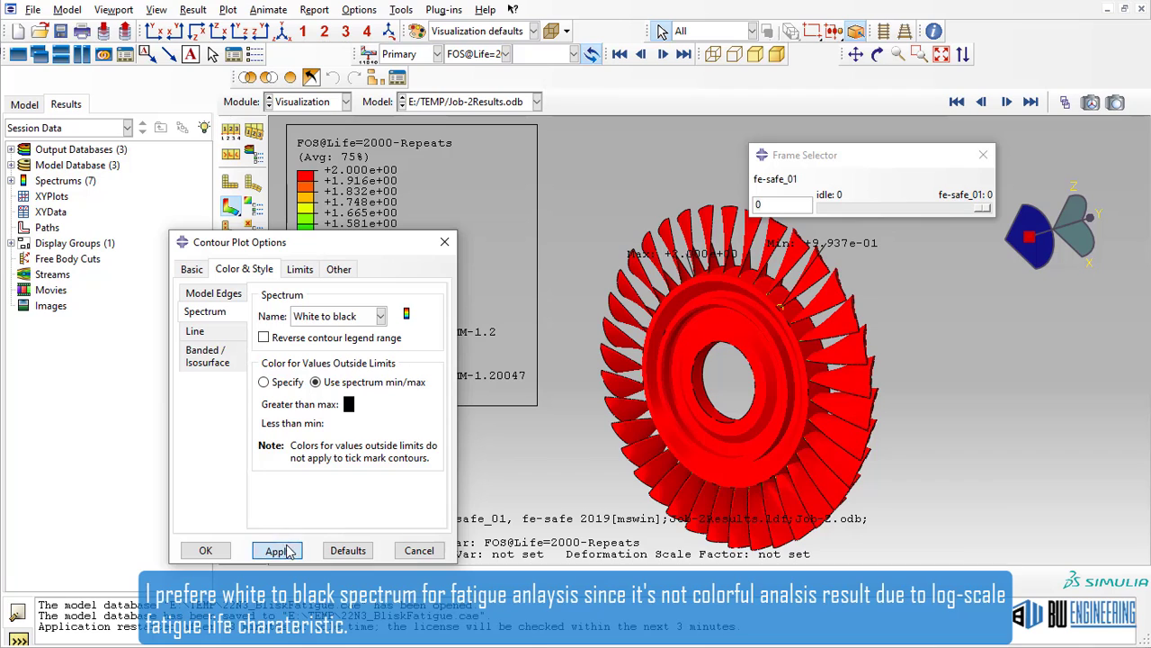
click(285, 549)
click(206, 551)
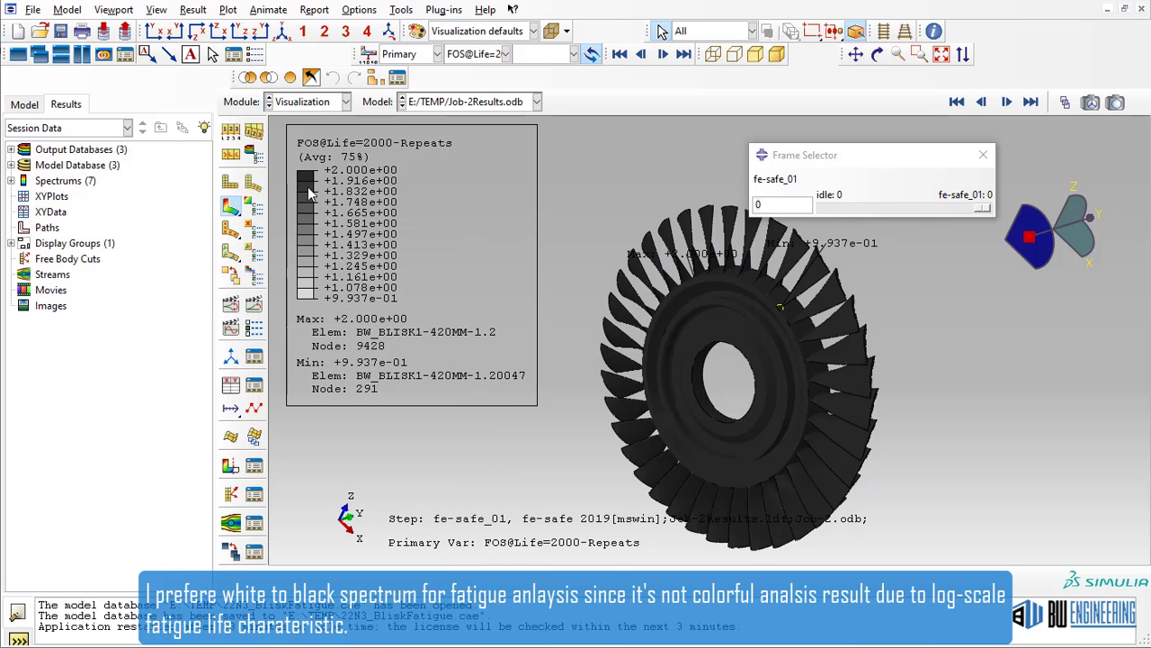
Step: Specify a minimum contour limit of 1.9 for the factor of strength plot and accept it
click(257, 209)
click(301, 270)
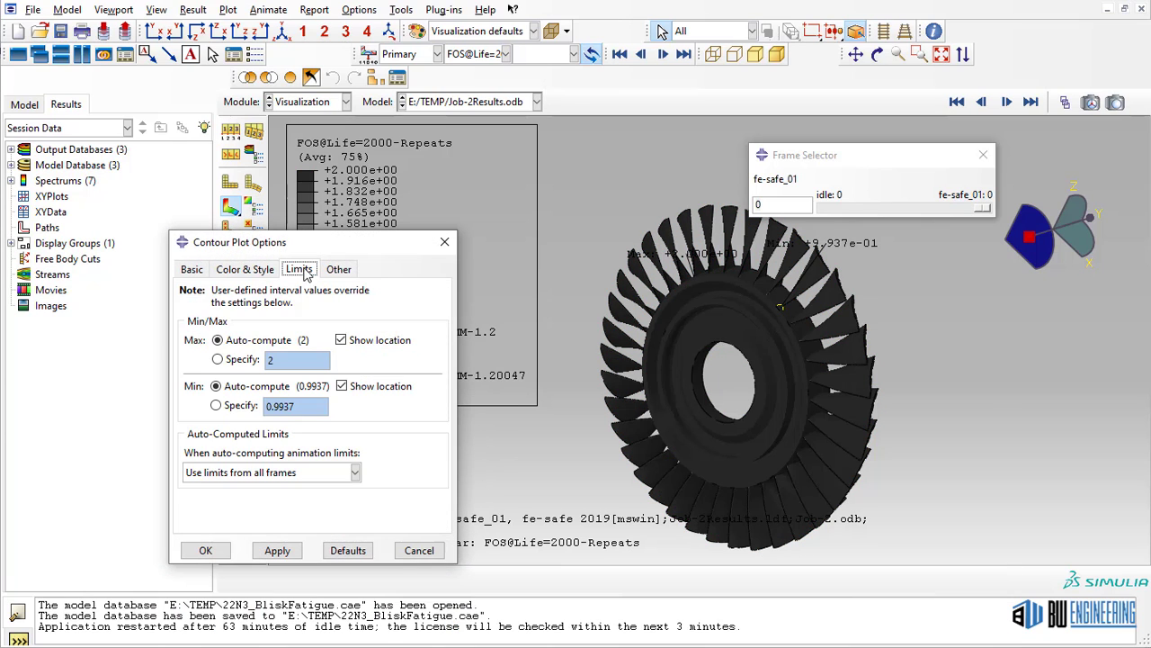
click(232, 409)
drag(306, 410, 234, 416)
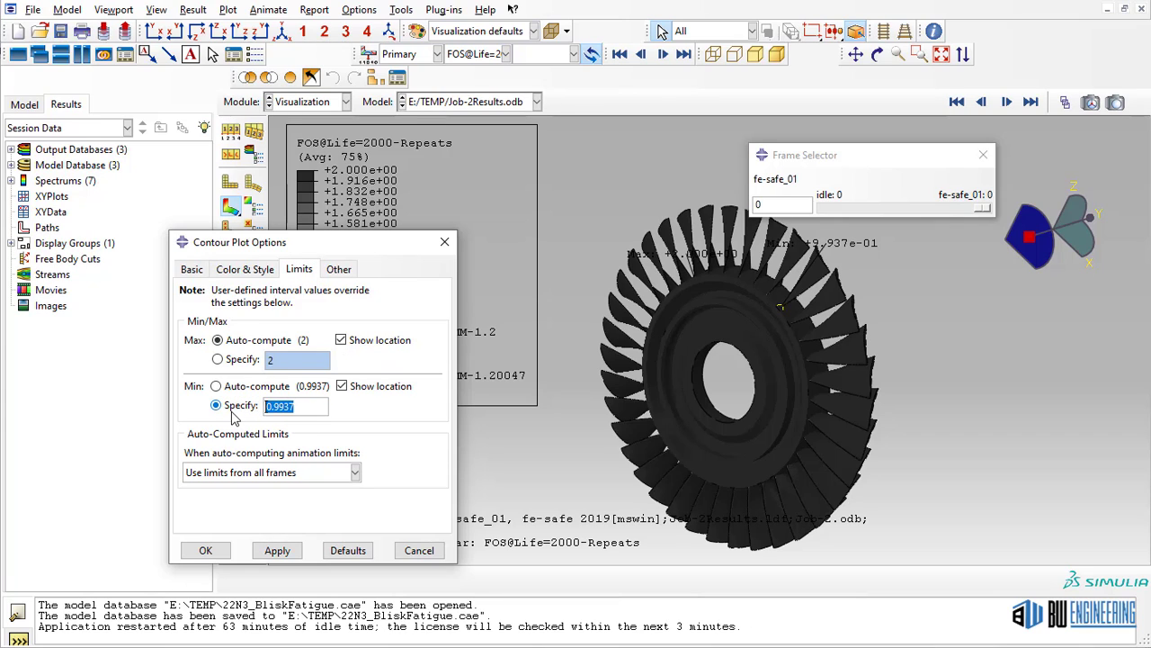
text(1.9)
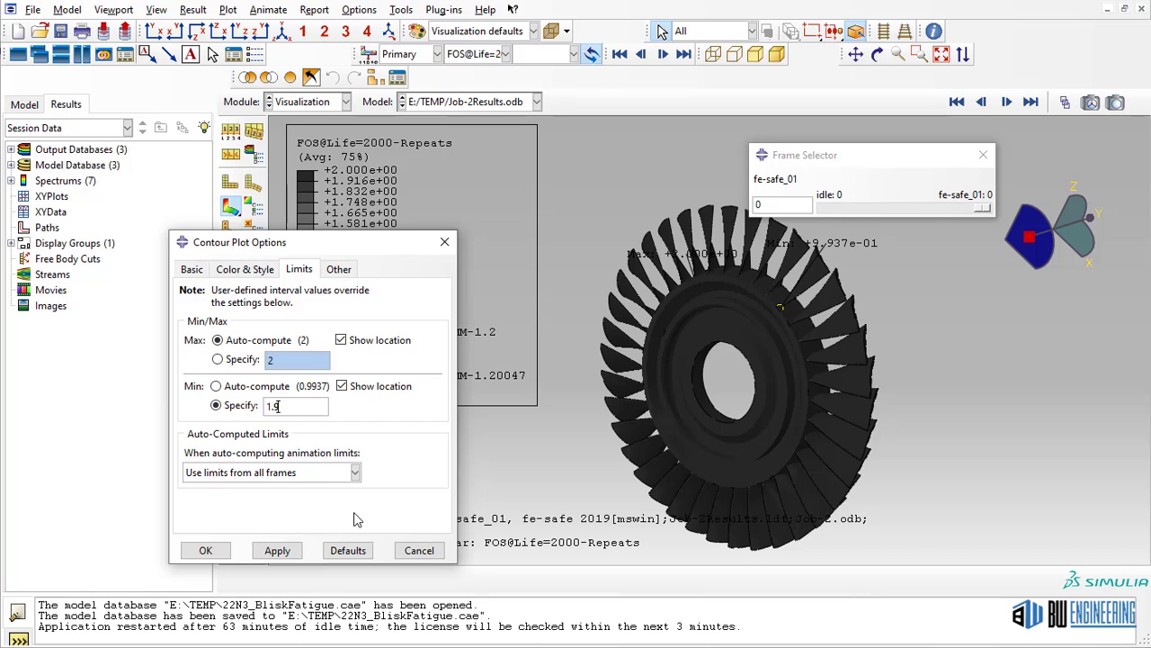
click(275, 551)
click(206, 551)
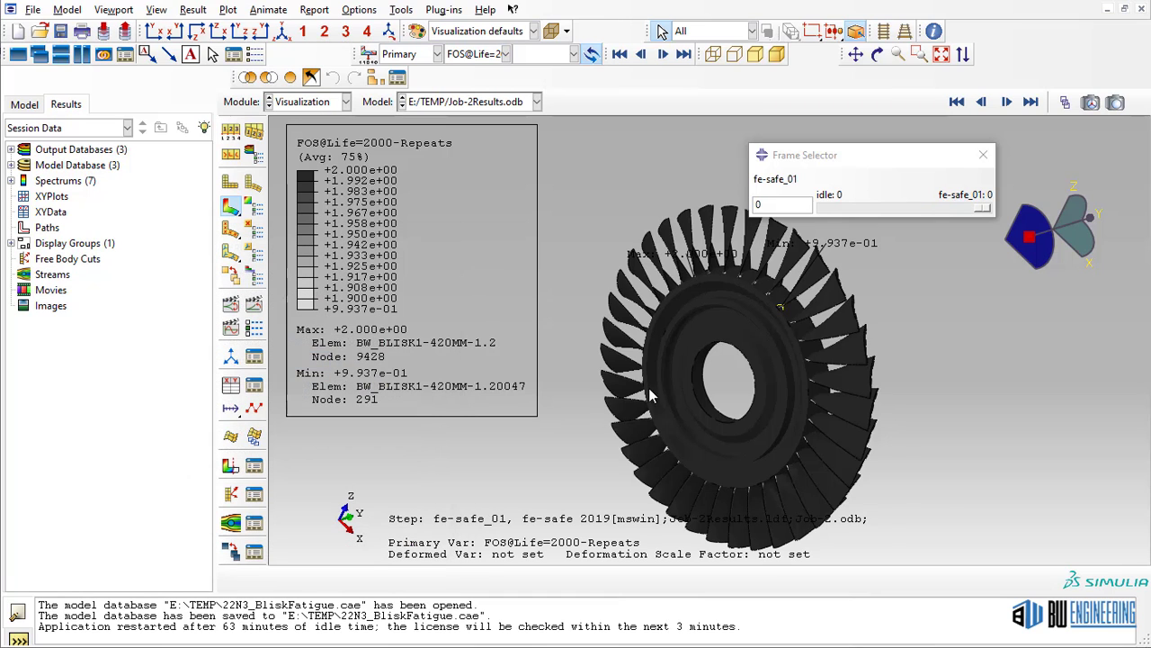
Step: Plot LOGLife-Repeats with a minimum contour limit of 13 and inspect the blade root area around the minimum location
scroll(783, 302, up, 6)
drag(712, 304, 803, 304)
key(Escape)
scroll(821, 280, down, 3)
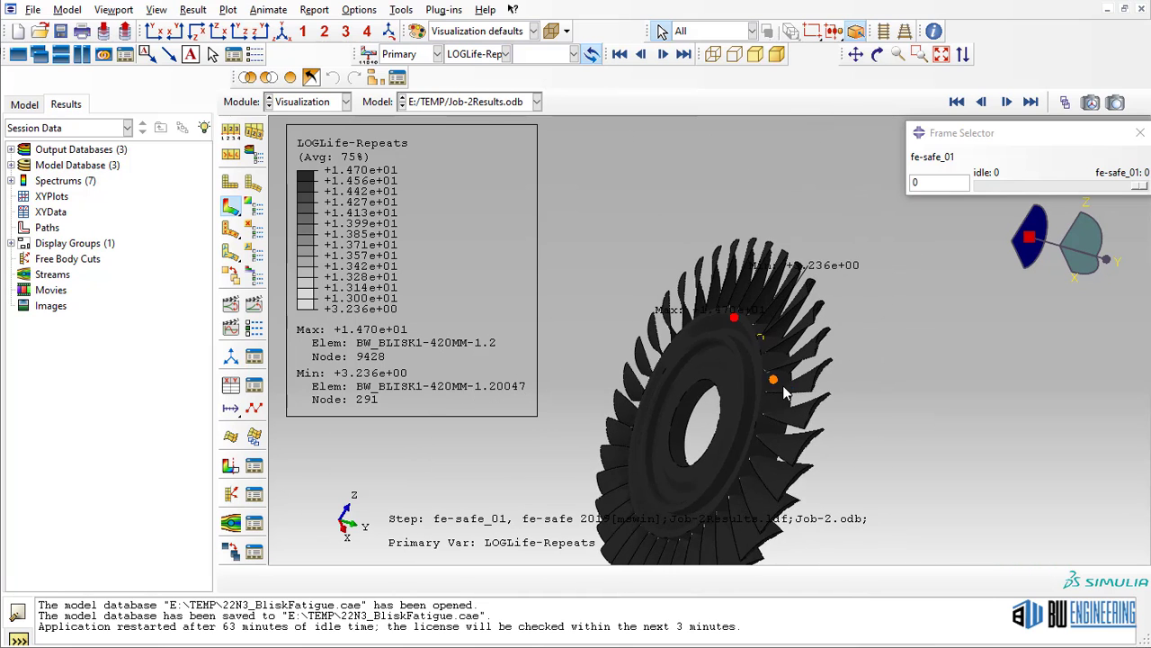
ctrl+alt+drag(765, 382, 773, 440)
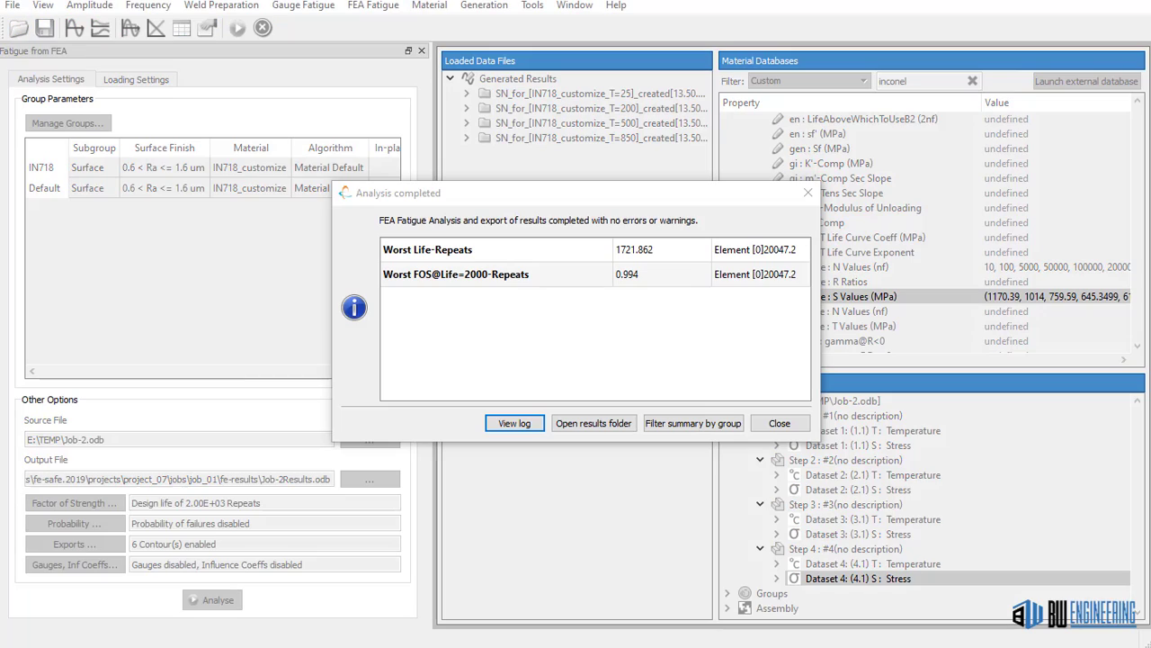
Step: Switch to fe-safe and review the worst life and worst factor of strength in the analysis summary
click(665, 256)
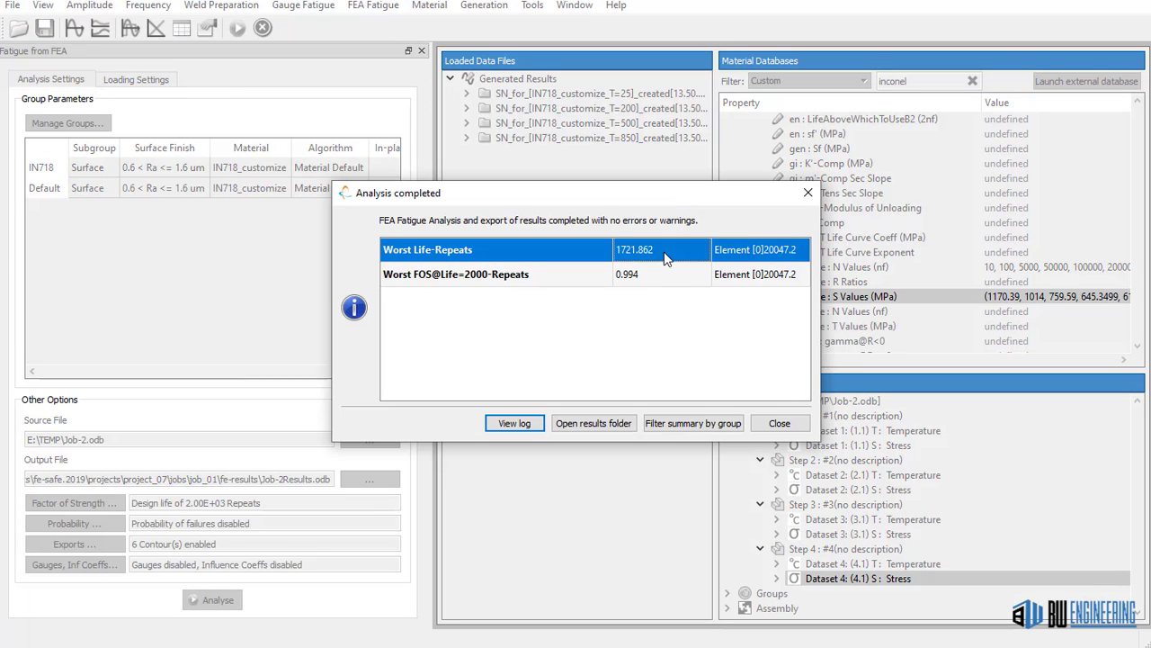
click(660, 275)
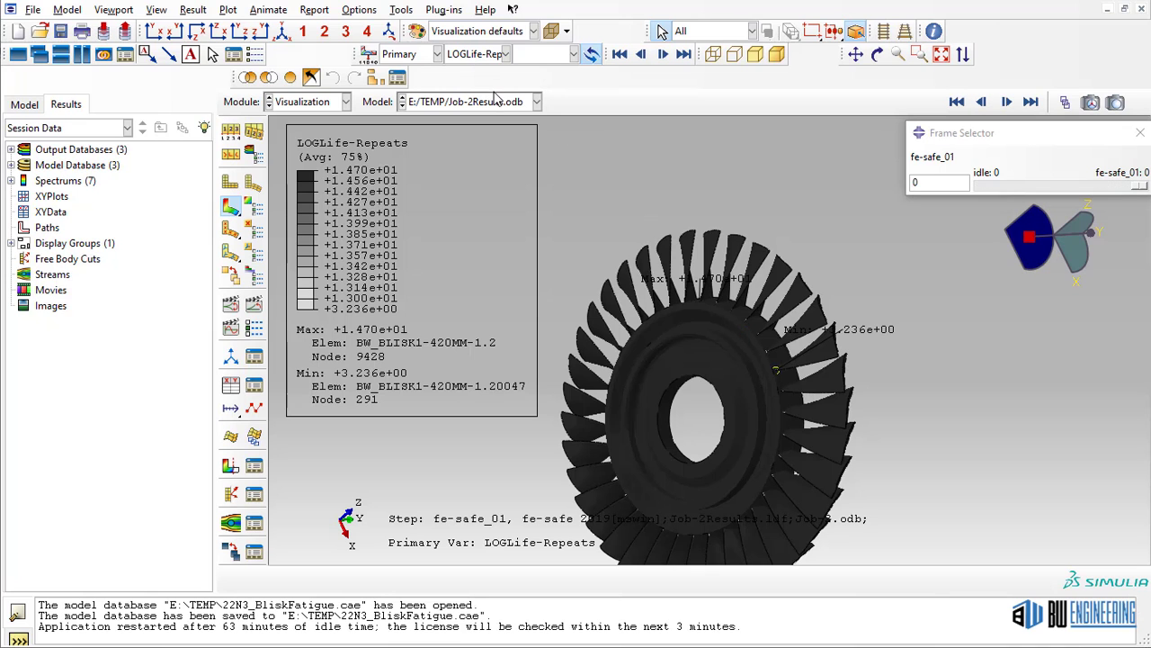
Step: Switch to Abaqus/CAE, display Job-2.odb and plot its Mises stress as contours on the blisk
click(497, 101)
click(452, 135)
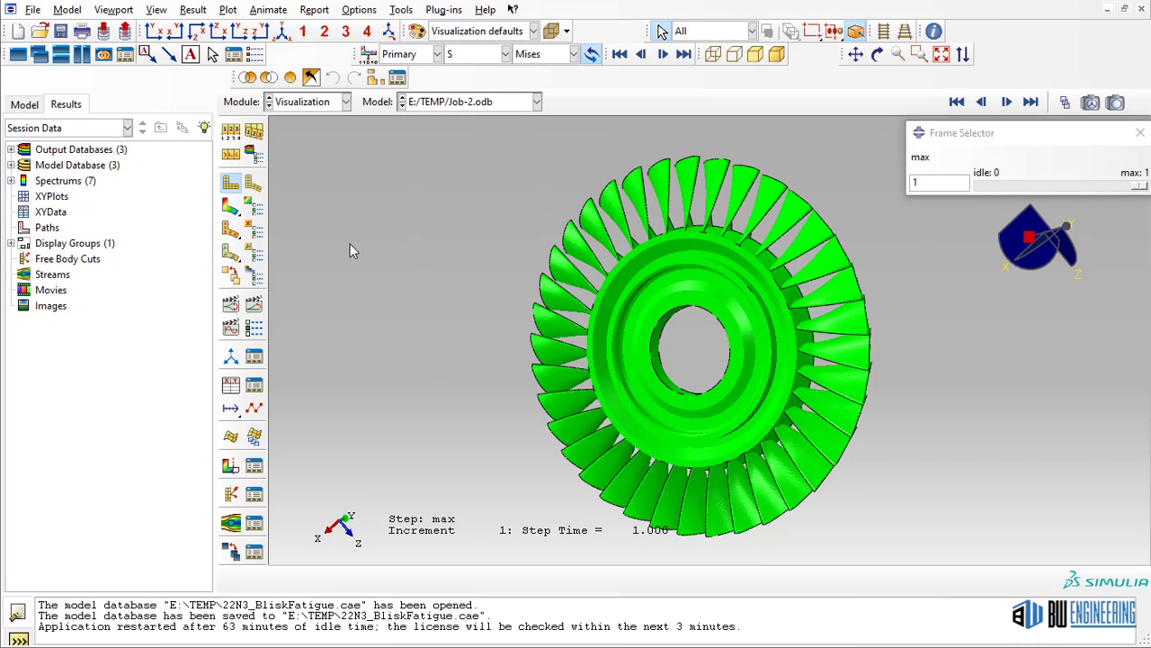
click(230, 206)
Step: Set the minimum contour limit of the stress plot to auto-compute and accept the options
click(254, 206)
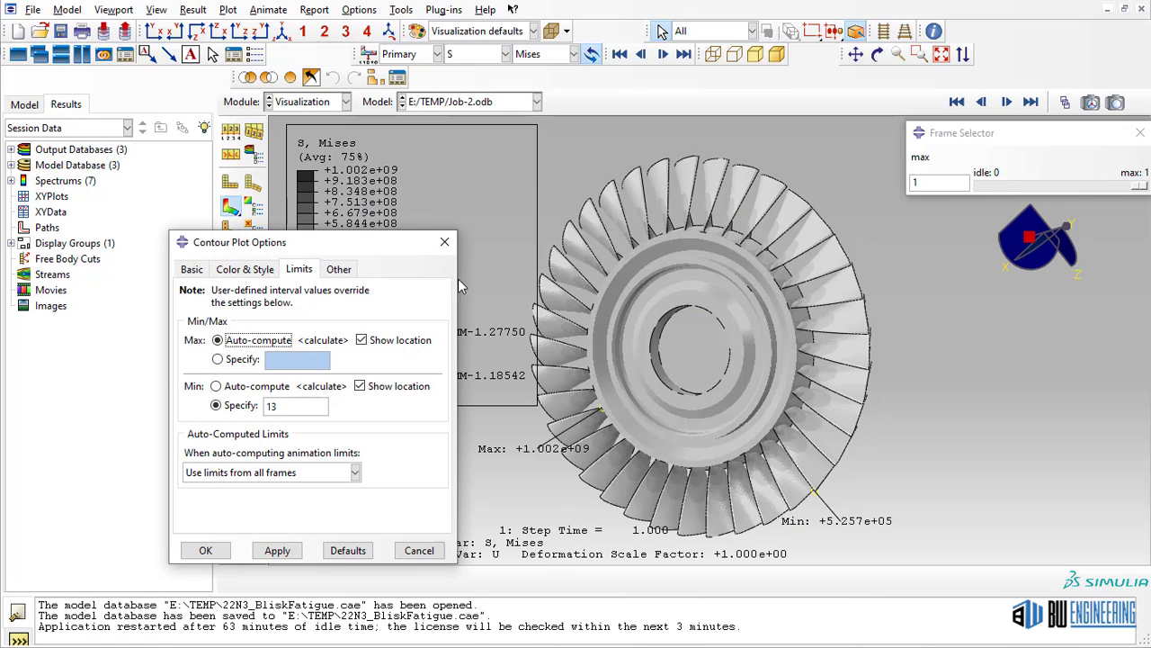
click(217, 386)
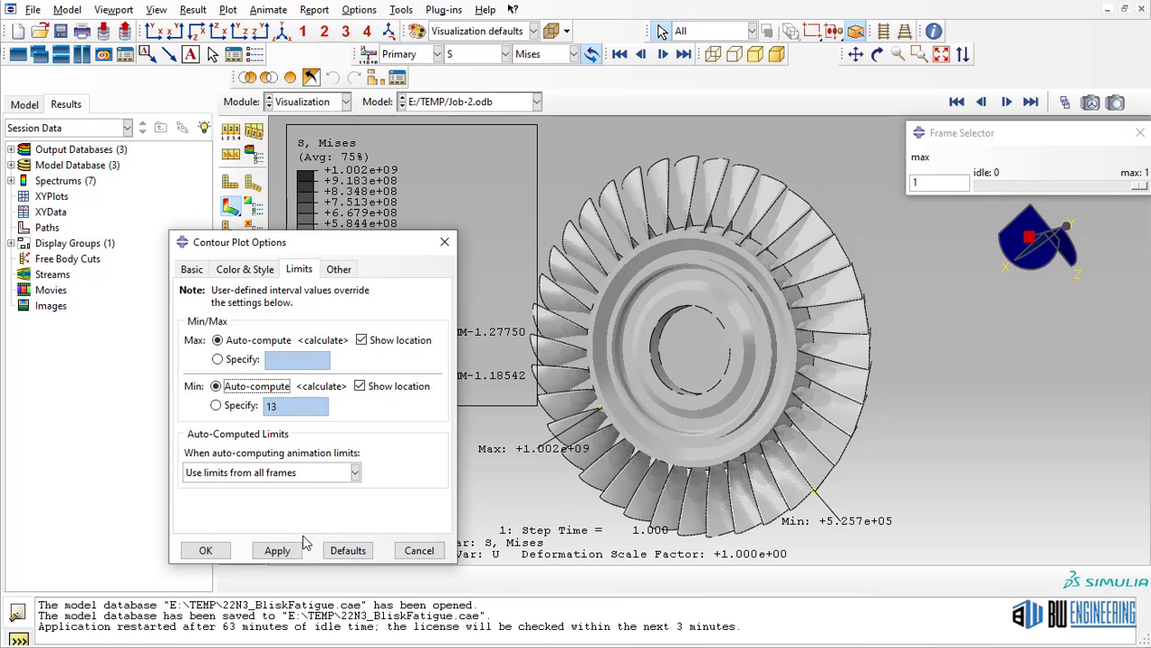
click(277, 549)
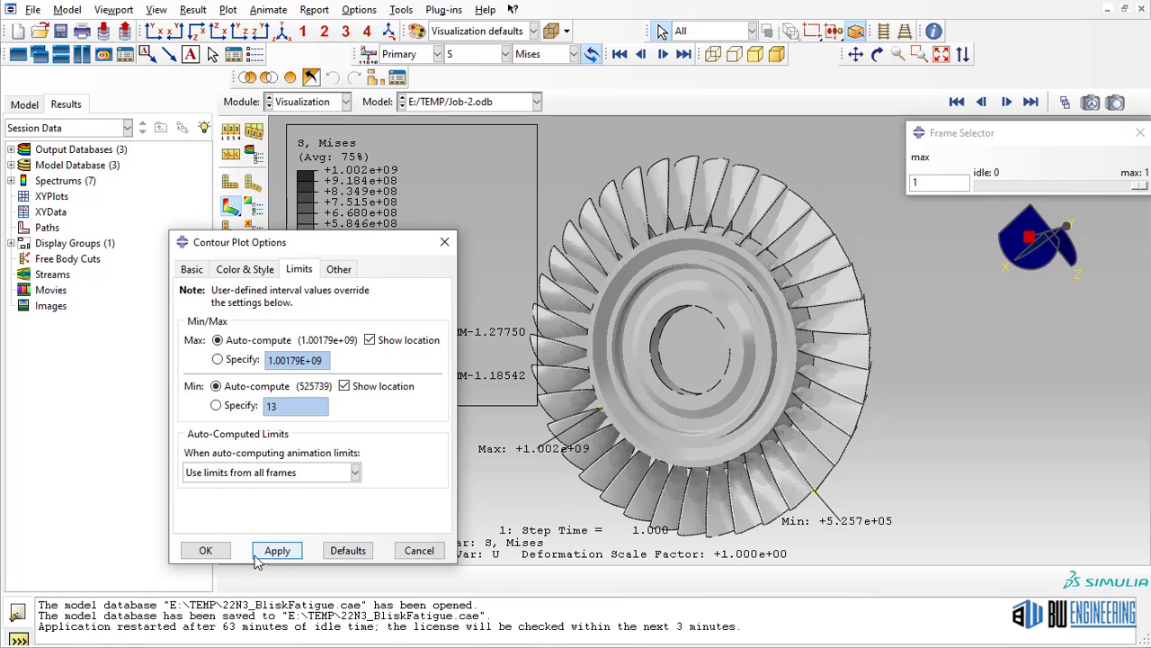
click(208, 555)
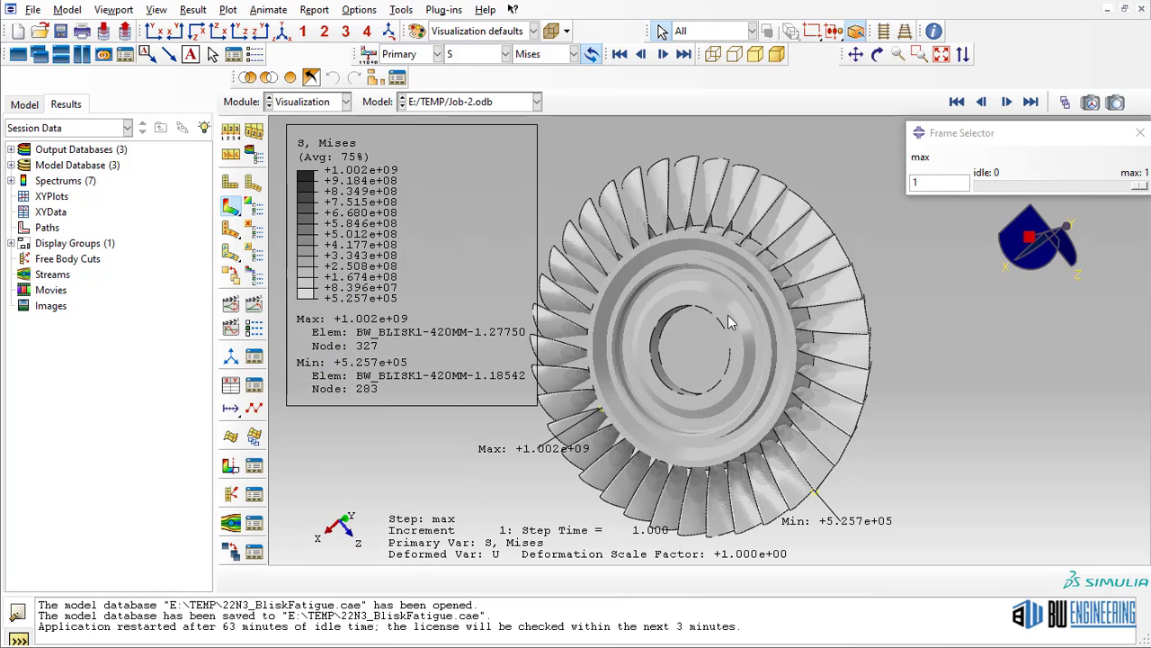
Step: Show the Mises stress for the int step and set the contour color spectrum to Rainbow
ctrl+alt+drag(732, 322, 923, 212)
drag(1137, 185, 1054, 186)
click(245, 210)
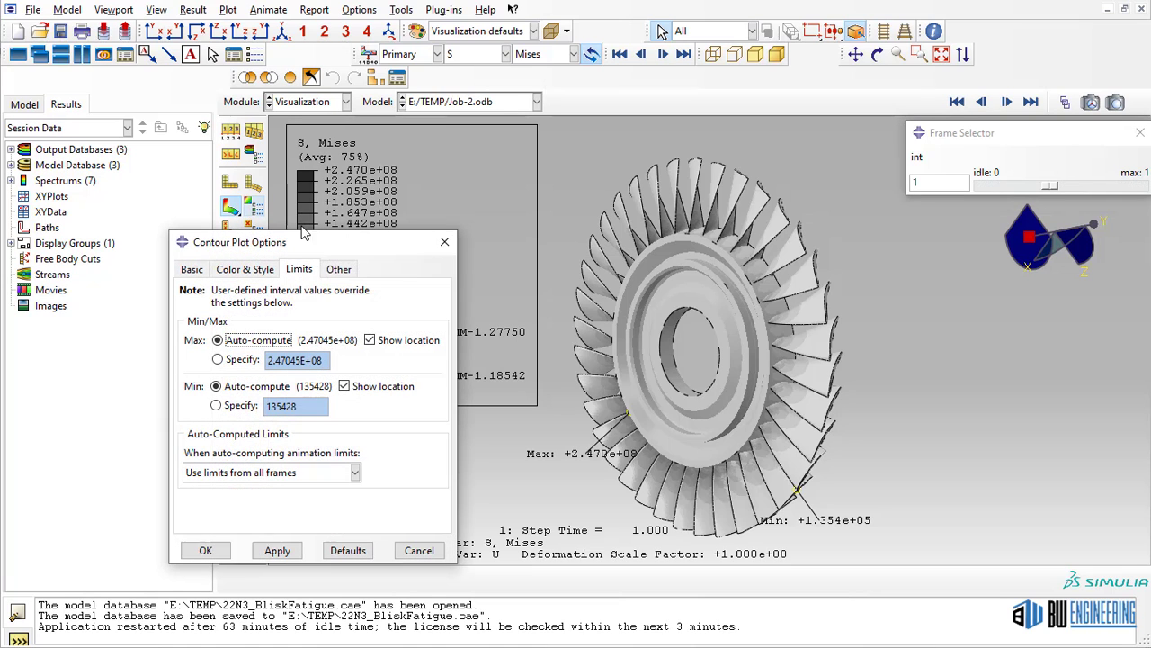
click(240, 274)
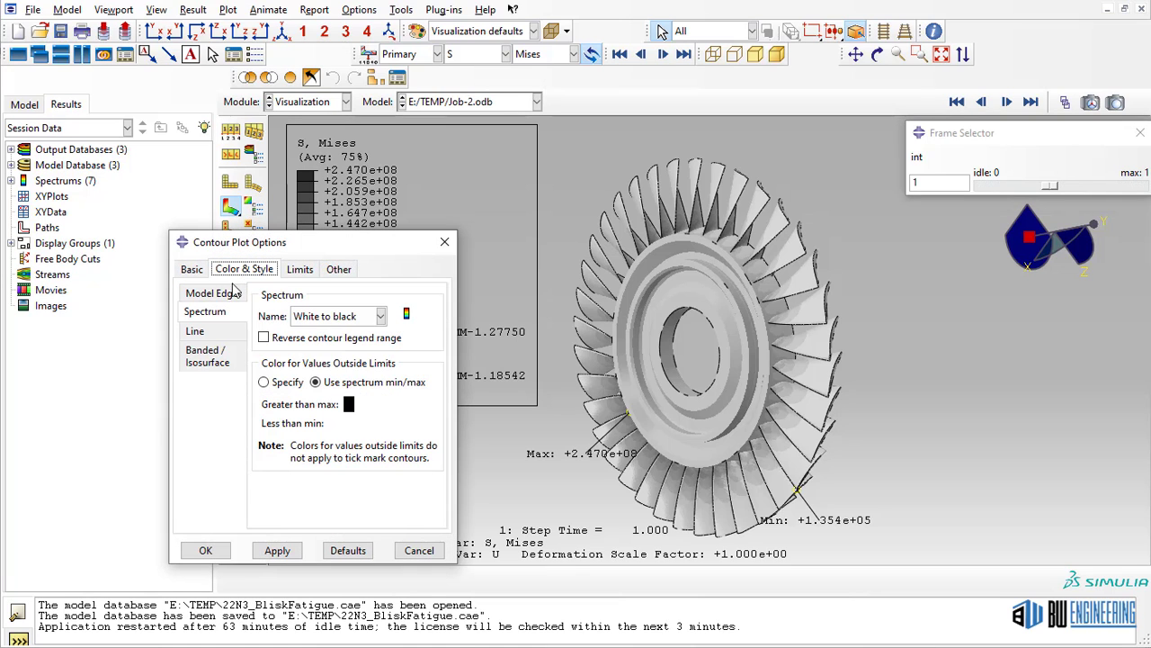
click(316, 315)
click(334, 367)
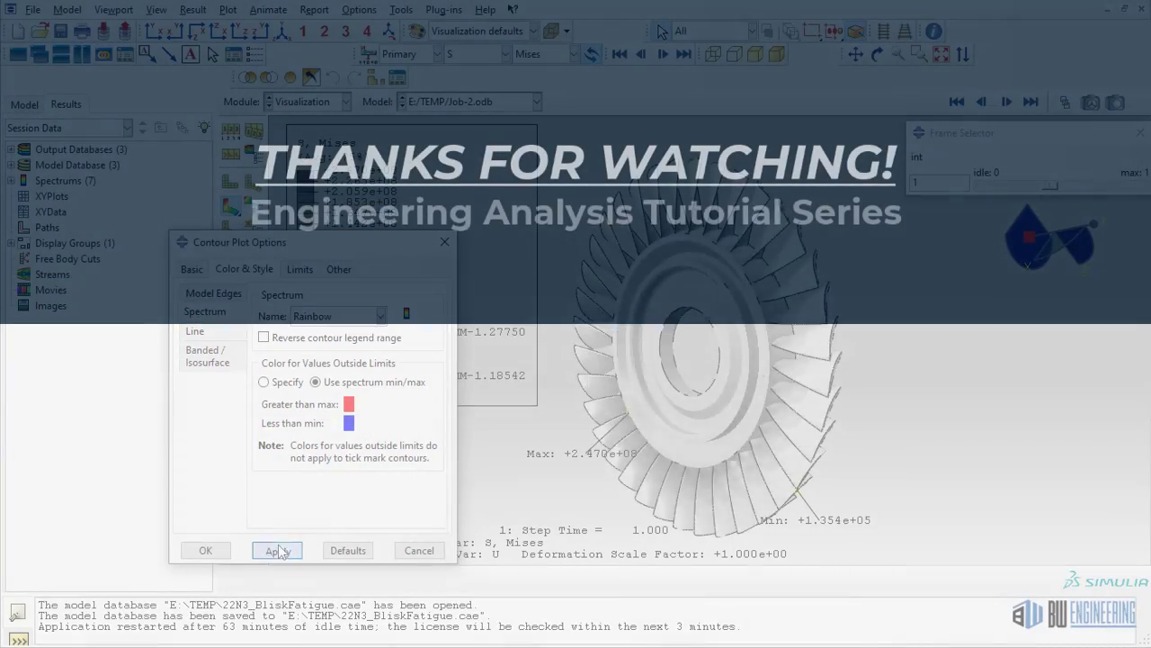
click(277, 550)
click(205, 550)
click(877, 54)
drag(846, 234, 727, 380)
click(662, 31)
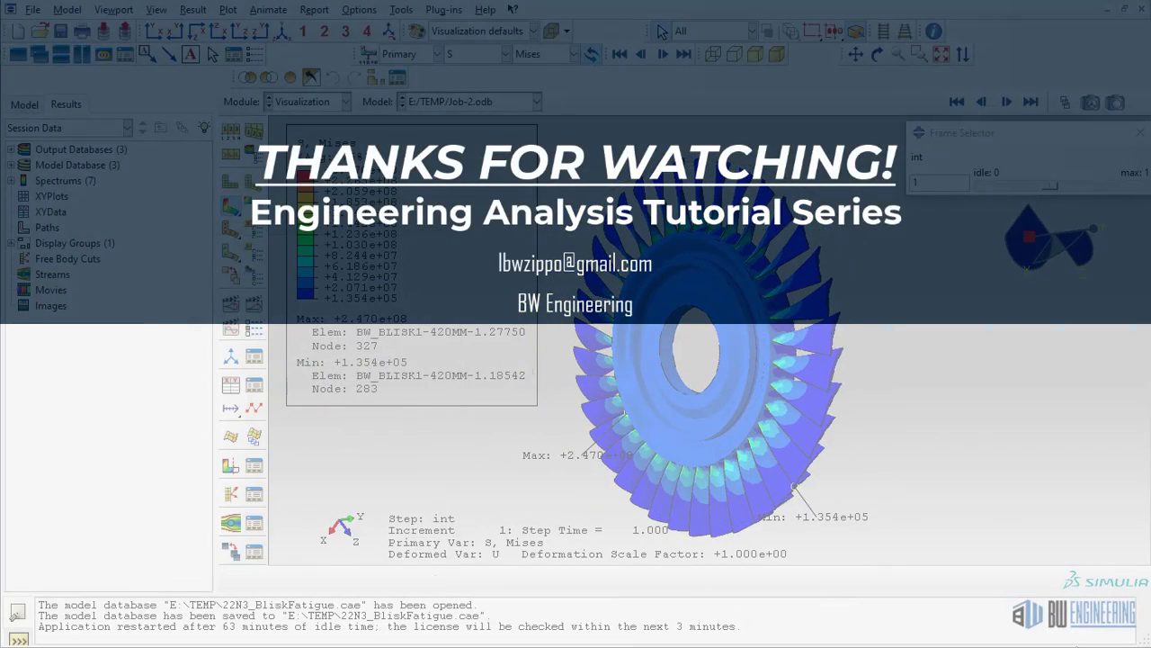